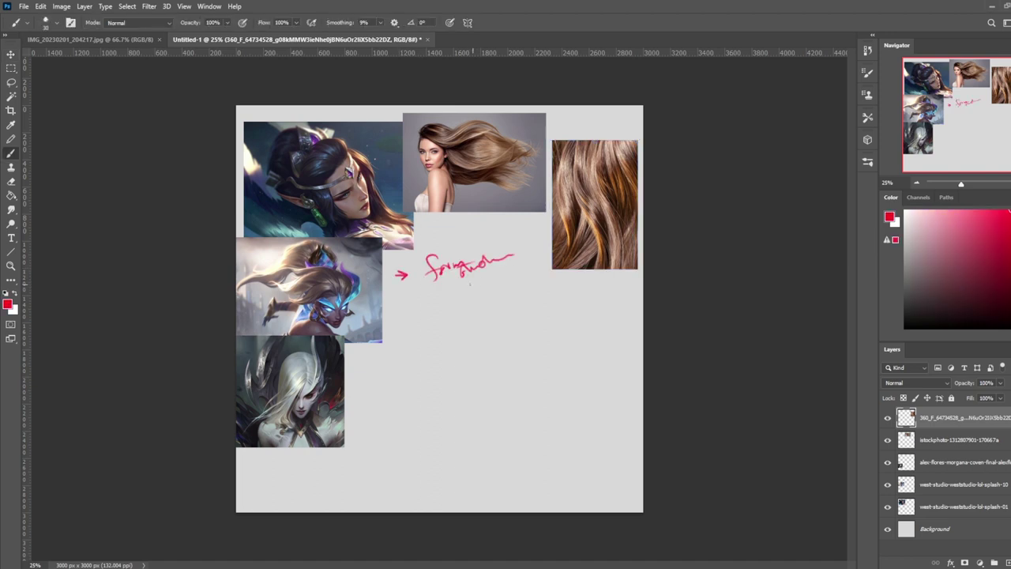
# - Sketch a small red wireframe cube and a cone below the handwritten note, removing the circle around the cube
pyautogui.hotkey('ctrl', 'z')
pyautogui.moveTo(447, 299); pyautogui.dragTo(444, 297)
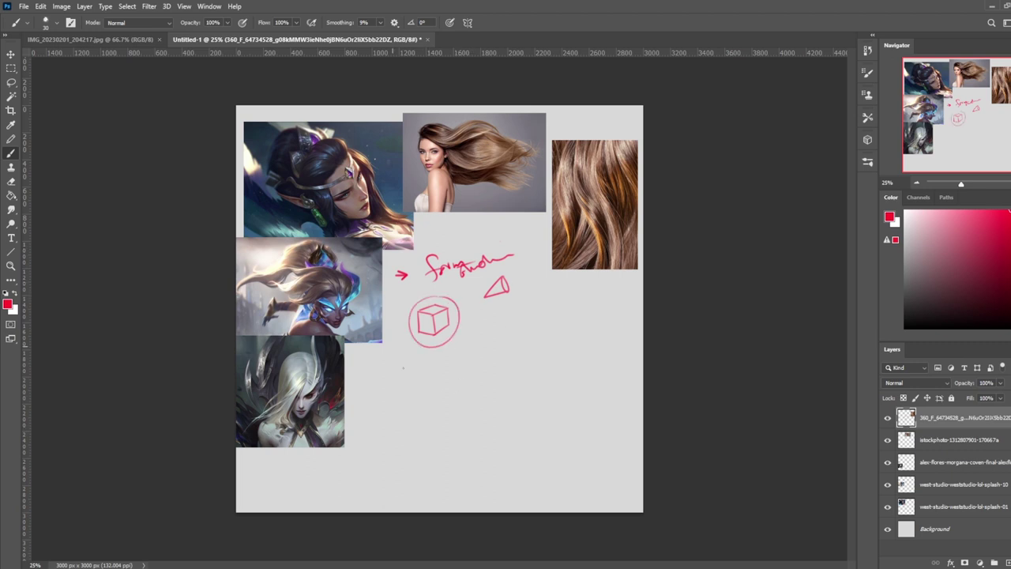
pyautogui.hotkey('ctrl', 'z')
# - Outline a hexagonal cube silhouette below the red cube sketch with the Polygonal Lasso
pyautogui.press('l')
pyautogui.rightClick(12, 84)
pyautogui.click(47, 93)
pyautogui.click(414, 354)
pyautogui.click(413, 385)
pyautogui.click(437, 394)
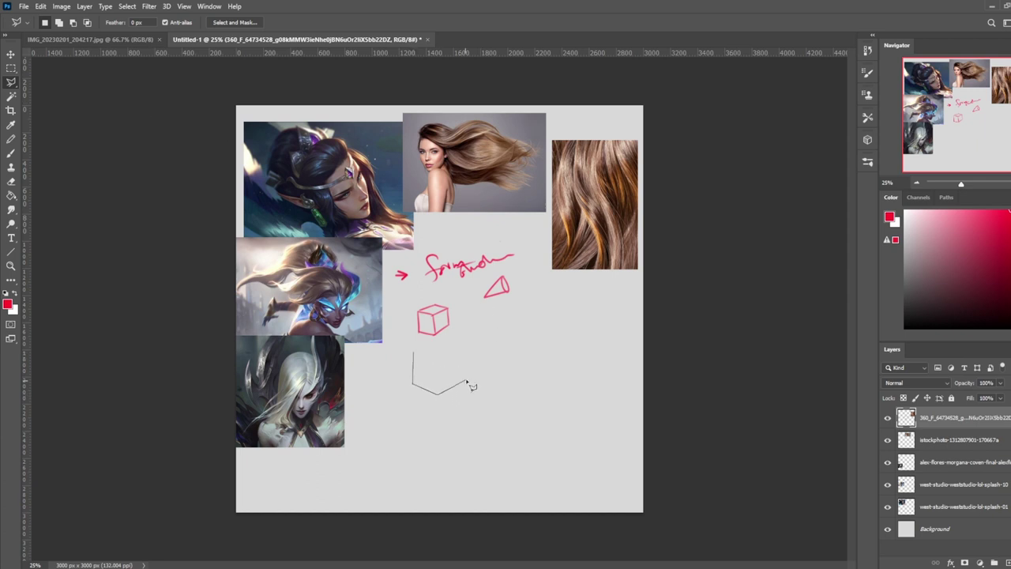
pyautogui.click(467, 381)
pyautogui.click(467, 347)
pyautogui.click(440, 338)
pyautogui.click(413, 353)
# - Fill the hexagonal selection with light grey on a new layer using the Paint Bucket, and deselect it
pyautogui.click(905, 238)
pyautogui.click(1007, 561)
pyautogui.press('g')
pyautogui.click(451, 368)
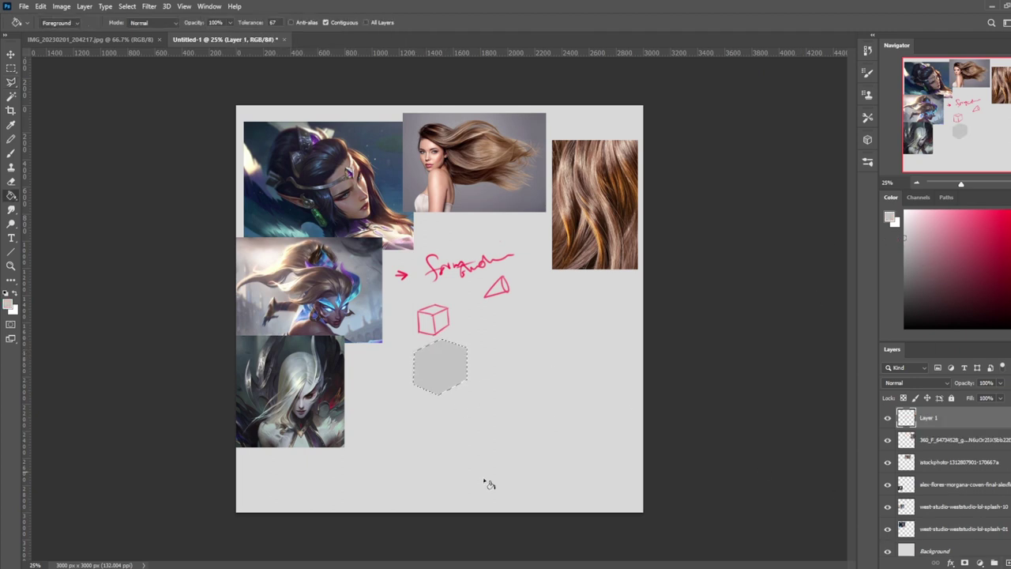
pyautogui.press('m')
pyautogui.rightClick(457, 357)
pyautogui.click(474, 365)
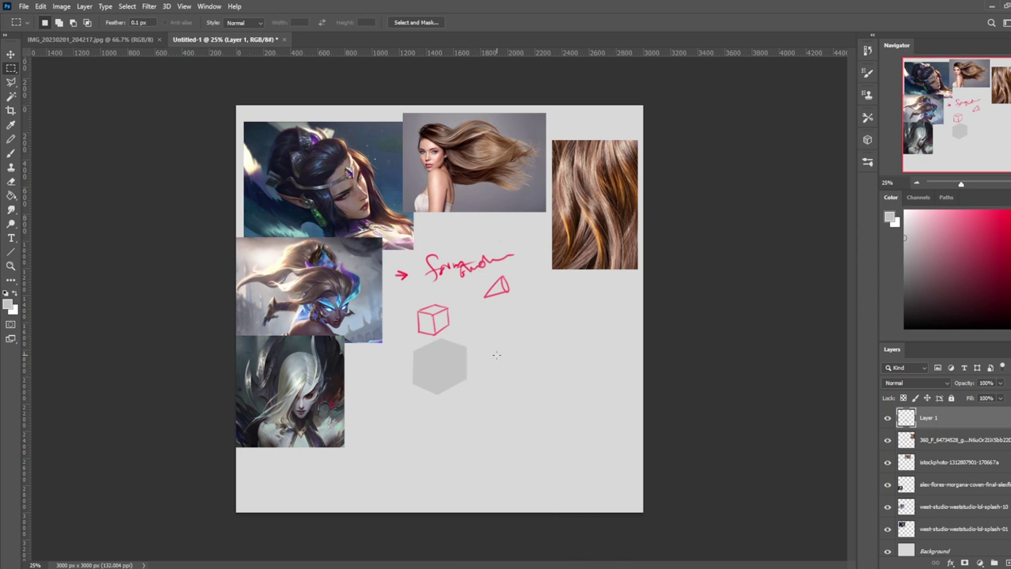
# - Lock the hexagon layer's transparent pixels and select the cube's right face with the Polygonal Lasso
pyautogui.click(11, 82)
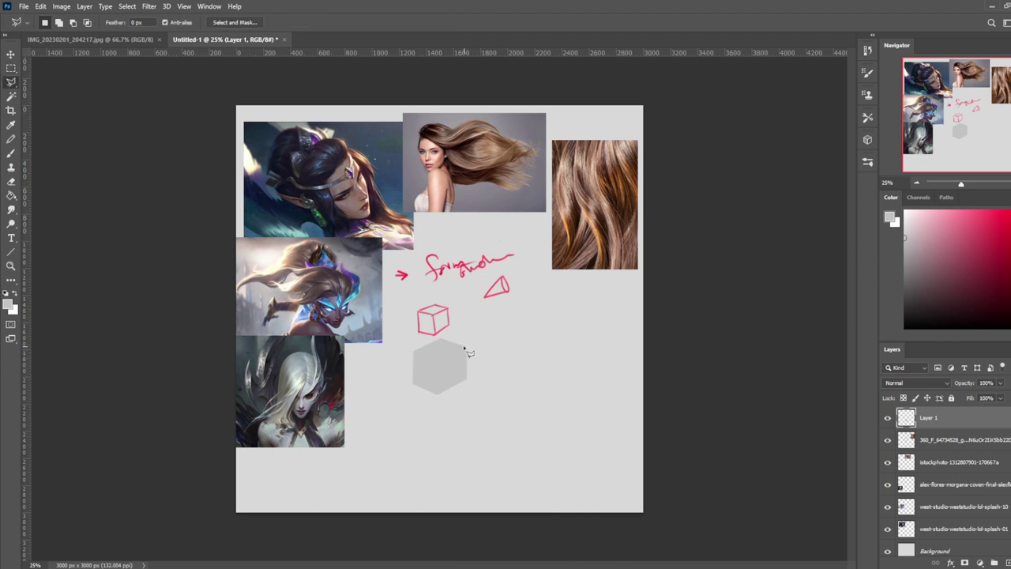
pyautogui.click(903, 397)
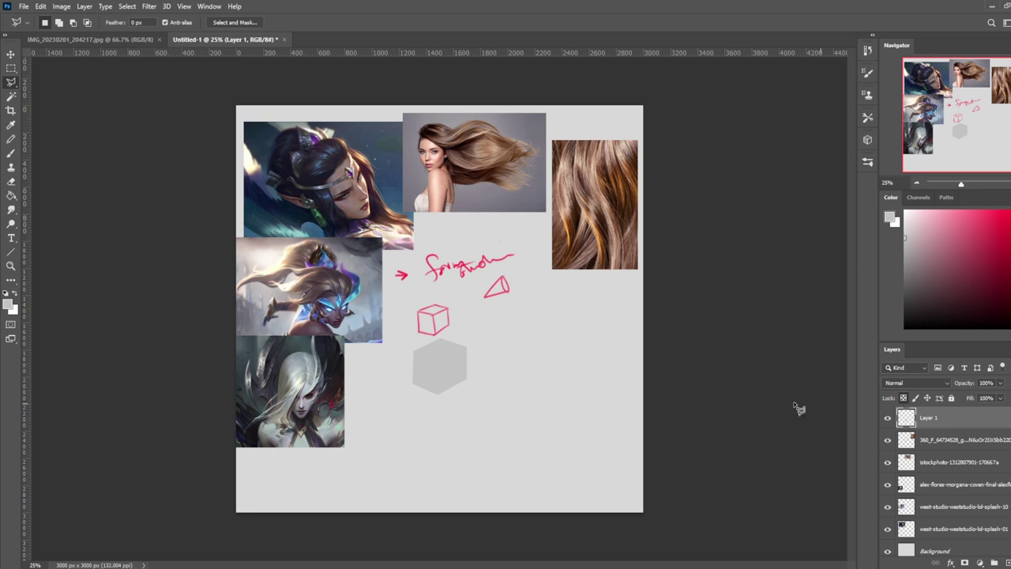
pyautogui.click(468, 347)
pyautogui.click(440, 358)
pyautogui.click(438, 399)
pyautogui.click(478, 390)
pyautogui.click(468, 347)
# - Shade the selected right face darker grey with a soft brush enlarged to 1500 px
pyautogui.press('b')
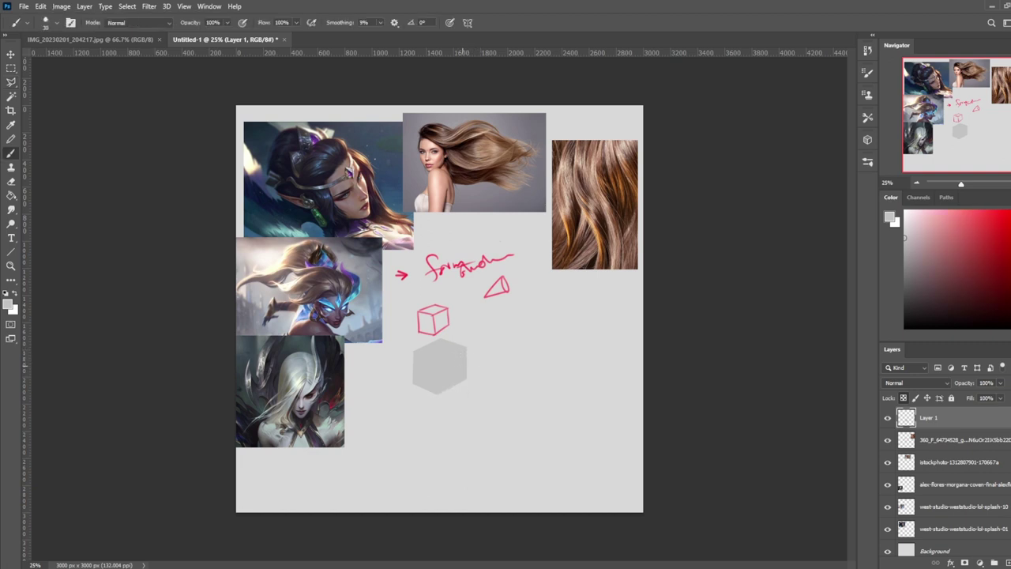
pyautogui.rightClick(448, 357)
pyautogui.click(503, 368)
pyautogui.click(708, 170)
pyautogui.moveTo(906, 264); pyautogui.dragTo(883, 265)
pyautogui.press(']')
pyautogui.press(']')
pyautogui.press(']')
pyautogui.press(']')
pyautogui.press(']')
pyautogui.press(']')
pyautogui.press(']')
pyautogui.press(']')
pyautogui.press(']')
pyautogui.press(']')
pyautogui.moveTo(481, 356); pyautogui.dragTo(443, 389)
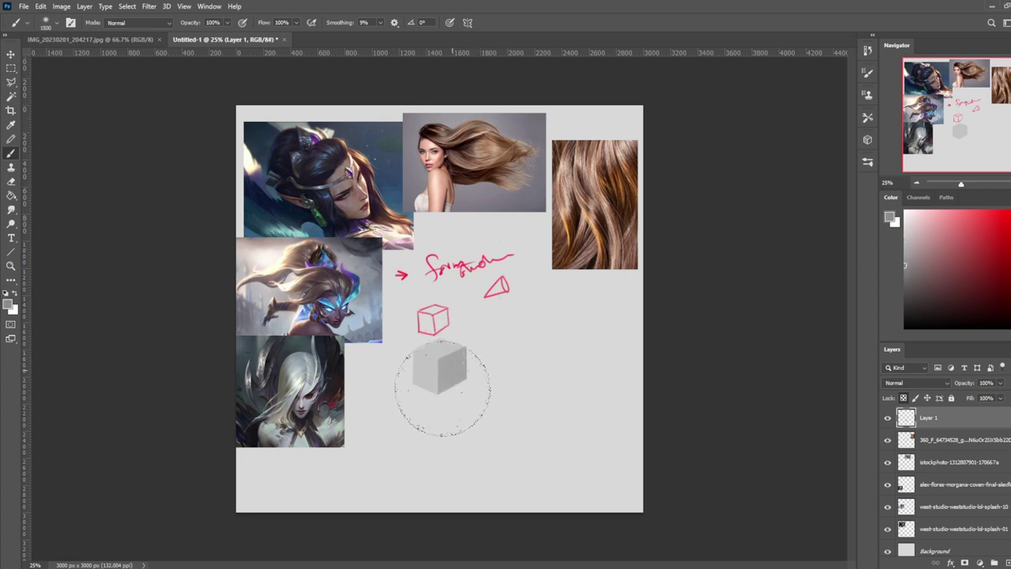
# - Select the cube's left face with the Polygonal Lasso
pyautogui.click(11, 82)
pyautogui.click(438, 359)
pyautogui.click(412, 351)
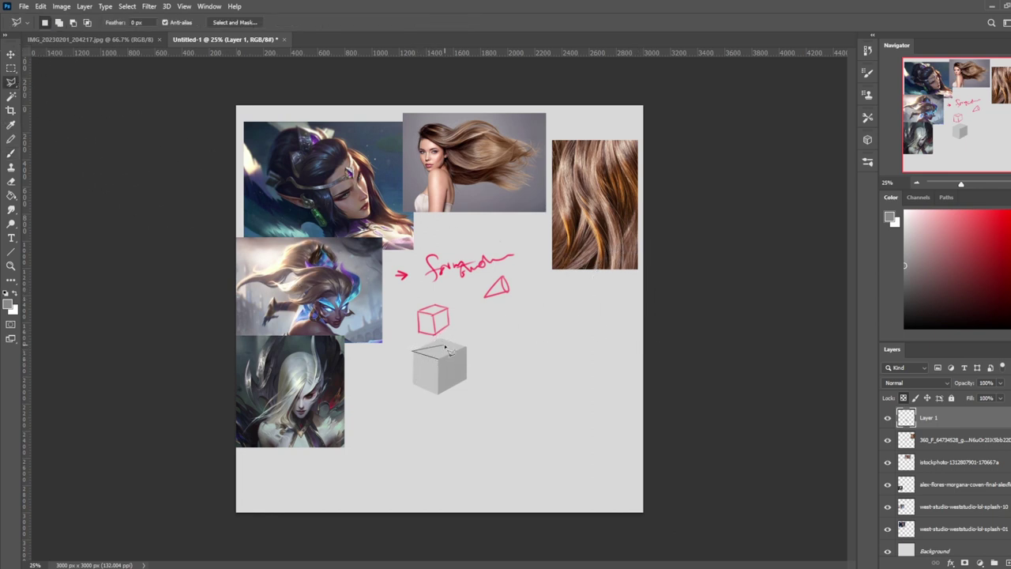
pyautogui.click(411, 387)
pyautogui.click(438, 394)
pyautogui.doubleClick(441, 361)
# - Paint the cube's left face a mid-grey slightly darker than the top face, lowering the brush opacity to 76%
pyautogui.press('ctrl')
pyautogui.press('b')
pyautogui.hotkey('ctrl', 'd')
pyautogui.moveTo(905, 236); pyautogui.dragTo(898, 246)
pyautogui.moveTo(419, 362); pyautogui.dragTo(418, 389)
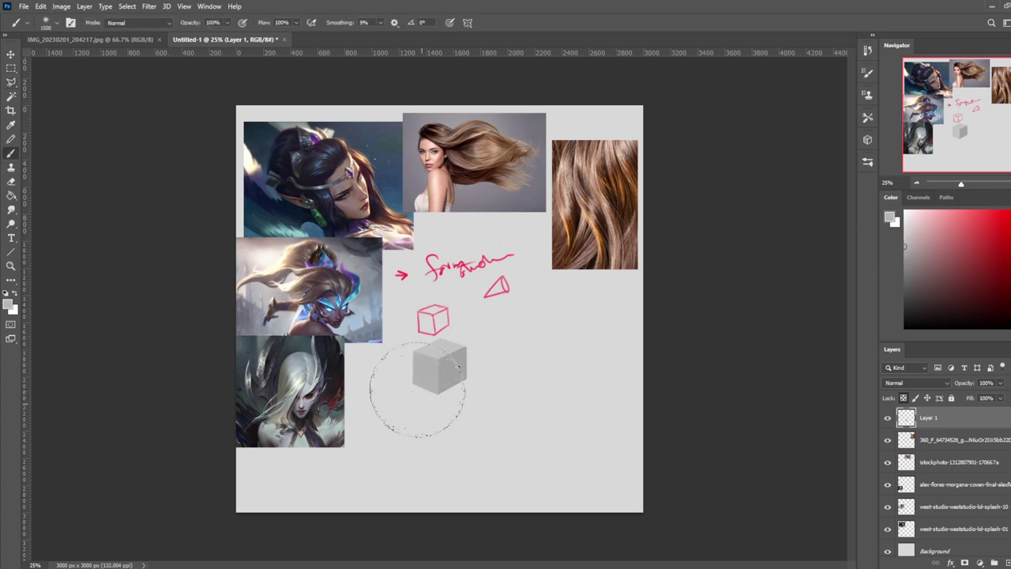
pyautogui.click(229, 24)
pyautogui.moveTo(228, 24); pyautogui.dragTo(215, 36)
pyautogui.click(430, 338)
pyautogui.moveTo(335, 338); pyautogui.dragTo(730, 481)
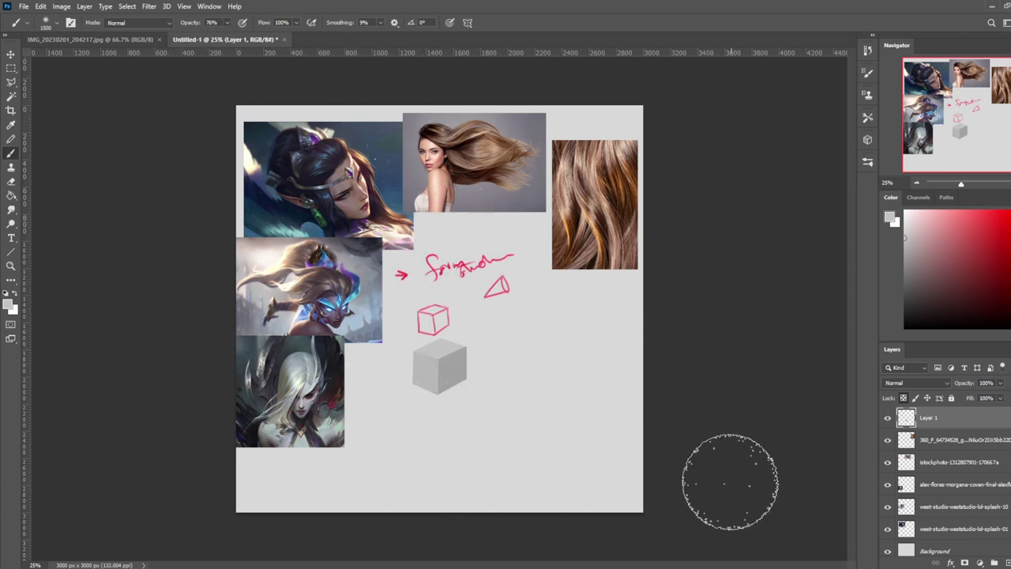
# - Copy the shaded cube with a rectangular selection and revert the document history to the Lock Layer state
pyautogui.press('m')
pyautogui.moveTo(405, 337); pyautogui.dragTo(482, 406)
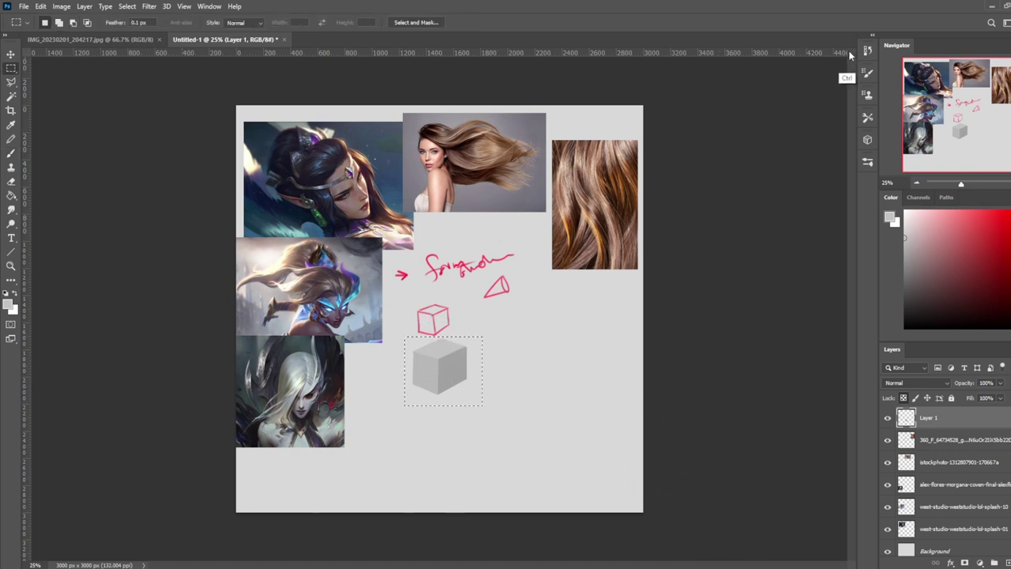
pyautogui.click(868, 51)
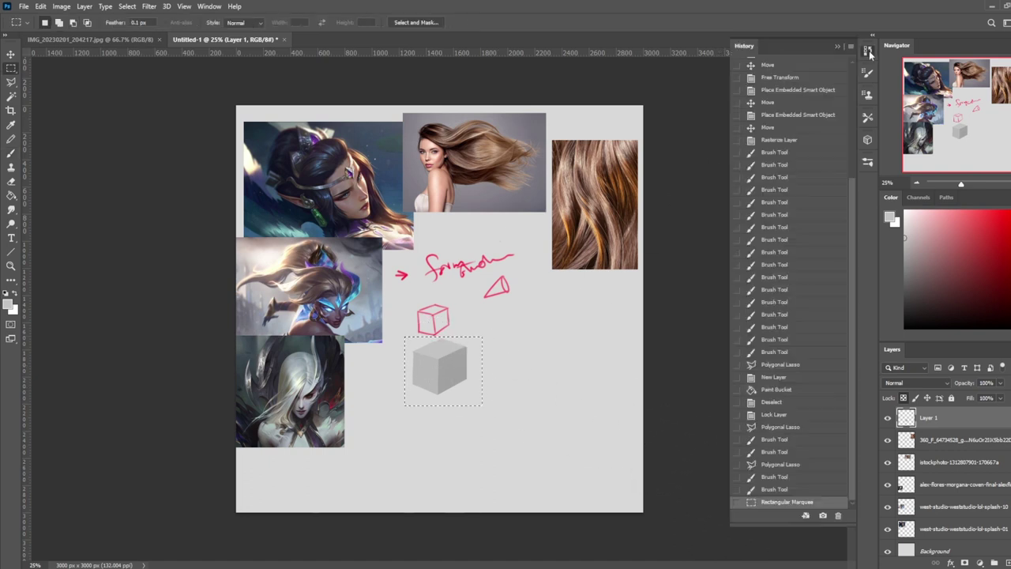
pyautogui.click(776, 416)
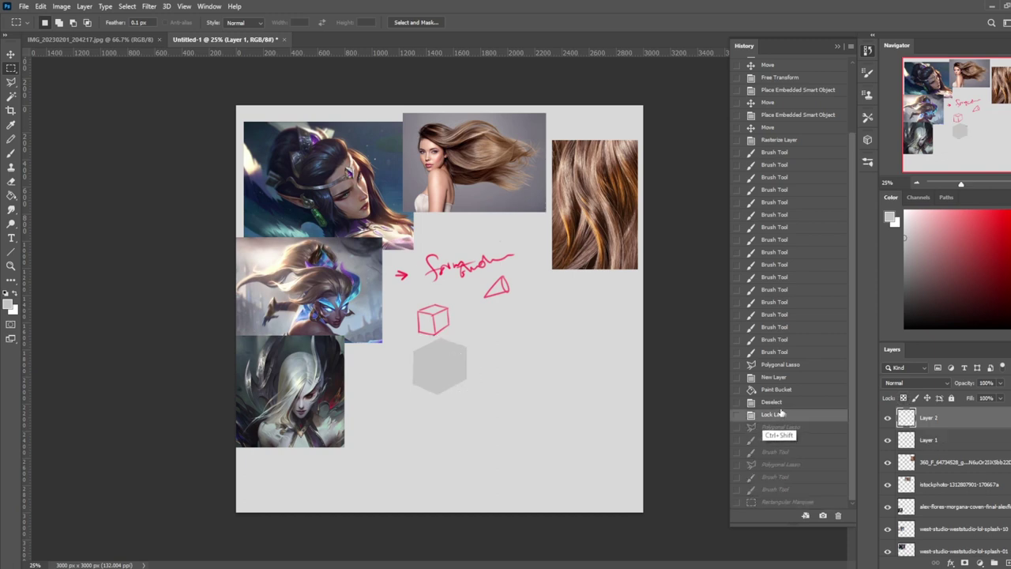
# - Paste the shaded cube in place on its own layer and move it to the right of the flat hexagon
pyautogui.hotkey('ctrl', 'shift', 'v')
pyautogui.click(838, 46)
pyautogui.press('v')
pyautogui.moveTo(465, 378); pyautogui.dragTo(533, 379)
# - Make a circular selection below the flat hexagon with the Elliptical Marquee, about as wide as the hexagon
pyautogui.press('m')
pyautogui.moveTo(413, 408); pyautogui.dragTo(443, 446)
pyautogui.rightClick(11, 68)
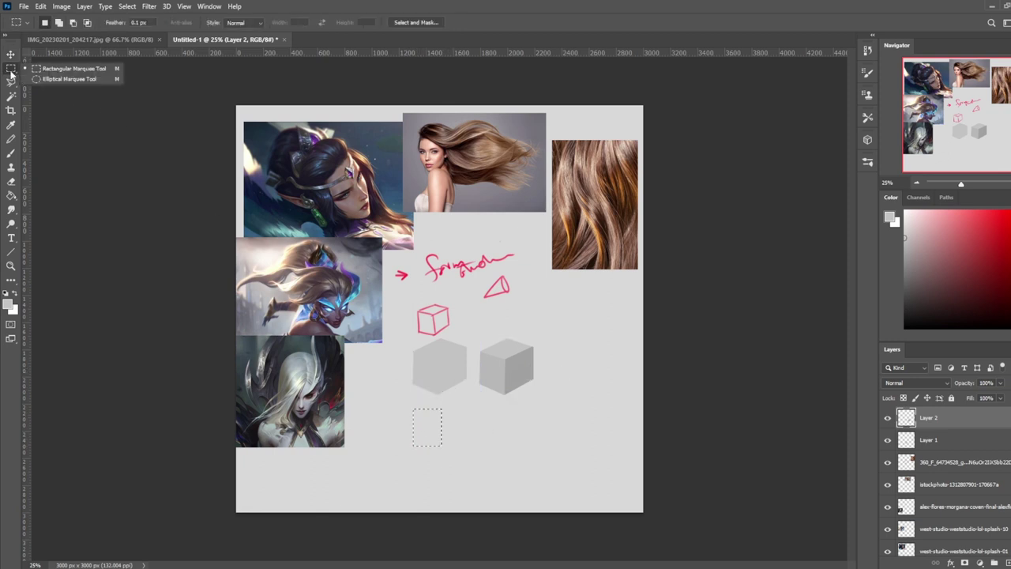
pyautogui.click(56, 79)
pyautogui.moveTo(416, 403); pyautogui.dragTo(471, 458)
# - Paint the circular selection with the hexagon's light grey on a new layer, and deselect it
pyautogui.press('b')
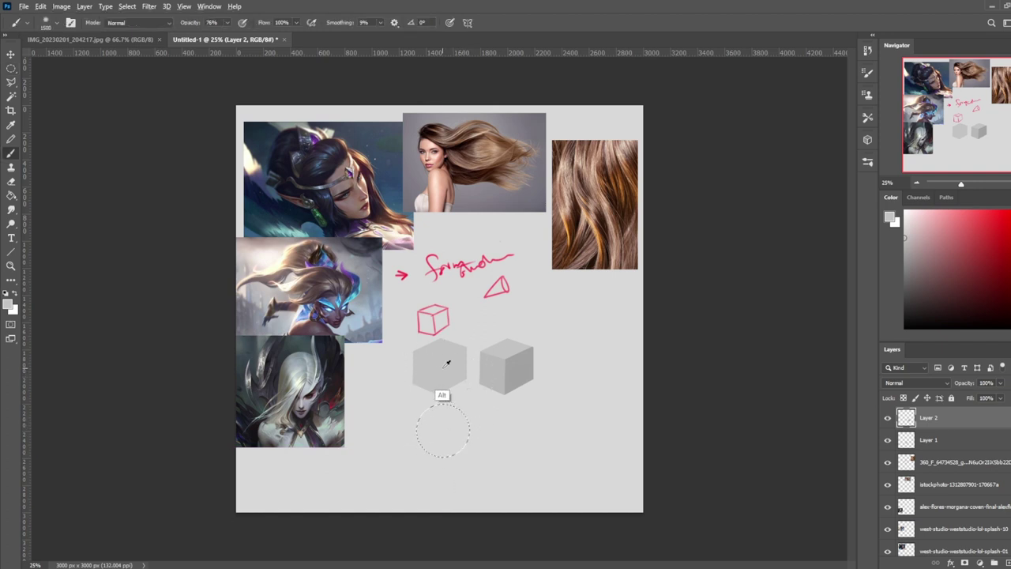
pyautogui.hotkey('ctrl', 'shift', 'alt', 'n')
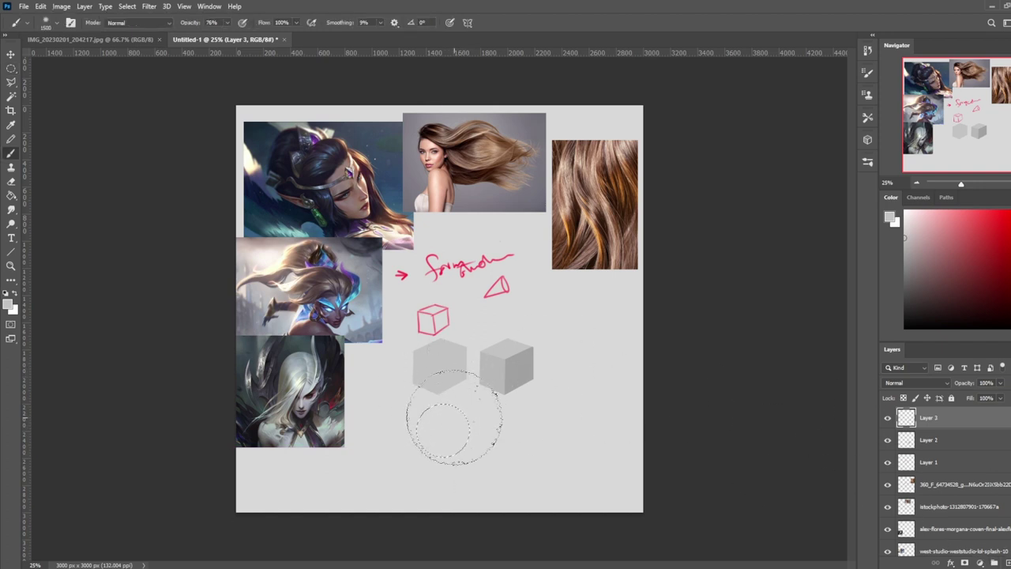
pyautogui.moveTo(451, 416); pyautogui.dragTo(461, 429)
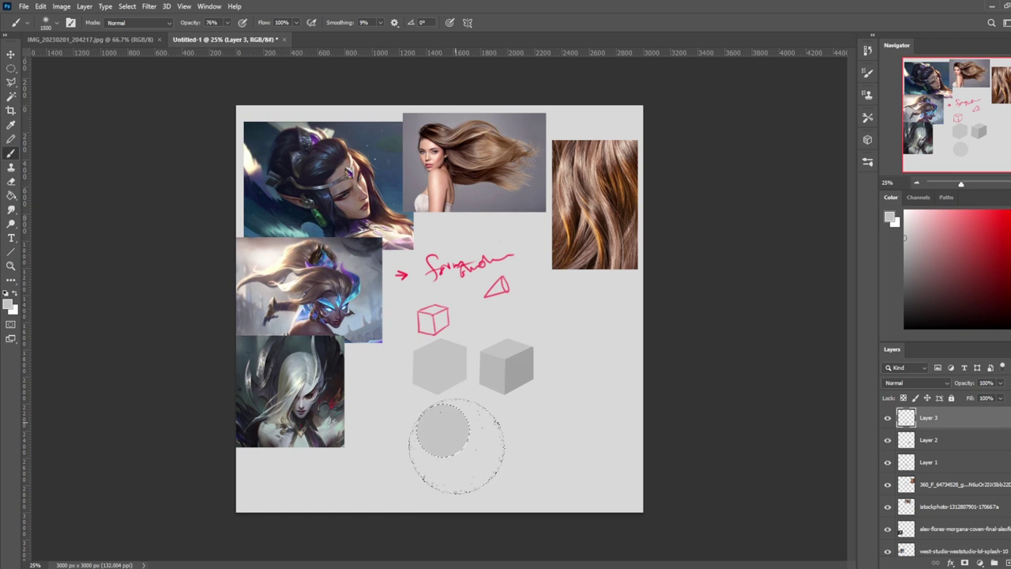
pyautogui.hotkey('ctrl', 'd')
# - Duplicate the grey circle onto a separate layer and place the copy below the shaded cube
pyautogui.hotkey('ctrl', 'shift', 'alt', 'n')
pyautogui.press('v')
pyautogui.moveTo(443, 431); pyautogui.dragTo(510, 425)
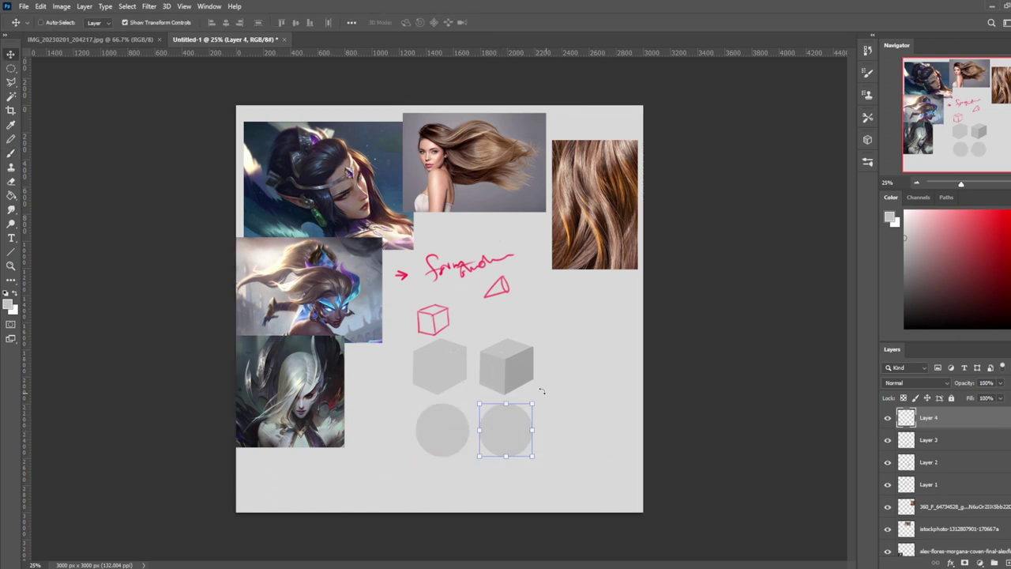
# - Lock the copied circle's transparent pixels and softly shade its lower right side with black at 4% brush opacity
pyautogui.press('b')
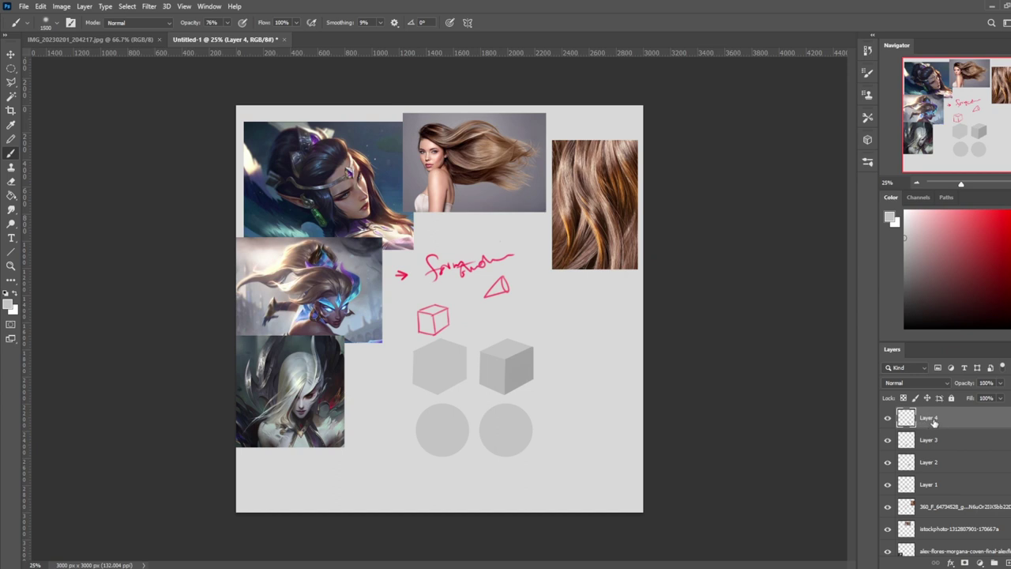
pyautogui.press('d')
pyautogui.click(228, 23)
pyautogui.click(190, 36)
pyautogui.click(152, 114)
pyautogui.press('[')
pyautogui.press('[')
pyautogui.press('[')
pyautogui.press('[')
pyautogui.press('[')
pyautogui.press('[')
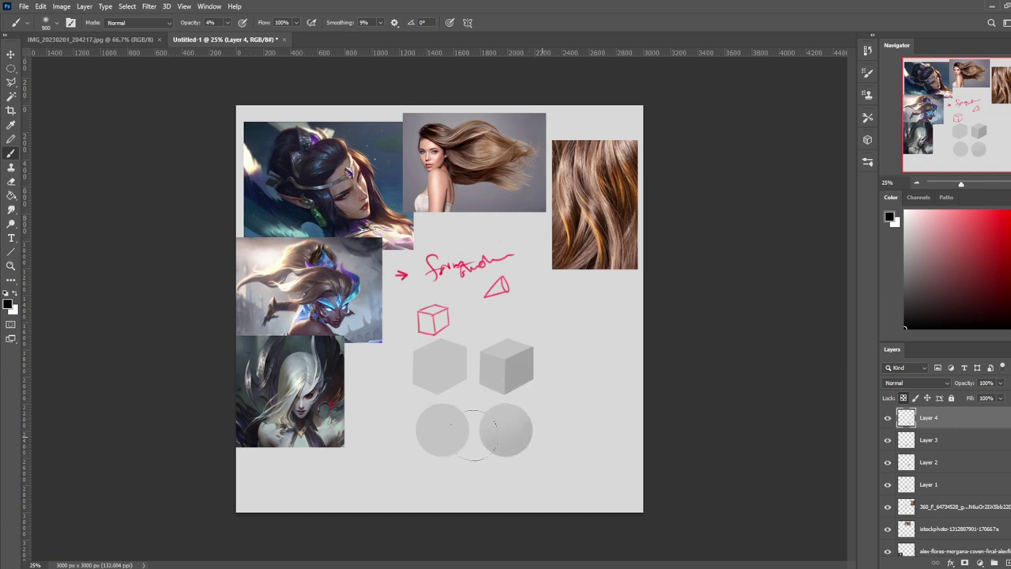
pyautogui.press('[')
pyautogui.press(']')
pyautogui.press(']')
pyautogui.press(']')
pyautogui.press(']')
# - Build up the sphere's upper-left highlight with white at 15% opacity, reducing the soft brush to 300 px
pyautogui.press('x')
pyautogui.press(']')
pyautogui.press(']')
pyautogui.press(']')
pyautogui.click(233, 37)
pyautogui.moveTo(507, 420)
pyautogui.mouseDown()
pyautogui.moveTo(504, 430)
pyautogui.moveTo(507, 421)
pyautogui.mouseUp()
pyautogui.press('[')
pyautogui.press('[')
pyautogui.press('[')
pyautogui.press('[')
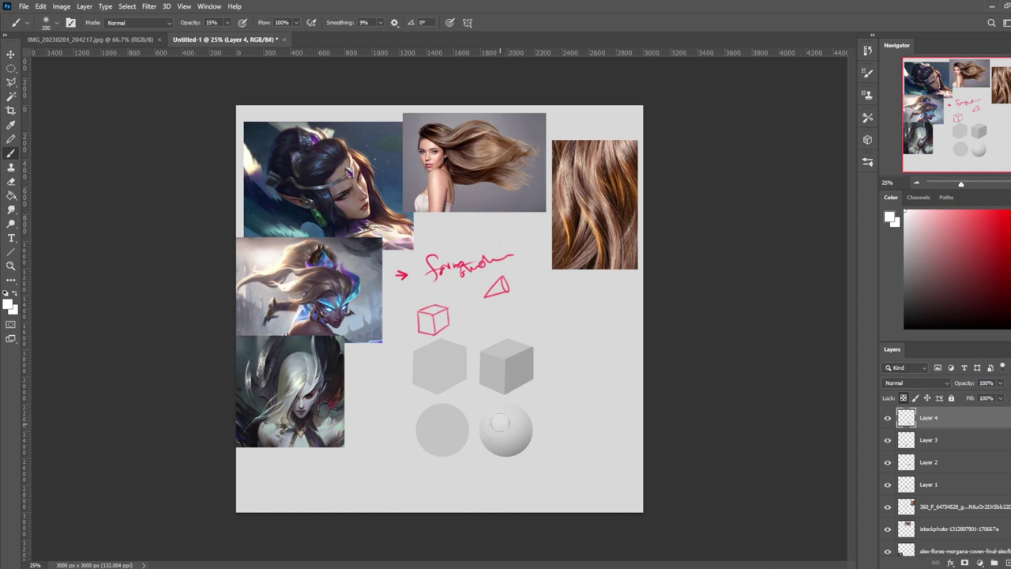
# - Choose the 30 px brush from Istebraks Sketching Brushes and set the foreground colour to black
pyautogui.click(14, 81)
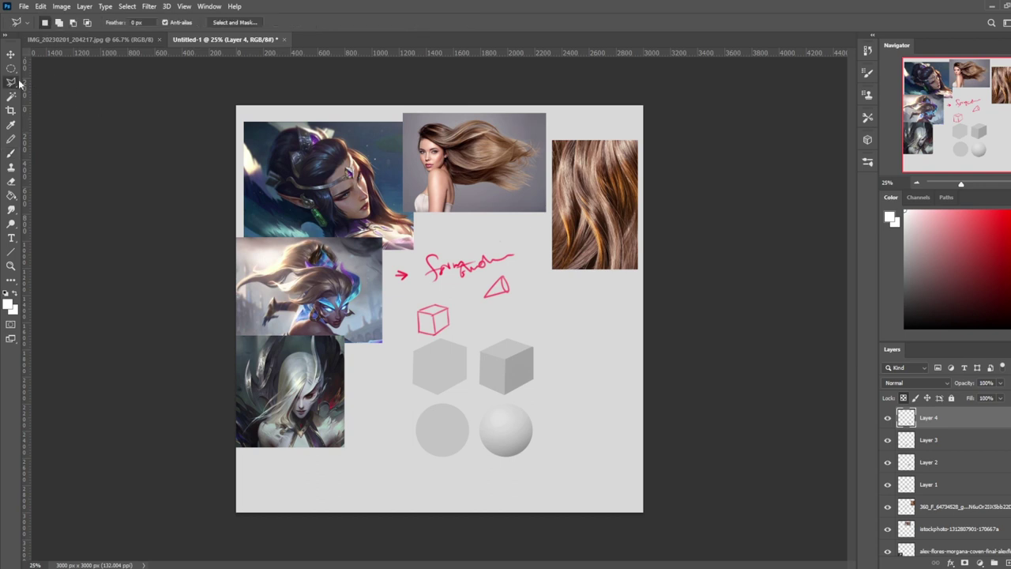
pyautogui.press('b')
pyautogui.rightClick(536, 337)
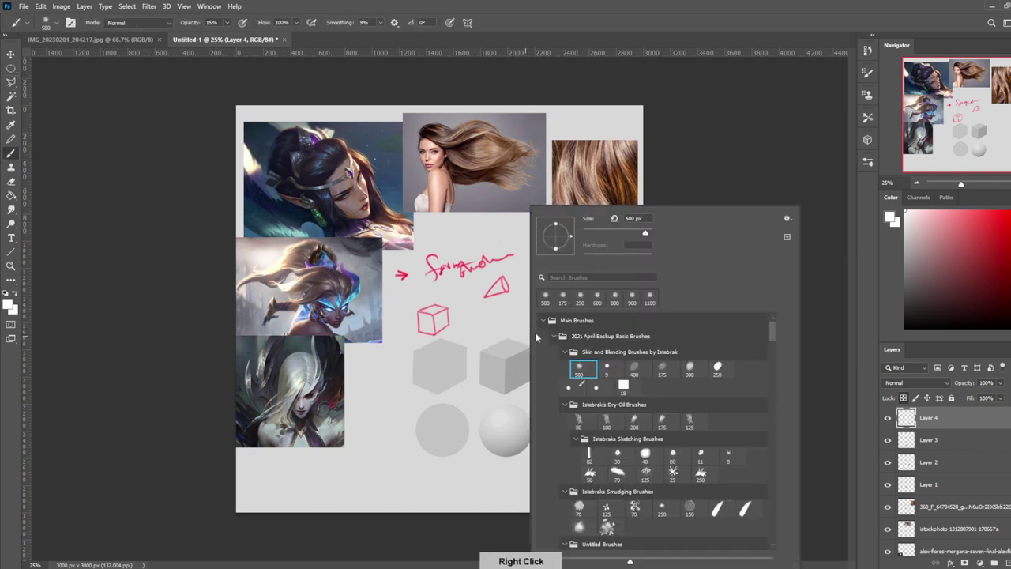
pyautogui.doubleClick(617, 455)
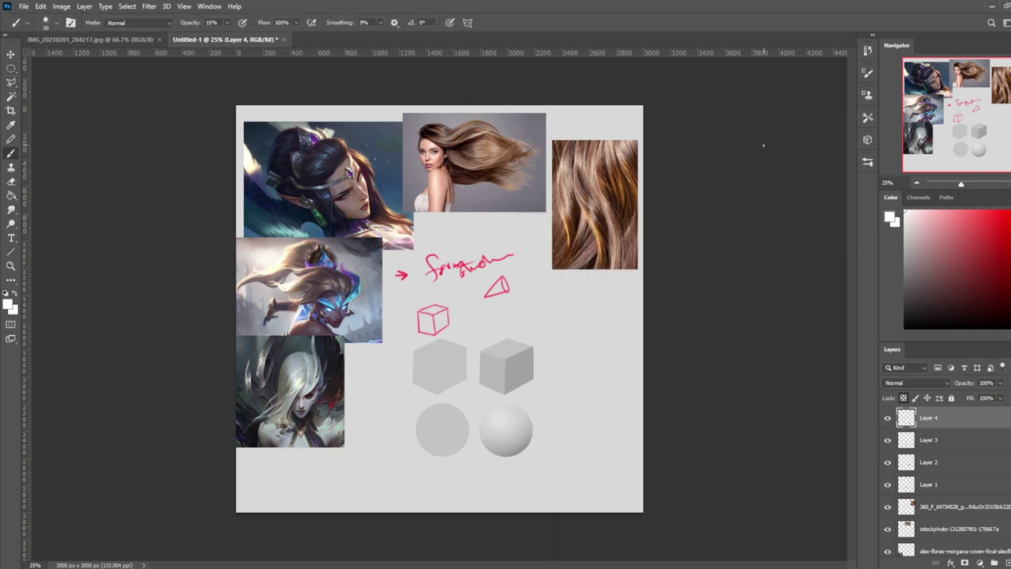
pyautogui.hotkey('ctrl', '+')
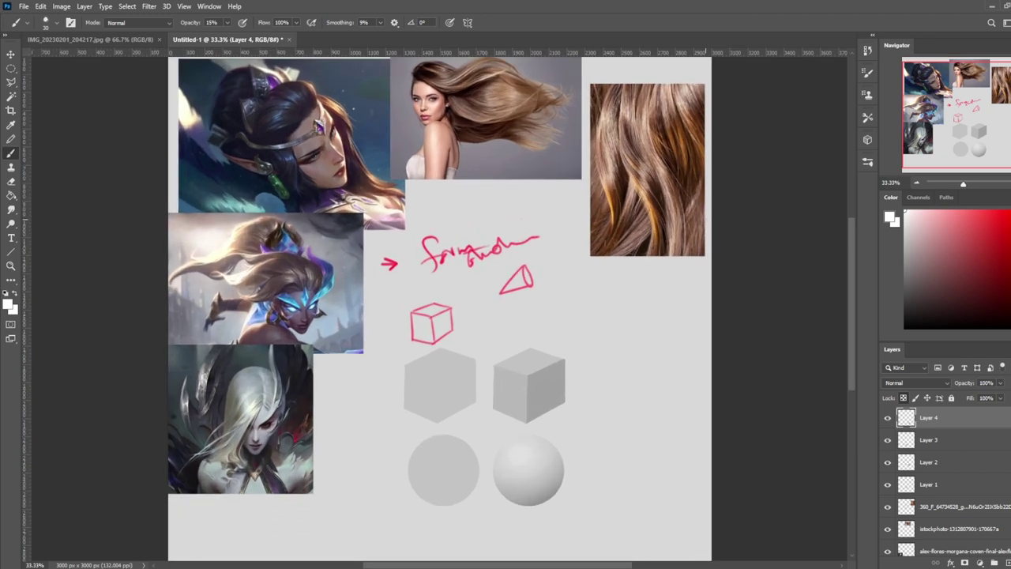
pyautogui.moveTo(620, 350); pyautogui.dragTo(585, 297)
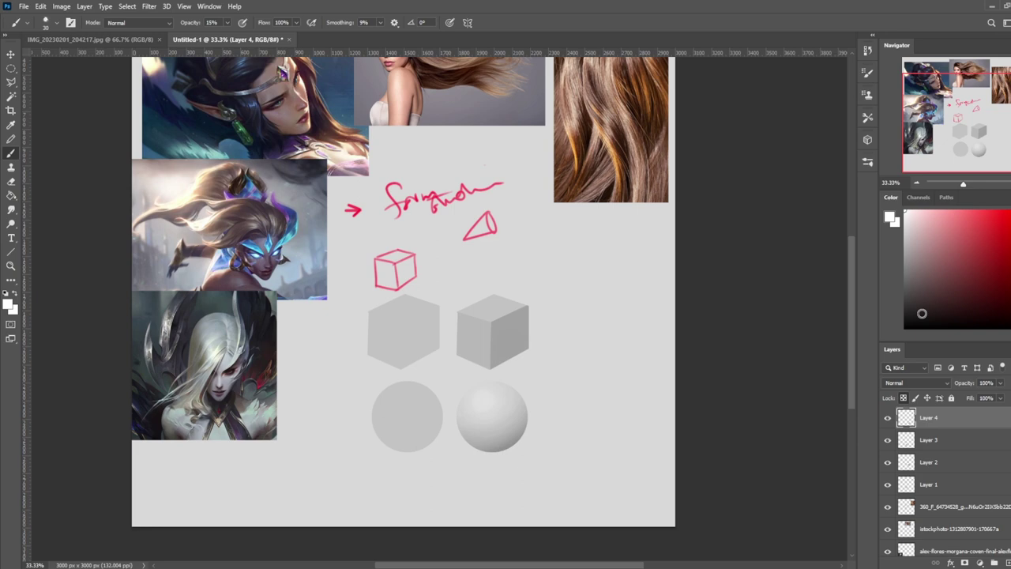
pyautogui.moveTo(936, 327); pyautogui.dragTo(905, 330)
# - Merge the sphere, flat circle and shaded cube layers down into Layer 1
pyautogui.rightClick(927, 421)
pyautogui.click(928, 430)
pyautogui.rightClick(927, 425)
pyautogui.click(928, 430)
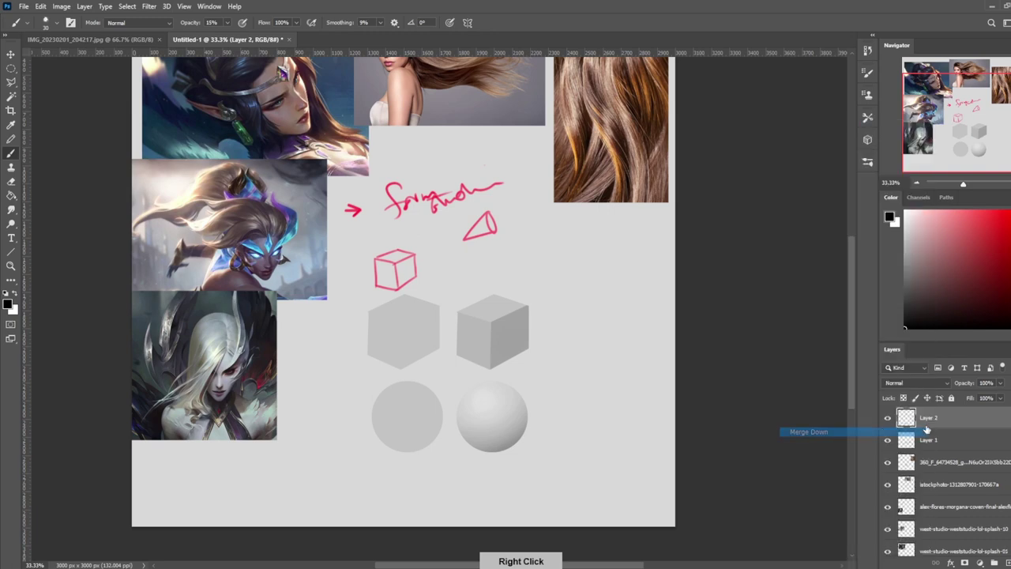
pyautogui.rightClick(940, 425)
pyautogui.click(870, 431)
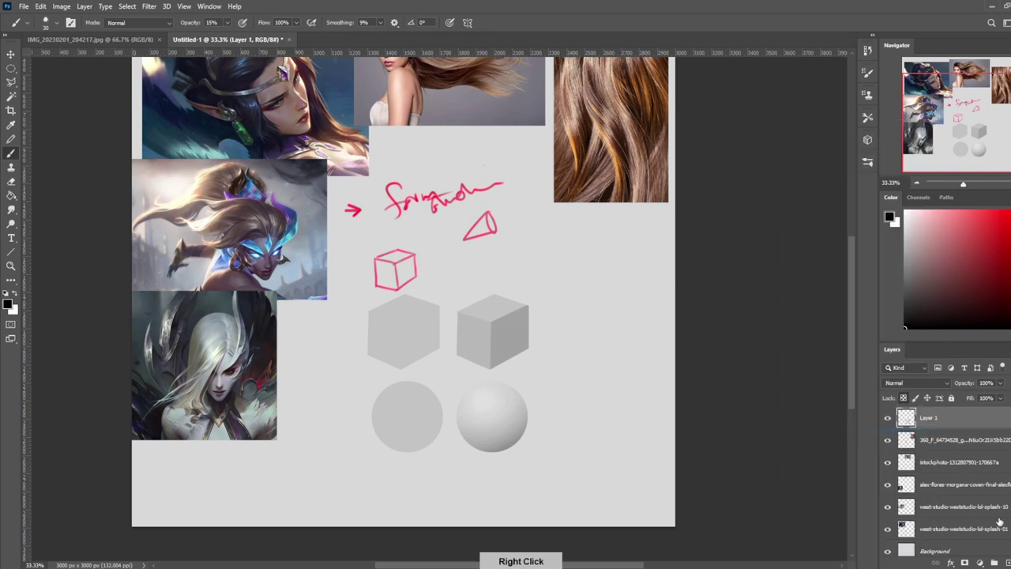
# - Add a new layer for line work, undo the faint test stroke and set the brush opacity to 100%
pyautogui.click(1007, 561)
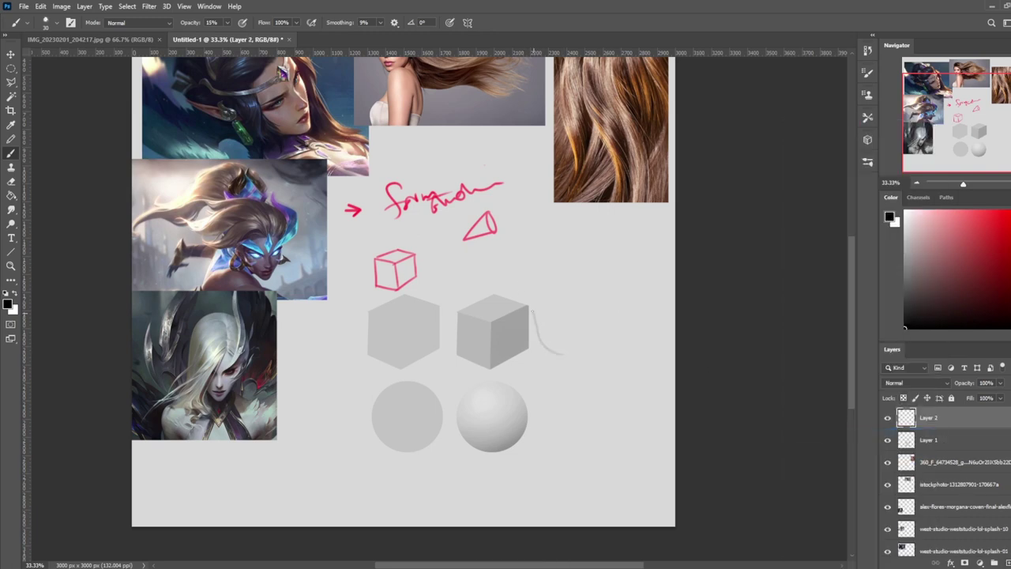
pyautogui.hotkey('ctrl', 'z')
pyautogui.click(227, 23)
pyautogui.click(271, 35)
# - Sketch a black cloth draped over the shaded cube, with vertical folds and a wavy hem
pyautogui.moveTo(532, 333); pyautogui.dragTo(553, 351)
pyautogui.moveTo(493, 292)
pyautogui.mouseDown()
pyautogui.moveTo(458, 311)
pyautogui.moveTo(427, 361)
pyautogui.mouseUp()
pyautogui.moveTo(479, 320)
pyautogui.mouseDown()
pyautogui.moveTo(467, 363)
pyautogui.moveTo(522, 369)
pyautogui.mouseUp()
pyautogui.moveTo(520, 327)
pyautogui.mouseDown()
pyautogui.moveTo(550, 357)
pyautogui.moveTo(473, 368)
pyautogui.moveTo(436, 359)
pyautogui.mouseUp()
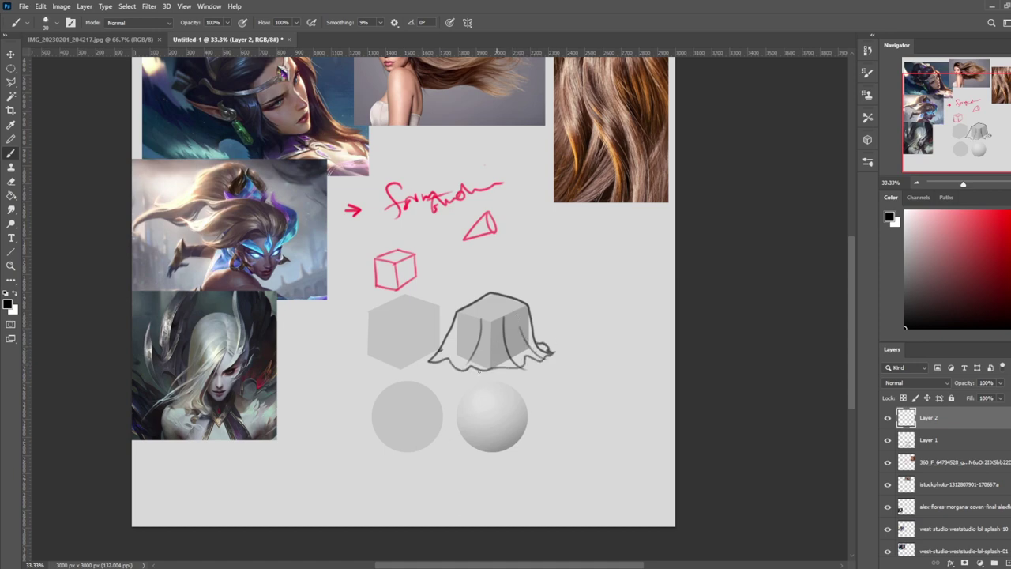
# - Sketch a cloth draped over the sphere with flared sides and a wavy hem, undoing stray strokes
pyautogui.moveTo(438, 441)
pyautogui.mouseDown()
pyautogui.moveTo(496, 379)
pyautogui.moveTo(534, 417)
pyautogui.moveTo(459, 417)
pyautogui.moveTo(547, 435)
pyautogui.moveTo(449, 420)
pyautogui.moveTo(541, 442)
pyautogui.mouseUp()
pyautogui.hotkey('ctrl', 'z')
pyautogui.hotkey('ctrl', 'z')
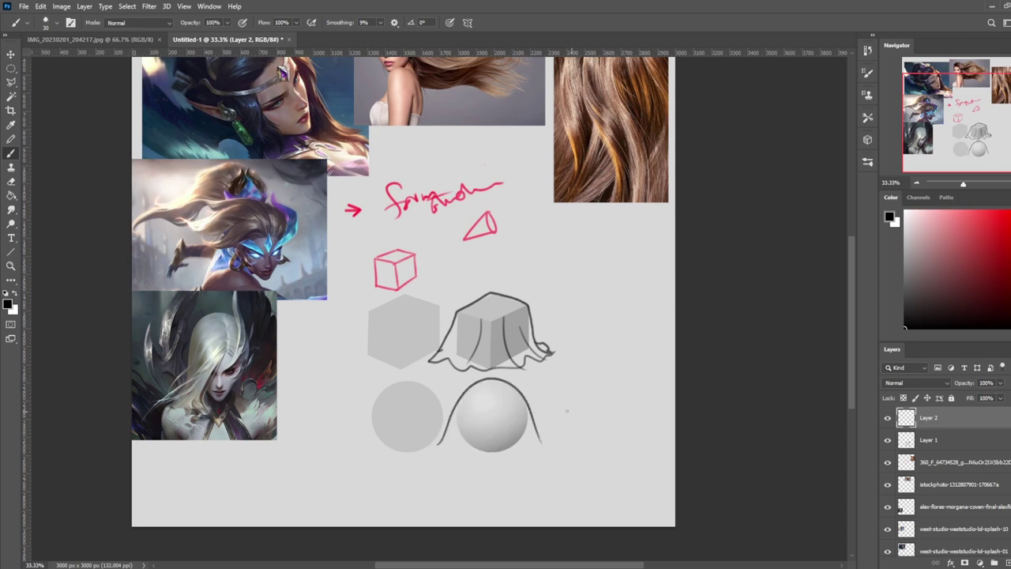
pyautogui.moveTo(529, 407); pyautogui.dragTo(569, 447)
pyautogui.moveTo(439, 449); pyautogui.dragTo(469, 394)
pyautogui.moveTo(428, 449)
pyautogui.mouseDown()
pyautogui.moveTo(475, 461)
pyautogui.moveTo(566, 451)
pyautogui.mouseUp()
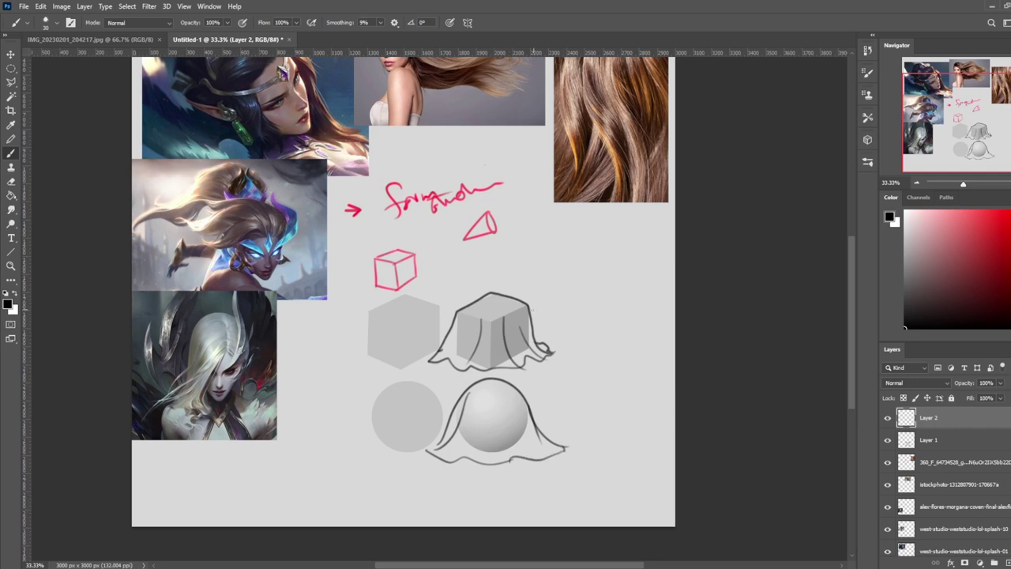
# - Try sketching a long strip-like shape extending diagonally from the draped cube's upper right corner
pyautogui.moveTo(622, 233)
pyautogui.mouseDown()
pyautogui.moveTo(549, 304)
pyautogui.moveTo(640, 255)
pyautogui.moveTo(624, 235)
pyautogui.mouseUp()
pyautogui.hotkey('ctrl', 'z')
pyautogui.moveTo(614, 222)
pyautogui.mouseDown()
pyautogui.moveTo(547, 256)
pyautogui.moveTo(528, 291)
pyautogui.moveTo(612, 257)
pyautogui.moveTo(617, 223)
pyautogui.mouseUp()
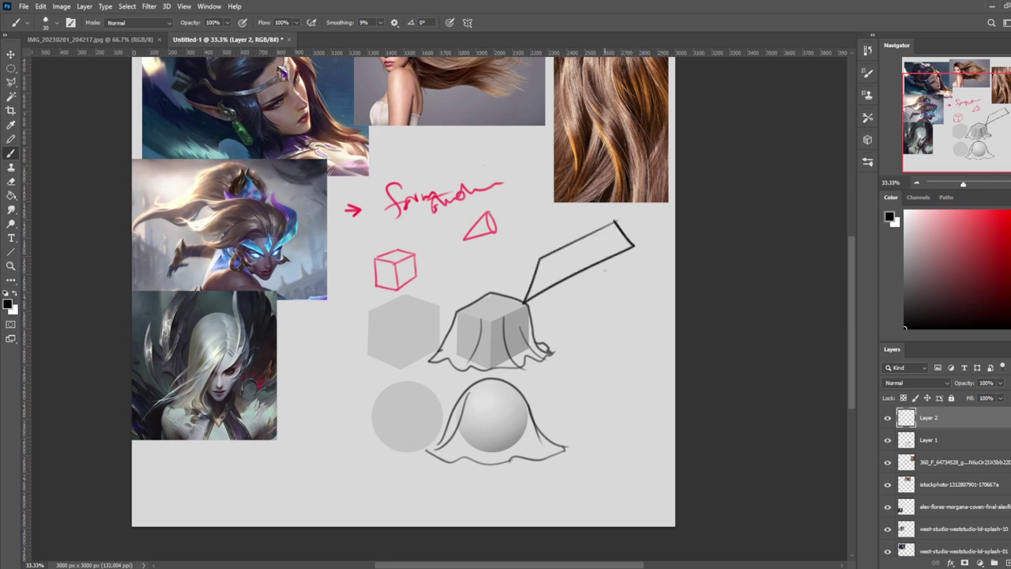
pyautogui.hotkey('ctrl', 'z')
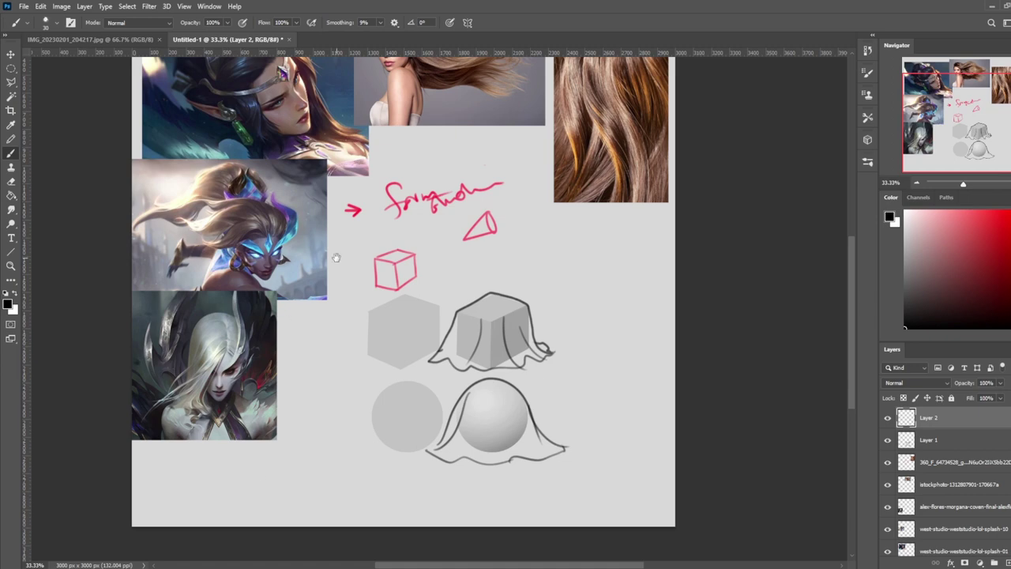
# - Sketch a long S-curved hair strand with a pointed lower tip below the brown hair reference photo
pyautogui.scroll(2, 337, 258)
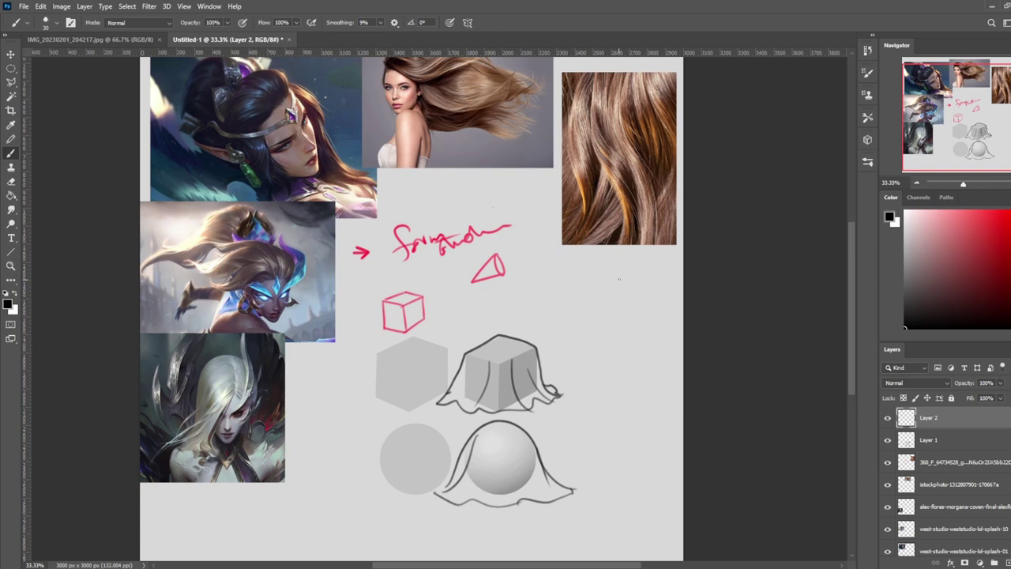
pyautogui.moveTo(620, 260)
pyautogui.mouseDown()
pyautogui.moveTo(604, 397)
pyautogui.moveTo(625, 449)
pyautogui.moveTo(613, 471)
pyautogui.moveTo(584, 474)
pyautogui.mouseUp()
pyautogui.hotkey('ctrl', 'z')
pyautogui.moveTo(636, 261)
pyautogui.mouseDown()
pyautogui.moveTo(602, 488)
pyautogui.moveTo(625, 444)
pyautogui.moveTo(615, 344)
pyautogui.moveTo(622, 286)
pyautogui.moveTo(647, 267)
pyautogui.mouseUp()
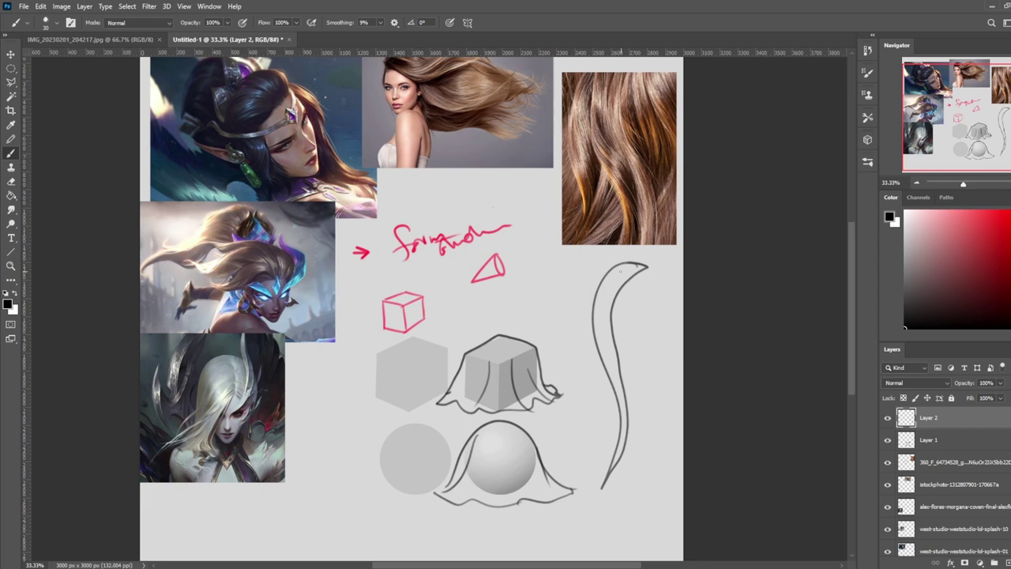
# - Draw two black arrows pointing outward from the strand, one at its upper curve and one at its middle
pyautogui.moveTo(620, 271)
pyautogui.mouseDown()
pyautogui.moveTo(603, 232)
pyautogui.moveTo(596, 251)
pyautogui.moveTo(615, 235)
pyautogui.mouseUp()
pyautogui.moveTo(600, 337); pyautogui.dragTo(557, 348)
pyautogui.moveTo(558, 348); pyautogui.dragTo(578, 354)
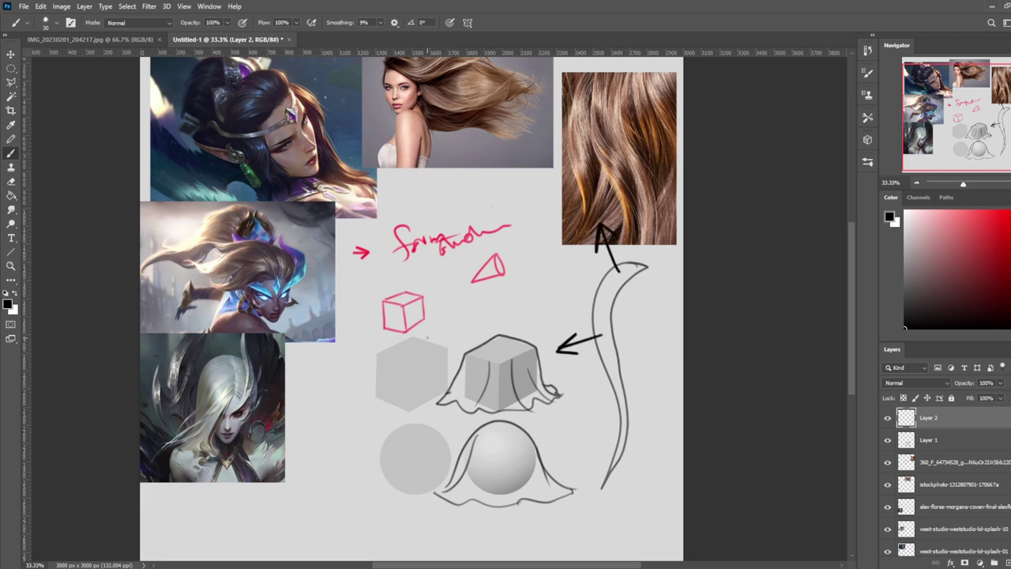
# - Try marking the flat hexagon's facing directions with three black arrows, one upward and one to each side
pyautogui.moveTo(416, 351); pyautogui.dragTo(419, 313)
pyautogui.moveTo(408, 326)
pyautogui.mouseDown()
pyautogui.moveTo(419, 311)
pyautogui.moveTo(429, 325)
pyautogui.mouseUp()
pyautogui.moveTo(392, 382); pyautogui.dragTo(353, 392)
pyautogui.moveTo(352, 393); pyautogui.dragTo(375, 398)
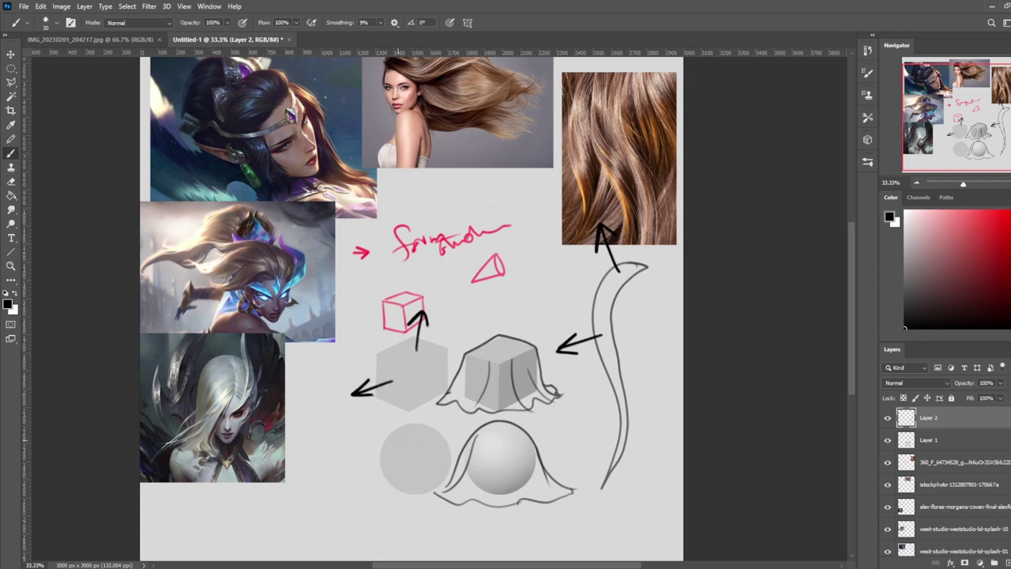
pyautogui.moveTo(431, 383); pyautogui.dragTo(475, 392)
pyautogui.moveTo(474, 393); pyautogui.dragTo(457, 378)
# - Try marking the flat circle's surface directions with outward black arrows along its left and lower edges
pyautogui.moveTo(400, 437); pyautogui.dragTo(373, 409)
pyautogui.moveTo(374, 410); pyautogui.dragTo(393, 411)
pyautogui.moveTo(373, 409); pyautogui.dragTo(376, 425)
pyautogui.moveTo(393, 466); pyautogui.dragTo(348, 478)
pyautogui.moveTo(348, 477)
pyautogui.mouseDown()
pyautogui.moveTo(371, 480)
pyautogui.moveTo(397, 523)
pyautogui.mouseUp()
pyautogui.moveTo(397, 522); pyautogui.dragTo(407, 511)
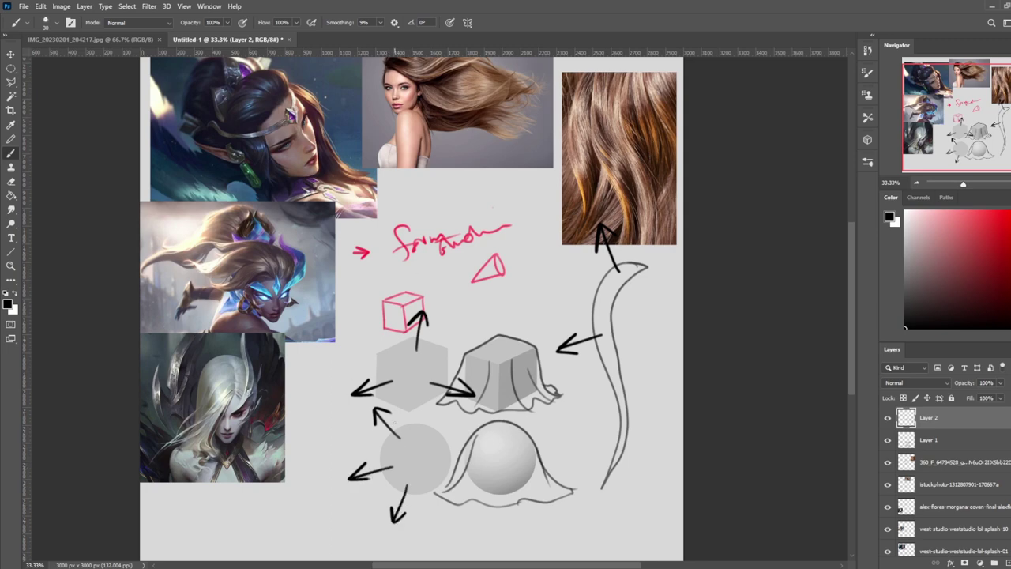
# - Try adding a cone symbol with a ray to the flat circle, plus longer outward arrows and contour strokes around it
pyautogui.moveTo(330, 320)
pyautogui.mouseDown()
pyautogui.moveTo(315, 331)
pyautogui.moveTo(342, 353)
pyautogui.mouseUp()
pyautogui.moveTo(342, 353)
pyautogui.mouseDown()
pyautogui.moveTo(331, 319)
pyautogui.moveTo(396, 439)
pyautogui.mouseUp()
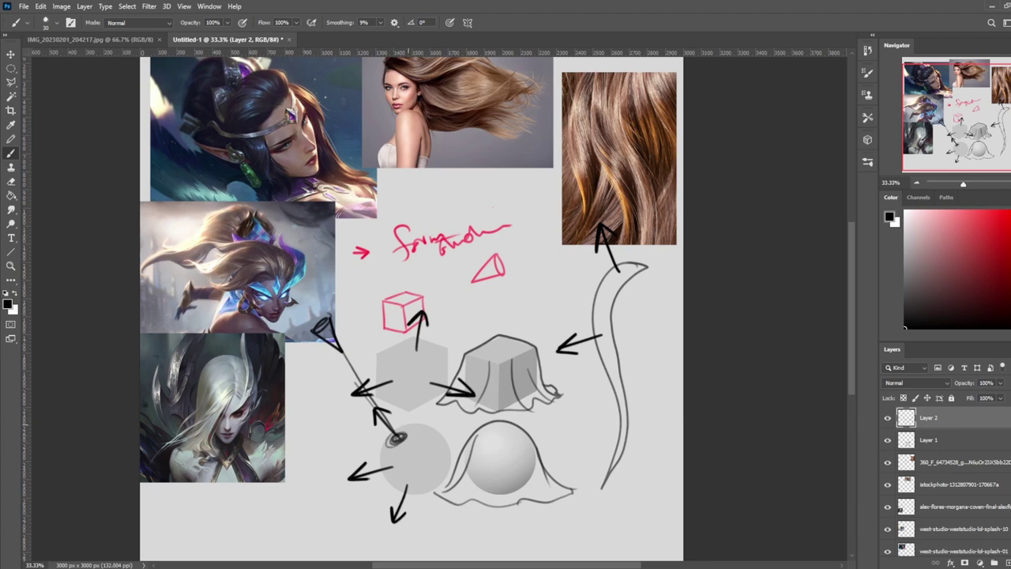
pyautogui.moveTo(406, 483)
pyautogui.mouseDown()
pyautogui.moveTo(381, 553)
pyautogui.moveTo(397, 543)
pyautogui.mouseUp()
pyautogui.moveTo(406, 505)
pyautogui.mouseDown()
pyautogui.moveTo(275, 467)
pyautogui.moveTo(319, 358)
pyautogui.mouseUp()
pyautogui.moveTo(328, 373); pyautogui.dragTo(272, 381)
pyautogui.hotkey('ctrl', 'z')
pyautogui.moveTo(388, 473); pyautogui.dragTo(309, 483)
pyautogui.moveTo(309, 484)
pyautogui.mouseDown()
pyautogui.moveTo(347, 488)
pyautogui.moveTo(400, 474)
pyautogui.moveTo(377, 479)
pyautogui.moveTo(441, 485)
pyautogui.moveTo(497, 527)
pyautogui.mouseUp()
pyautogui.moveTo(458, 518); pyautogui.dragTo(499, 529)
pyautogui.moveTo(442, 463); pyautogui.dragTo(423, 491)
pyautogui.moveTo(455, 459); pyautogui.dragTo(420, 486)
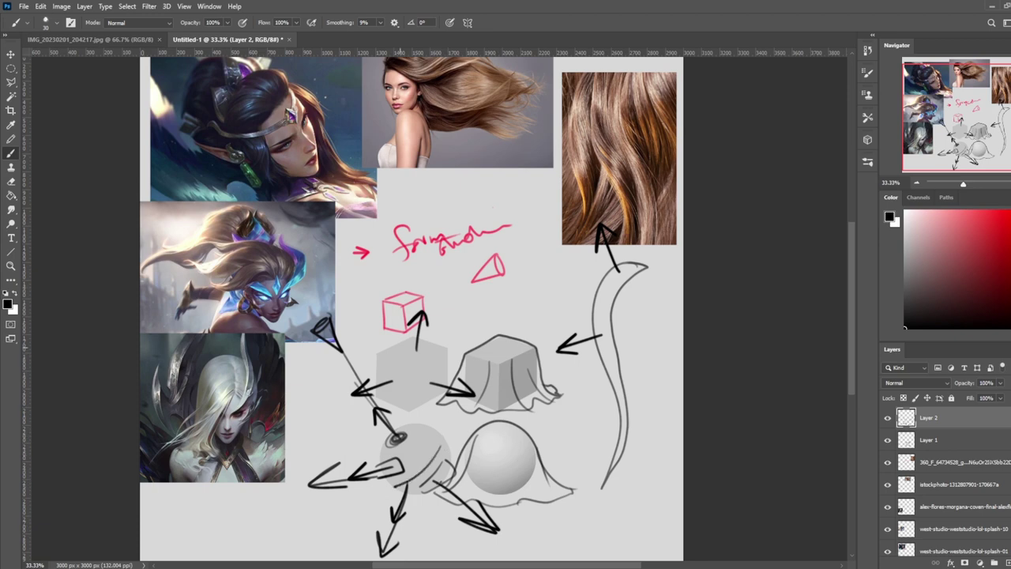
# - Undo all the arrows, the cone symbol and the contour strokes drawn around the flat hexagon and circle
pyautogui.hotkey('ctrl', 'z')
pyautogui.hotkey('ctrl', 'z')
pyautogui.hotkey('ctrl', 'z')
pyautogui.hotkey('ctrl', 'z')
pyautogui.hotkey('ctrl', 'z')
pyautogui.hotkey('ctrl', 'z')
pyautogui.hotkey('ctrl', 'z')
pyautogui.hotkey('ctrl', 'z')
pyautogui.hotkey('ctrl', 'z')
pyautogui.hotkey('ctrl', 'z')
pyautogui.hotkey('ctrl', 'z')
pyautogui.hotkey('ctrl', 'z')
pyautogui.hotkey('ctrl', 'z')
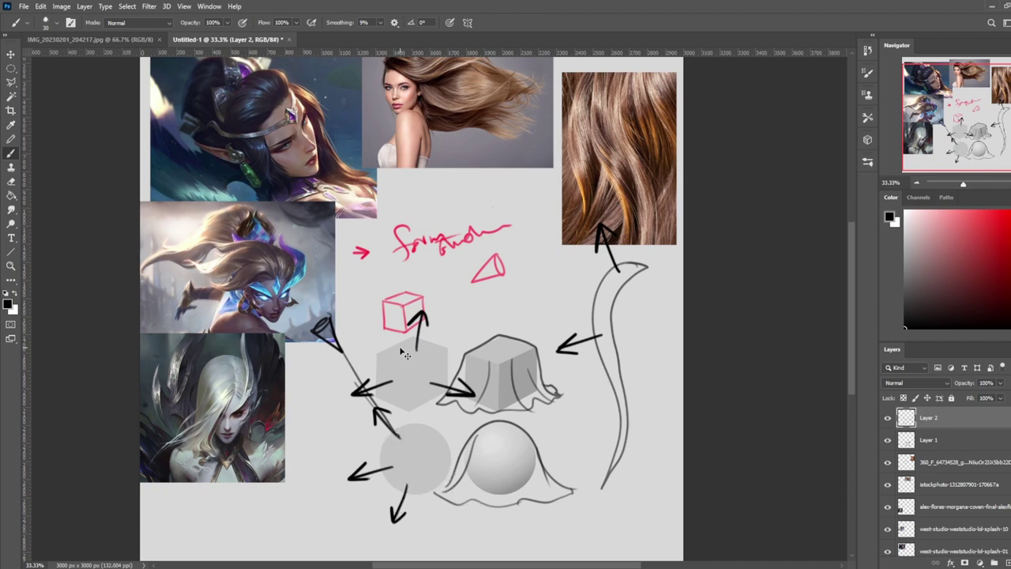
pyautogui.hotkey('ctrl', 'z')
pyautogui.hotkey('ctrl', 'z')
pyautogui.hotkey('ctrl', 'z')
pyautogui.hotkey('ctrl', 'z')
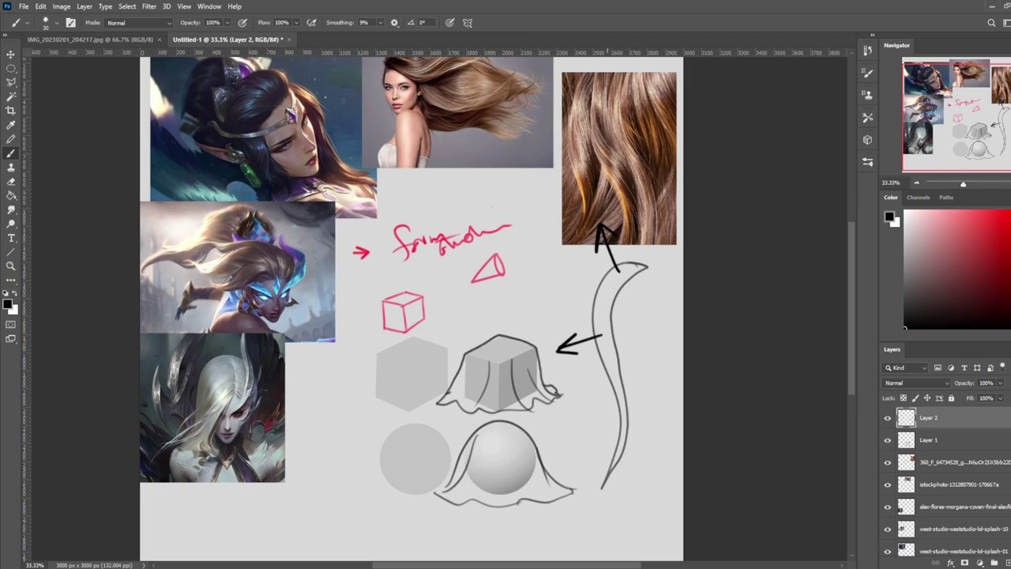
# - Add two outward arrows to the strand's lower half and an eye-like cone beside the hair photo, undoing its ray lines
pyautogui.moveTo(623, 412)
pyautogui.mouseDown()
pyautogui.moveTo(583, 413)
pyautogui.moveTo(602, 424)
pyautogui.mouseUp()
pyautogui.moveTo(610, 468)
pyautogui.mouseDown()
pyautogui.moveTo(581, 443)
pyautogui.moveTo(583, 458)
pyautogui.mouseUp()
pyautogui.moveTo(581, 443); pyautogui.dragTo(597, 442)
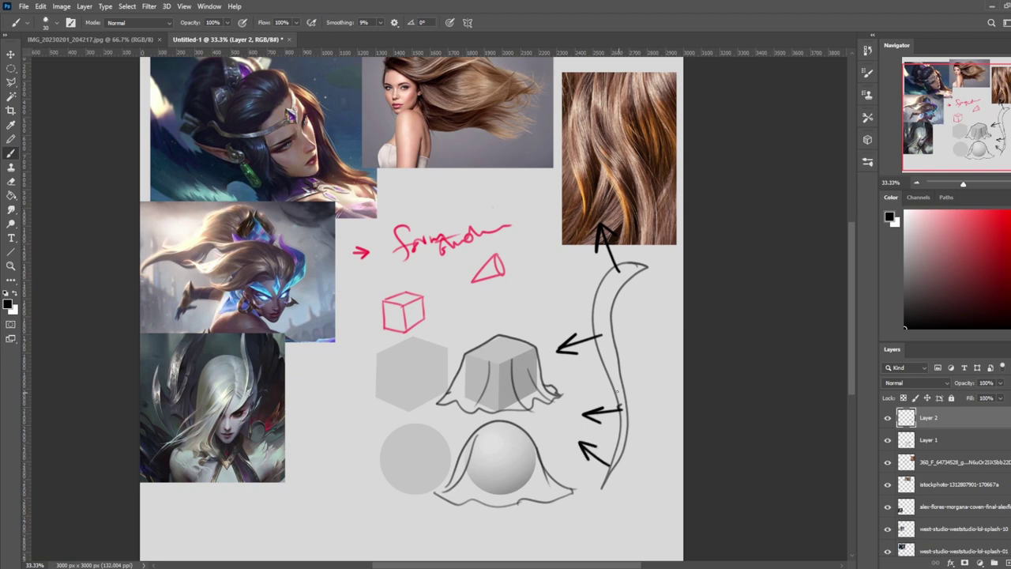
pyautogui.moveTo(598, 337); pyautogui.dragTo(597, 328)
pyautogui.moveTo(617, 268); pyautogui.dragTo(627, 267)
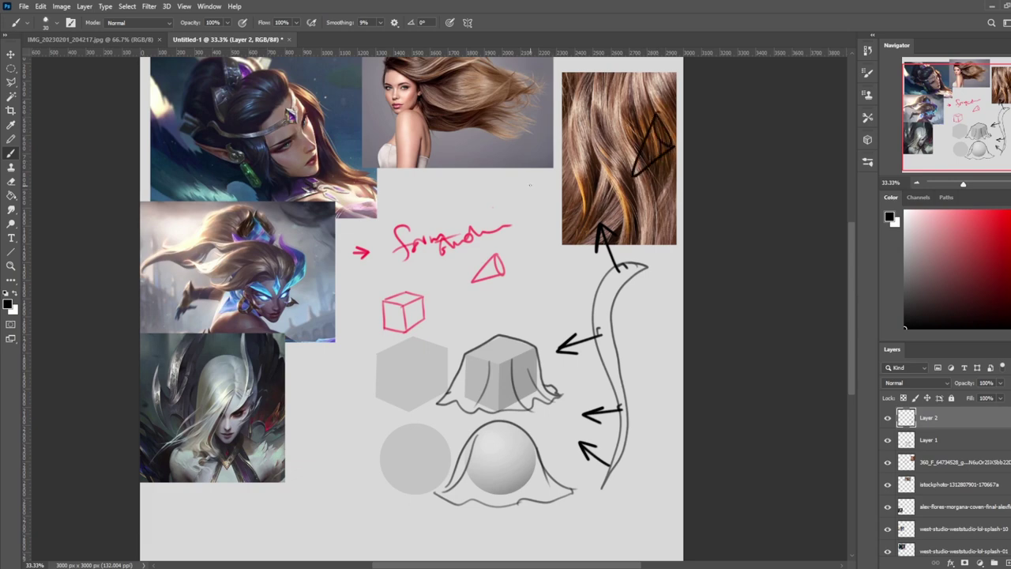
pyautogui.moveTo(532, 168)
pyautogui.mouseDown()
pyautogui.moveTo(495, 190)
pyautogui.moveTo(579, 261)
pyautogui.moveTo(581, 243)
pyautogui.moveTo(534, 171)
pyautogui.mouseUp()
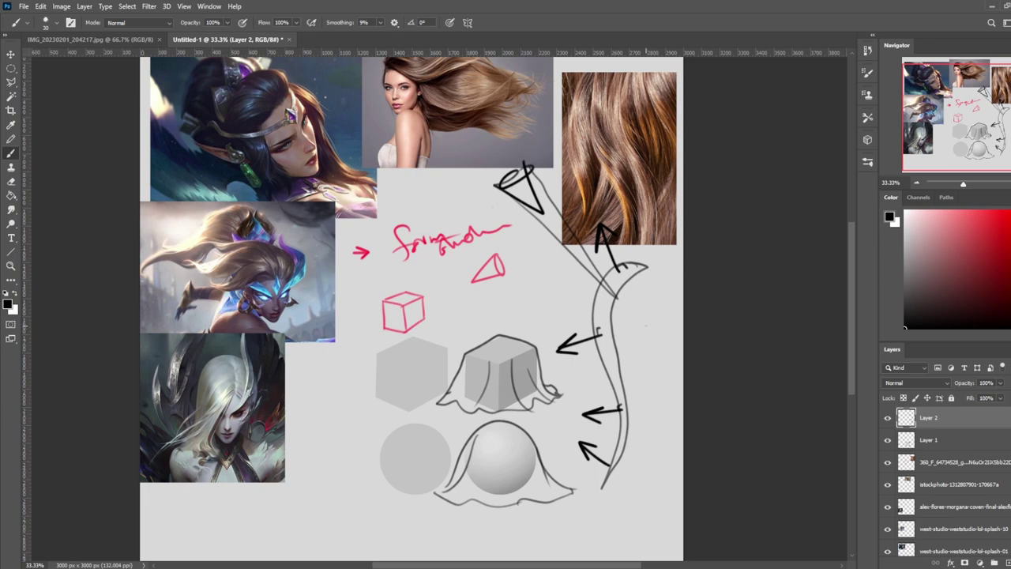
pyautogui.hotkey('ctrl', 'z')
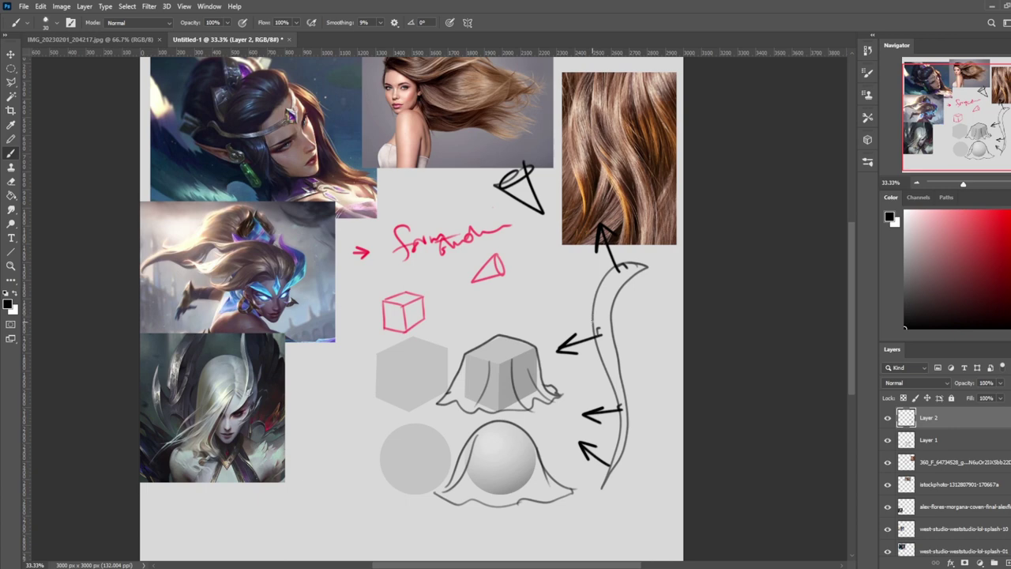
# - Try hatching shadow along the strand's middle and circling its upper curve and lower tip
pyautogui.moveTo(594, 318)
pyautogui.mouseDown()
pyautogui.moveTo(600, 355)
pyautogui.moveTo(613, 343)
pyautogui.moveTo(619, 411)
pyautogui.mouseUp()
pyautogui.moveTo(614, 365); pyautogui.dragTo(624, 410)
pyautogui.moveTo(611, 347)
pyautogui.mouseDown()
pyautogui.moveTo(627, 439)
pyautogui.moveTo(610, 466)
pyautogui.moveTo(585, 466)
pyautogui.mouseUp()
pyautogui.moveTo(580, 441); pyautogui.dragTo(600, 447)
pyautogui.moveTo(584, 301); pyautogui.dragTo(628, 254)
pyautogui.moveTo(624, 439); pyautogui.dragTo(615, 439)
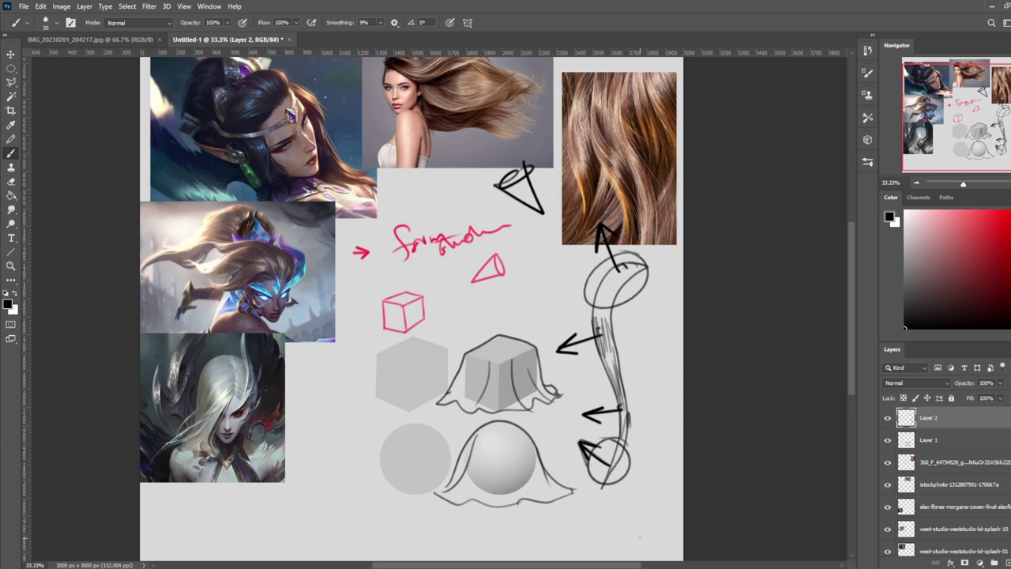
# - Undo the hatching inside the strand and the circles around its ends
pyautogui.hotkey('ctrl', 'z')
pyautogui.hotkey('ctrl', 'z')
pyautogui.hotkey('ctrl', 'z')
pyautogui.hotkey('ctrl', 'z')
pyautogui.hotkey('ctrl', 'z')
pyautogui.hotkey('ctrl', 'z')
pyautogui.hotkey('ctrl', 'z')
pyautogui.hotkey('ctrl', 'z')
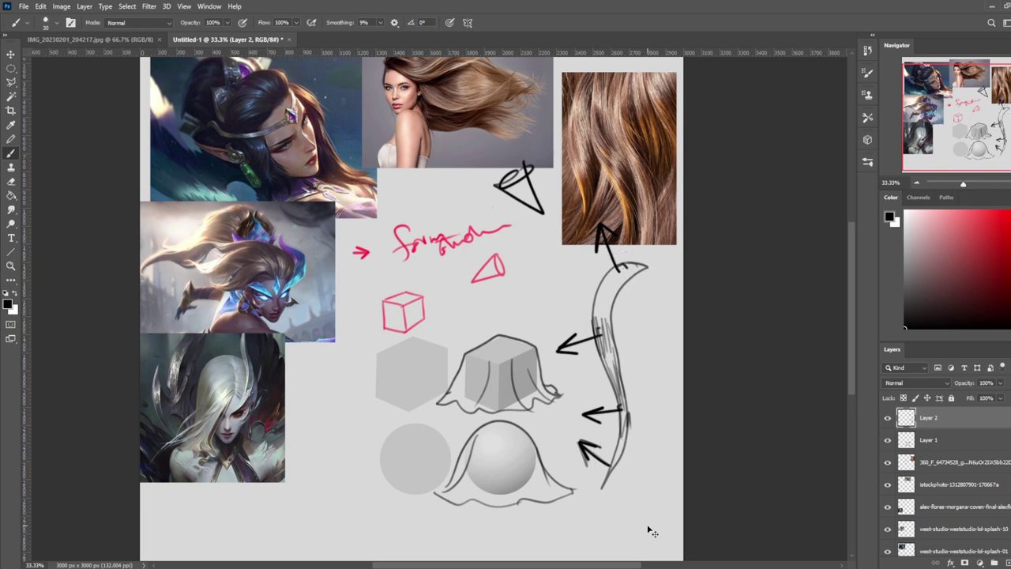
pyautogui.hotkey('ctrl', 'z')
pyautogui.hotkey('ctrl', 'z')
pyautogui.hotkey('ctrl', 'z')
pyautogui.hotkey('ctrl', 'z')
pyautogui.hotkey('ctrl', 'z')
pyautogui.hotkey('ctrl', 'z')
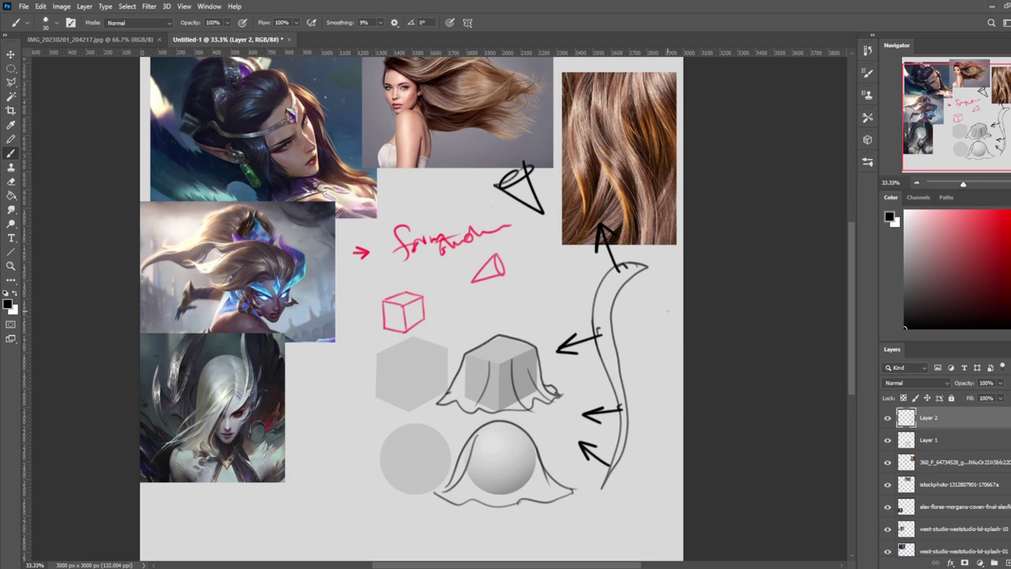
# - Select the sketched strand along its outline with the freehand Lasso, adding the missed areas to the selection
pyautogui.press('l')
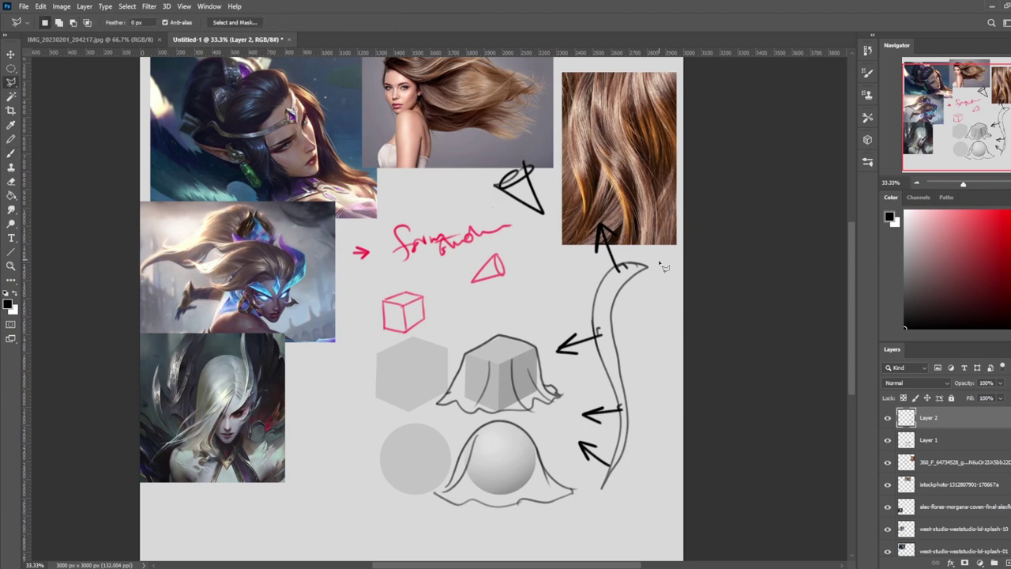
pyautogui.rightClick(12, 84)
pyautogui.click(42, 84)
pyautogui.moveTo(651, 268)
pyautogui.mouseDown()
pyautogui.moveTo(617, 266)
pyautogui.moveTo(593, 299)
pyautogui.moveTo(607, 453)
pyautogui.moveTo(589, 497)
pyautogui.moveTo(621, 458)
pyautogui.moveTo(629, 417)
pyautogui.moveTo(614, 313)
pyautogui.moveTo(656, 270)
pyautogui.mouseUp()
pyautogui.press('shift')
pyautogui.press('shift')
pyautogui.moveTo(616, 343)
pyautogui.mouseDown()
pyautogui.moveTo(609, 313)
pyautogui.moveTo(618, 297)
pyautogui.moveTo(659, 398)
pyautogui.moveTo(679, 268)
pyautogui.mouseUp()
pyautogui.press('alt')
pyautogui.moveTo(651, 438); pyautogui.dragTo(660, 382)
pyautogui.press('shift')
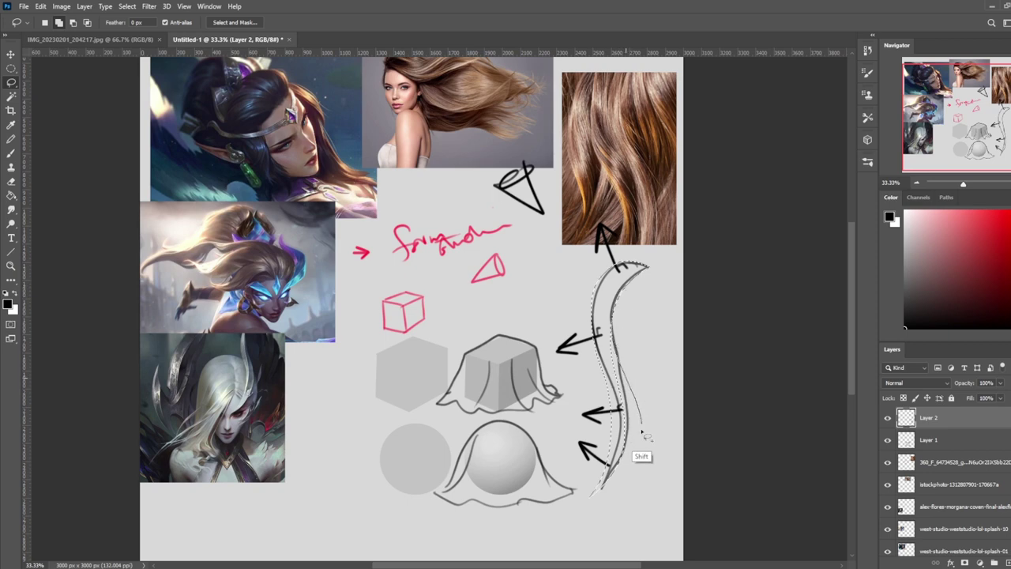
pyautogui.moveTo(616, 467); pyautogui.dragTo(611, 466)
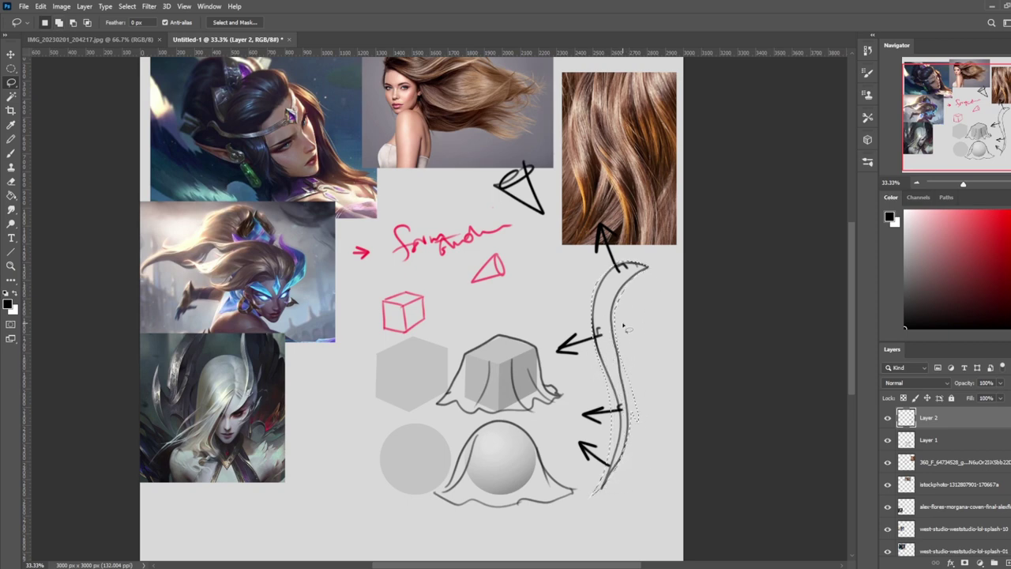
# - Refine the strand selection by adding missed parts and subtracting excess along its edges, upper curve and lower tip
pyautogui.moveTo(621, 373)
pyautogui.mouseDown()
pyautogui.moveTo(624, 455)
pyautogui.moveTo(660, 381)
pyautogui.mouseUp()
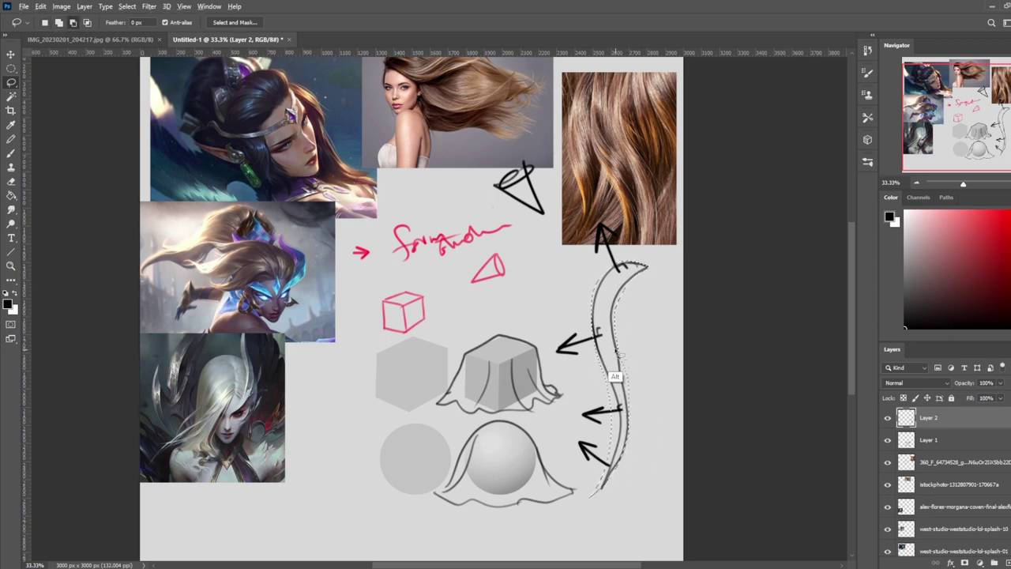
pyautogui.press('shift')
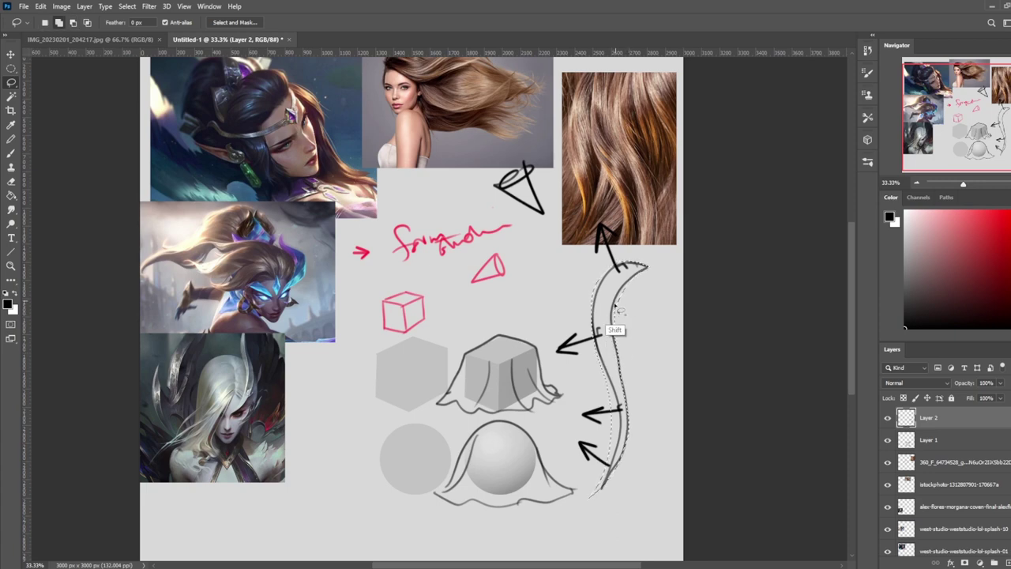
pyautogui.press('shift')
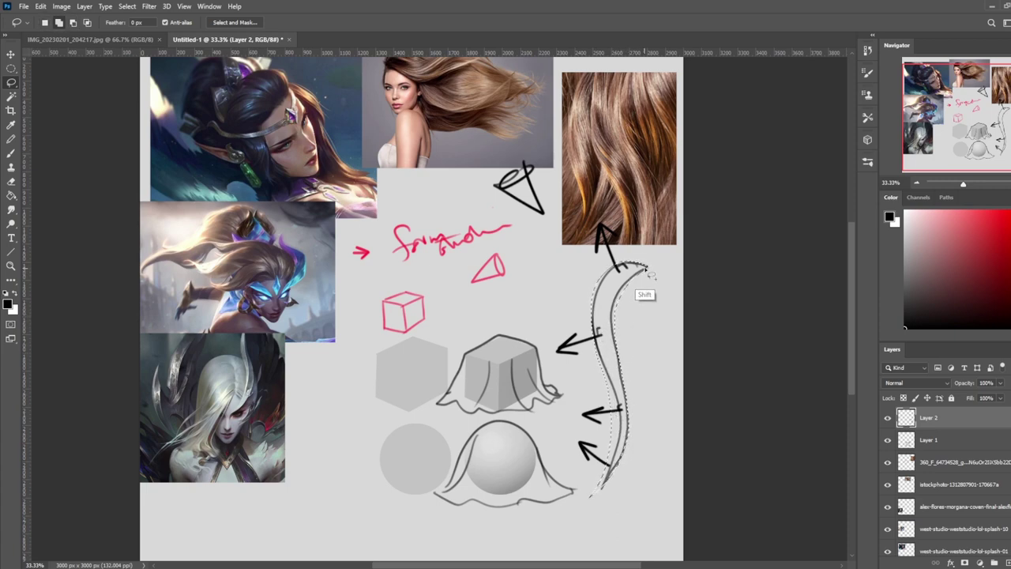
pyautogui.moveTo(623, 270); pyautogui.dragTo(630, 267)
pyautogui.press('shift')
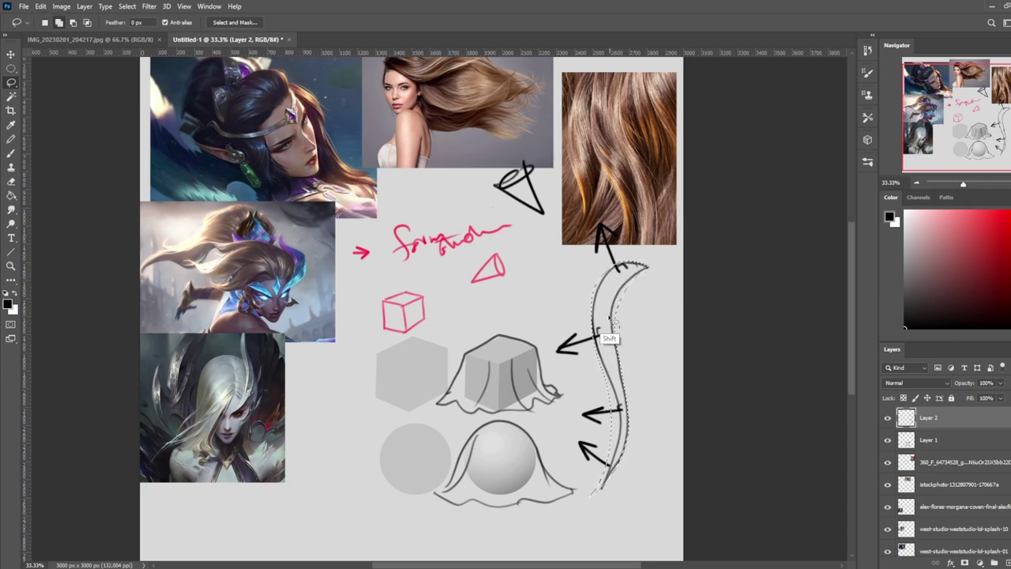
pyautogui.press('alt')
pyautogui.moveTo(589, 315)
pyautogui.mouseDown()
pyautogui.moveTo(564, 511)
pyautogui.moveTo(588, 371)
pyautogui.moveTo(558, 503)
pyautogui.moveTo(598, 431)
pyautogui.moveTo(580, 500)
pyautogui.moveTo(592, 379)
pyautogui.mouseUp()
pyautogui.press('alt')
pyautogui.press('alt')
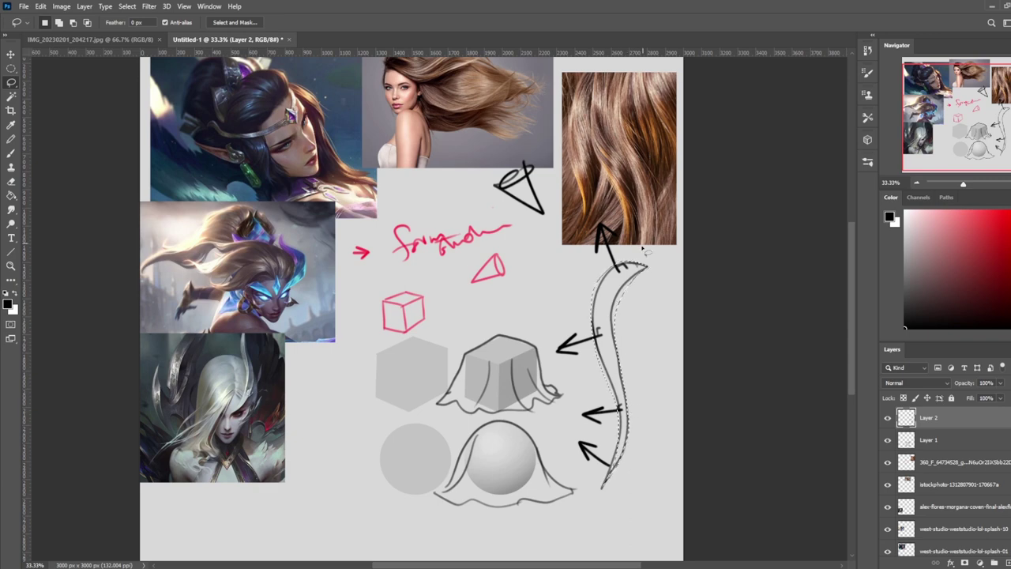
pyautogui.press('alt')
pyautogui.moveTo(637, 266); pyautogui.dragTo(606, 295)
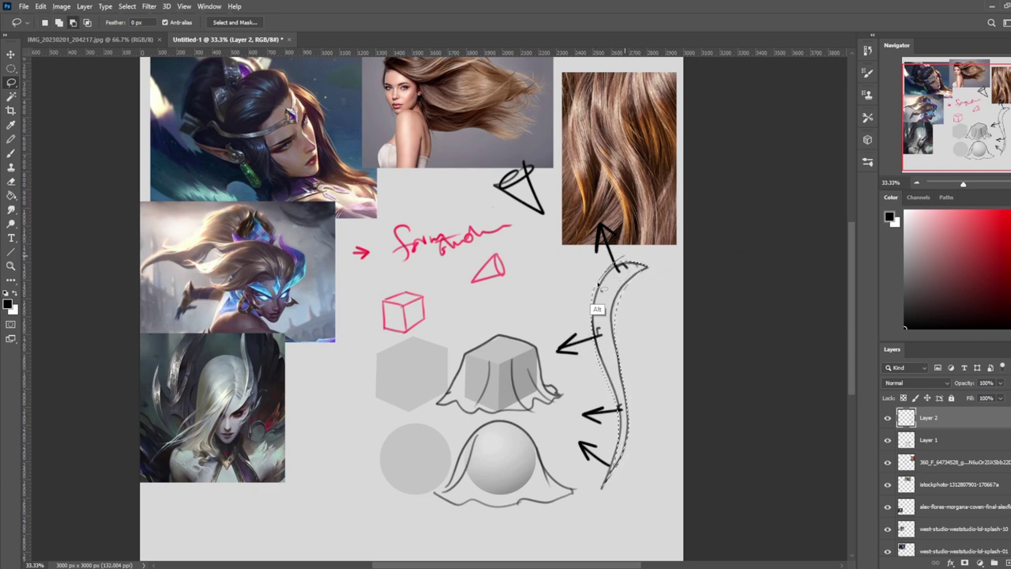
pyautogui.moveTo(613, 241)
pyautogui.mouseDown()
pyautogui.moveTo(621, 264)
pyautogui.moveTo(575, 352)
pyautogui.moveTo(623, 264)
pyautogui.moveTo(586, 292)
pyautogui.mouseUp()
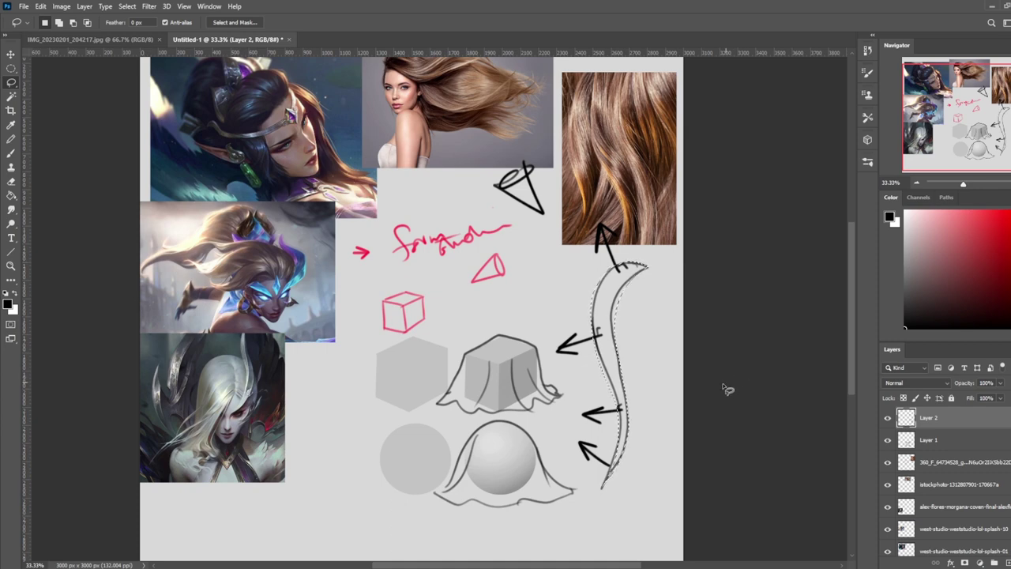
# - Move only the strand's selection outline to the right of the line drawing, undoing the accidental move of its contents
pyautogui.press('v')
pyautogui.moveTo(632, 306); pyautogui.dragTo(660, 305)
pyautogui.hotkey('ctrl', 'z')
pyautogui.press('m')
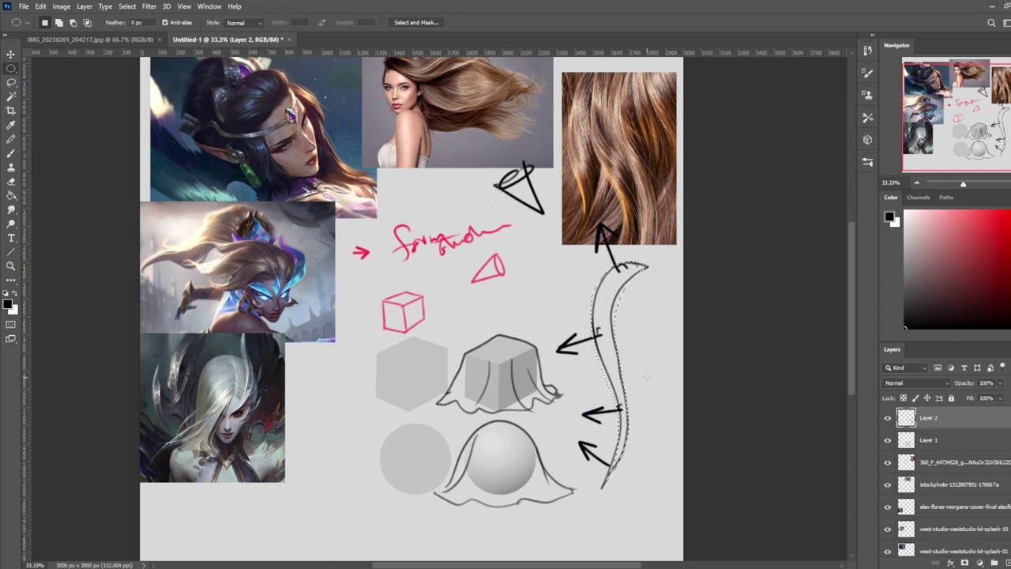
pyautogui.moveTo(605, 317)
pyautogui.mouseDown()
pyautogui.moveTo(640, 313)
pyautogui.moveTo(643, 347)
pyautogui.moveTo(563, 336)
pyautogui.moveTo(648, 356)
pyautogui.moveTo(647, 340)
pyautogui.mouseUp()
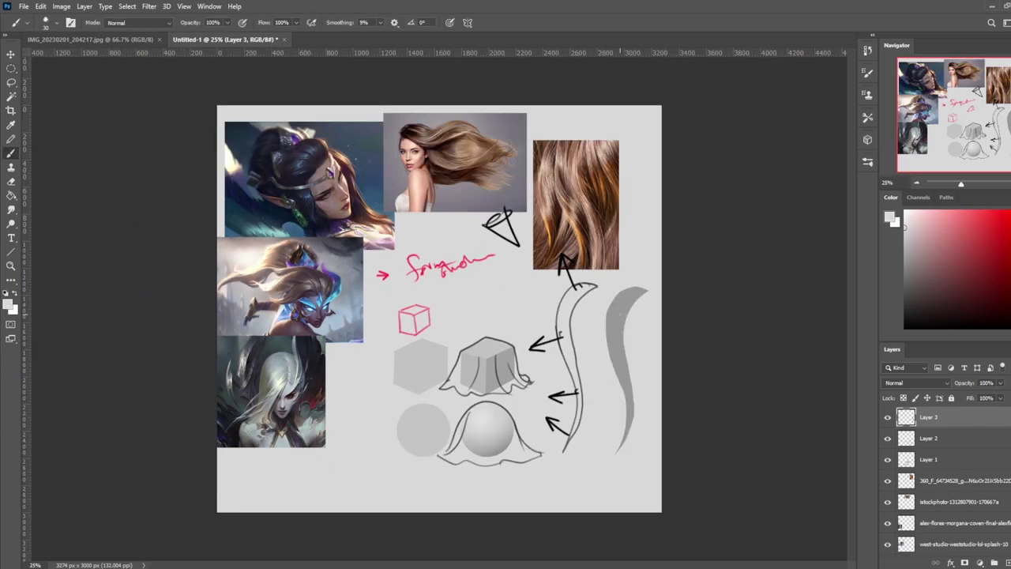
# - Choose a soft round brush, reset the colours to the default black and white, and enlarge the brush
pyautogui.rightClick(637, 320)
pyautogui.doubleClick(684, 373)
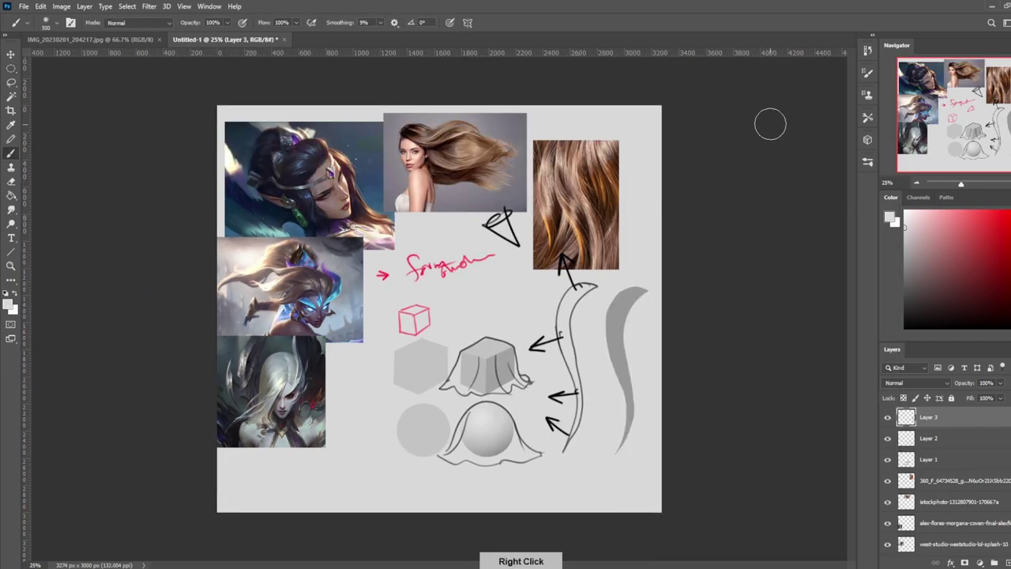
pyautogui.press('d')
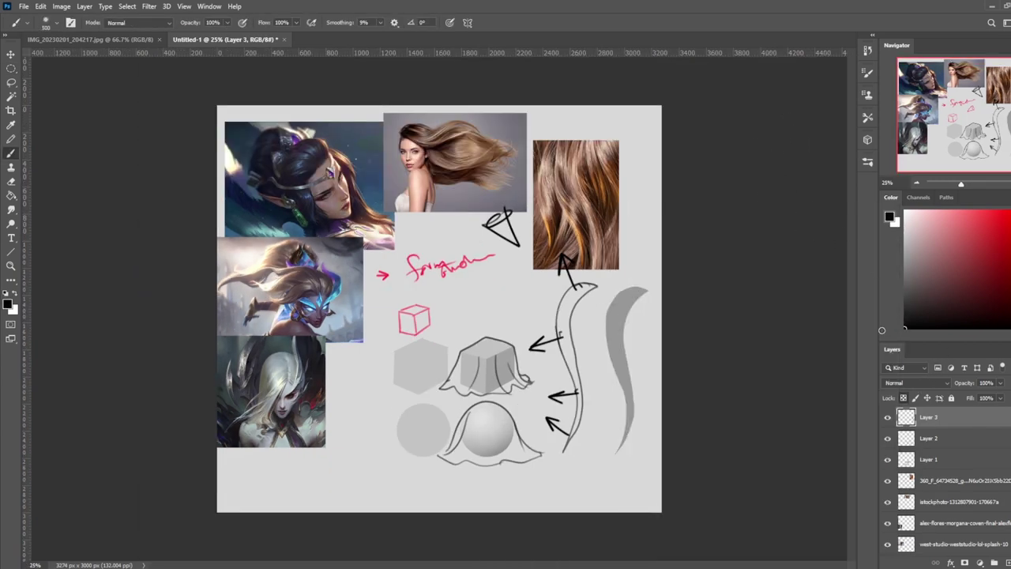
pyautogui.press(']')
pyautogui.press(']')
pyautogui.press(']')
pyautogui.press(']')
pyautogui.press(']')
pyautogui.press(']')
# - Darken the middle of the grey strand with soft black strokes at 39% opacity, undoing the first stroke
pyautogui.moveTo(626, 377); pyautogui.dragTo(619, 361)
pyautogui.hotkey('ctrl', 'z')
pyautogui.press('3')
pyautogui.press('9')
pyautogui.press('[')
pyautogui.press('[')
pyautogui.moveTo(634, 368)
pyautogui.mouseDown()
pyautogui.moveTo(624, 380)
pyautogui.moveTo(625, 337)
pyautogui.mouseUp()
pyautogui.click(629, 377)
# - Lighten the grey strand's upper curve and lower end with a smaller soft white brush of size 400
pyautogui.press('[')
pyautogui.press('[')
pyautogui.press('[')
pyautogui.press('x')
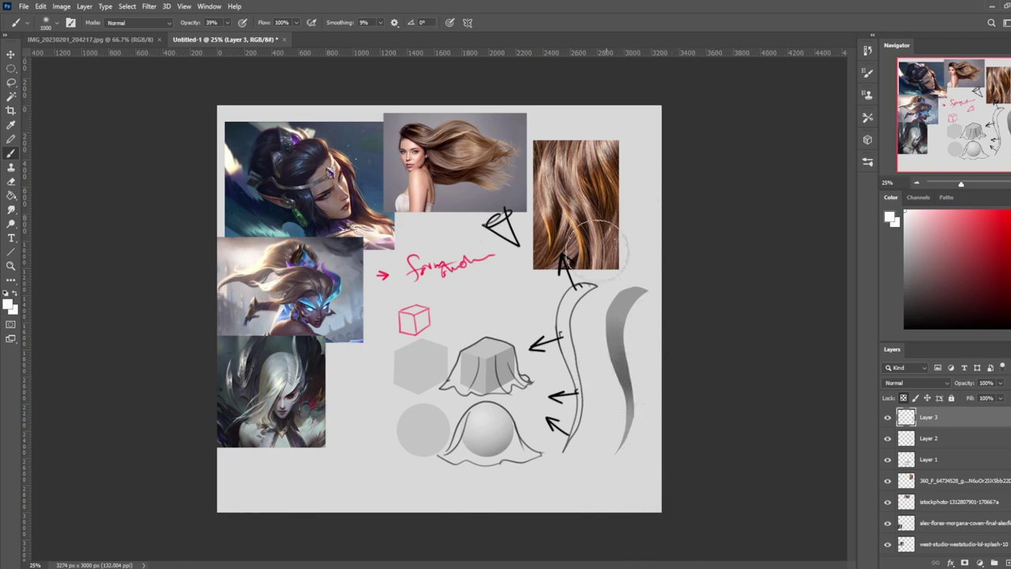
pyautogui.press('[')
pyautogui.click(636, 295)
pyautogui.click(630, 432)
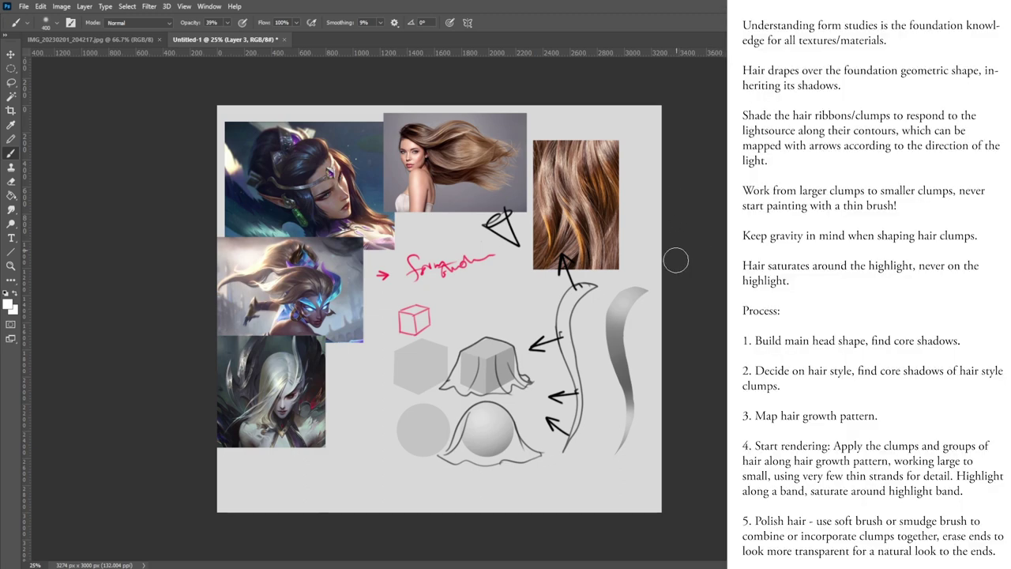
pyautogui.press('[')
pyautogui.press('[')
pyautogui.press('[')
pyautogui.press('[')
pyautogui.press('[')
pyautogui.press('[')
pyautogui.press('[')
pyautogui.press('[')
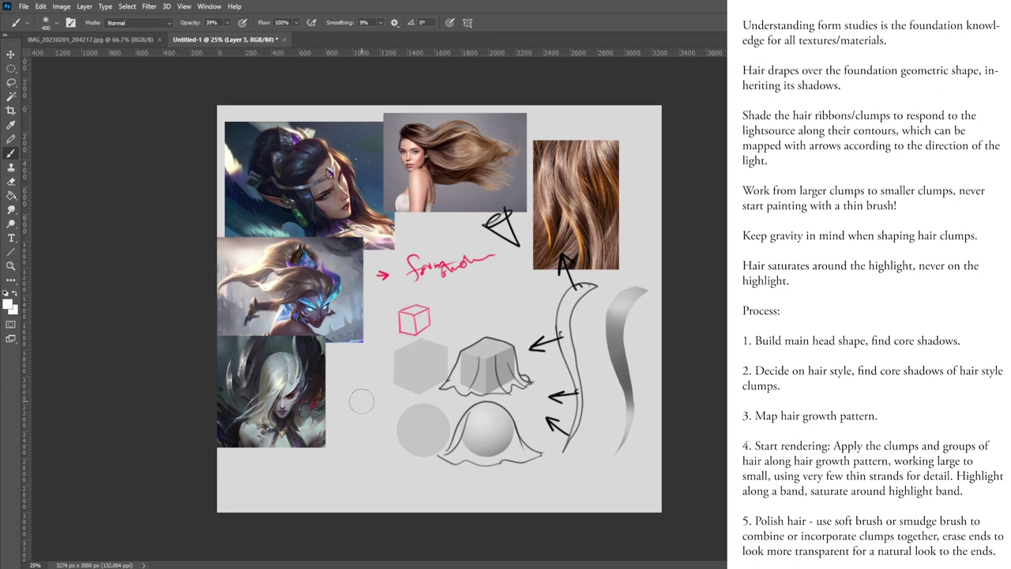
# - Lasso a second curved clump overlapping the shaded strand's left side and fill it with grey shading on a new layer
pyautogui.press('[')
pyautogui.press('l')
pyautogui.moveTo(632, 291)
pyautogui.mouseDown()
pyautogui.moveTo(624, 419)
pyautogui.moveTo(620, 437)
pyautogui.moveTo(620, 400)
pyautogui.moveTo(602, 439)
pyautogui.moveTo(611, 422)
pyautogui.moveTo(602, 345)
pyautogui.moveTo(631, 283)
pyautogui.mouseUp()
pyautogui.moveTo(623, 371)
pyautogui.mouseDown()
pyautogui.moveTo(598, 457)
pyautogui.moveTo(635, 375)
pyautogui.mouseUp()
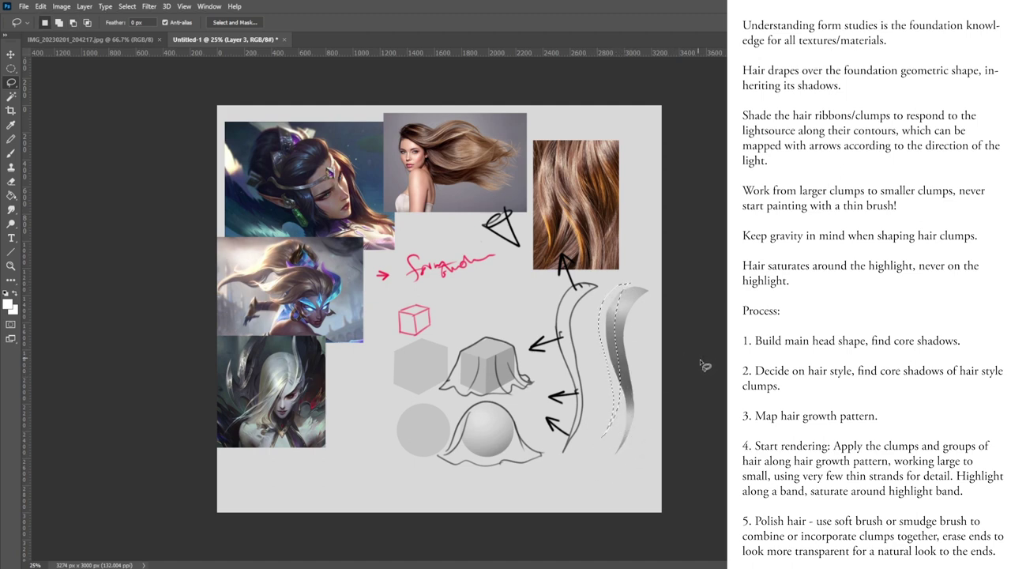
pyautogui.hotkey('ctrl', 'shift', 'alt', 'n')
pyautogui.press('g')
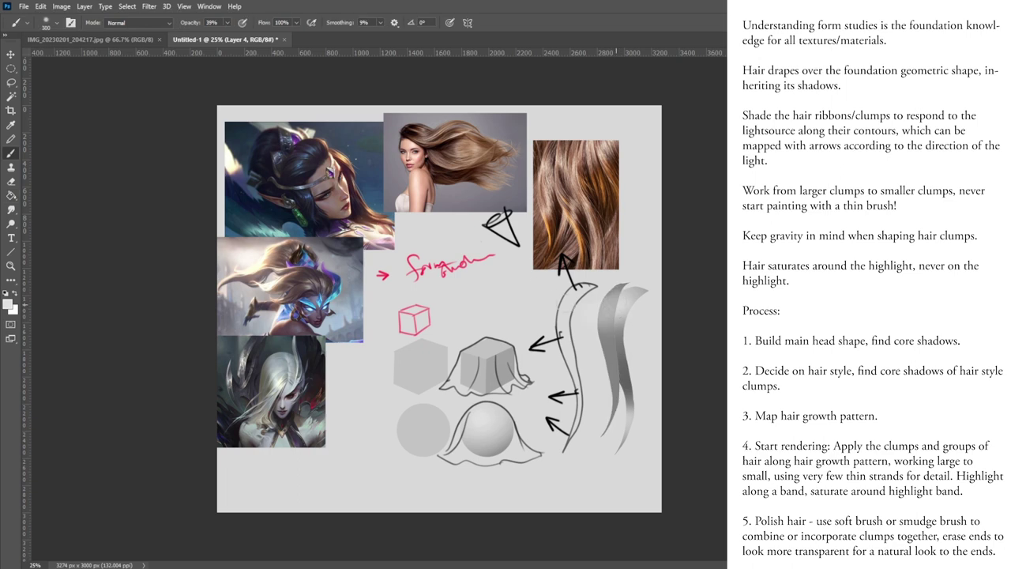
# - Shade the second clump beside the drawn strand, darkening its middle with a very large soft black brush
pyautogui.press(']')
pyautogui.press(']')
pyautogui.press(']')
pyautogui.press(']')
pyautogui.press(']')
pyautogui.press(']')
pyautogui.press('[')
pyautogui.press('[')
pyautogui.press('[')
pyautogui.press('[')
pyautogui.press('[')
pyautogui.press('[')
pyautogui.press(']')
pyautogui.press(']')
pyautogui.press(']')
pyautogui.press(']')
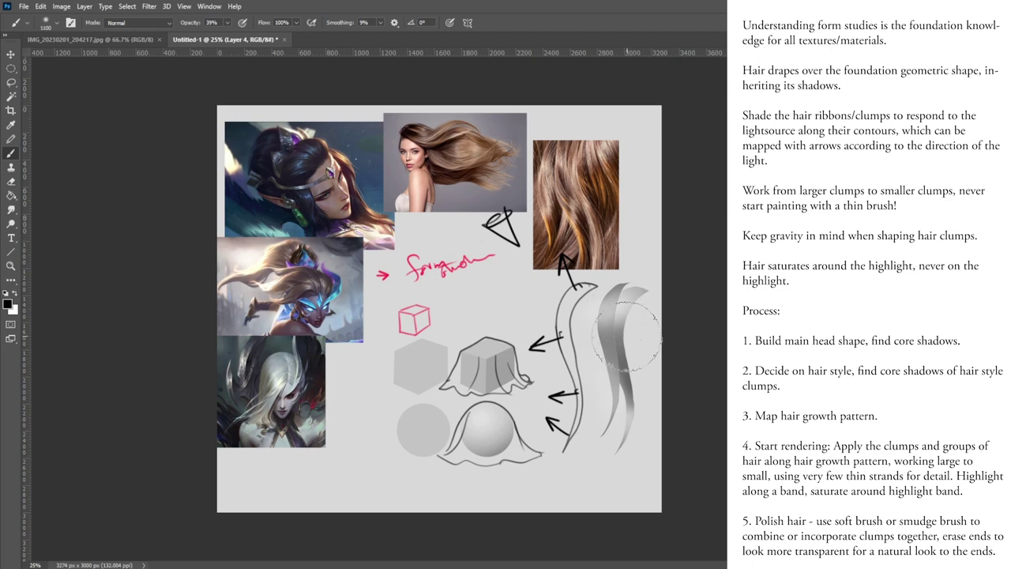
pyautogui.press(']')
pyautogui.press(']')
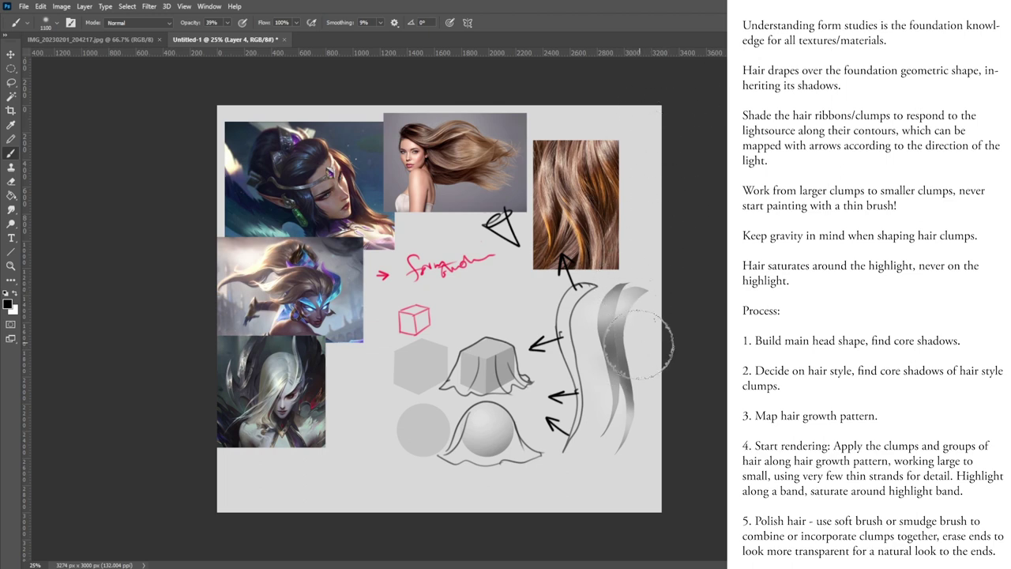
# - Lasso a third curved clump over the shaded hair, fill it with grey on a new layer, and lighten it with soft white
pyautogui.press('l')
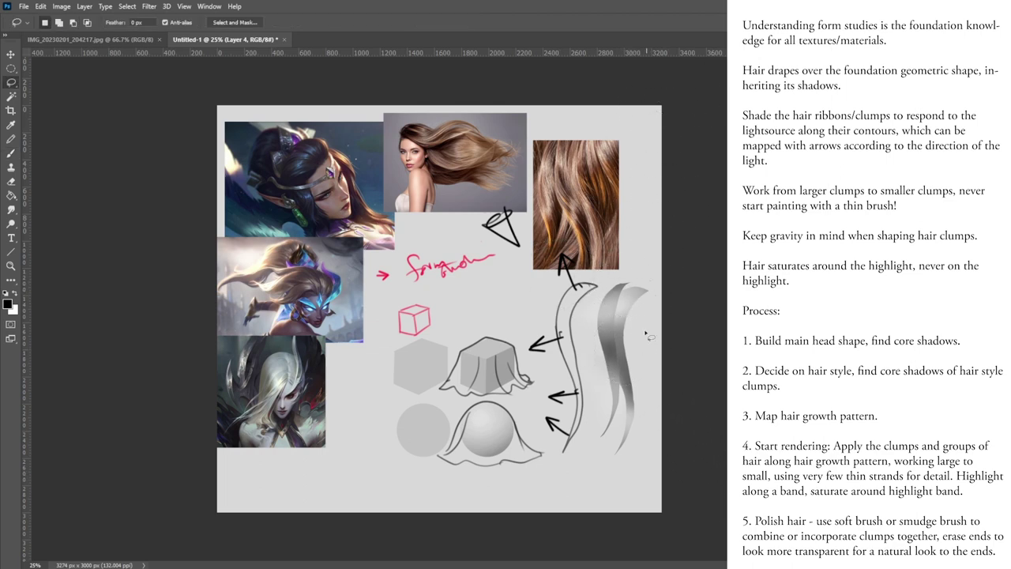
pyautogui.moveTo(629, 278)
pyautogui.mouseDown()
pyautogui.moveTo(594, 414)
pyautogui.moveTo(614, 372)
pyautogui.moveTo(628, 281)
pyautogui.mouseUp()
pyautogui.hotkey('ctrl', 'shift', 'alt', 'n')
pyautogui.press('g')
pyautogui.click(613, 356)
pyautogui.hotkey('ctrl', 'h')
pyautogui.press('b')
pyautogui.press('x')
pyautogui.moveTo(604, 310)
pyautogui.mouseDown()
pyautogui.moveTo(633, 274)
pyautogui.moveTo(626, 302)
pyautogui.moveTo(585, 286)
pyautogui.mouseUp()
pyautogui.press('[')
pyautogui.press('[')
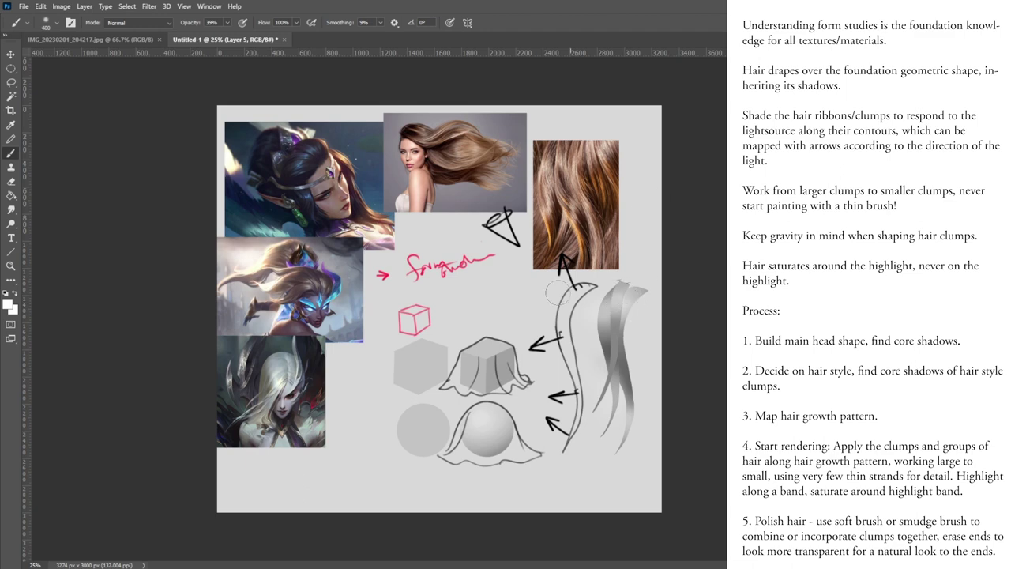
# - Darken the third clump's middle with a larger soft black brush, undoing one stroke
pyautogui.press(']')
pyautogui.press(']')
pyautogui.press(']')
pyautogui.press(']')
pyautogui.click(626, 346)
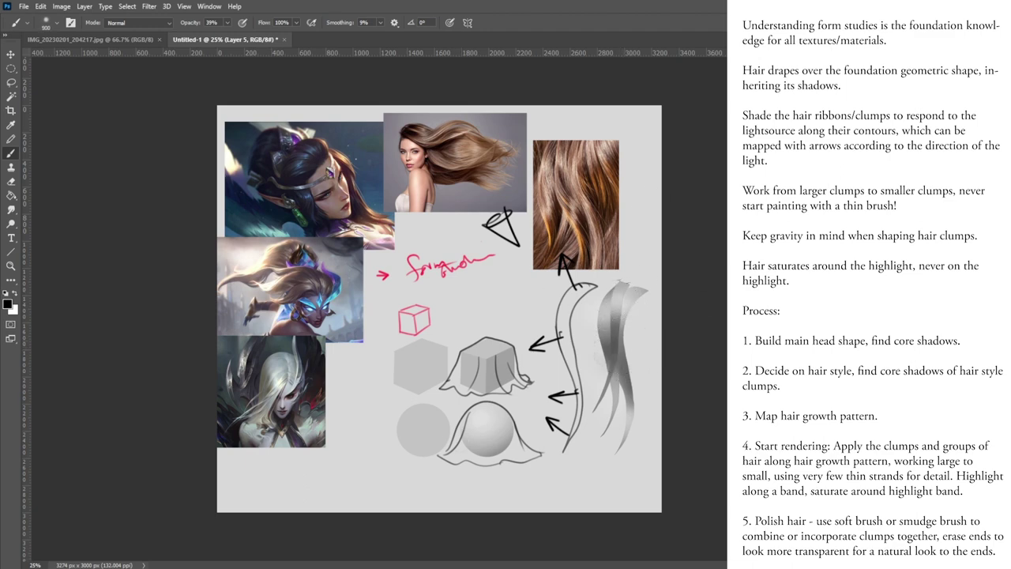
pyautogui.hotkey('ctrl', 'z')
# - Lasso another hair clump and shade it in soft black on a new layer, undoing the last stroke
pyautogui.press('l')
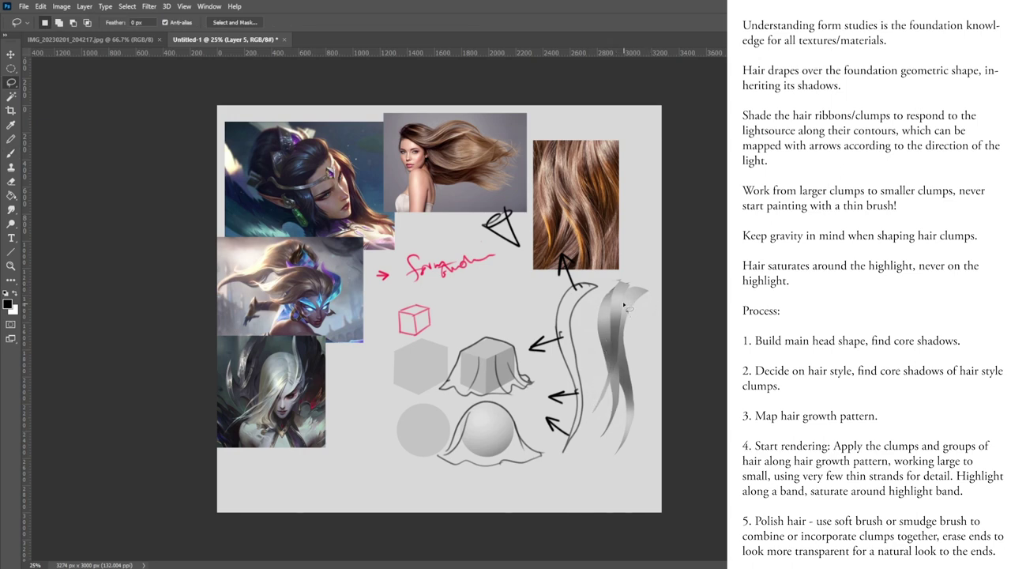
pyautogui.moveTo(609, 303)
pyautogui.mouseDown()
pyautogui.moveTo(591, 393)
pyautogui.moveTo(617, 286)
pyautogui.moveTo(588, 395)
pyautogui.moveTo(619, 284)
pyautogui.mouseUp()
pyautogui.hotkey('ctrl', 'shift', 'alt', 'n')
pyautogui.press('b')
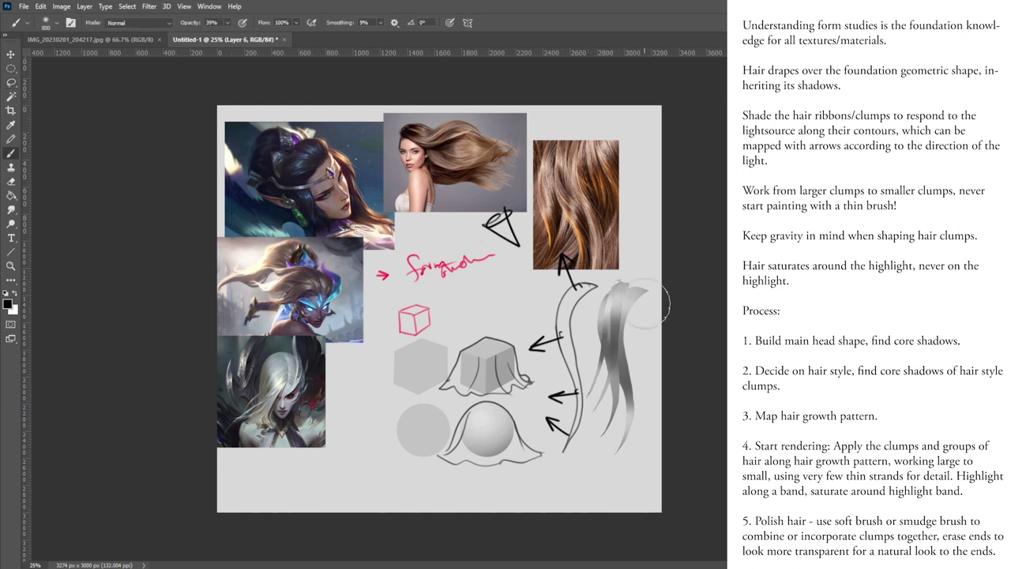
pyautogui.hotkey('ctrl', 'z')
# - Blend the overlapping clumps together using the Smudge tool with a soft round brush at 45% strength, adjusting the strength as needed
pyautogui.click(12, 211)
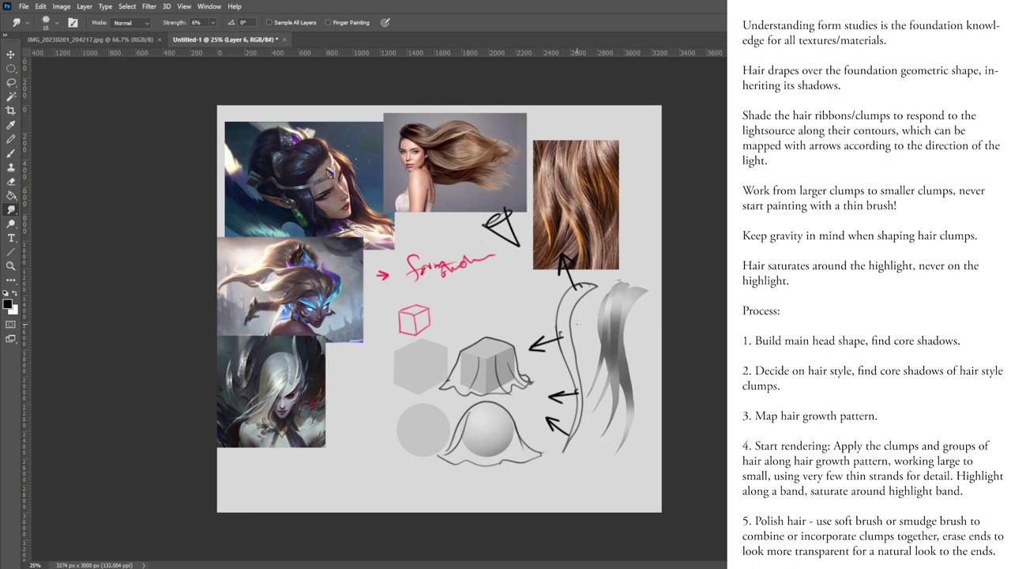
pyautogui.press('b')
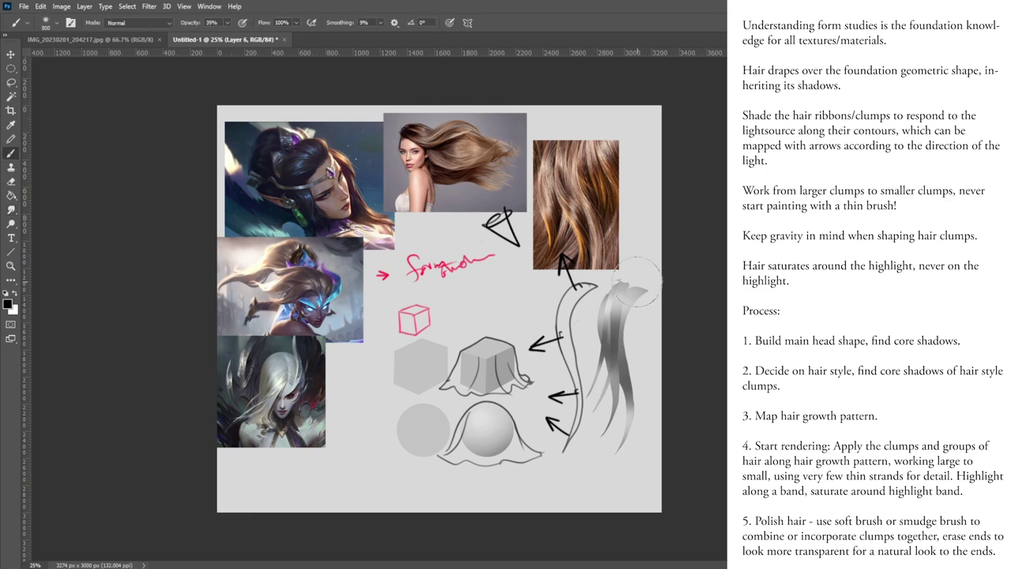
pyautogui.rightClick(638, 289)
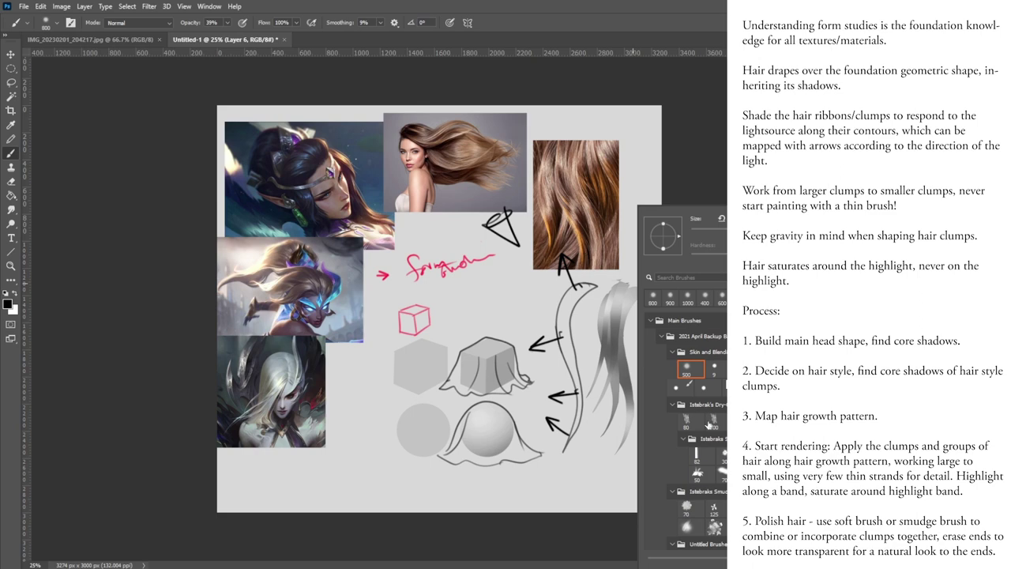
pyautogui.click(12, 211)
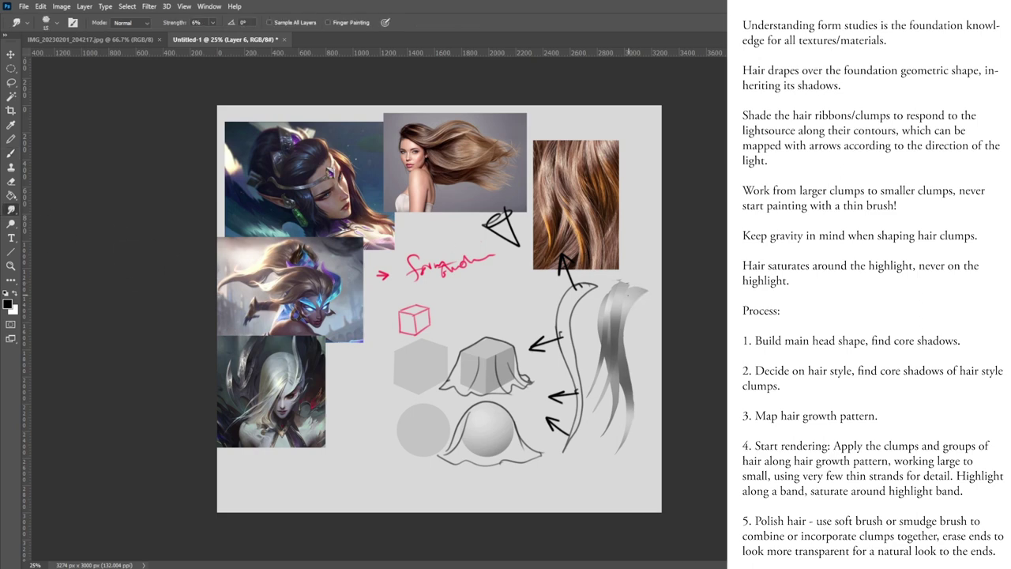
pyautogui.rightClick(636, 300)
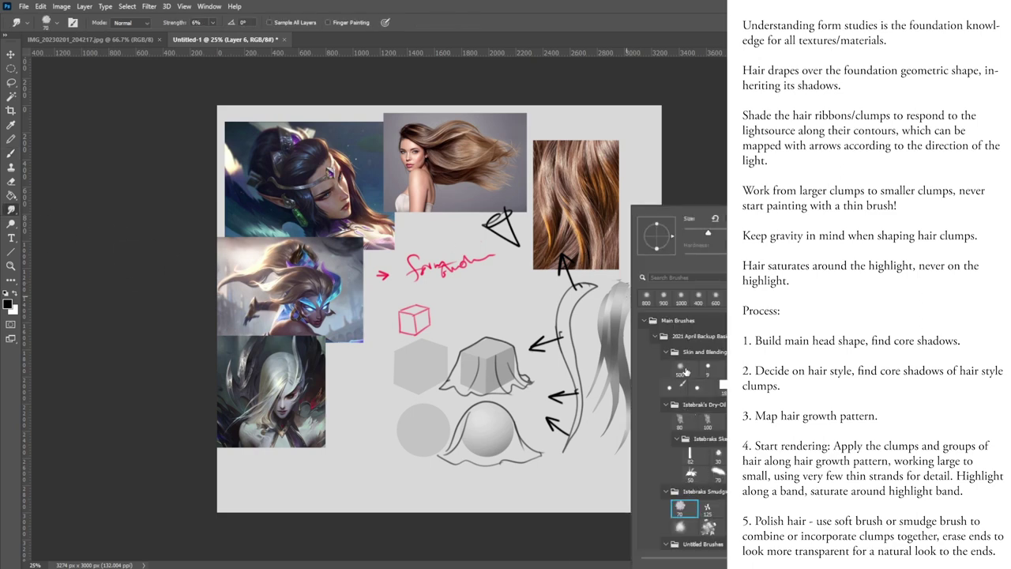
pyautogui.doubleClick(684, 370)
pyautogui.press('4')
pyautogui.press('5')
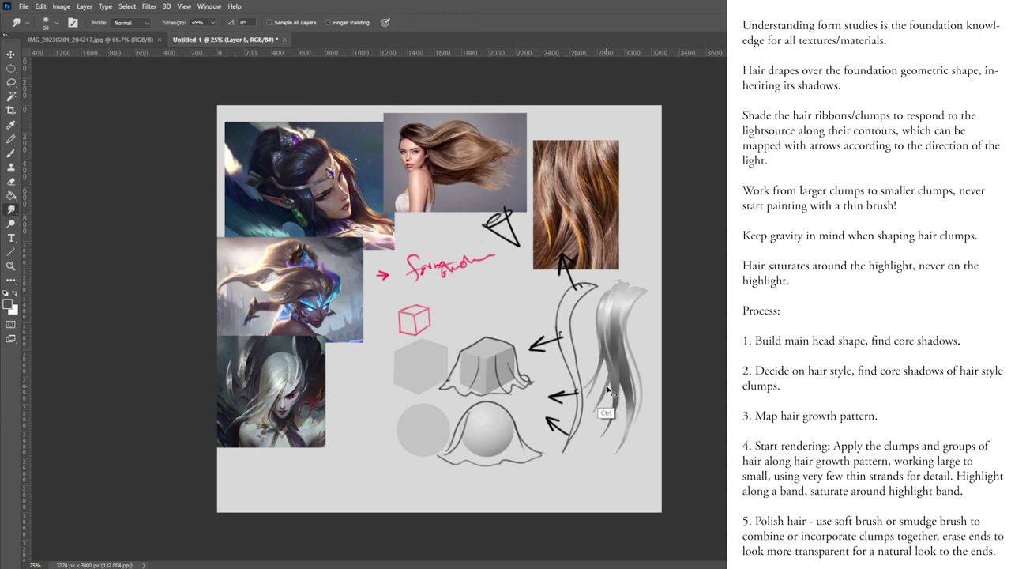
pyautogui.moveTo(214, 22); pyautogui.dragTo(221, 38)
# - Shrink the brush to a thin size and paint fine strands along the clumps in greys sampled from the hair
pyautogui.press('b')
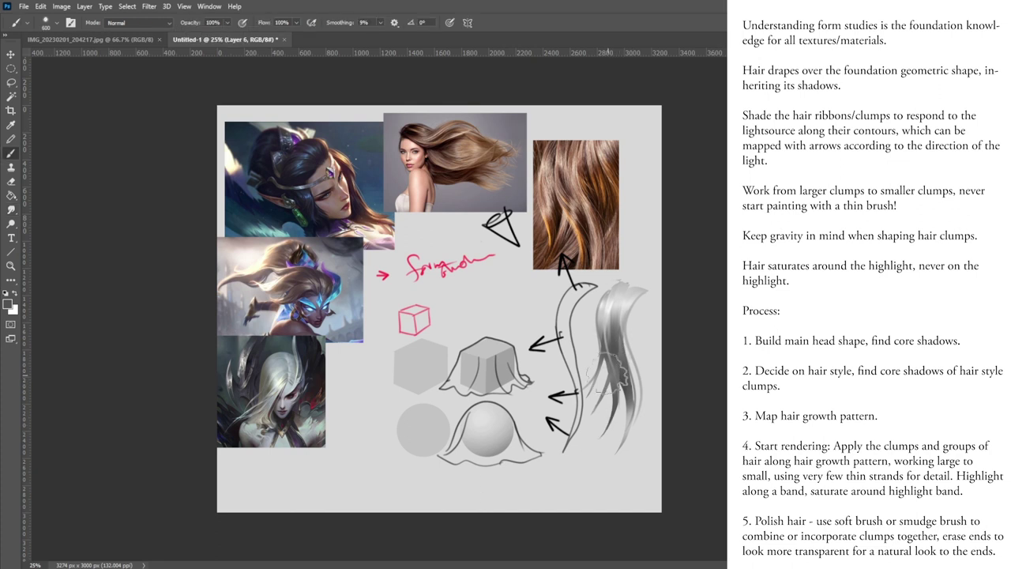
pyautogui.press('[')
pyautogui.press('[')
pyautogui.press('[')
pyautogui.press('[')
pyautogui.press('[')
pyautogui.press('[')
pyautogui.press('[')
pyautogui.press('[')
pyautogui.press('[')
pyautogui.press('[')
pyautogui.press('[')
pyautogui.press('[')
pyautogui.press('[')
pyautogui.press('[')
pyautogui.press('[')
pyautogui.press('[')
pyautogui.press('[')
pyautogui.press('[')
pyautogui.keyDown('alt'); pyautogui.click(616, 286); pyautogui.keyUp('alt')
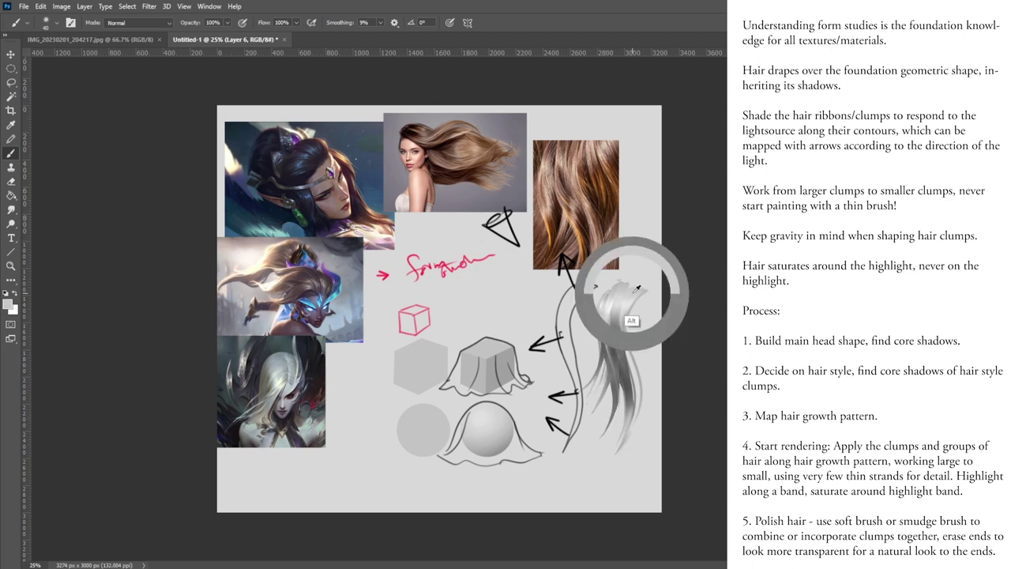
pyautogui.keyDown('alt'); pyautogui.click(602, 301); pyautogui.keyUp('alt')
pyautogui.keyDown('alt'); pyautogui.click(629, 294); pyautogui.keyUp('alt')
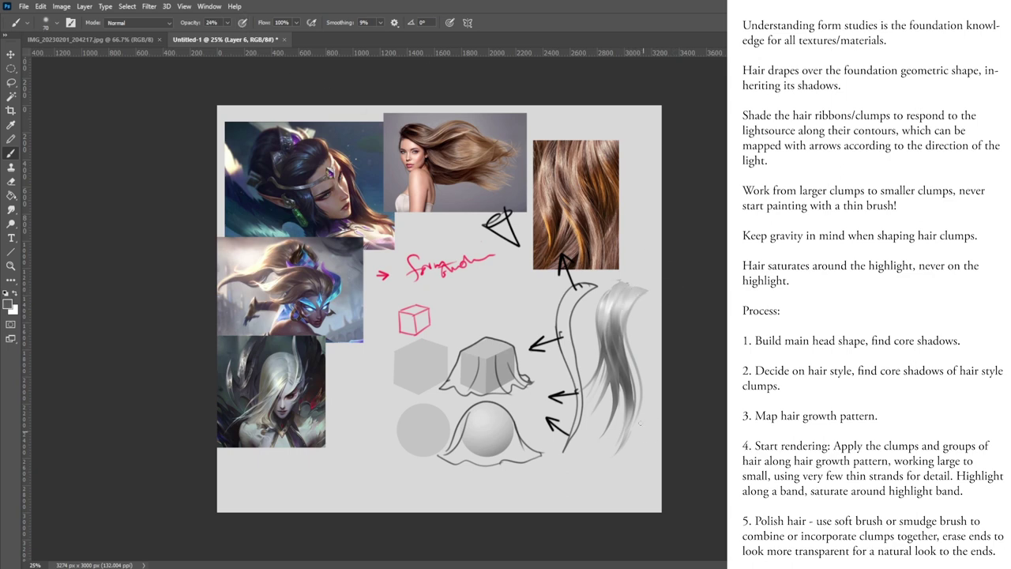
pyautogui.keyDown('alt'); pyautogui.click(620, 402); pyautogui.keyUp('alt')
# - Raise the brush opacity to 72% and paint thinner dark strands at the hair's lower ends
pyautogui.moveTo(226, 25); pyautogui.dragTo(250, 41)
pyautogui.click(651, 312)
pyautogui.press('[')
pyautogui.press('[')
pyautogui.press('[')
pyautogui.moveTo(630, 409); pyautogui.dragTo(616, 447)
# - Sketch a long flowing hair silhouette with a head at its top over the shape studies, undoing the last stroke
pyautogui.moveTo(399, 278)
pyautogui.mouseDown()
pyautogui.moveTo(388, 324)
pyautogui.moveTo(393, 460)
pyautogui.moveTo(433, 494)
pyautogui.mouseUp()
pyautogui.moveTo(361, 496); pyautogui.dragTo(433, 488)
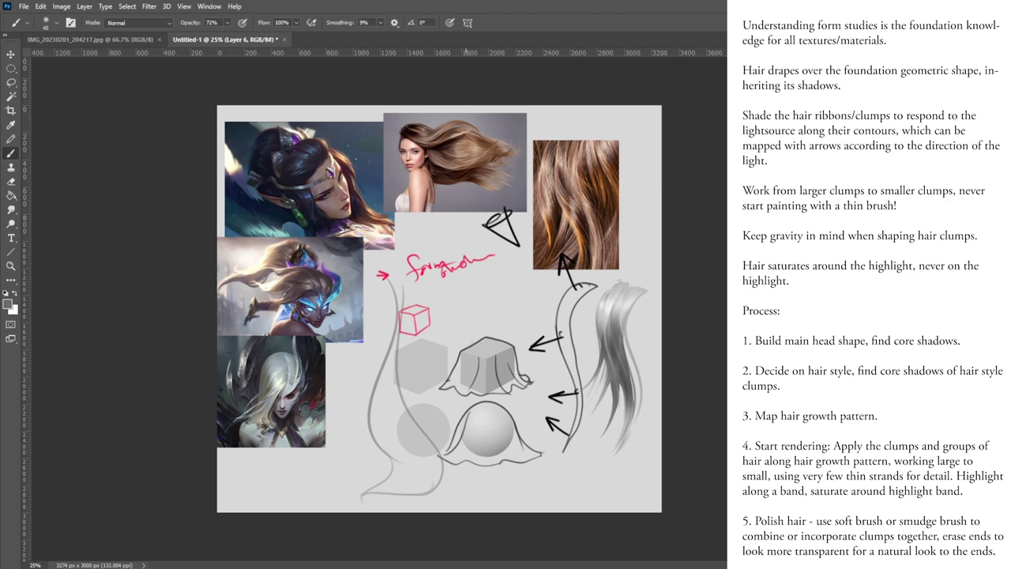
pyautogui.moveTo(417, 259); pyautogui.dragTo(396, 302)
pyautogui.moveTo(421, 261); pyautogui.dragTo(400, 306)
pyautogui.hotkey('ctrl', 'z')
# - Sketch flowing hair contour lines running down from the draped box over and below the draped sphere
pyautogui.moveTo(471, 338); pyautogui.dragTo(441, 495)
pyautogui.moveTo(491, 340); pyautogui.dragTo(534, 450)
pyautogui.moveTo(466, 427)
pyautogui.mouseDown()
pyautogui.moveTo(473, 499)
pyautogui.moveTo(543, 493)
pyautogui.mouseUp()
pyautogui.moveTo(523, 455); pyautogui.dragTo(546, 490)
pyautogui.moveTo(514, 433); pyautogui.dragTo(562, 488)
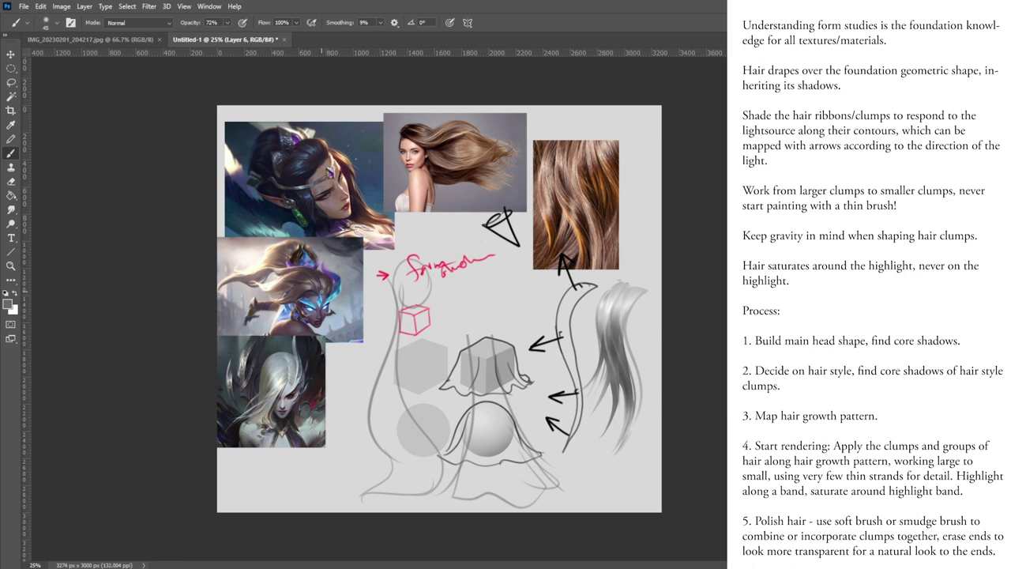
# - Set the brush opacity to 100% and draw red direction arrows on the white-haired character's hair, undoing one stroke
pyautogui.click(227, 22)
pyautogui.moveTo(228, 37); pyautogui.dragTo(287, 40)
pyautogui.moveTo(290, 275)
pyautogui.mouseDown()
pyautogui.moveTo(278, 271)
pyautogui.moveTo(285, 286)
pyautogui.mouseUp()
pyautogui.hotkey('ctrl', 'z')
pyautogui.moveTo(269, 376)
pyautogui.mouseDown()
pyautogui.moveTo(286, 370)
pyautogui.moveTo(276, 383)
pyautogui.mouseUp()
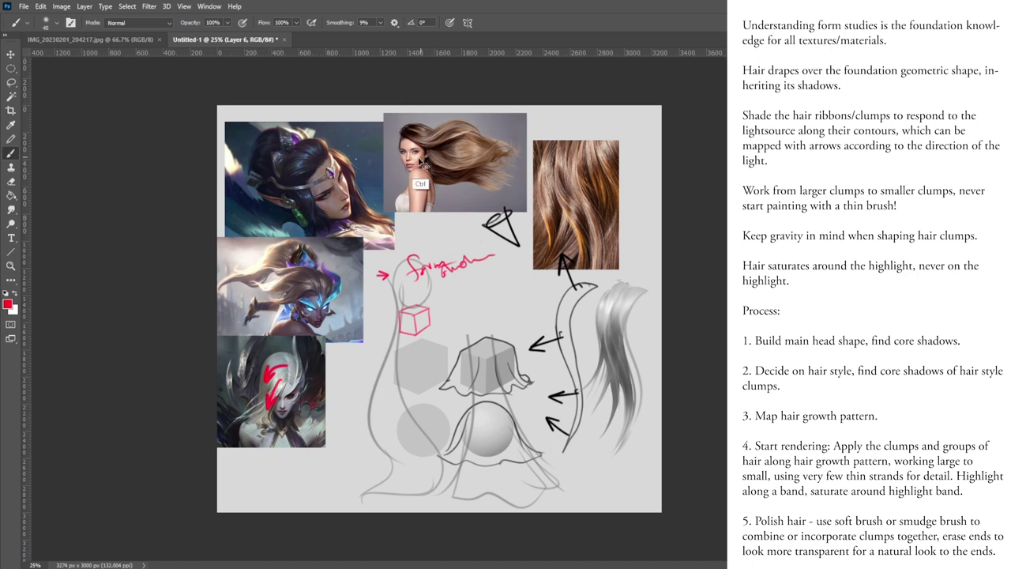
# - Draw red arrows over the dark-haired character's hair to map its growth direction across the head and down the sides
pyautogui.moveTo(307, 198); pyautogui.dragTo(297, 202)
pyautogui.moveTo(305, 192)
pyautogui.mouseDown()
pyautogui.moveTo(295, 202)
pyautogui.moveTo(310, 207)
pyautogui.mouseUp()
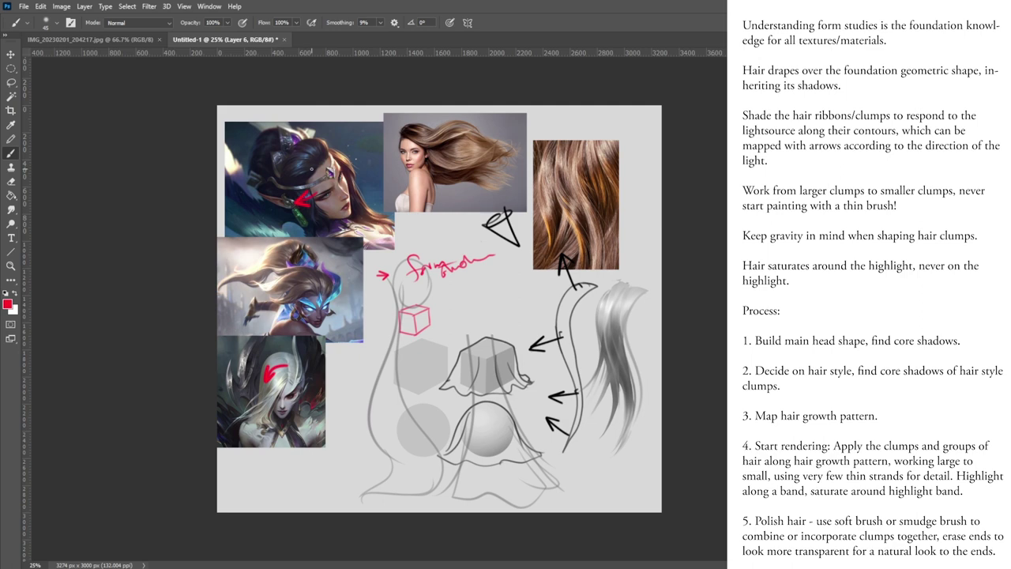
pyautogui.moveTo(314, 167)
pyautogui.mouseDown()
pyautogui.moveTo(281, 176)
pyautogui.moveTo(293, 149)
pyautogui.moveTo(296, 157)
pyautogui.mouseUp()
pyautogui.moveTo(305, 205)
pyautogui.mouseDown()
pyautogui.moveTo(322, 235)
pyautogui.moveTo(316, 245)
pyautogui.mouseUp()
pyautogui.moveTo(339, 157)
pyautogui.mouseDown()
pyautogui.moveTo(357, 213)
pyautogui.moveTo(373, 219)
pyautogui.mouseUp()
pyautogui.moveTo(368, 197); pyautogui.dragTo(371, 213)
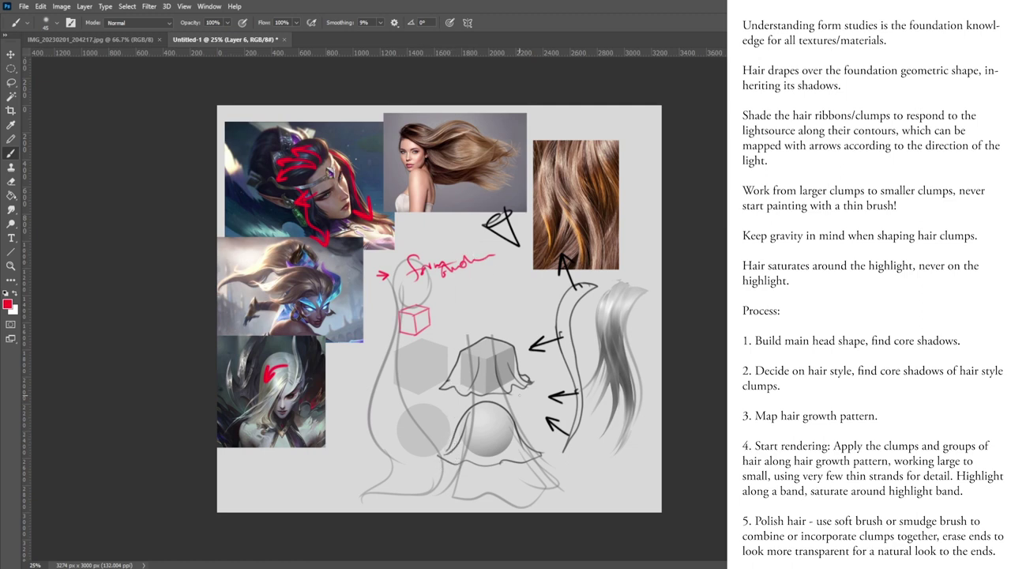
# - Draw a red circle beside the white-haired portrait, add a light-source symbol above it, and hatch the circle's lower shadow
pyautogui.moveTo(238, 453); pyautogui.dragTo(238, 462)
pyautogui.click(243, 460)
pyautogui.hotkey('ctrl', 'z')
pyautogui.moveTo(348, 405)
pyautogui.mouseDown()
pyautogui.moveTo(309, 419)
pyautogui.moveTo(318, 437)
pyautogui.mouseUp()
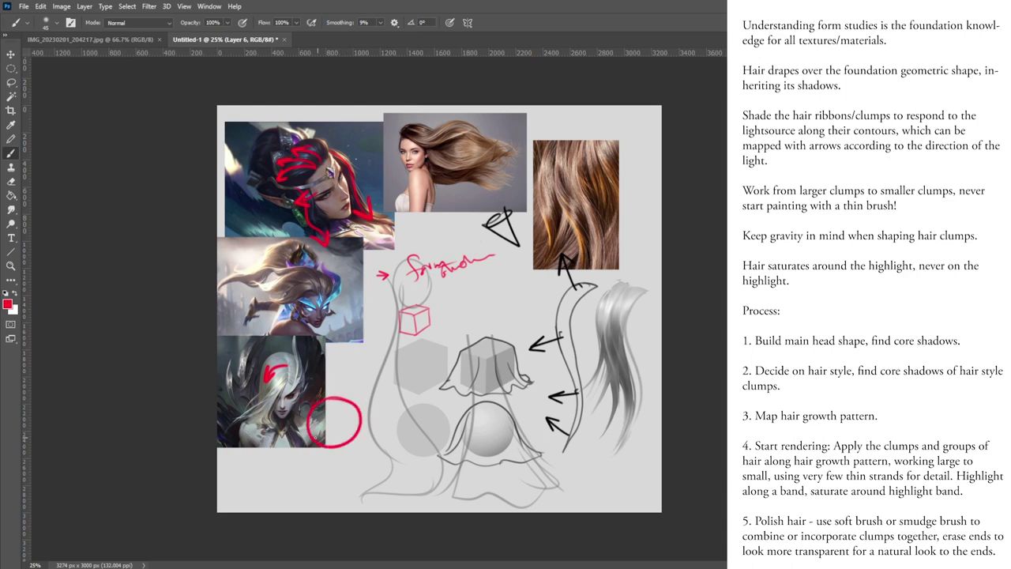
pyautogui.moveTo(368, 338); pyautogui.dragTo(353, 377)
pyautogui.moveTo(367, 340); pyautogui.dragTo(354, 378)
pyautogui.moveTo(310, 419); pyautogui.dragTo(356, 437)
pyautogui.moveTo(311, 418)
pyautogui.mouseDown()
pyautogui.moveTo(357, 422)
pyautogui.moveTo(324, 440)
pyautogui.mouseUp()
pyautogui.moveTo(331, 433); pyautogui.dragTo(333, 444)
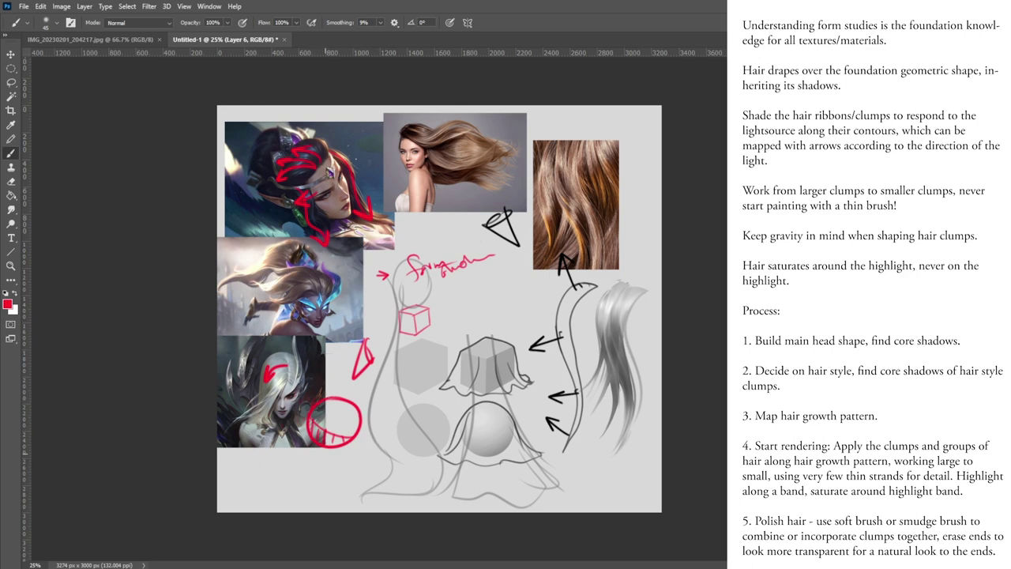
pyautogui.moveTo(335, 412); pyautogui.dragTo(304, 449)
pyautogui.hotkey('ctrl', 'z')
pyautogui.hotkey('ctrl', 'z')
# - Write a red numbered list beside the circle reading "1. form", "2. style" and "3. hair dir", underlining "style"
pyautogui.click(389, 366)
pyautogui.moveTo(385, 359); pyautogui.dragTo(392, 370)
pyautogui.moveTo(392, 363); pyautogui.dragTo(404, 365)
pyautogui.moveTo(409, 359)
pyautogui.mouseDown()
pyautogui.moveTo(425, 363)
pyautogui.moveTo(393, 380)
pyautogui.moveTo(418, 388)
pyautogui.mouseUp()
pyautogui.moveTo(428, 367)
pyautogui.mouseDown()
pyautogui.moveTo(433, 381)
pyautogui.moveTo(389, 405)
pyautogui.moveTo(459, 387)
pyautogui.mouseUp()
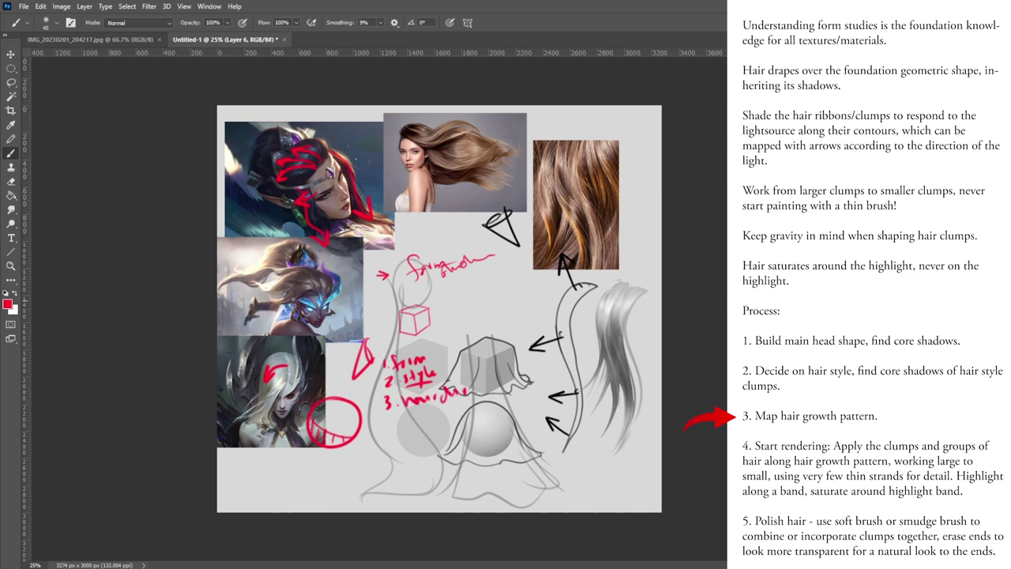
# - Draw red hair strokes across the circle's top and side, with long strands hanging below it
pyautogui.moveTo(340, 411)
pyautogui.mouseDown()
pyautogui.moveTo(316, 422)
pyautogui.moveTo(314, 414)
pyautogui.moveTo(343, 408)
pyautogui.moveTo(323, 401)
pyautogui.moveTo(346, 392)
pyautogui.moveTo(321, 384)
pyautogui.mouseUp()
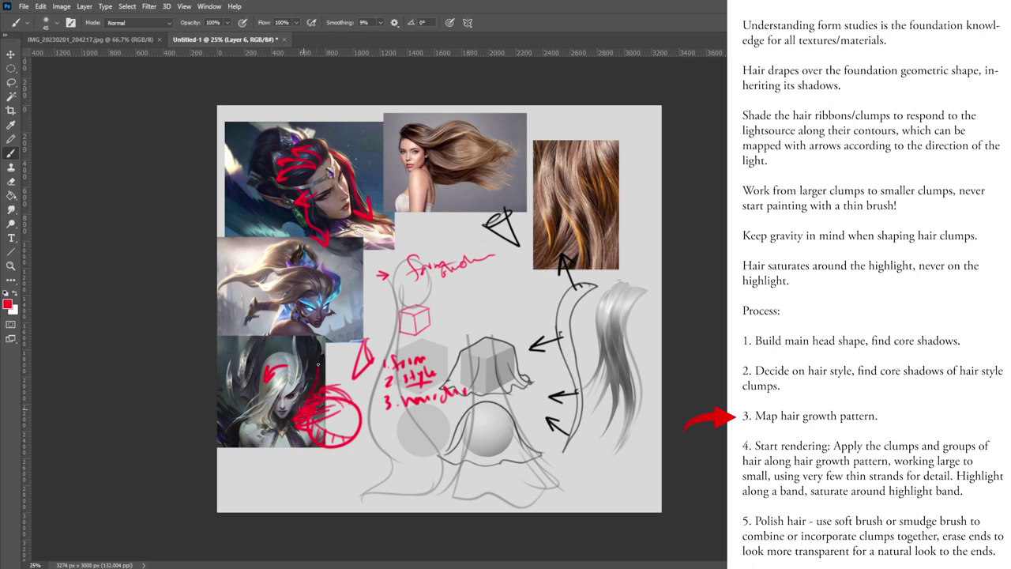
pyautogui.moveTo(325, 417); pyautogui.dragTo(333, 503)
pyautogui.moveTo(317, 448)
pyautogui.mouseDown()
pyautogui.moveTo(305, 501)
pyautogui.moveTo(297, 493)
pyautogui.moveTo(311, 488)
pyautogui.mouseUp()
pyautogui.moveTo(318, 506); pyautogui.dragTo(327, 501)
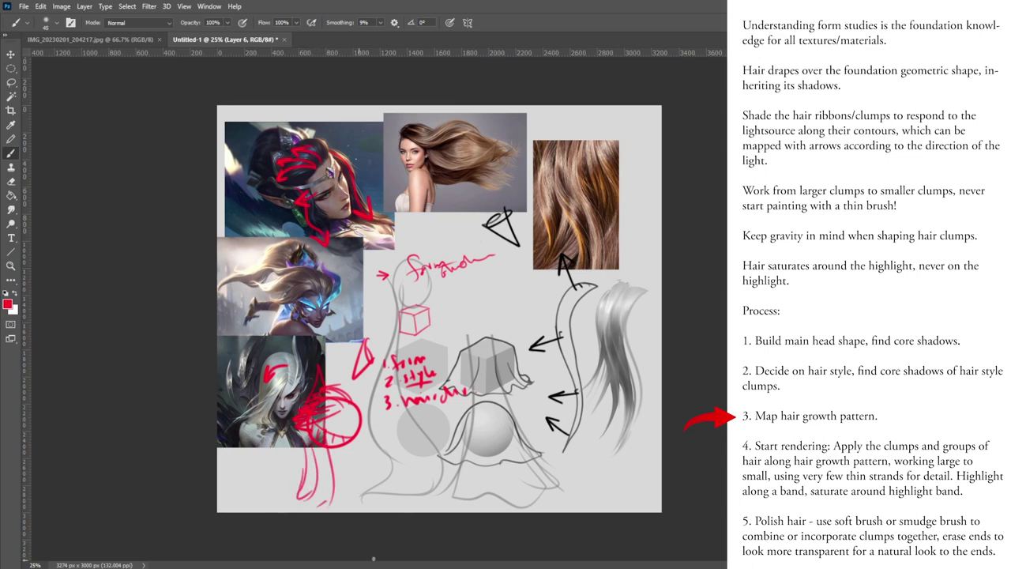
# - Add "4. Groups" to the red list and undo the ring drawn around it
pyautogui.moveTo(392, 418)
pyautogui.mouseDown()
pyautogui.moveTo(394, 434)
pyautogui.moveTo(466, 407)
pyautogui.moveTo(488, 412)
pyautogui.moveTo(450, 402)
pyautogui.mouseUp()
pyautogui.click(405, 427)
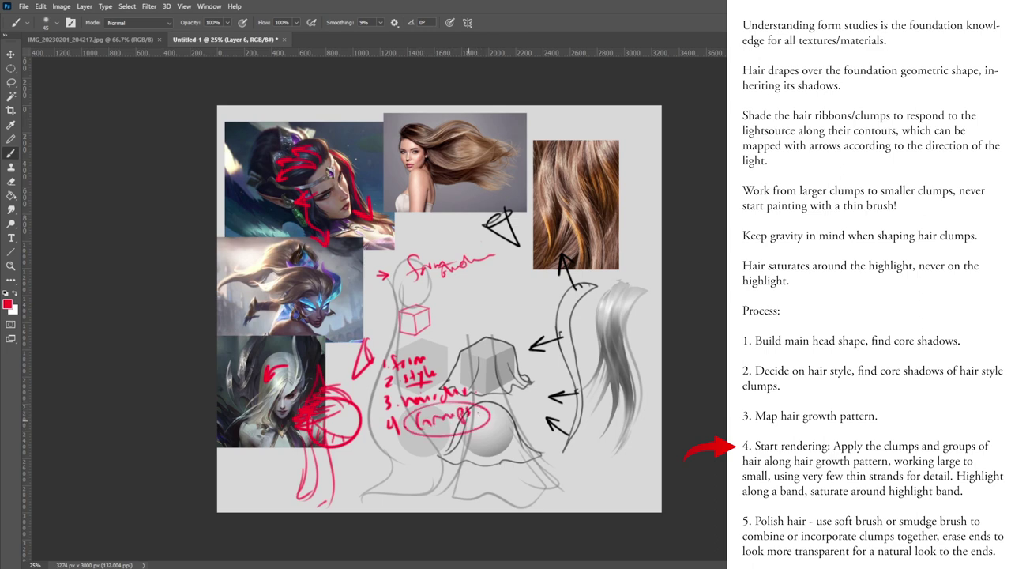
pyautogui.hotkey('ctrl', 'z')
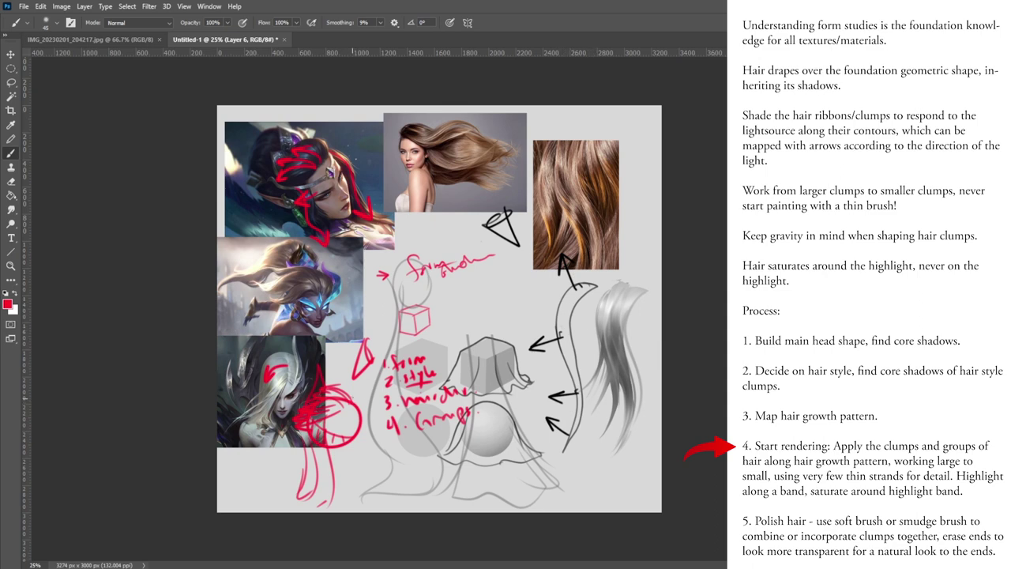
# - Lasso hair clumps across the red circle's top and down its side, shading each in soft grey
pyautogui.press('l')
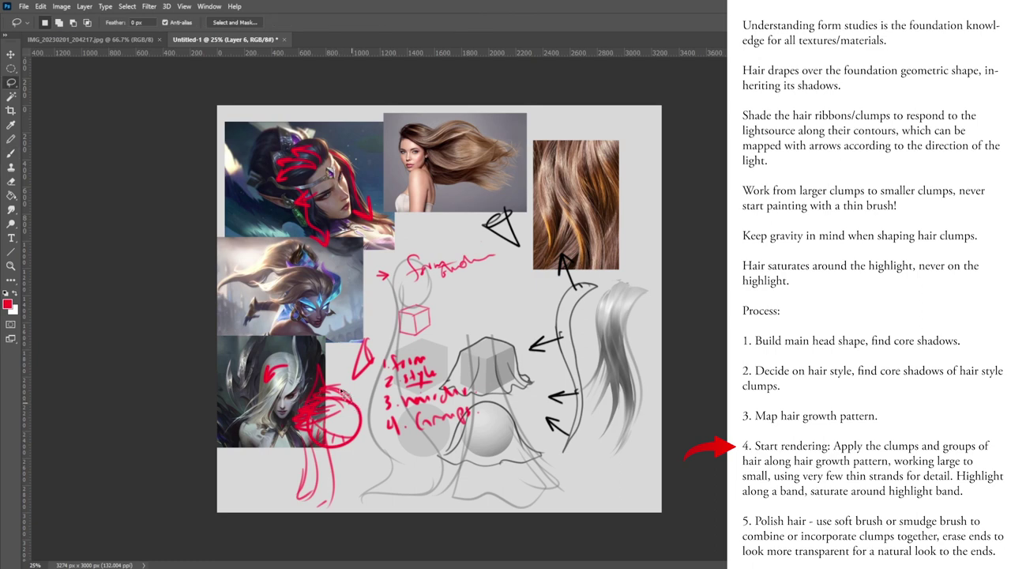
pyautogui.moveTo(308, 412)
pyautogui.mouseDown()
pyautogui.moveTo(348, 417)
pyautogui.moveTo(359, 399)
pyautogui.moveTo(312, 410)
pyautogui.mouseUp()
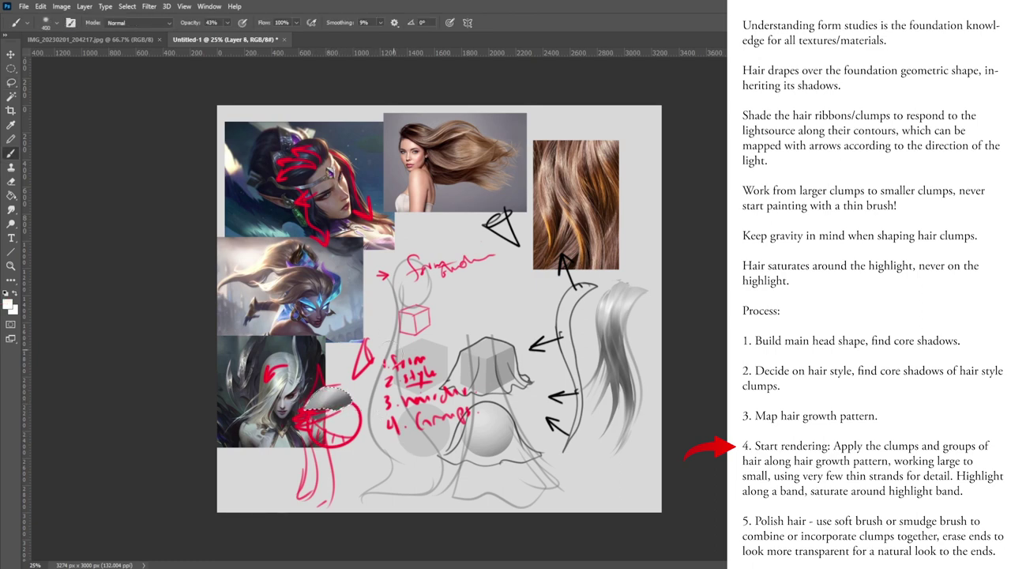
pyautogui.press('l')
pyautogui.moveTo(337, 421)
pyautogui.mouseDown()
pyautogui.moveTo(310, 434)
pyautogui.moveTo(291, 431)
pyautogui.moveTo(316, 410)
pyautogui.moveTo(345, 421)
pyautogui.moveTo(289, 422)
pyautogui.mouseUp()
pyautogui.press('b')
# - Sample the red colour, set the brush opacity to 100%, and write "form" with arrows below the list's fourth item
pyautogui.press('alt')
pyautogui.keyDown('alt'); pyautogui.click(343, 394); pyautogui.keyUp('alt')
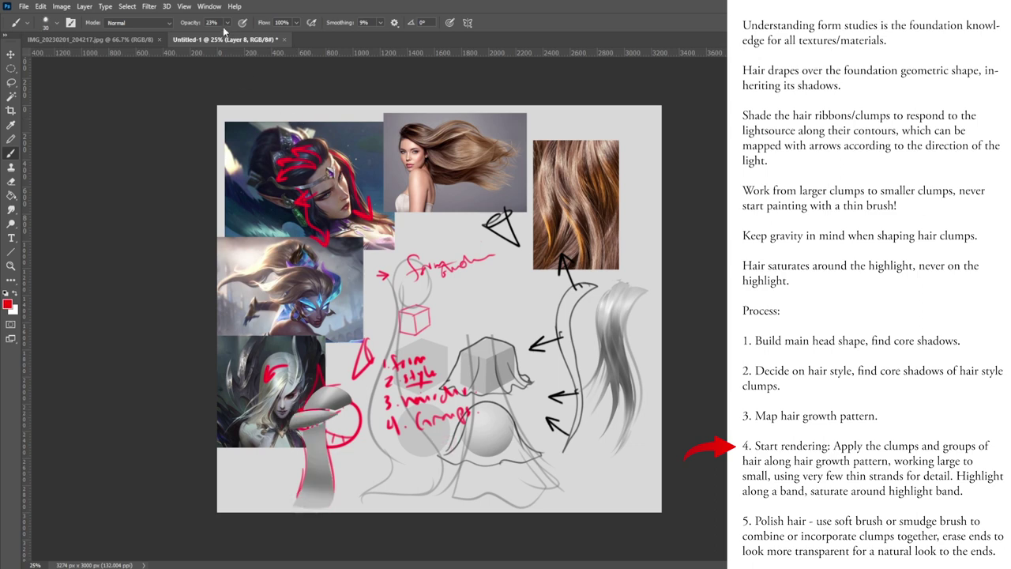
pyautogui.click(226, 22)
pyautogui.moveTo(232, 38); pyautogui.dragTo(265, 37)
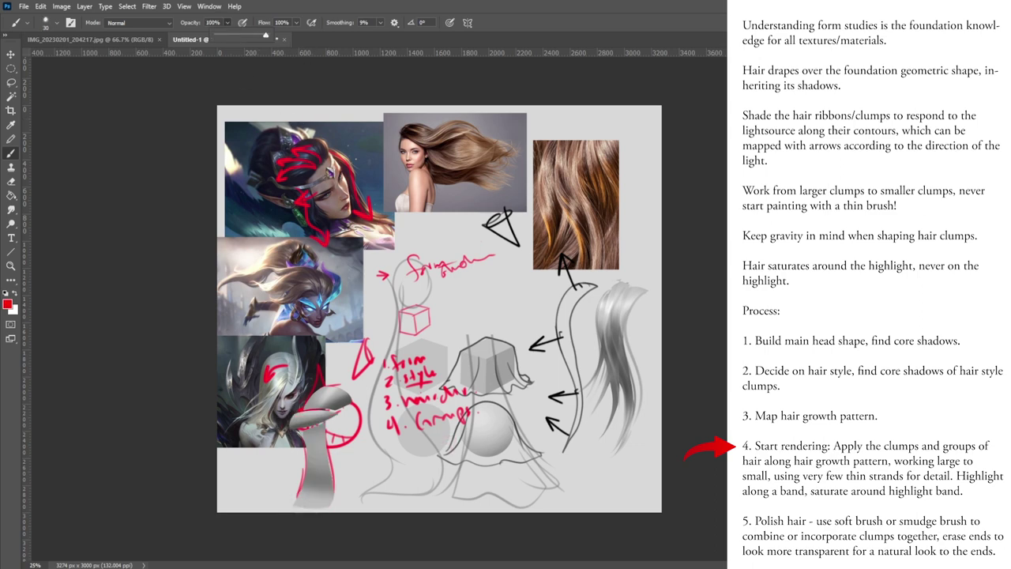
pyautogui.moveTo(445, 435)
pyautogui.mouseDown()
pyautogui.moveTo(477, 417)
pyautogui.moveTo(478, 435)
pyautogui.moveTo(514, 423)
pyautogui.moveTo(492, 463)
pyautogui.mouseUp()
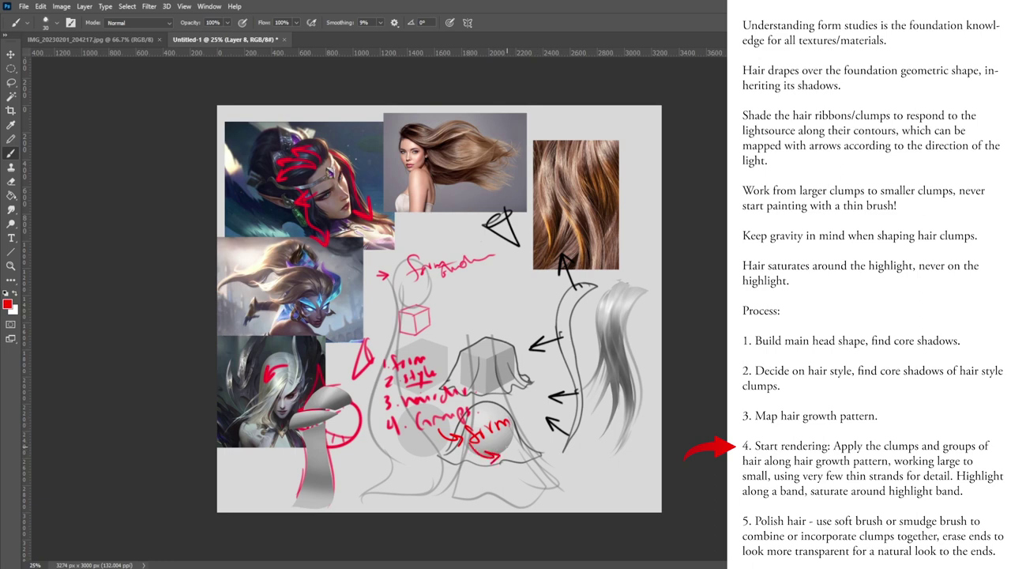
# - Write "groups ribbons" after redoing the first strokes, and draw an arrow to small circles and a square below it
pyautogui.moveTo(513, 445); pyautogui.dragTo(506, 457)
pyautogui.moveTo(511, 435); pyautogui.dragTo(521, 447)
pyautogui.hotkey('ctrl', 'z')
pyautogui.hotkey('ctrl', 'z')
pyautogui.hotkey('ctrl', 'z')
pyautogui.moveTo(496, 451)
pyautogui.mouseDown()
pyautogui.moveTo(560, 430)
pyautogui.moveTo(546, 463)
pyautogui.moveTo(604, 440)
pyautogui.mouseUp()
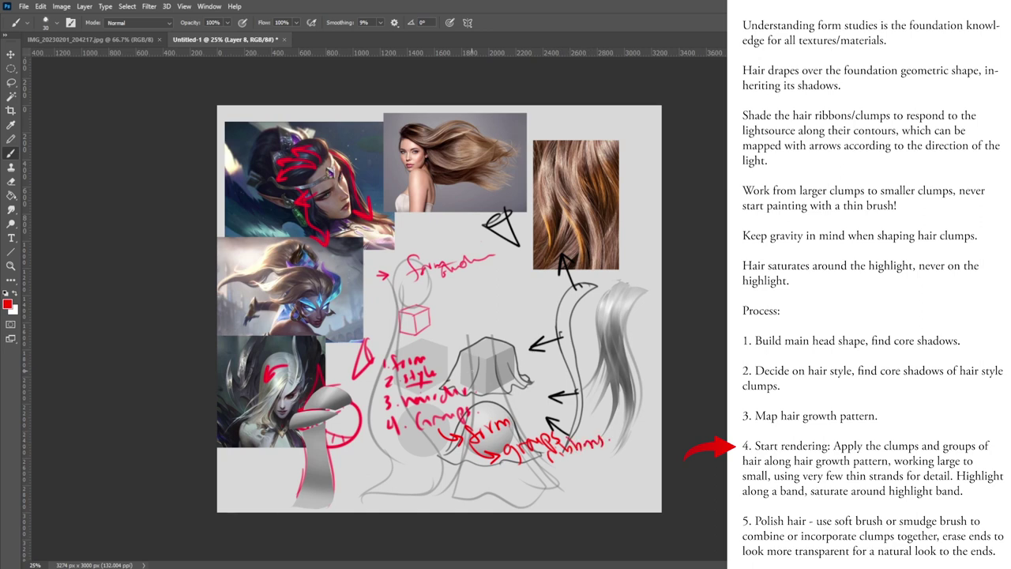
pyautogui.moveTo(532, 463)
pyautogui.mouseDown()
pyautogui.moveTo(560, 488)
pyautogui.moveTo(574, 463)
pyautogui.moveTo(609, 461)
pyautogui.moveTo(572, 485)
pyautogui.moveTo(570, 501)
pyautogui.moveTo(588, 485)
pyautogui.mouseUp()
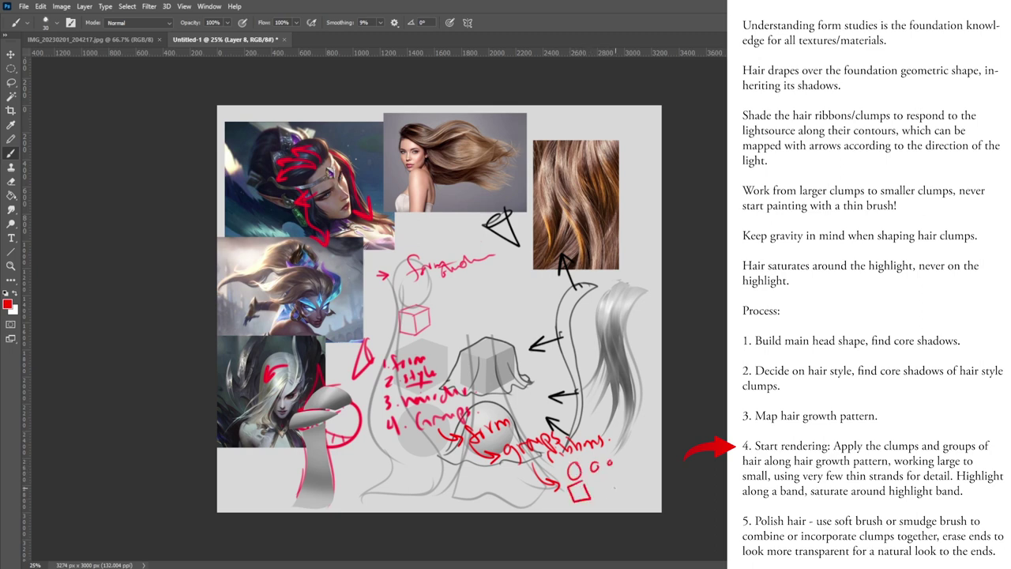
# - Undo the small circles and square beneath the "ribbons" note, and redraw a smaller red square beside its arrow
pyautogui.hotkey('ctrl', 'z')
pyautogui.hotkey('ctrl', 'z')
pyautogui.hotkey('ctrl', 'z')
pyautogui.hotkey('ctrl', 'z')
pyautogui.moveTo(576, 462)
pyautogui.mouseDown()
pyautogui.moveTo(566, 463)
pyautogui.moveTo(576, 468)
pyautogui.mouseUp()
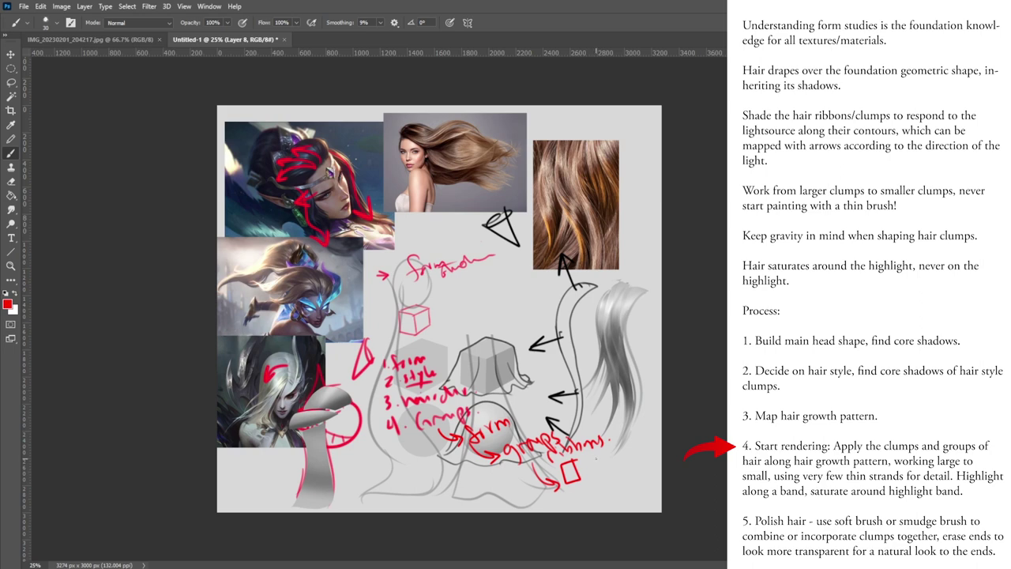
# - Add a narrower rectangle and a thin strand beside the square, with an arrow beneath the strand and a looped mark under the square
pyautogui.moveTo(596, 458)
pyautogui.mouseDown()
pyautogui.moveTo(591, 476)
pyautogui.moveTo(605, 469)
pyautogui.moveTo(587, 461)
pyautogui.moveTo(598, 477)
pyautogui.mouseUp()
pyautogui.hotkey('ctrl', 'z')
pyautogui.moveTo(616, 455); pyautogui.dragTo(610, 475)
pyautogui.moveTo(614, 476); pyautogui.dragTo(626, 496)
pyautogui.moveTo(615, 448)
pyautogui.mouseDown()
pyautogui.moveTo(605, 474)
pyautogui.moveTo(618, 451)
pyautogui.mouseUp()
pyautogui.hotkey('ctrl', 'z')
pyautogui.moveTo(577, 488); pyautogui.dragTo(566, 492)
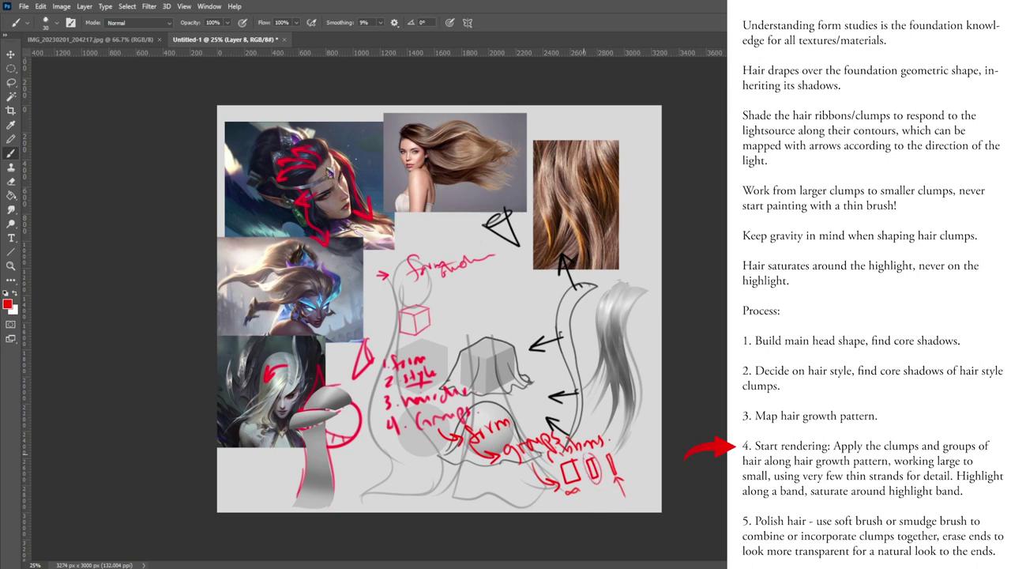
# - Try red guide strokes down the upper part of the grey hair clump and undo them
pyautogui.moveTo(627, 287)
pyautogui.mouseDown()
pyautogui.moveTo(610, 376)
pyautogui.moveTo(602, 368)
pyautogui.mouseUp()
pyautogui.moveTo(622, 306); pyautogui.dragTo(613, 372)
pyautogui.moveTo(644, 287); pyautogui.dragTo(623, 345)
pyautogui.moveTo(610, 297)
pyautogui.mouseDown()
pyautogui.moveTo(593, 308)
pyautogui.moveTo(594, 295)
pyautogui.mouseUp()
pyautogui.hotkey('ctrl', 'z')
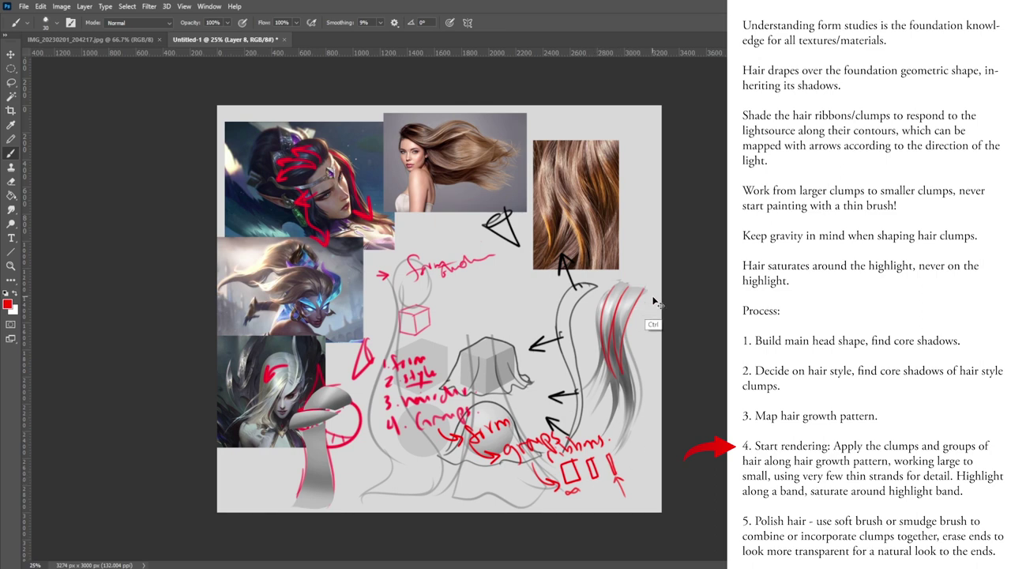
pyautogui.hotkey('ctrl', 'z')
pyautogui.hotkey('ctrl', 'z')
pyautogui.hotkey('ctrl', 'z')
# - Draw thin red strand lines on the upper part of the grey hair clump and a red loop around its lower half
pyautogui.moveTo(626, 282); pyautogui.dragTo(607, 360)
pyautogui.moveTo(605, 298); pyautogui.dragTo(614, 322)
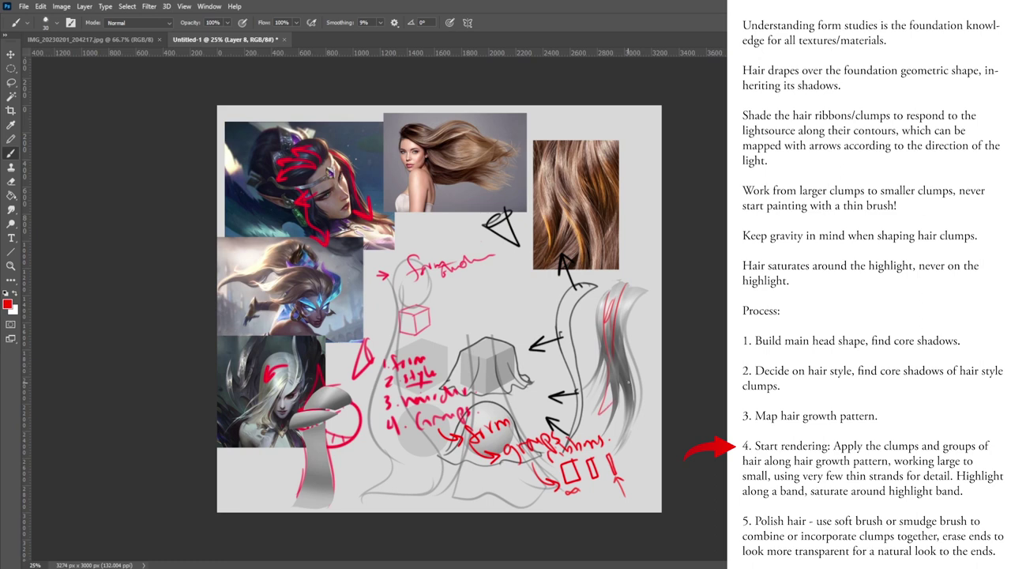
pyautogui.moveTo(636, 353)
pyautogui.mouseDown()
pyautogui.moveTo(659, 382)
pyautogui.moveTo(636, 354)
pyautogui.mouseUp()
pyautogui.hotkey('ctrl', 'z')
pyautogui.moveTo(610, 341); pyautogui.dragTo(638, 349)
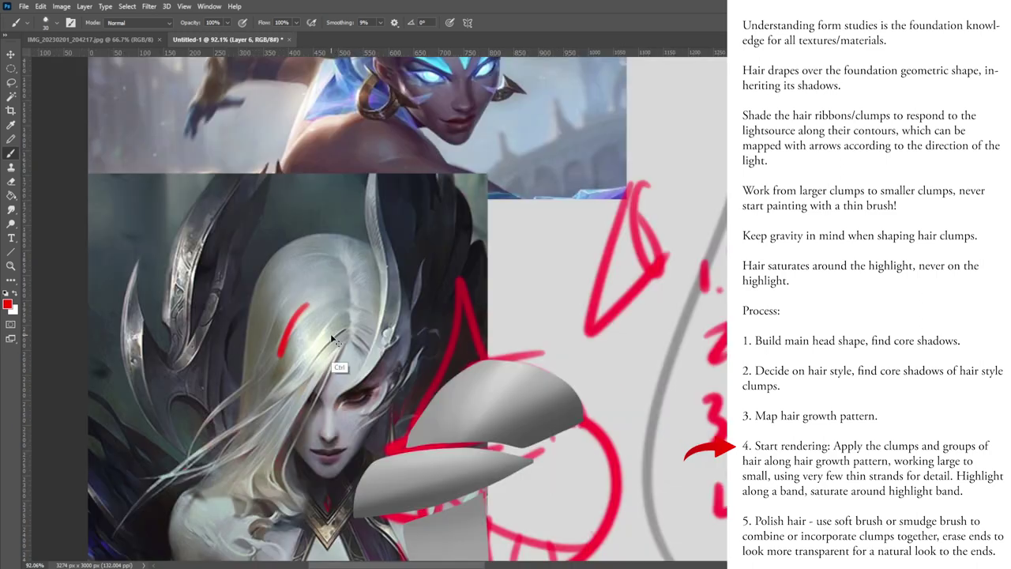
# - Undo the red stroke on the white-haired portrait and mark out the highlight band across its hair in red
pyautogui.hotkey('ctrl', 'z')
pyautogui.moveTo(334, 335); pyautogui.dragTo(332, 332)
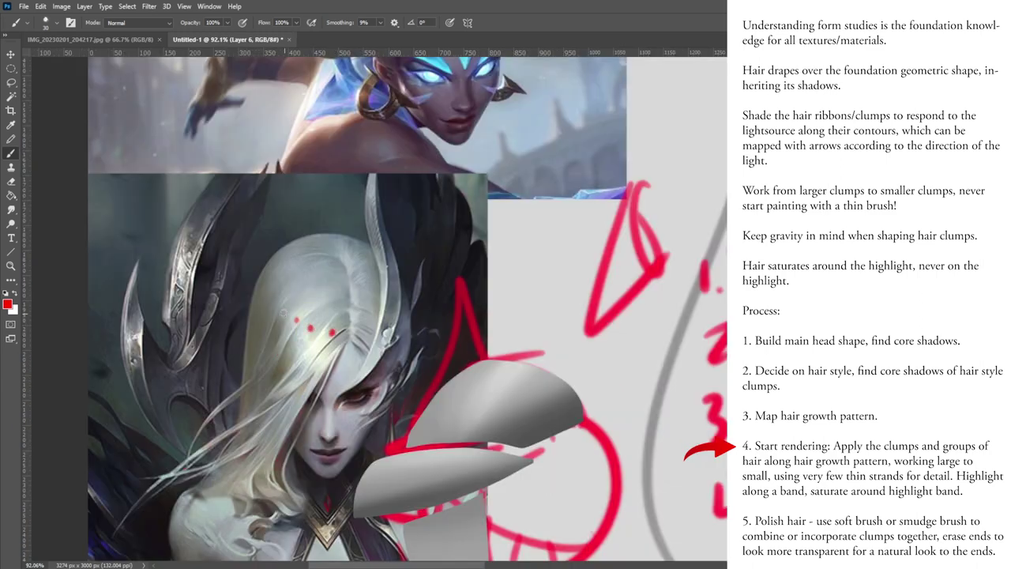
pyautogui.moveTo(270, 279); pyautogui.dragTo(250, 372)
pyautogui.moveTo(267, 309)
pyautogui.mouseDown()
pyautogui.moveTo(340, 251)
pyautogui.moveTo(320, 232)
pyautogui.moveTo(272, 255)
pyautogui.moveTo(240, 379)
pyautogui.mouseUp()
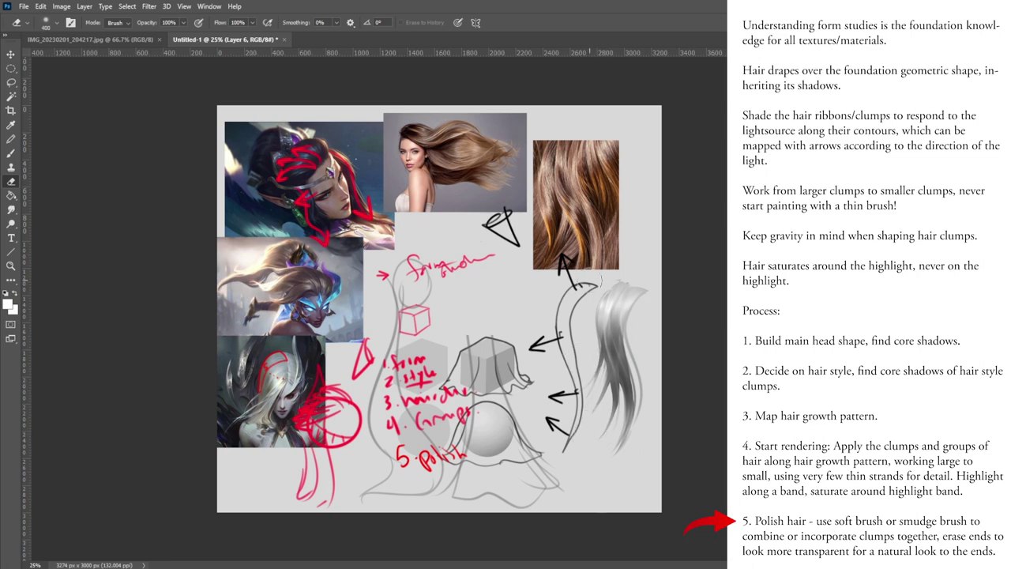
# - Reduce the eraser size to 200 px
pyautogui.press(']')
pyautogui.press(']')
pyautogui.press(']')
pyautogui.press(']')
pyautogui.press(']')
pyautogui.press(']')
pyautogui.press(']')
pyautogui.press(']')
pyautogui.press(']')
pyautogui.press(']')
pyautogui.press('[')
pyautogui.press('[')
pyautogui.press('[')
pyautogui.press('[')
pyautogui.press('[')
pyautogui.press('[')
pyautogui.press('[')
pyautogui.press('[')
pyautogui.press('[')
pyautogui.press('[')
pyautogui.press('[')
pyautogui.press('[')
# - Switch to the Brush tool at 50% opacity and adjust its size to 800 px
pyautogui.press('b')
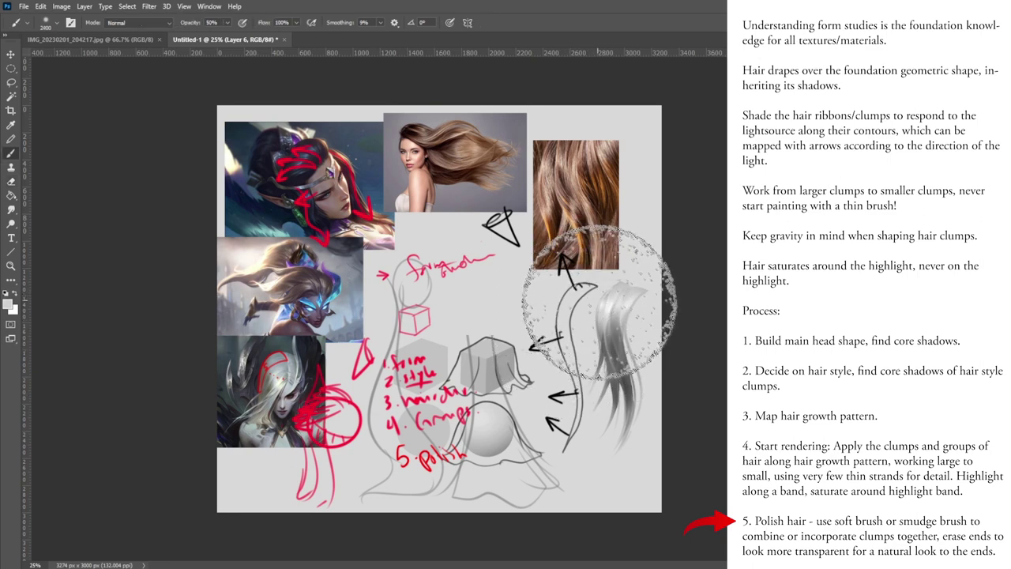
pyautogui.press('[')
pyautogui.press('[')
pyautogui.press('[')
pyautogui.press('[')
pyautogui.press('[')
pyautogui.press('[')
pyautogui.press('[')
pyautogui.press('[')
pyautogui.press('[')
pyautogui.press('[')
pyautogui.press('[')
pyautogui.press('[')
pyautogui.press('[')
pyautogui.press('[')
pyautogui.press('[')
pyautogui.press('[')
pyautogui.press('[')
pyautogui.press('[')
pyautogui.press('[')
pyautogui.press('[')
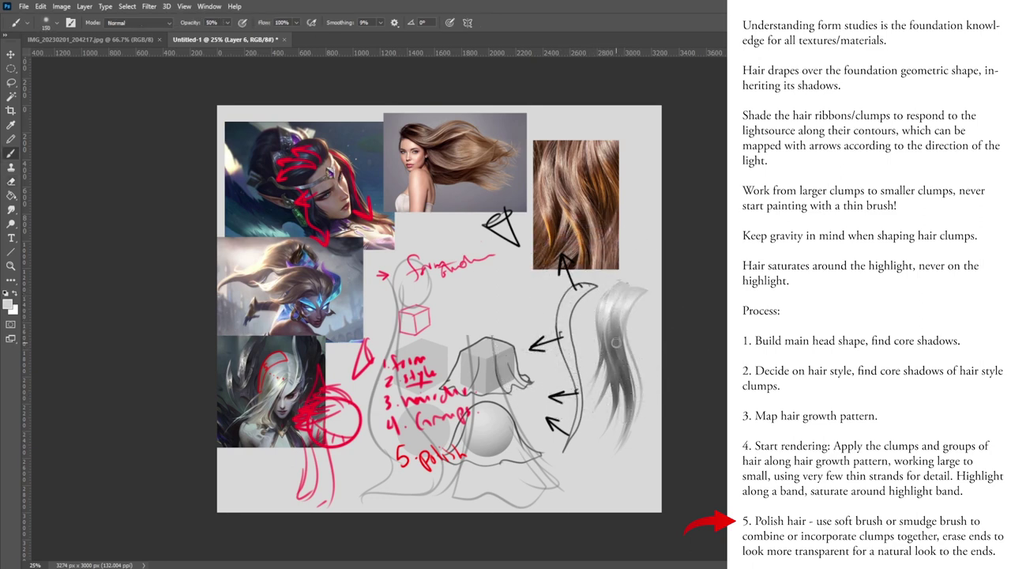
pyautogui.press('[')
pyautogui.press(']')
pyautogui.press(']')
pyautogui.press(']')
pyautogui.press(']')
pyautogui.press(']')
pyautogui.press(']')
pyautogui.press(']')
pyautogui.press(']')
pyautogui.press(']')
pyautogui.press(']')
pyautogui.press(']')
pyautogui.press(']')
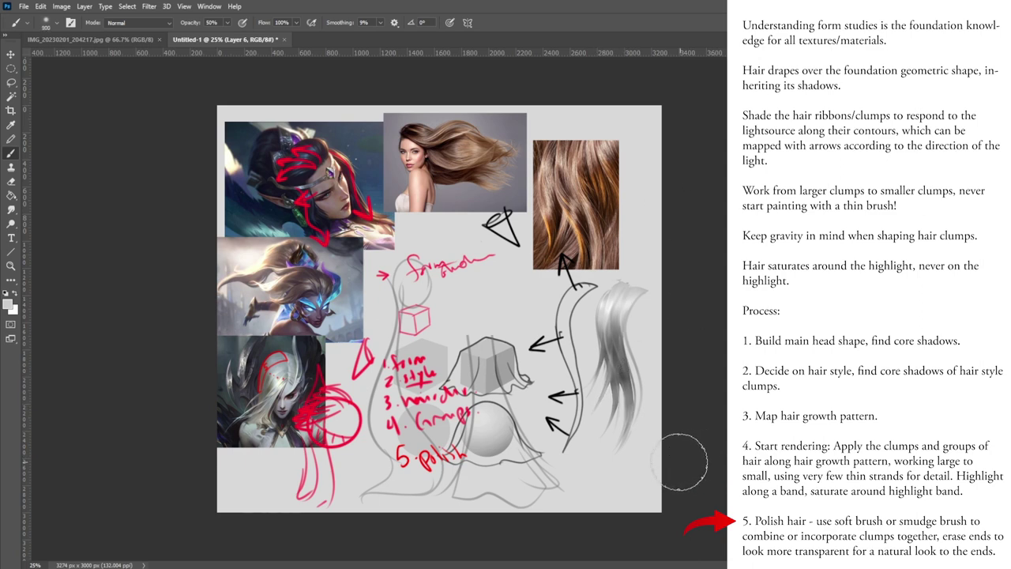
# - Sample nearby tones repeatedly and blend the shaded hair clumps with soft brush strokes at 50% opacity
pyautogui.press('l')
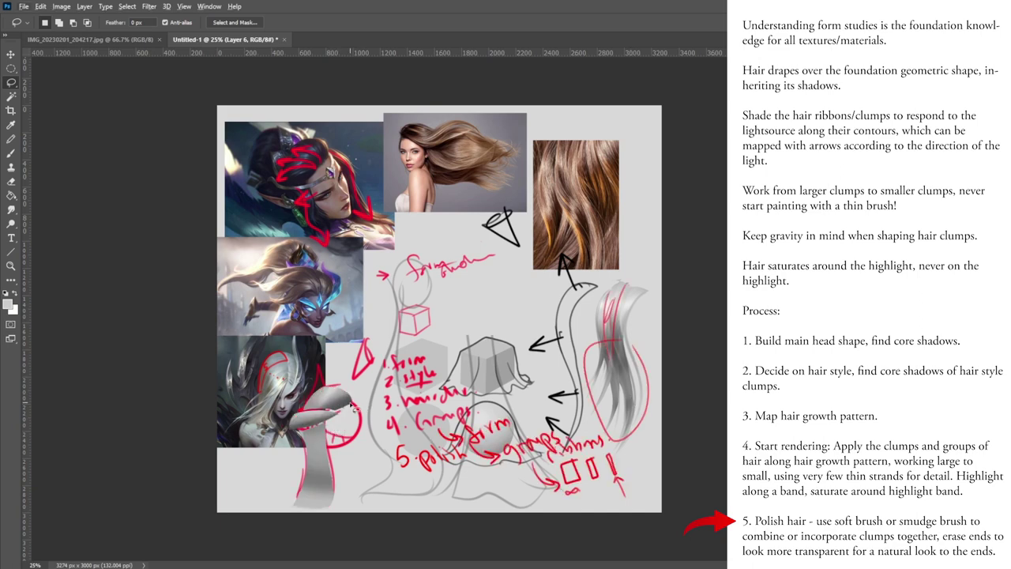
pyautogui.press('5')
pyautogui.keyDown('alt'); pyautogui.click(342, 393); pyautogui.keyUp('alt')
pyautogui.press('[')
pyautogui.press('[')
pyautogui.press('[')
pyautogui.press('[')
pyautogui.press('[')
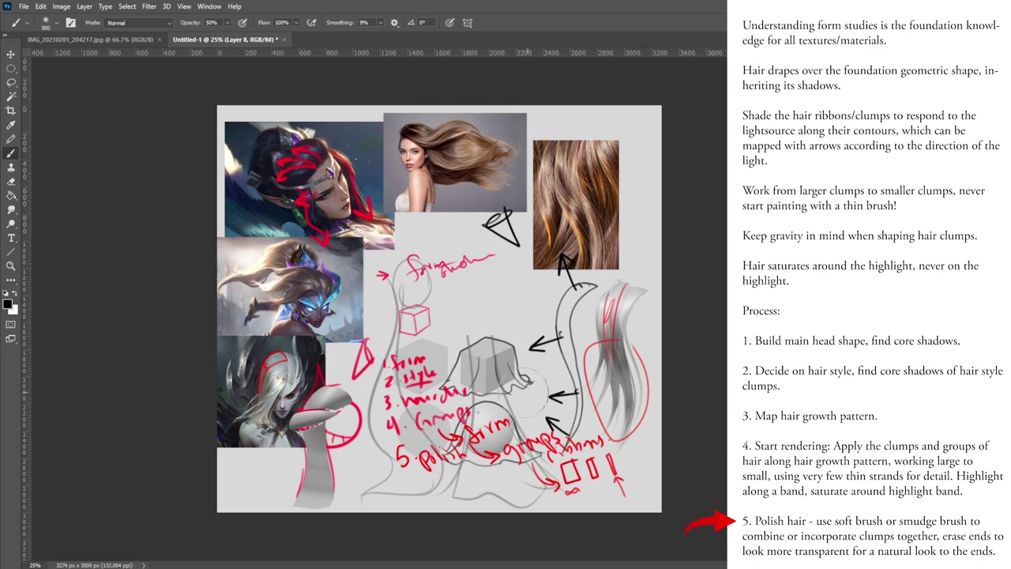
pyautogui.keyDown('alt'); pyautogui.click(471, 408); pyautogui.keyUp('alt')
pyautogui.moveTo(407, 413)
pyautogui.mouseDown()
pyautogui.moveTo(460, 421)
pyautogui.moveTo(467, 379)
pyautogui.moveTo(460, 397)
pyautogui.moveTo(406, 392)
pyautogui.mouseUp()
pyautogui.keyDown('alt'); pyautogui.click(466, 416); pyautogui.keyUp('alt')
pyautogui.keyDown('alt'); pyautogui.click(465, 406); pyautogui.keyUp('alt')
pyautogui.keyDown('alt'); pyautogui.click(464, 395); pyautogui.keyUp('alt')
pyautogui.keyDown('alt'); pyautogui.click(468, 405); pyautogui.keyUp('alt')
pyautogui.keyDown('alt'); pyautogui.click(469, 425); pyautogui.keyUp('alt')
pyautogui.keyDown('alt'); pyautogui.click(471, 392); pyautogui.keyUp('alt')
pyautogui.keyDown('alt'); pyautogui.click(506, 408); pyautogui.keyUp('alt')
pyautogui.keyDown('alt'); pyautogui.click(511, 406); pyautogui.keyUp('alt')
pyautogui.keyDown('alt'); pyautogui.click(510, 409); pyautogui.keyUp('alt')
pyautogui.keyDown('alt'); pyautogui.click(508, 412); pyautogui.keyUp('alt')
pyautogui.moveTo(494, 403)
pyautogui.mouseDown()
pyautogui.moveTo(509, 436)
pyautogui.moveTo(462, 427)
pyautogui.moveTo(512, 438)
pyautogui.mouseUp()
pyautogui.keyDown('alt'); pyautogui.click(513, 418); pyautogui.keyUp('alt')
pyautogui.keyDown('alt'); pyautogui.click(509, 436); pyautogui.keyUp('alt')
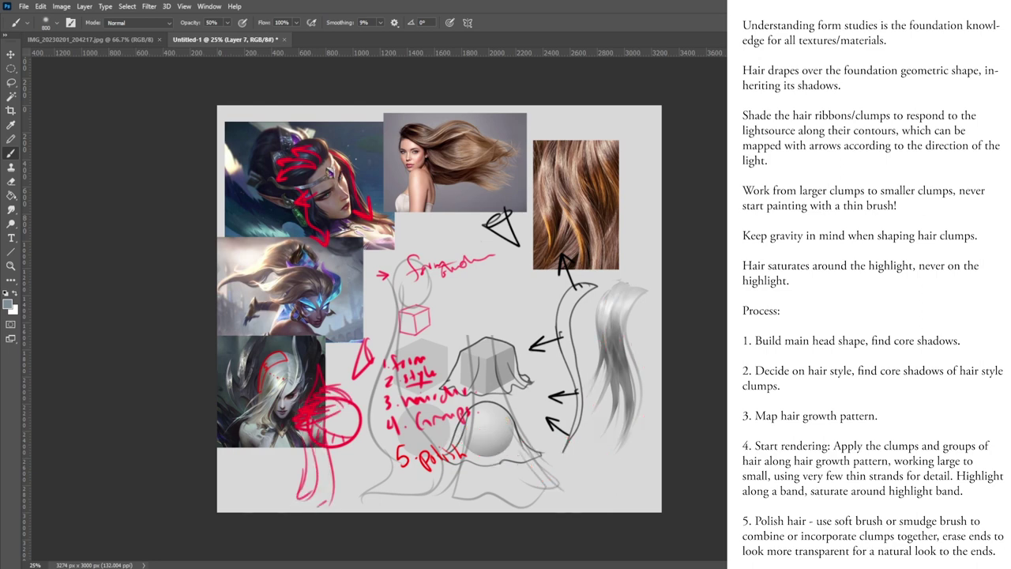
# - Merge the current layer down and look through the eraser's brush presets
pyautogui.hotkey('ctrl', 'e')
pyautogui.press('e')
pyautogui.rightClick(629, 364)
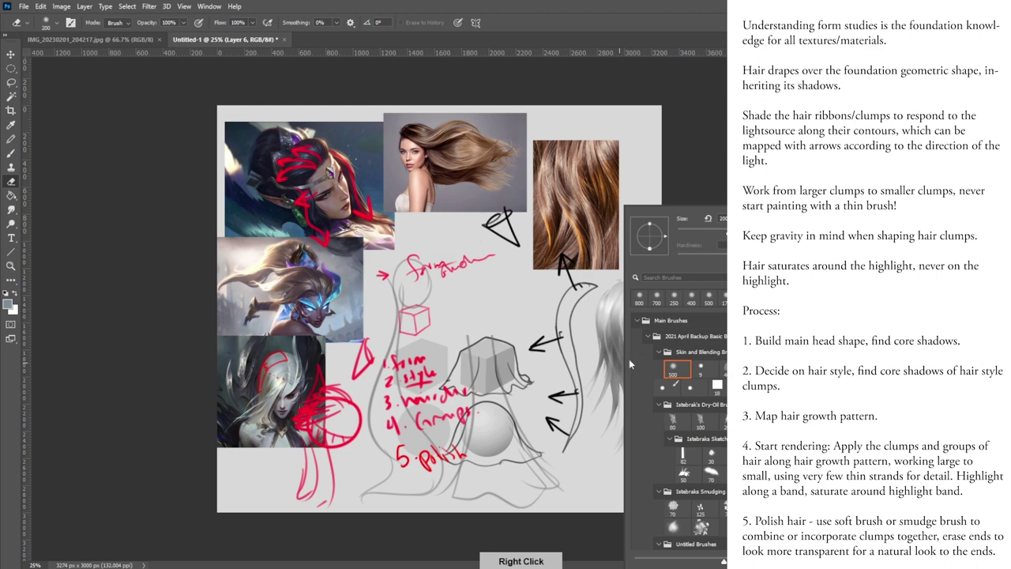
pyautogui.press('Escape')
# - Try brush strokes around the top of the grey hair clump and step back through the history to remove them
pyautogui.press('b')
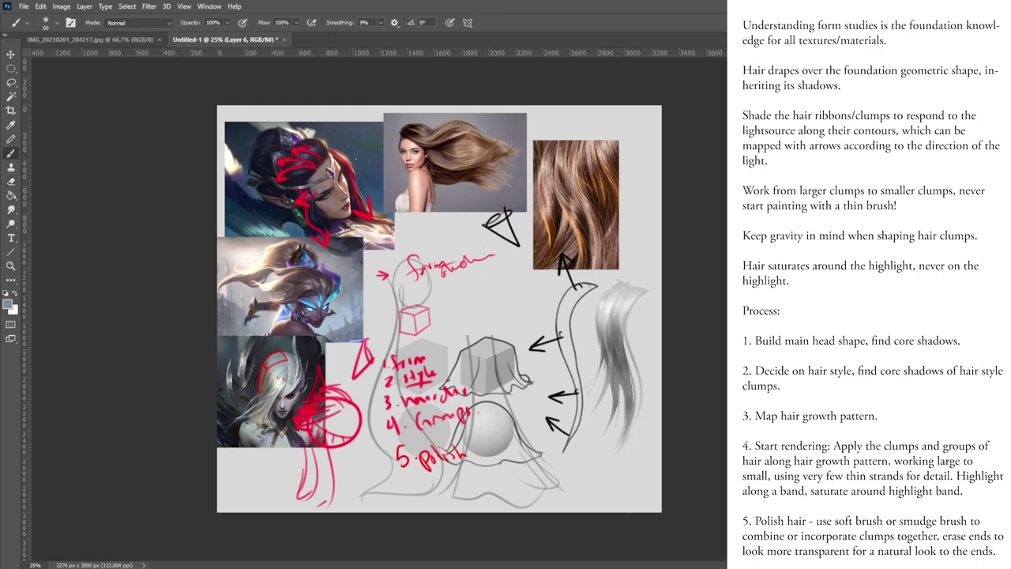
pyautogui.moveTo(637, 290)
pyautogui.mouseDown()
pyautogui.moveTo(618, 351)
pyautogui.moveTo(629, 325)
pyautogui.moveTo(605, 354)
pyautogui.moveTo(605, 327)
pyautogui.mouseUp()
pyautogui.moveTo(602, 291); pyautogui.dragTo(596, 357)
pyautogui.moveTo(585, 341)
pyautogui.mouseDown()
pyautogui.moveTo(596, 357)
pyautogui.moveTo(602, 336)
pyautogui.mouseUp()
pyautogui.hotkey('ctrl', 'z')
pyautogui.hotkey('ctrl', 'z')
pyautogui.hotkey('ctrl', 'z')
pyautogui.hotkey('ctrl', 'z')
pyautogui.hotkey('ctrl', 'z')
pyautogui.hotkey('ctrl', 'z')
pyautogui.hotkey('ctrl', 'shift', 'z')
pyautogui.hotkey('ctrl', 'shift', 'z')
pyautogui.hotkey('ctrl', 'shift', 'z')
pyautogui.hotkey('ctrl', 'shift', 'z')
# - Lasso the grey hair clump, cut it out, and paste it in place on another layer
pyautogui.press('l')
pyautogui.moveTo(646, 268)
pyautogui.mouseDown()
pyautogui.moveTo(608, 480)
pyautogui.moveTo(602, 275)
pyautogui.mouseUp()
pyautogui.press('Delete')
pyautogui.hotkey('ctrl', 'z')
pyautogui.hotkey('ctrl', 'x')
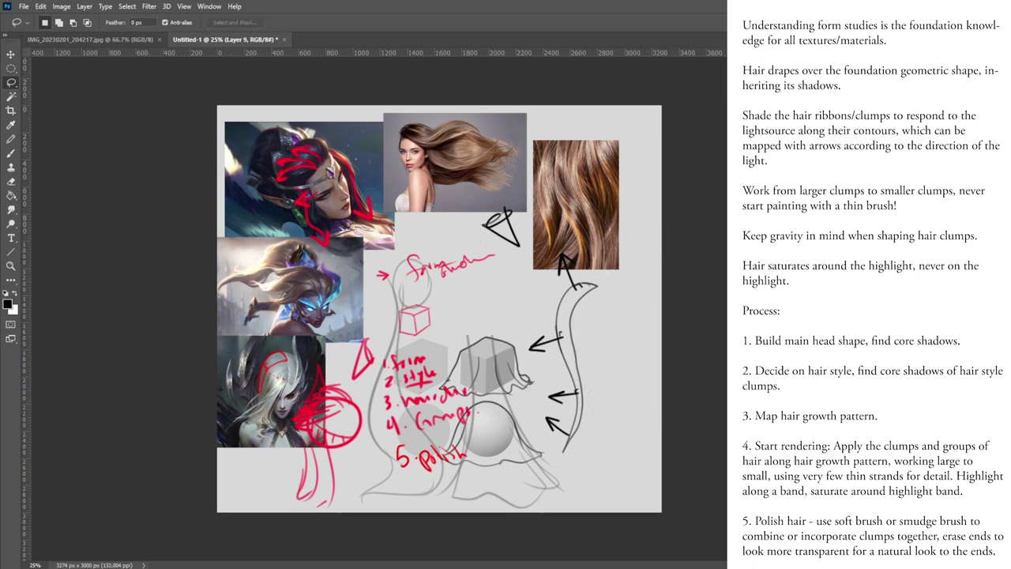
pyautogui.press('Delete')
pyautogui.hotkey('ctrl', 'shift', 'v')
# - Lasso the woman's flowing hair in the portrait photo and extend the selection around its lower ends
pyautogui.press('z')
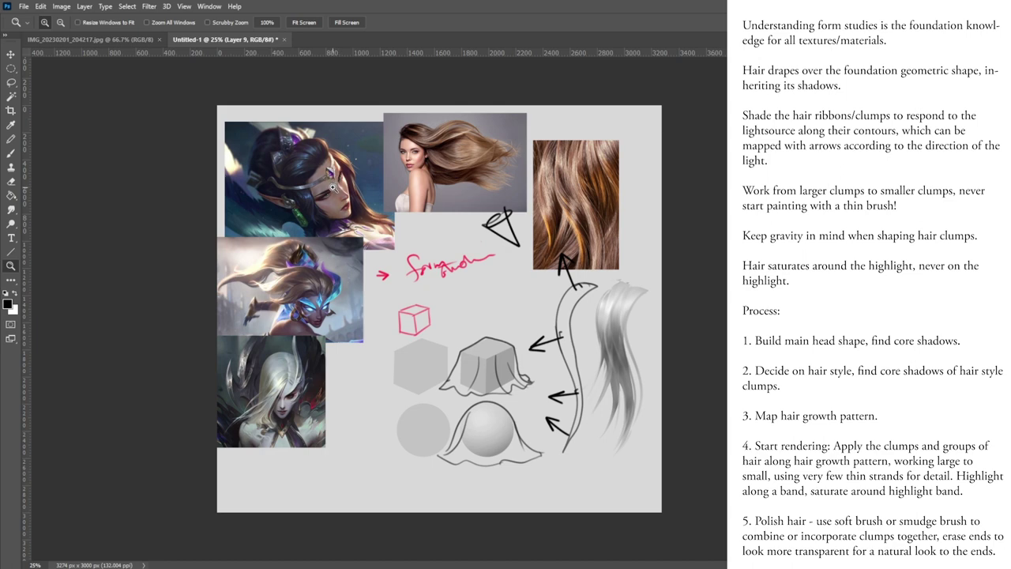
pyautogui.moveTo(339, 409); pyautogui.dragTo(297, 445)
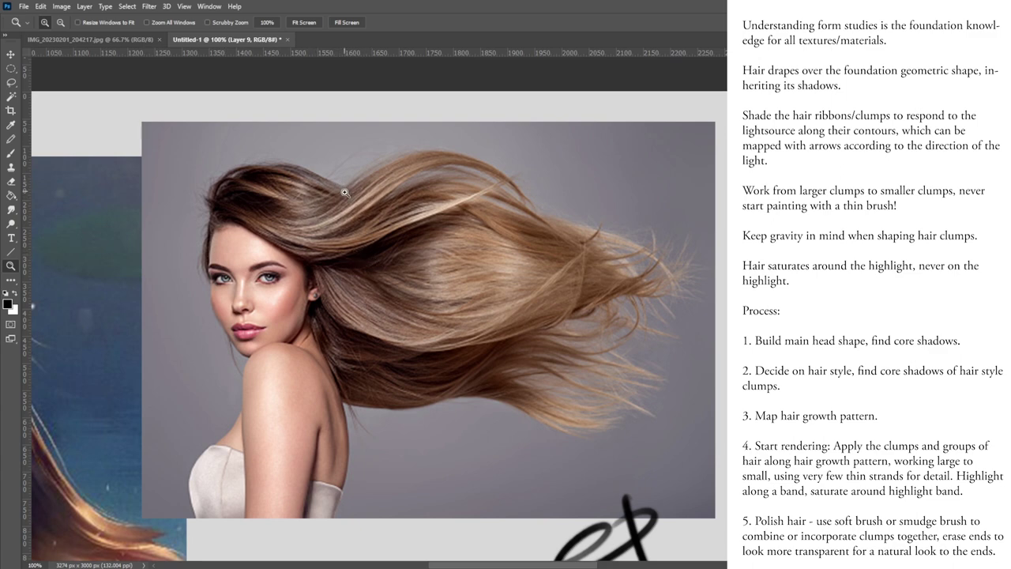
pyautogui.press('l')
pyautogui.moveTo(566, 145)
pyautogui.mouseDown()
pyautogui.moveTo(181, 188)
pyautogui.moveTo(216, 223)
pyautogui.moveTo(318, 278)
pyautogui.moveTo(332, 350)
pyautogui.moveTo(416, 433)
pyautogui.moveTo(655, 425)
pyautogui.moveTo(714, 251)
pyautogui.moveTo(565, 146)
pyautogui.mouseUp()
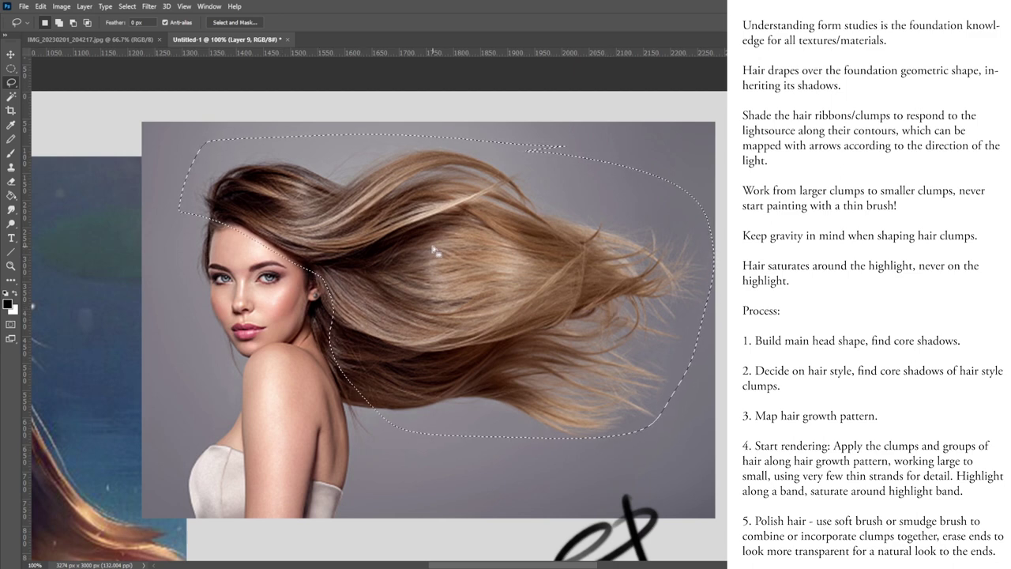
pyautogui.moveTo(486, 437)
pyautogui.keyDown('shift'); pyautogui.mouseDown()
pyautogui.moveTo(546, 457)
pyautogui.moveTo(699, 370)
pyautogui.mouseUp(); pyautogui.keyUp('shift')
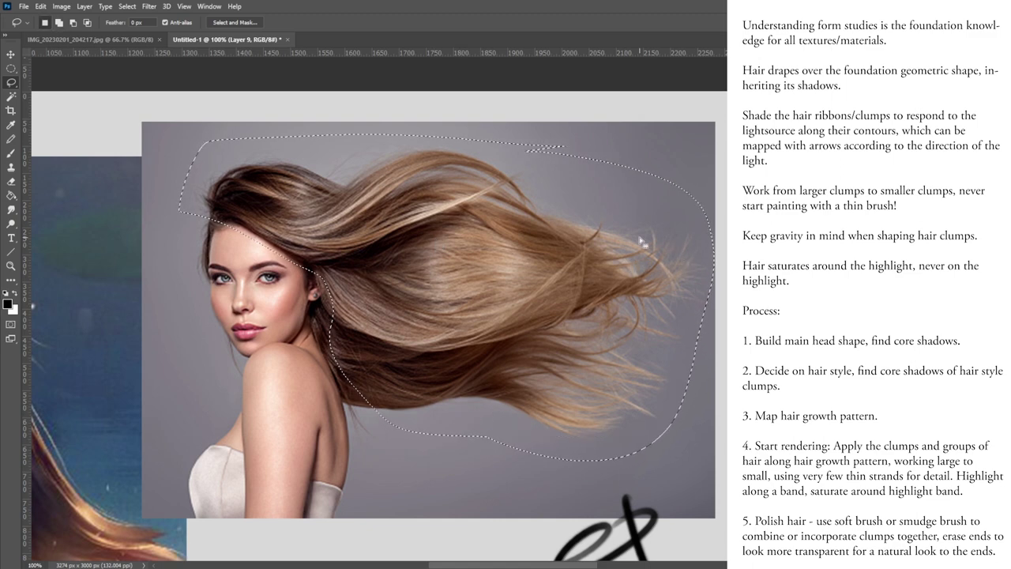
# - Select the photo's layer and copy the selected hair onto its own layer
pyautogui.hotkey('ctrl', 'c')
pyautogui.click(519, 223)
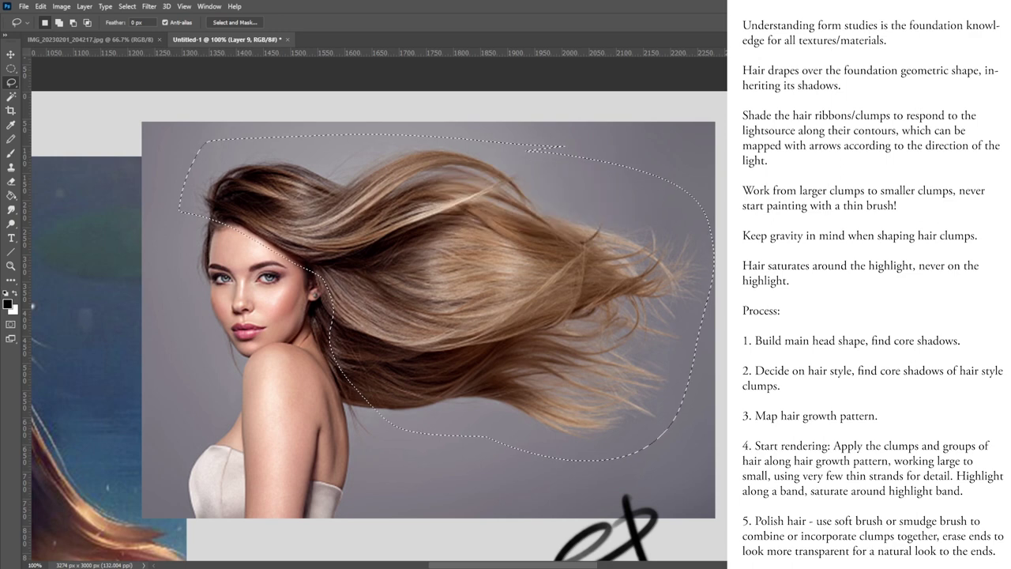
pyautogui.rightClick(319, 279)
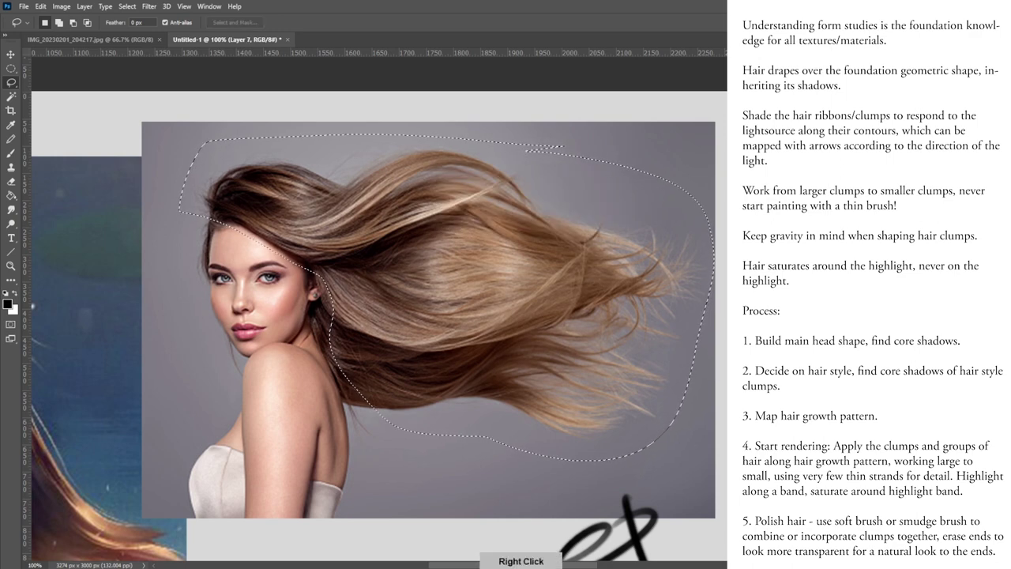
pyautogui.hotkey('ctrl', 'j')
pyautogui.press('v')
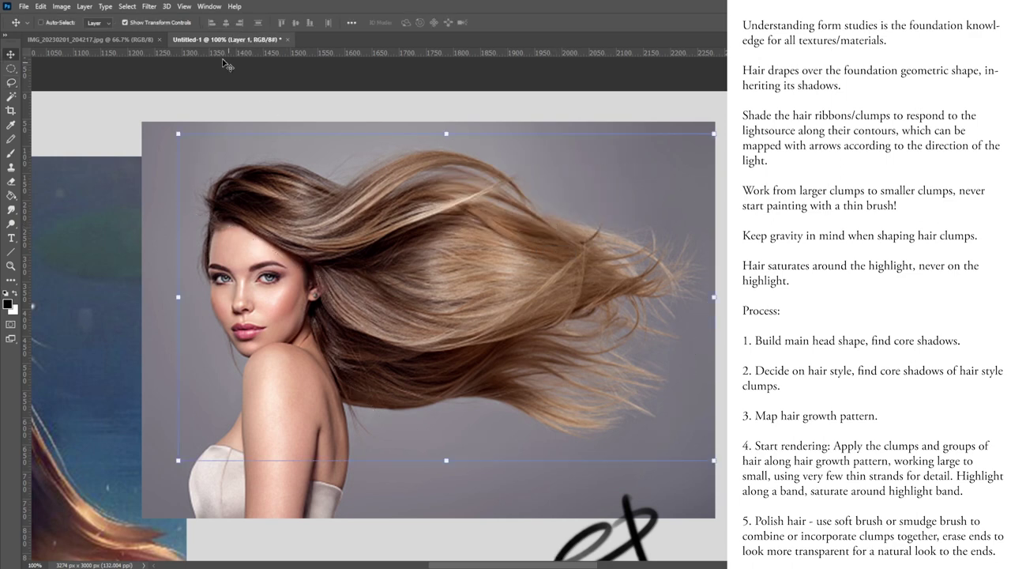
# - Apply a Gaussian Blur to the copied hair layer
pyautogui.click(167, 6)
pyautogui.moveTo(149, 6)
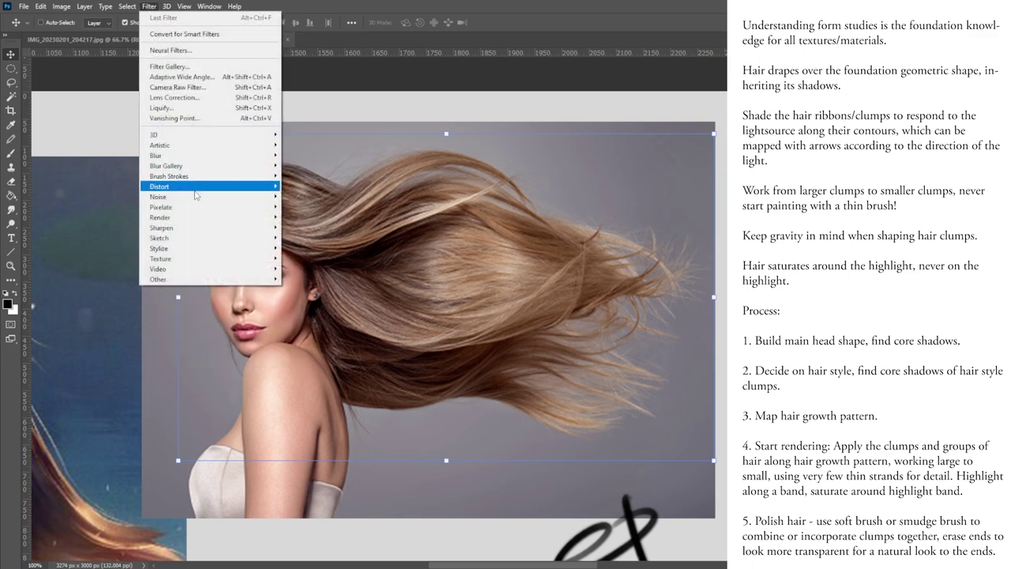
pyautogui.moveTo(197, 188)
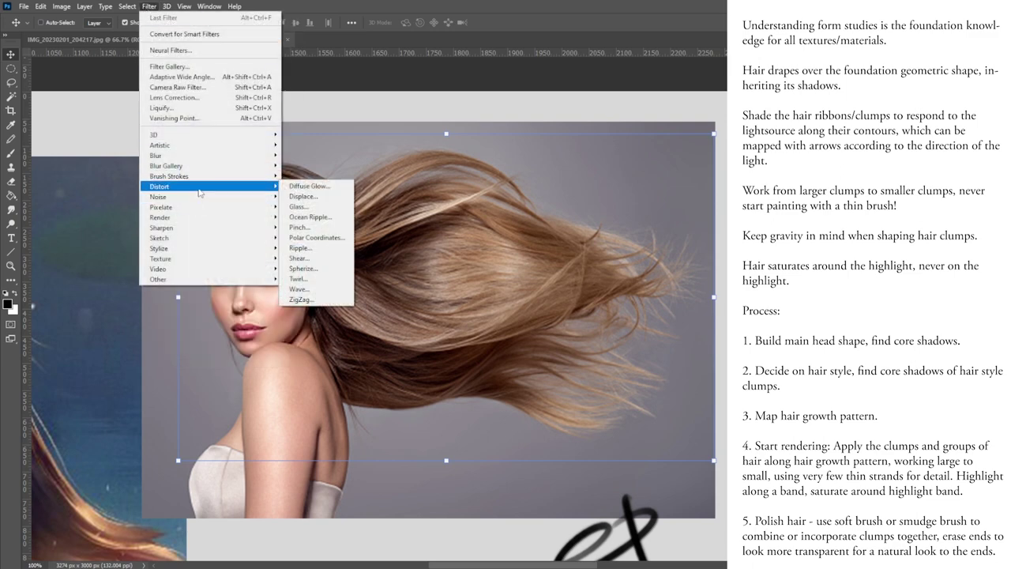
pyautogui.moveTo(219, 157)
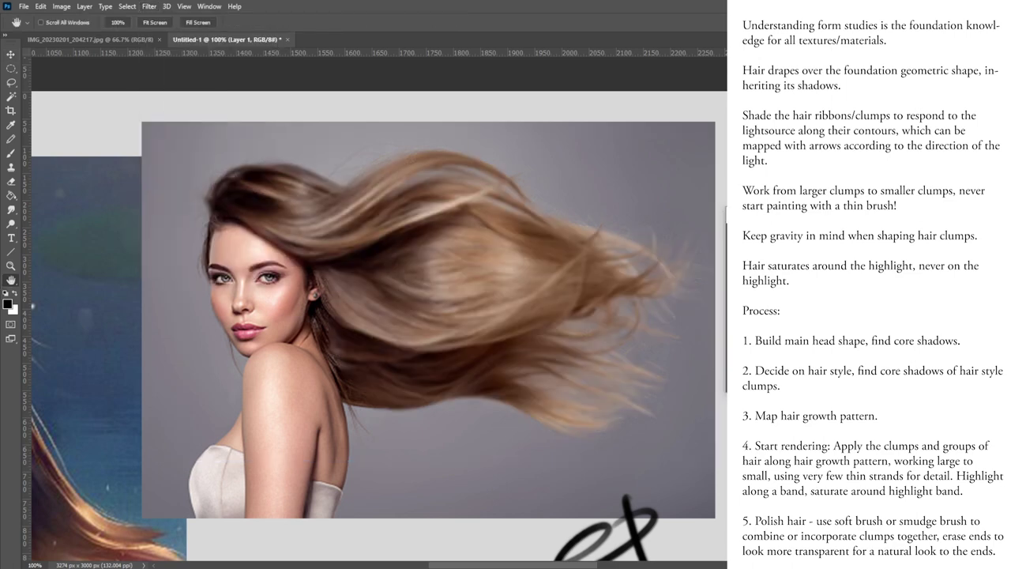
pyautogui.press('v')
pyautogui.hotkey('ctrl', '-')
pyautogui.hotkey('ctrl', '-')
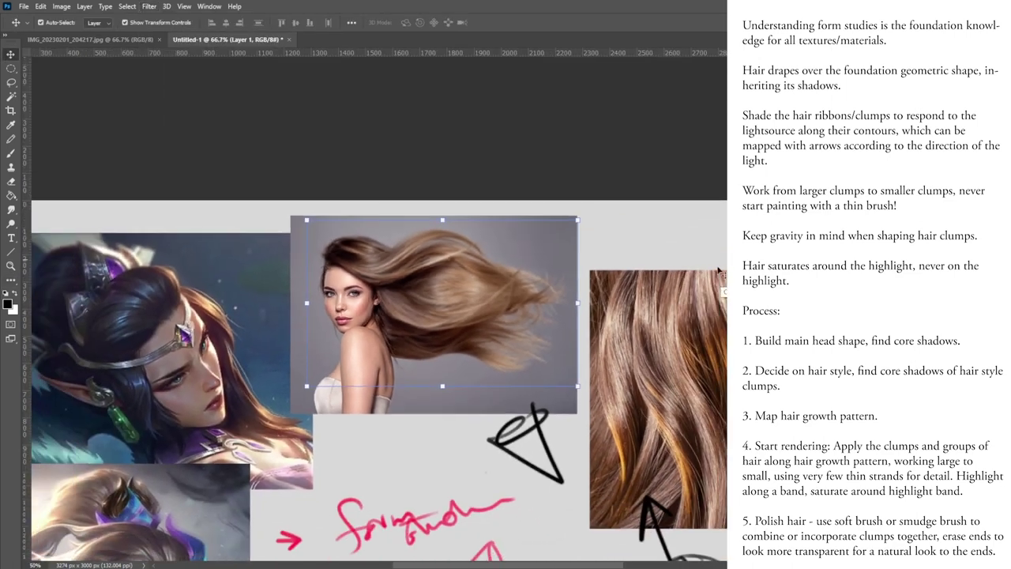
# - Sample brush colours from several areas of the woman's blurred hair
pyautogui.press('b')
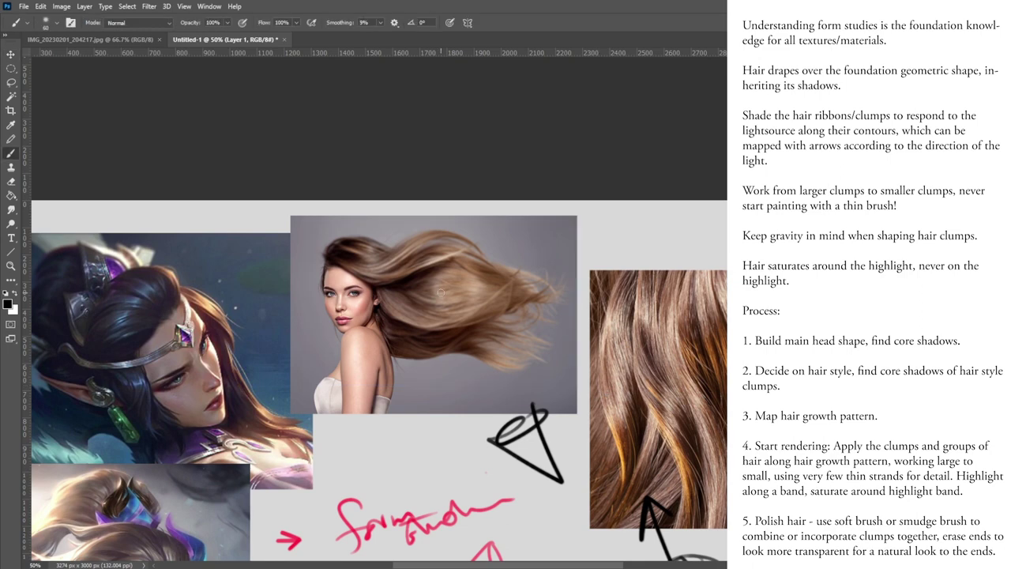
pyautogui.keyDown('alt'); pyautogui.click(439, 272); pyautogui.keyUp('alt')
pyautogui.moveTo(358, 271); pyautogui.dragTo(402, 247)
pyautogui.keyDown('alt'); pyautogui.click(385, 289); pyautogui.keyUp('alt')
# - Apply a Mosaic filter with a cell size of 9 to the duplicate hair layer
pyautogui.click(148, 6)
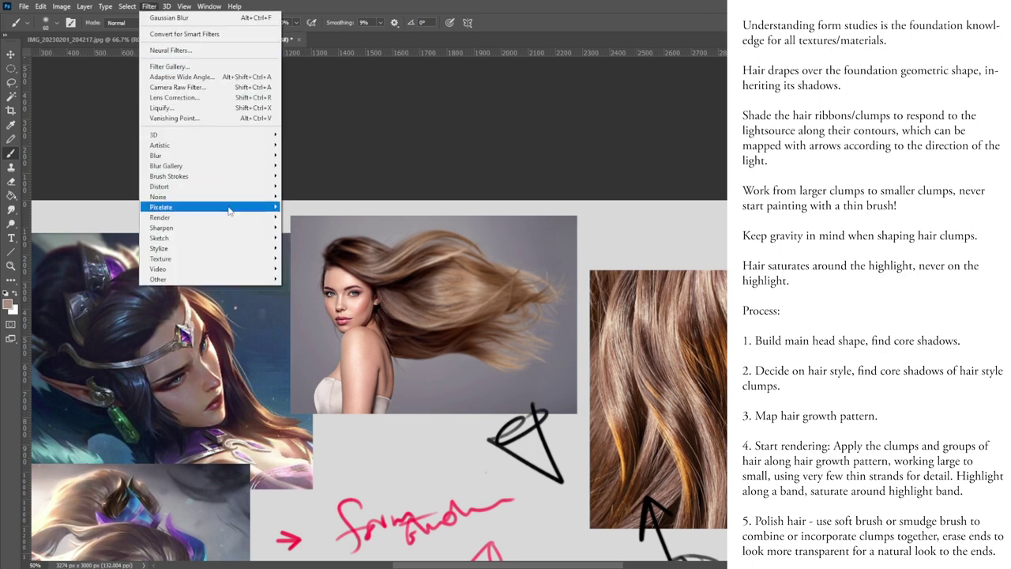
pyautogui.moveTo(238, 207)
pyautogui.click(312, 258)
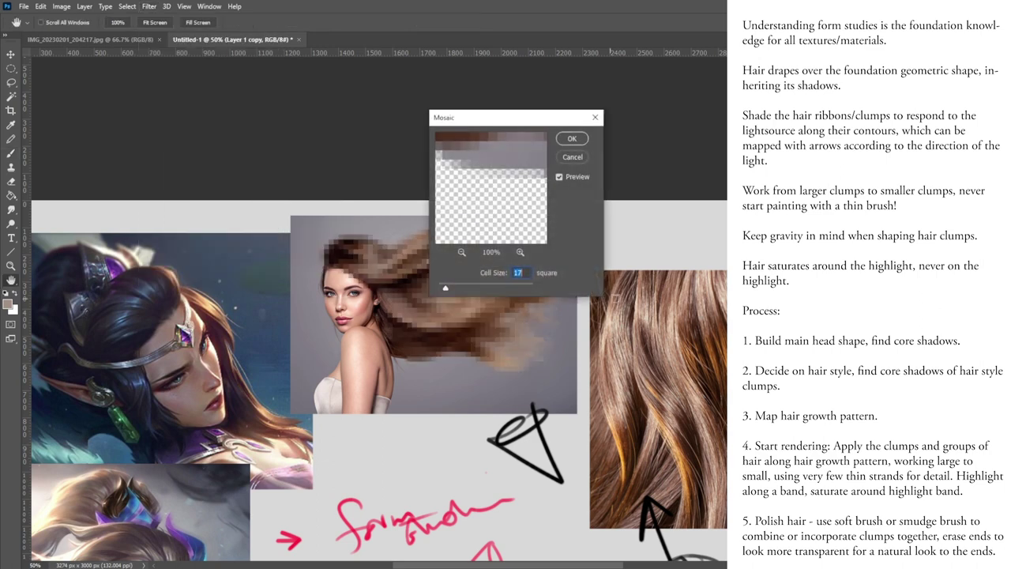
pyautogui.moveTo(509, 127); pyautogui.dragTo(701, 149)
pyautogui.moveTo(638, 309); pyautogui.dragTo(635, 315)
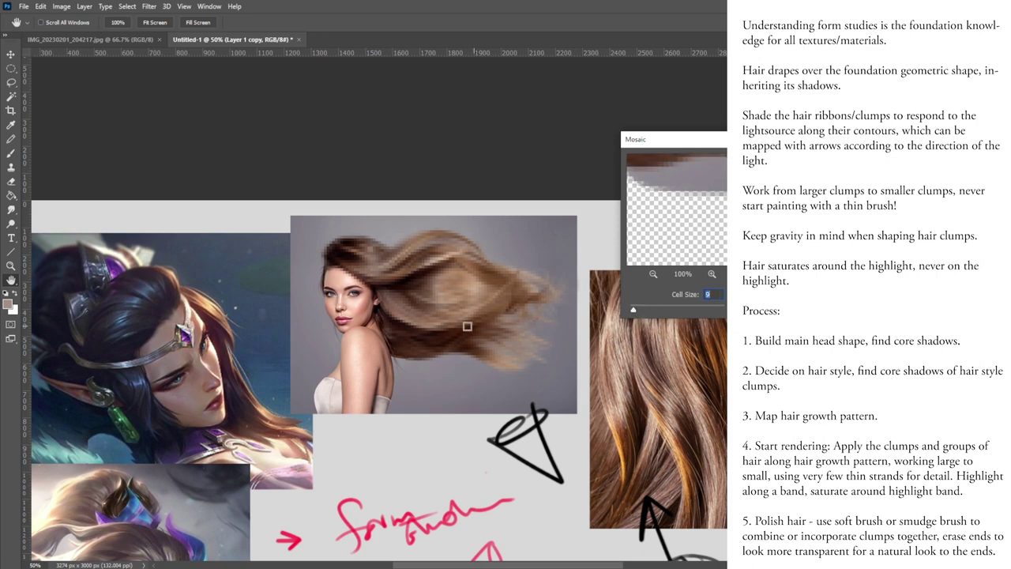
pyautogui.press('Return')
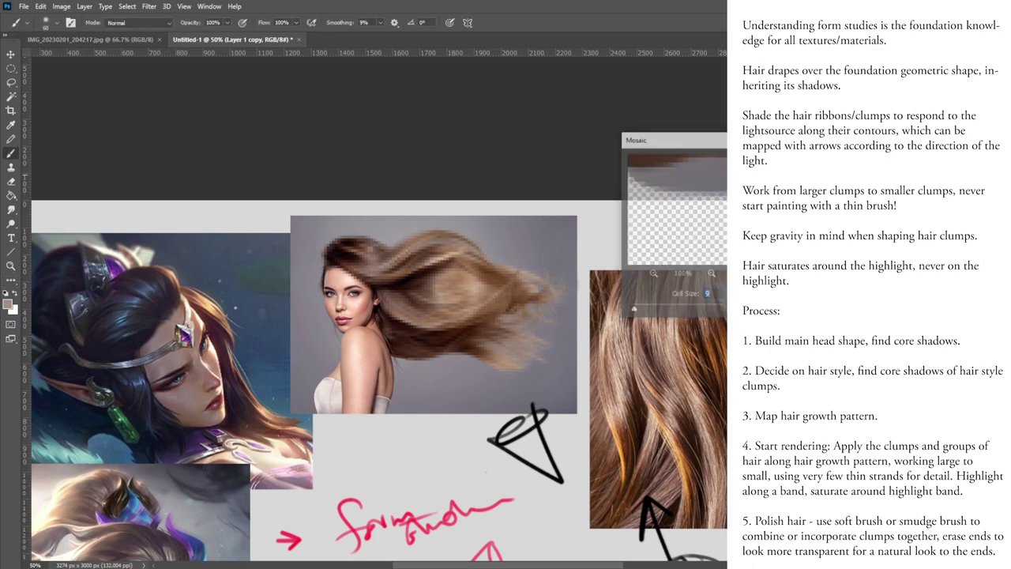
# - Toggle the Mosaic filter off and on to compare the woman's hair with and without it
pyautogui.hotkey('ctrl', 'z')
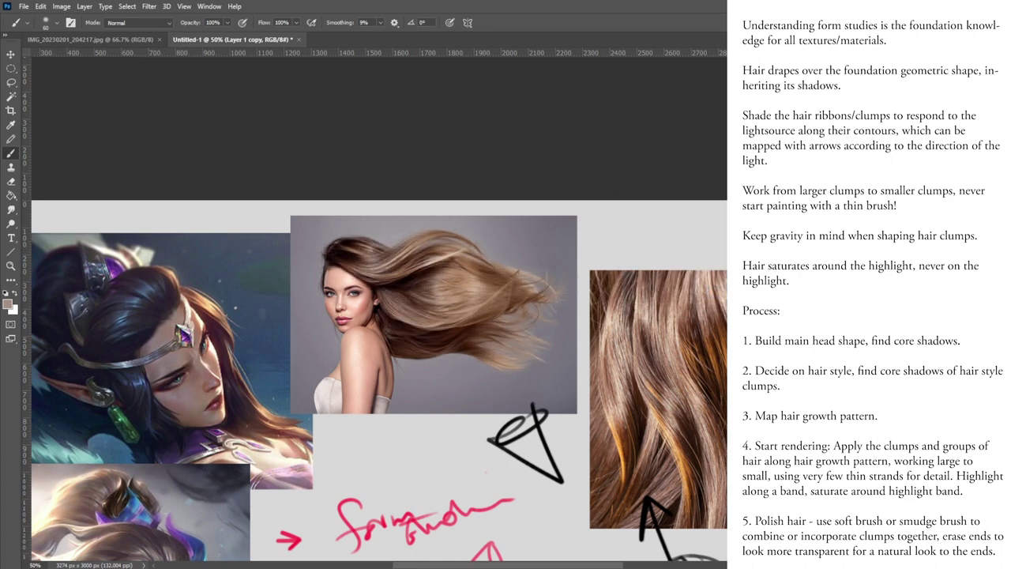
pyautogui.hotkey('ctrl', 'shift', 'z')
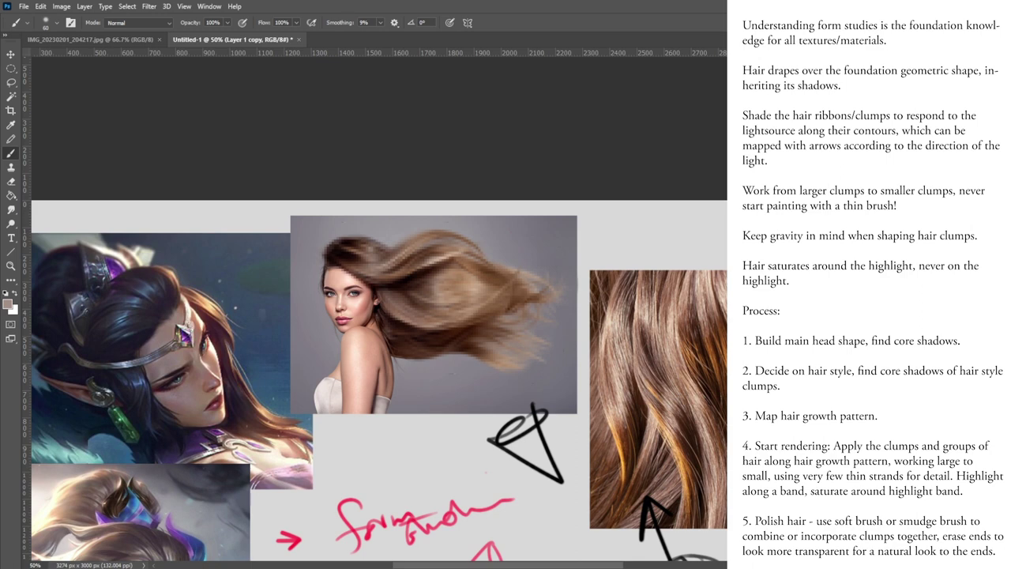
pyautogui.hotkey('ctrl', 'z')
# - Fill a new layer to preview the references in greyscale, and undo the fill
pyautogui.hotkey('ctrl', 'shift', 'alt', 'n')
pyautogui.press('g')
pyautogui.click(586, 342)
pyautogui.hotkey('ctrl', 'z')
pyautogui.hotkey('ctrl', 'shift', 'z')
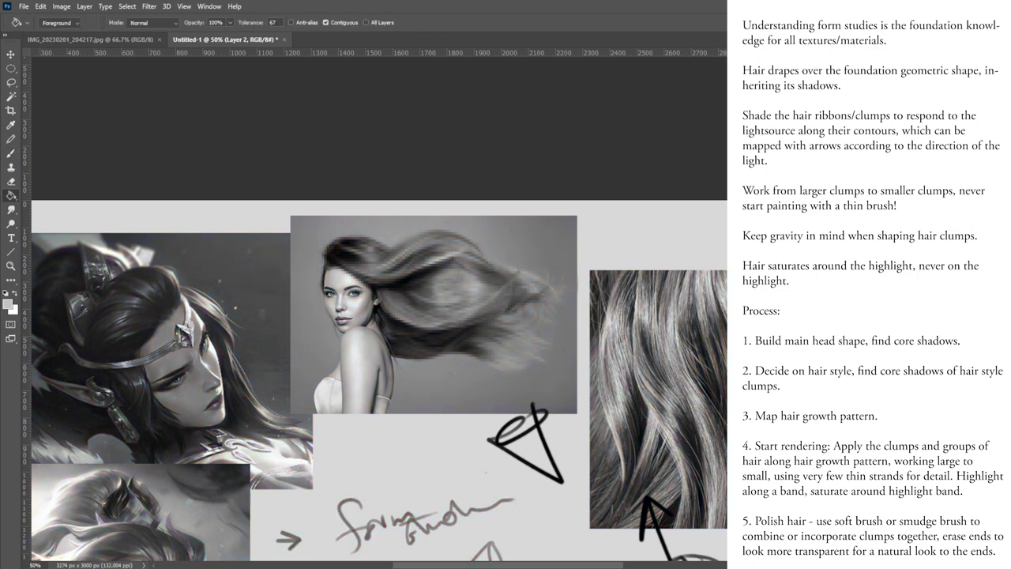
pyautogui.hotkey('ctrl', 'z')
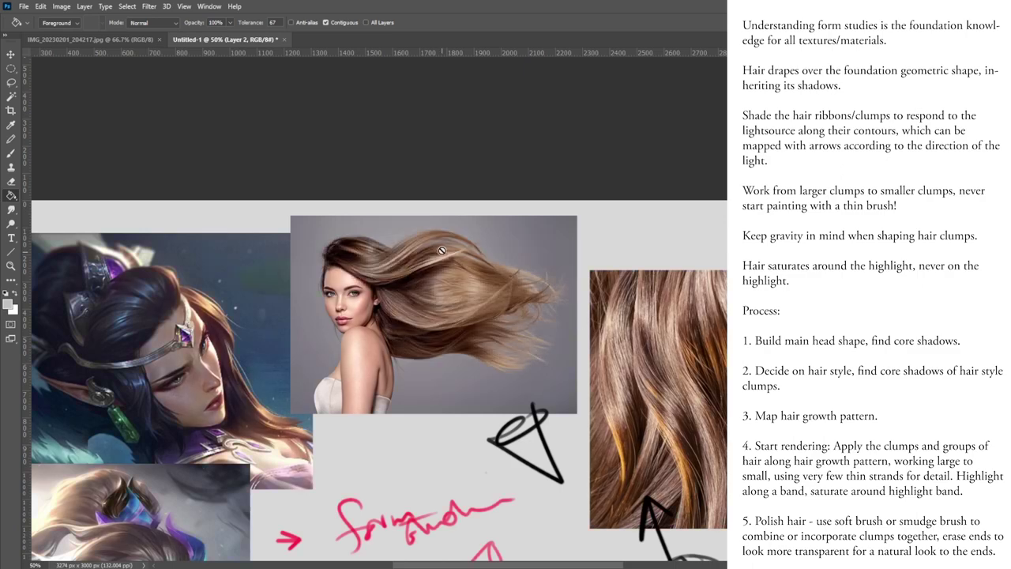
# - Sample brush colours from the highlight area of the white-haired character's hair
pyautogui.moveTo(678, 498)
pyautogui.mouseDown()
pyautogui.moveTo(567, 242)
pyautogui.moveTo(573, 481)
pyautogui.mouseUp()
pyautogui.moveTo(564, 357); pyautogui.dragTo(557, 335)
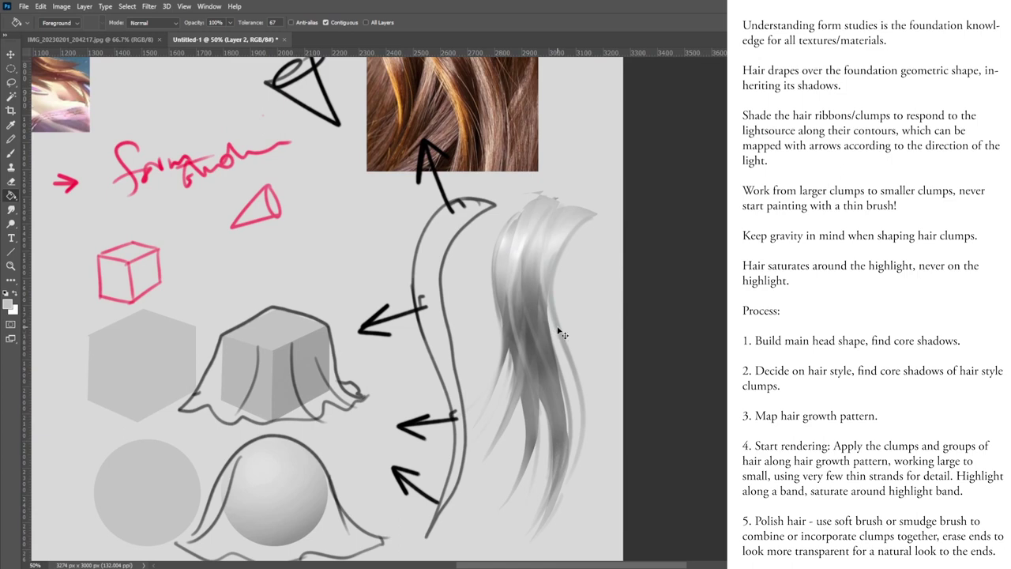
pyautogui.hotkey('ctrl', '-')
pyautogui.hotkey('ctrl', '-')
pyautogui.hotkey('ctrl', '+')
pyautogui.hotkey('ctrl', '+')
pyautogui.moveTo(236, 319); pyautogui.dragTo(328, 258)
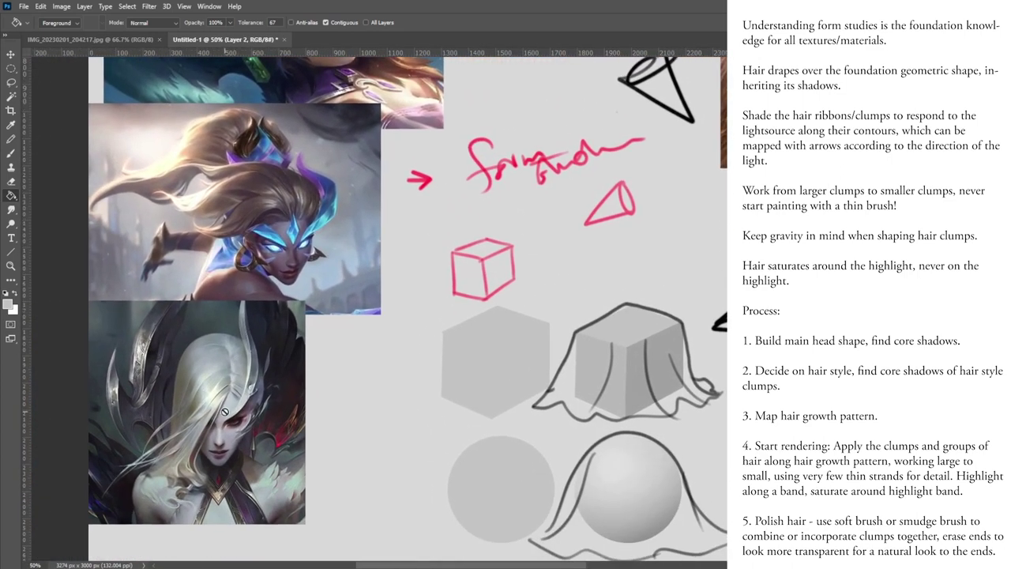
pyautogui.moveTo(328, 370); pyautogui.dragTo(335, 317)
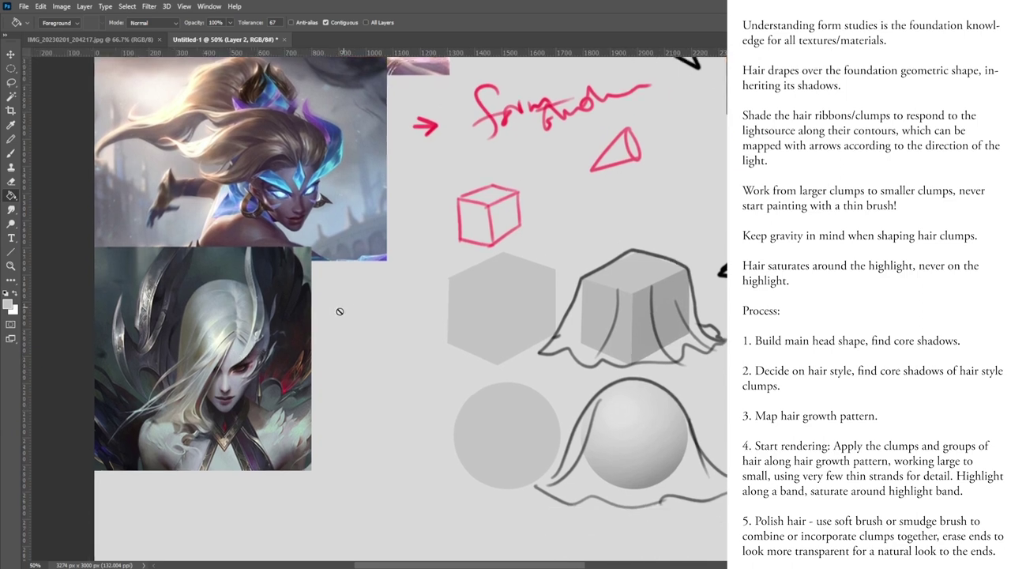
pyautogui.press('b')
pyautogui.keyDown('alt'); pyautogui.click(225, 337); pyautogui.keyUp('alt')
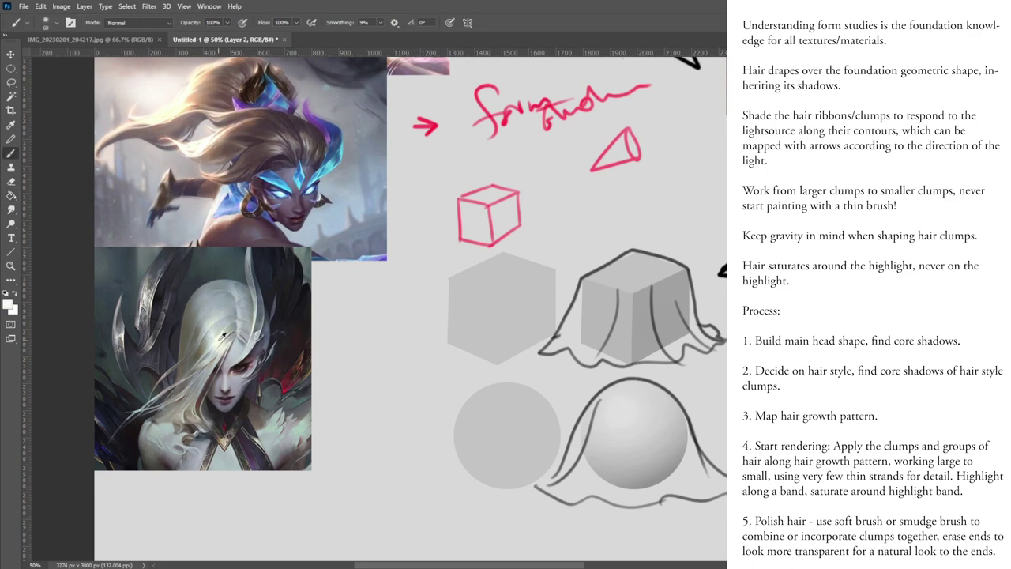
pyautogui.keyDown('alt'); pyautogui.click(215, 339); pyautogui.keyUp('alt')
pyautogui.keyDown('alt'); pyautogui.click(207, 343); pyautogui.keyUp('alt')
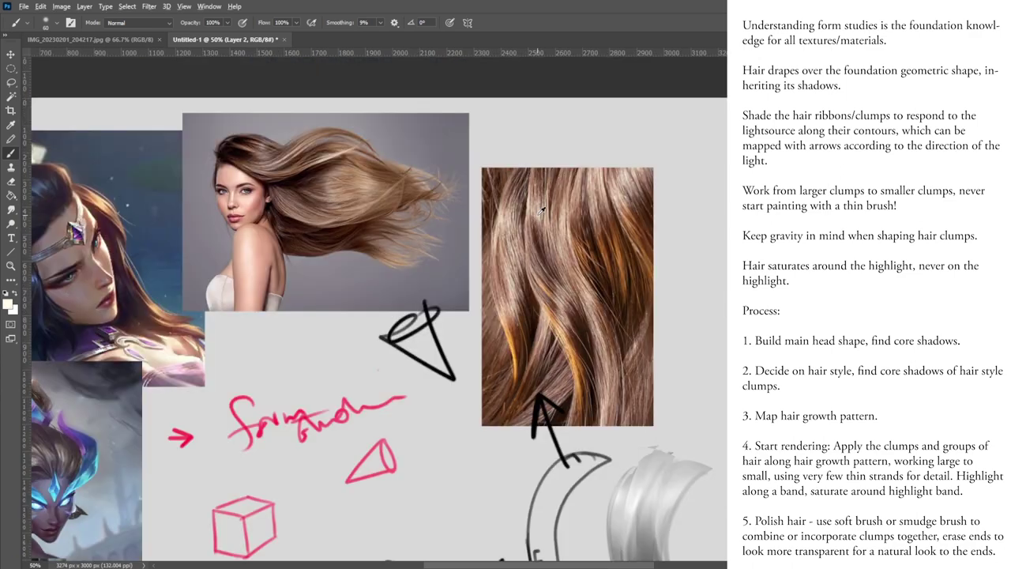
# - Sample brush colours from the light and dark strands of the brown wavy hair close-up
pyautogui.keyDown('alt'); pyautogui.click(542, 208); pyautogui.keyUp('alt')
pyautogui.keyDown('alt'); pyautogui.click(539, 206); pyautogui.keyUp('alt')
pyautogui.keyDown('alt'); pyautogui.click(543, 209); pyautogui.keyUp('alt')
pyautogui.keyDown('alt'); pyautogui.click(563, 212); pyautogui.keyUp('alt')
pyautogui.keyDown('alt'); pyautogui.click(573, 212); pyautogui.keyUp('alt')
pyautogui.keyDown('alt'); pyautogui.click(577, 212); pyautogui.keyUp('alt')
pyautogui.keyDown('alt'); pyautogui.click(581, 211); pyautogui.keyUp('alt')
pyautogui.keyDown('alt'); pyautogui.click(552, 188); pyautogui.keyUp('alt')
pyautogui.keyDown('alt'); pyautogui.click(551, 189); pyautogui.keyUp('alt')
pyautogui.keyDown('alt'); pyautogui.click(549, 194); pyautogui.keyUp('alt')
pyautogui.keyDown('alt'); pyautogui.click(549, 195); pyautogui.keyUp('alt')
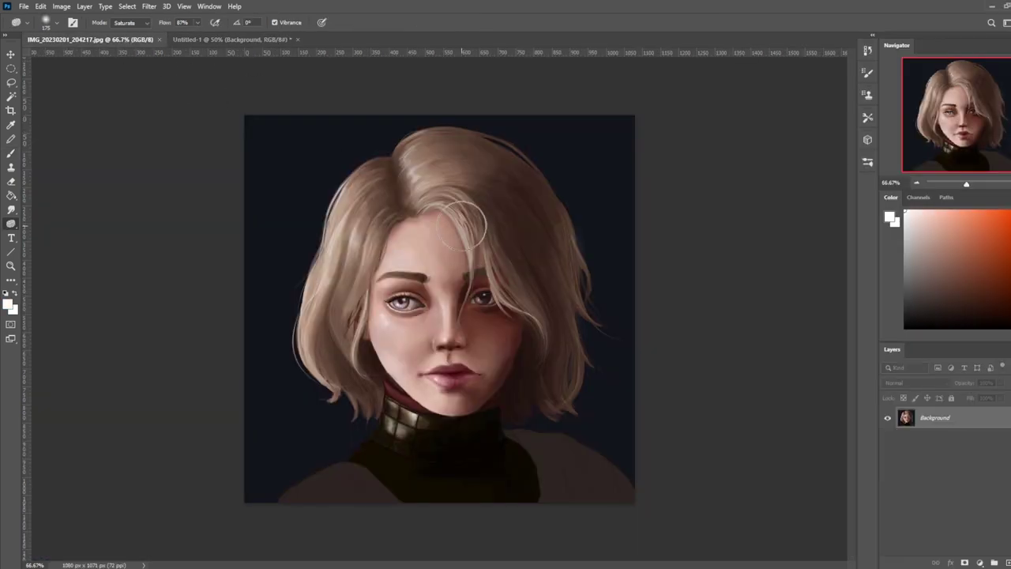
# - Rotate the portrait's canvas onto its side and choose a different brush preset for painting hair clumps
pyautogui.press('b')
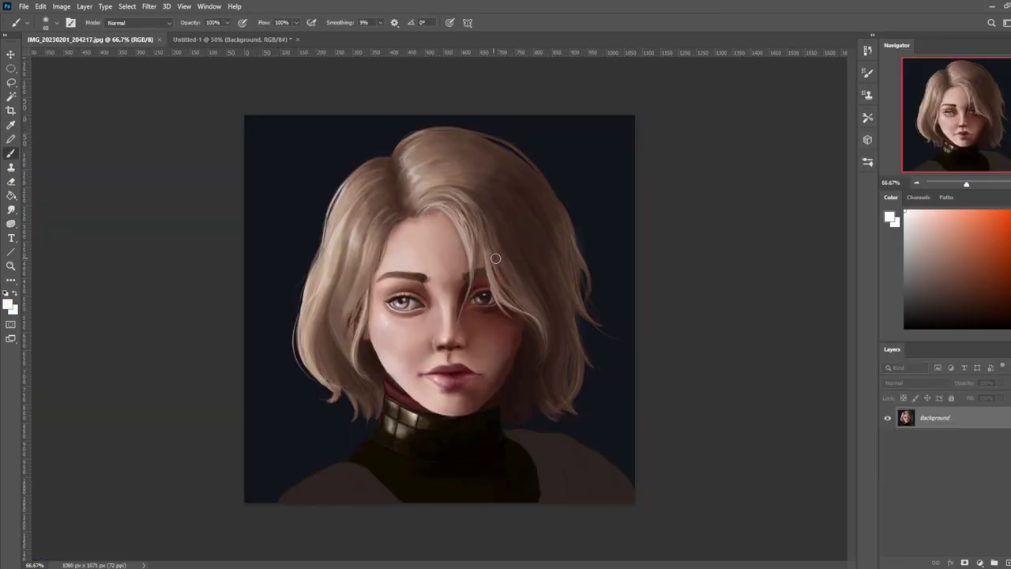
pyautogui.hotkey('ctrl', '-')
pyautogui.hotkey('ctrl', '-')
pyautogui.press('r')
pyautogui.moveTo(576, 273)
pyautogui.mouseDown()
pyautogui.moveTo(568, 316)
pyautogui.moveTo(429, 408)
pyautogui.moveTo(474, 405)
pyautogui.mouseUp()
pyautogui.press('b')
pyautogui.rightClick(569, 321)
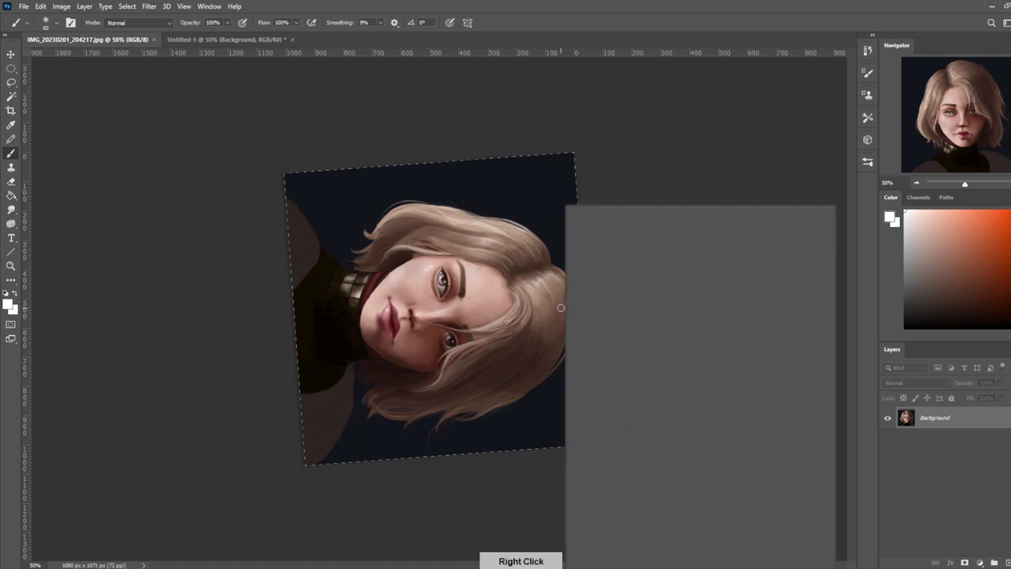
pyautogui.click(616, 419)
pyautogui.click(682, 118)
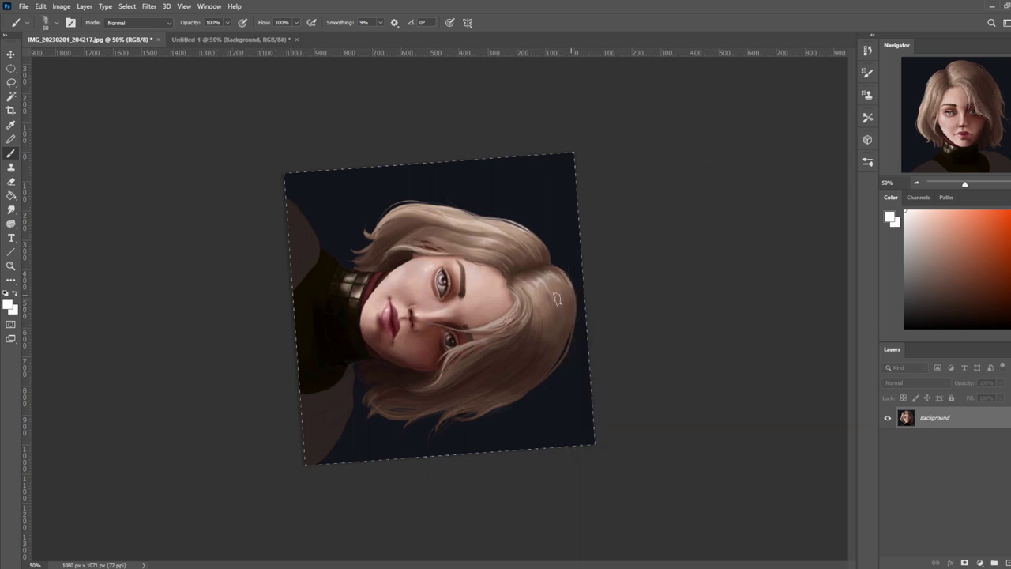
# - Sample a dark brown from the hair and paint broad shadow clumps across the crown's highlight
pyautogui.keyDown('alt'); pyautogui.click(535, 297); pyautogui.keyUp('alt')
pyautogui.moveTo(534, 275); pyautogui.dragTo(551, 335)
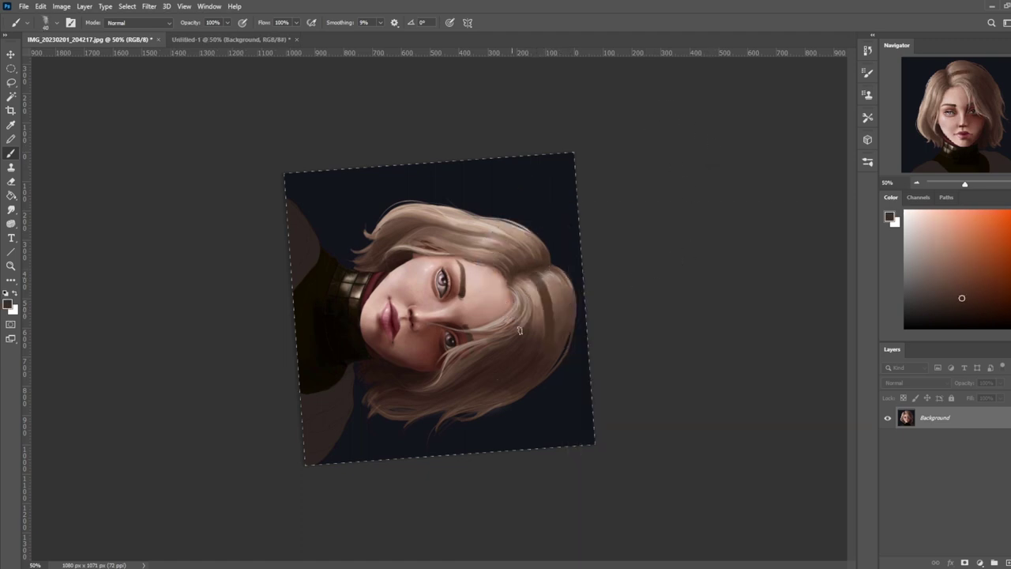
pyautogui.moveTo(554, 275); pyautogui.dragTo(567, 326)
pyautogui.hotkey('ctrl', 'z')
pyautogui.moveTo(558, 270); pyautogui.dragTo(570, 320)
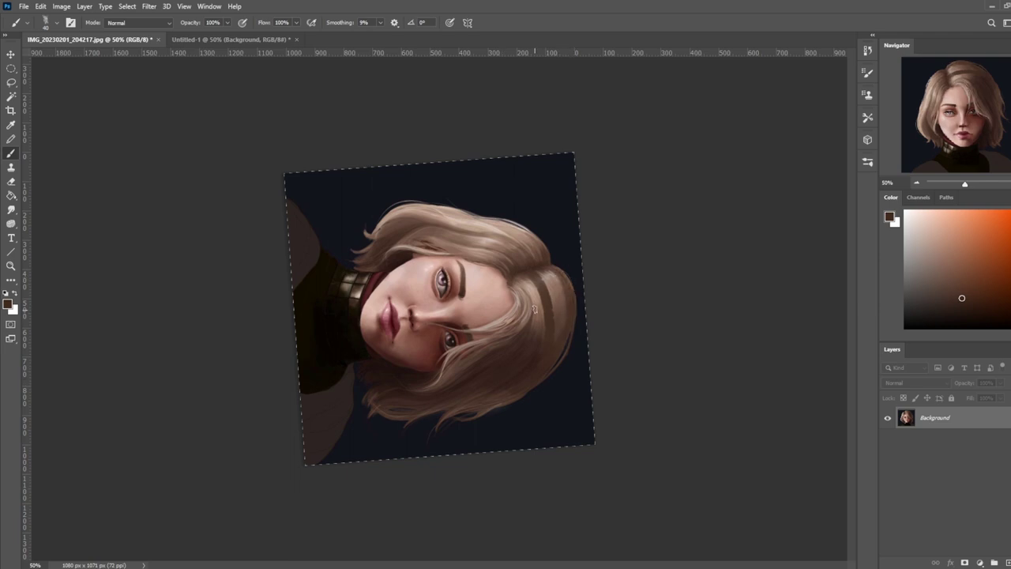
# - Reduce the brush size and add narrower dark brown clumps between the broad ones on the crown
pyautogui.press('[')
pyautogui.press('[')
pyautogui.moveTo(521, 290); pyautogui.dragTo(533, 322)
pyautogui.moveTo(555, 285); pyautogui.dragTo(556, 319)
pyautogui.hotkey('ctrl', 'z')
pyautogui.moveTo(553, 272); pyautogui.dragTo(562, 324)
# - Sample a lighter brown and paint long clumps from the crown down the shaded side, and restore the canvas rotation
pyautogui.keyDown('alt'); pyautogui.click(553, 316); pyautogui.keyUp('alt')
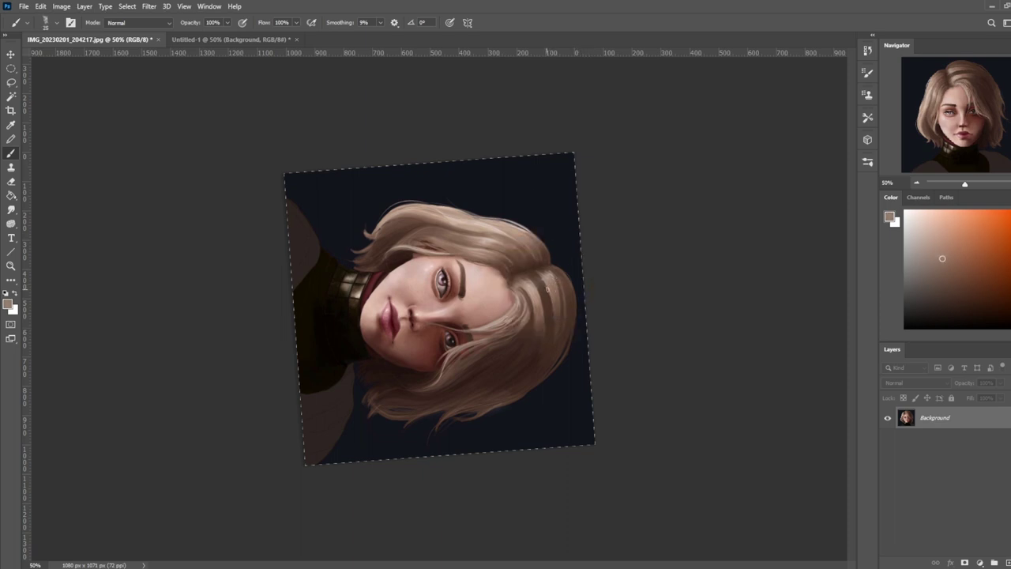
pyautogui.moveTo(535, 277); pyautogui.dragTo(525, 353)
pyautogui.hotkey('ctrl', 'z')
pyautogui.hotkey('ctrl', 'shift', 'z')
pyautogui.hotkey('ctrl', 'z')
pyautogui.moveTo(547, 272); pyautogui.dragTo(511, 395)
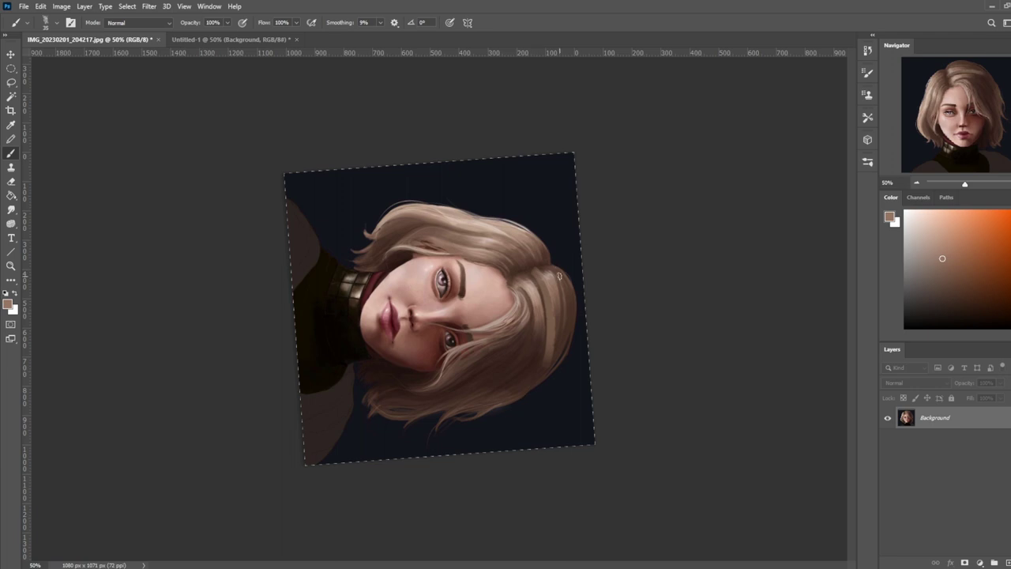
pyautogui.moveTo(559, 276); pyautogui.dragTo(555, 320)
pyautogui.moveTo(523, 291)
pyautogui.mouseDown()
pyautogui.moveTo(494, 375)
pyautogui.moveTo(565, 342)
pyautogui.moveTo(512, 384)
pyautogui.mouseUp()
pyautogui.press('Escape')
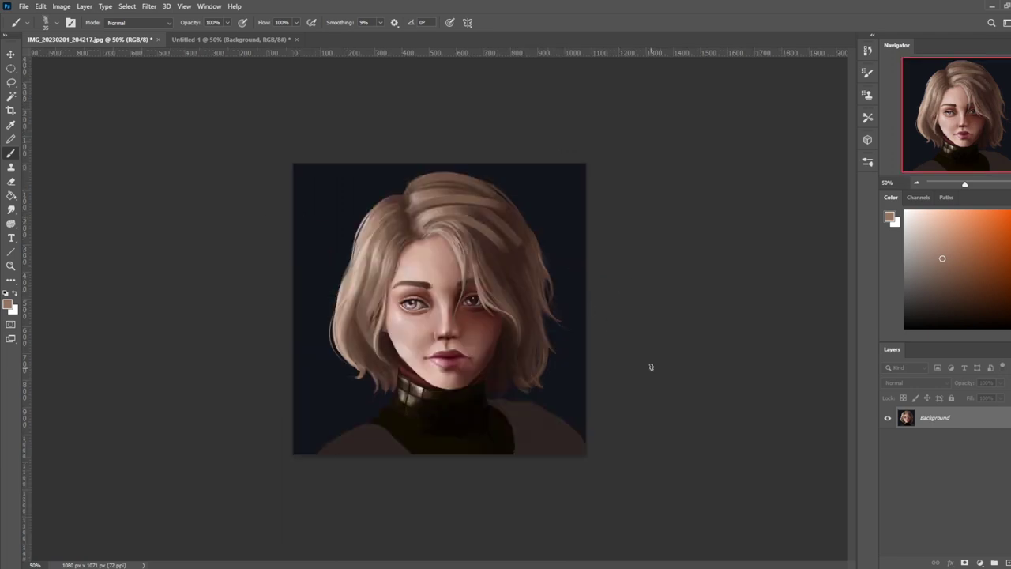
# - Sample dark browns and paint shadow strands from the parting across the fringe and down the lit side
pyautogui.keyDown('alt'); pyautogui.click(514, 220); pyautogui.keyUp('alt')
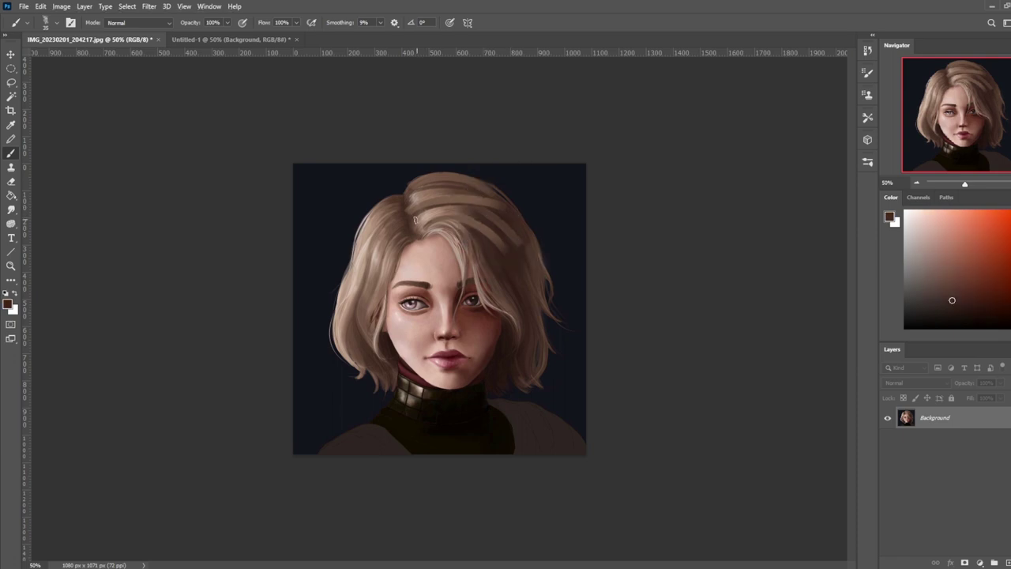
pyautogui.moveTo(425, 226); pyautogui.dragTo(467, 210)
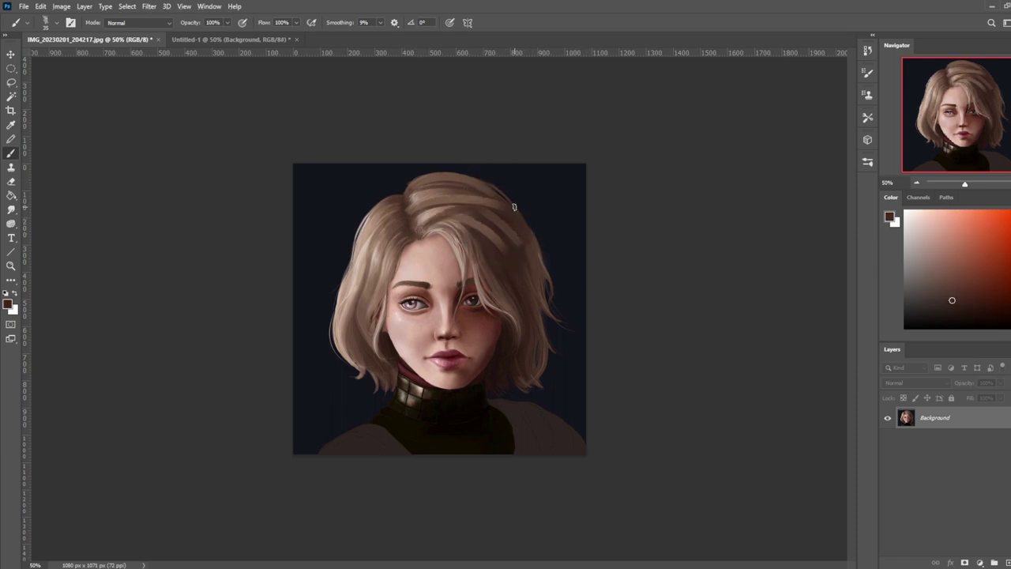
pyautogui.keyDown('alt'); pyautogui.click(395, 241); pyautogui.keyUp('alt')
pyautogui.moveTo(395, 223); pyautogui.dragTo(364, 286)
pyautogui.hotkey('ctrl', 'z')
pyautogui.moveTo(395, 223); pyautogui.dragTo(363, 304)
pyautogui.moveTo(406, 238); pyautogui.dragTo(381, 302)
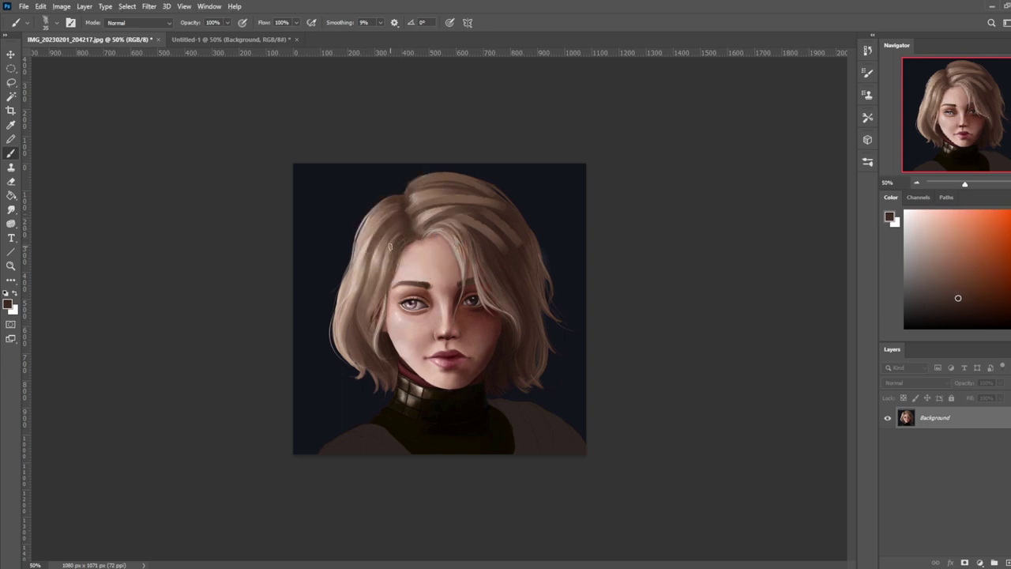
# - Undo the latest lit-side strokes and repaint dark strands beside the face and near the hair's outer edge
pyautogui.moveTo(387, 262); pyautogui.dragTo(361, 305)
pyautogui.hotkey('ctrl', 'z')
pyautogui.hotkey('ctrl', 'z')
pyautogui.moveTo(378, 258); pyautogui.dragTo(360, 323)
pyautogui.moveTo(386, 206); pyautogui.dragTo(357, 245)
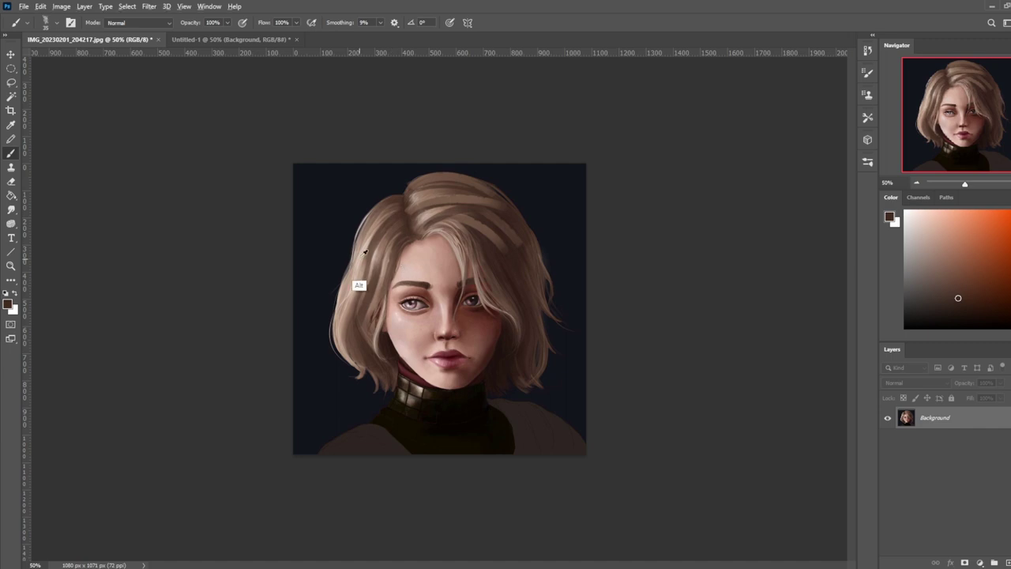
# - Sample a light beige from the lit hair and paint a highlight strand across the crown
pyautogui.keyDown('alt'); pyautogui.click(360, 260); pyautogui.keyUp('alt')
pyautogui.moveTo(409, 207); pyautogui.dragTo(477, 192)
pyautogui.moveTo(433, 216); pyautogui.dragTo(461, 203)
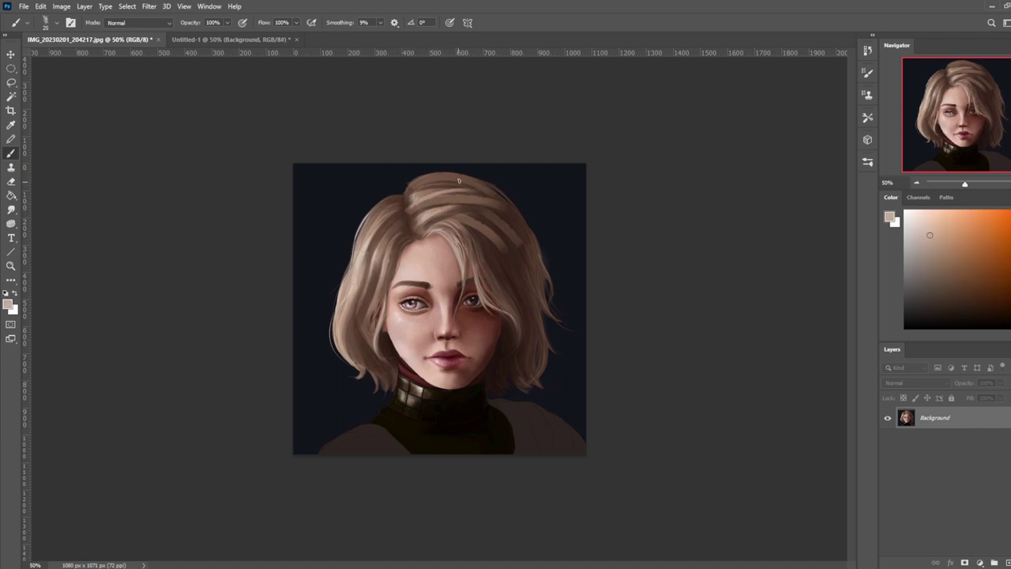
pyautogui.hotkey('ctrl', 'z')
pyautogui.hotkey('ctrl', 'z')
pyautogui.moveTo(420, 197)
pyautogui.mouseDown()
pyautogui.moveTo(480, 190)
pyautogui.moveTo(408, 190)
pyautogui.moveTo(481, 188)
pyautogui.mouseUp()
pyautogui.moveTo(442, 220)
pyautogui.mouseDown()
pyautogui.moveTo(512, 245)
pyautogui.moveTo(483, 220)
pyautogui.mouseUp()
pyautogui.hotkey('ctrl', 'z')
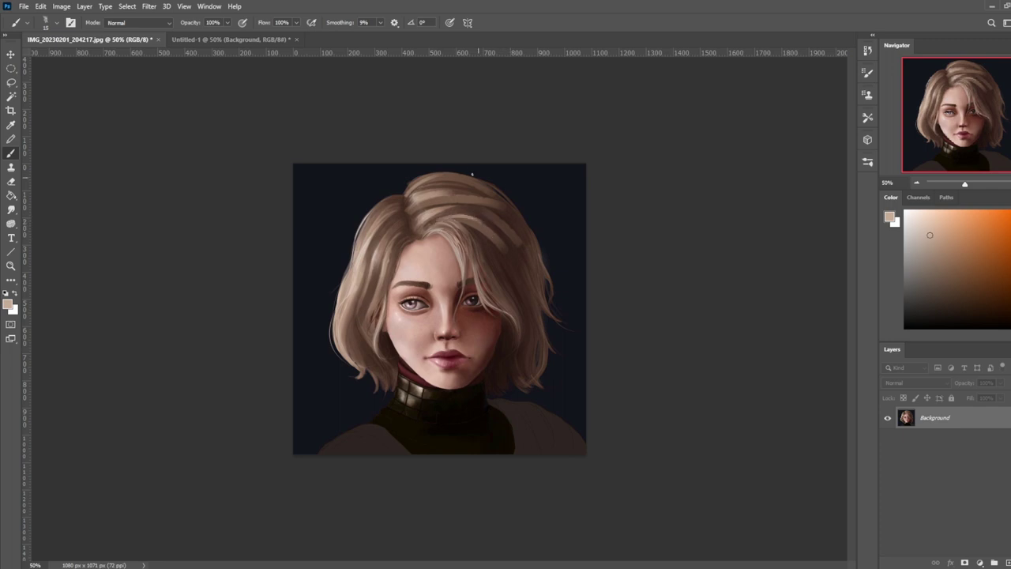
# - Sample dark browns from the crown and enlarge the brush to darken the clumps on the shaded side
pyautogui.keyDown('alt'); pyautogui.click(482, 190); pyautogui.keyUp('alt')
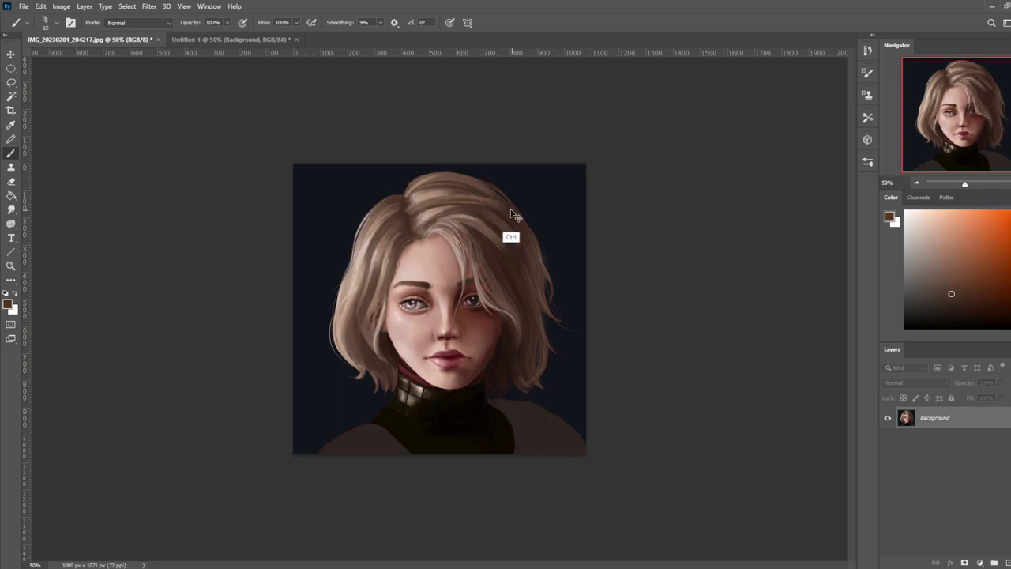
pyautogui.keyDown('alt'); pyautogui.click(497, 191); pyautogui.keyUp('alt')
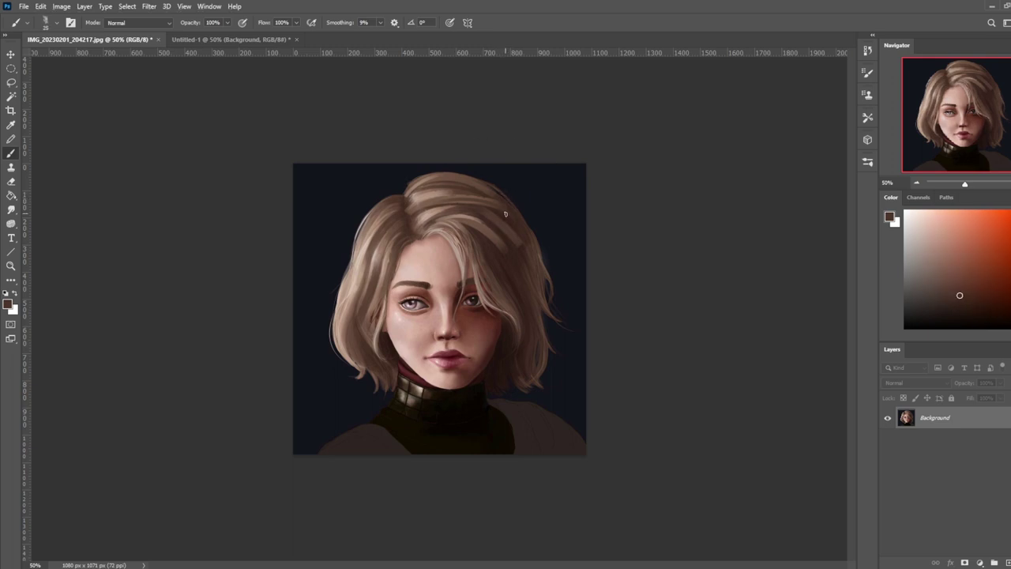
pyautogui.press(']')
pyautogui.keyDown('alt'); pyautogui.click(502, 210); pyautogui.keyUp('alt')
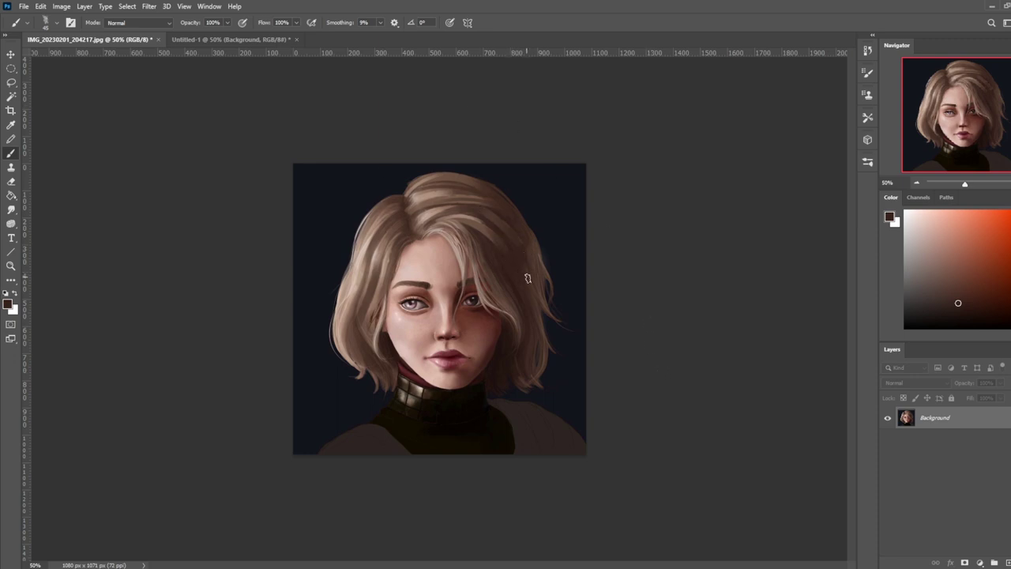
# - Paint a mid-brown strand down the outer lit side with a smaller brush and sample more browns from that area
pyautogui.keyDown('alt'); pyautogui.click(372, 272); pyautogui.keyUp('alt')
pyautogui.press('[')
pyautogui.moveTo(339, 291); pyautogui.dragTo(350, 355)
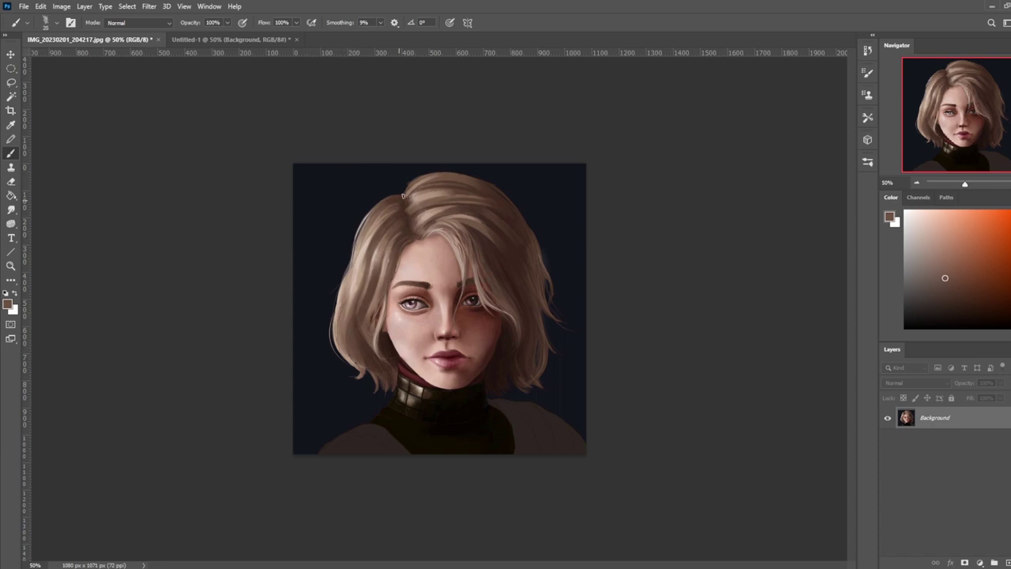
pyautogui.keyDown('alt'); pyautogui.click(368, 274); pyautogui.keyUp('alt')
pyautogui.keyDown('alt'); pyautogui.click(389, 268); pyautogui.keyUp('alt')
pyautogui.keyDown('alt'); pyautogui.click(384, 273); pyautogui.keyUp('alt')
# - Sample browns from the fringe and parting and paint a dark strand back towards the parting
pyautogui.keyDown('alt'); pyautogui.click(470, 210); pyautogui.keyUp('alt')
pyautogui.keyDown('alt'); pyautogui.click(401, 229); pyautogui.keyUp('alt')
pyautogui.moveTo(444, 207); pyautogui.dragTo(411, 199)
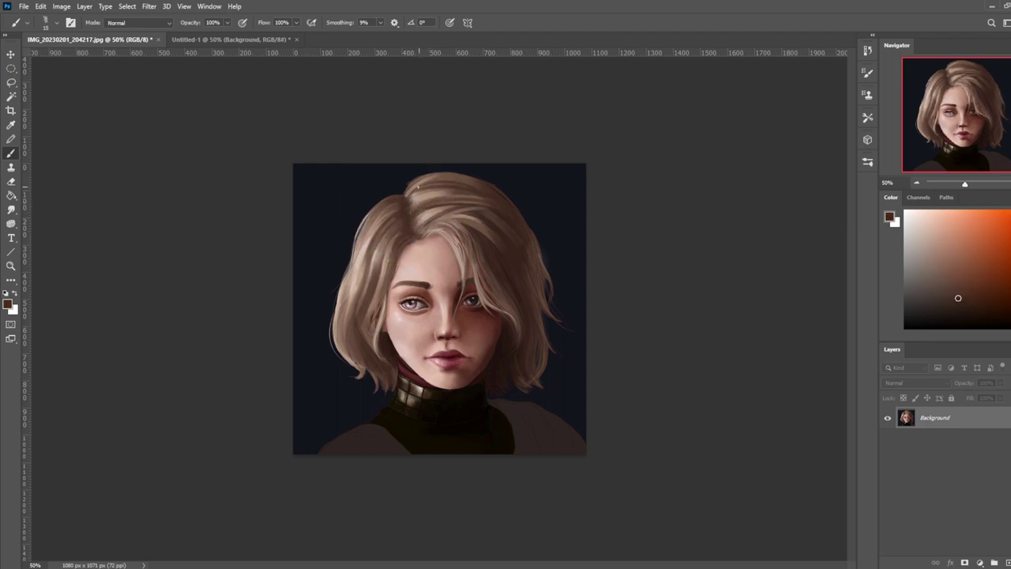
# - Paint a strand over the top of the crown and blend the surrounding clumps with sampled browns and beige
pyautogui.moveTo(474, 181); pyautogui.dragTo(425, 176)
pyautogui.keyDown('alt'); pyautogui.click(464, 194); pyautogui.keyUp('alt')
pyautogui.keyDown('alt'); pyautogui.click(498, 214); pyautogui.keyUp('alt')
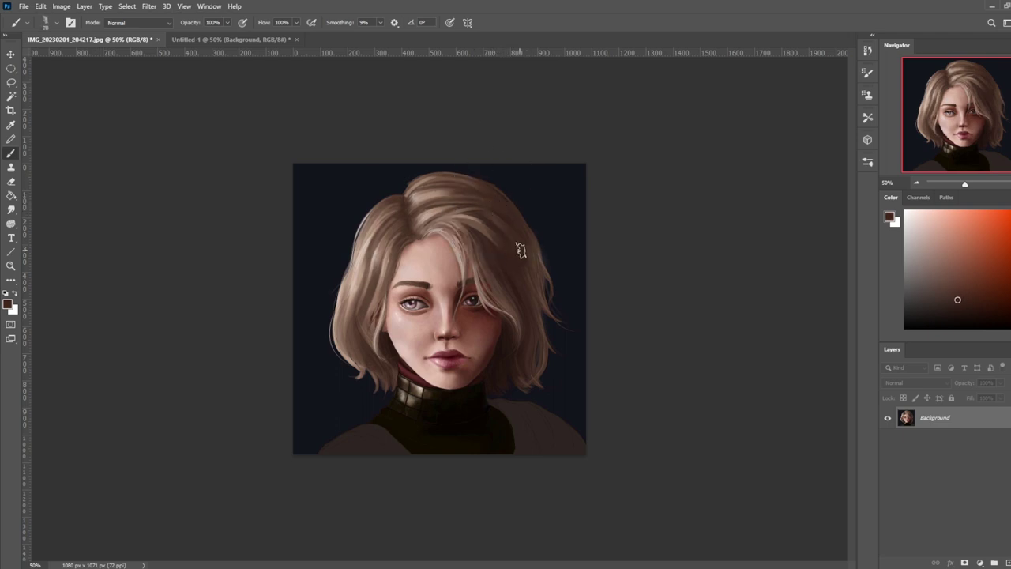
pyautogui.keyDown('alt'); pyautogui.click(400, 217); pyautogui.keyUp('alt')
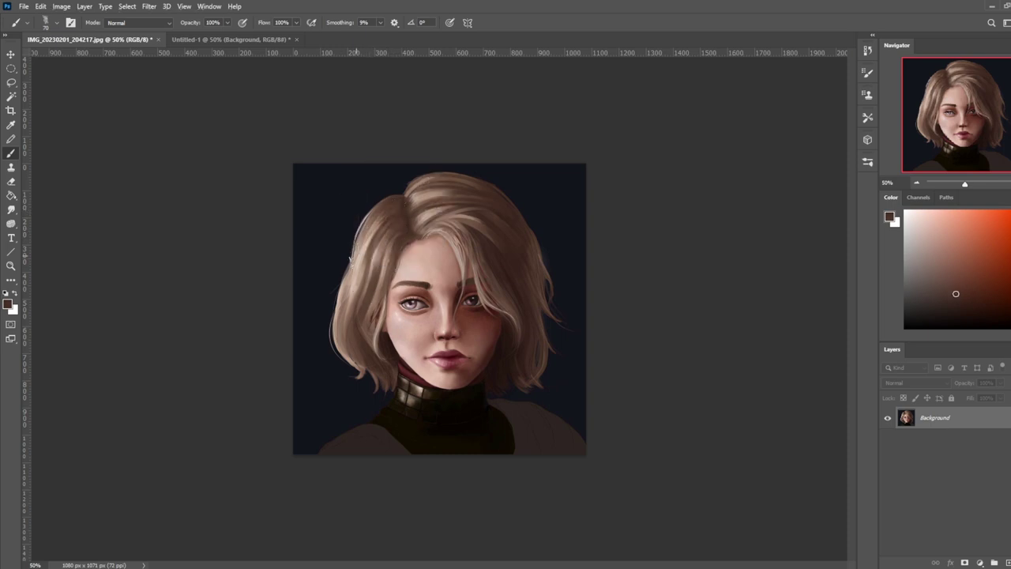
pyautogui.keyDown('alt'); pyautogui.click(365, 249); pyautogui.keyUp('alt')
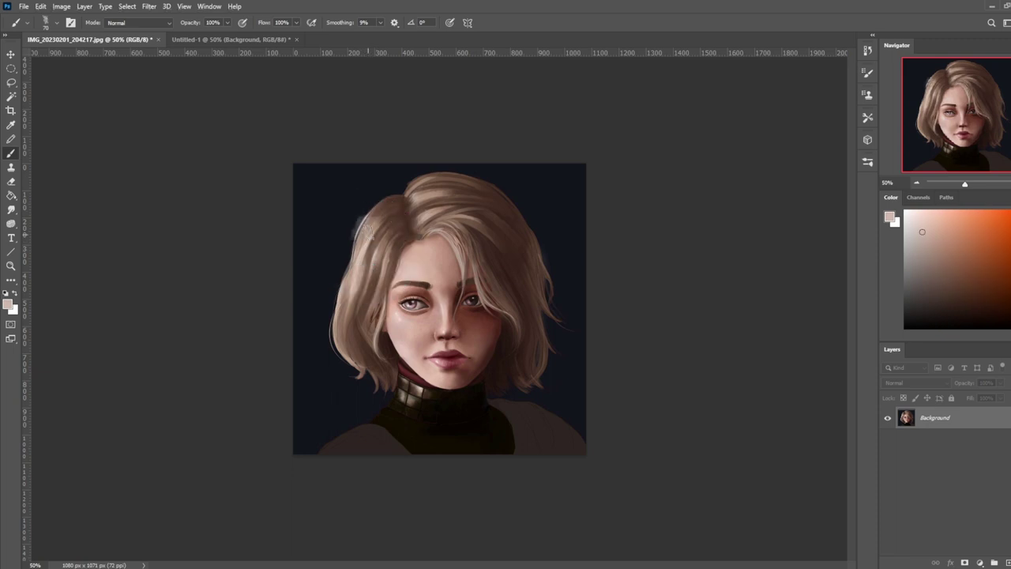
# - Try isolating the figure by selecting the dark background with the Magic Wand, and clear the selection
pyautogui.click(11, 95)
pyautogui.click(383, 194)
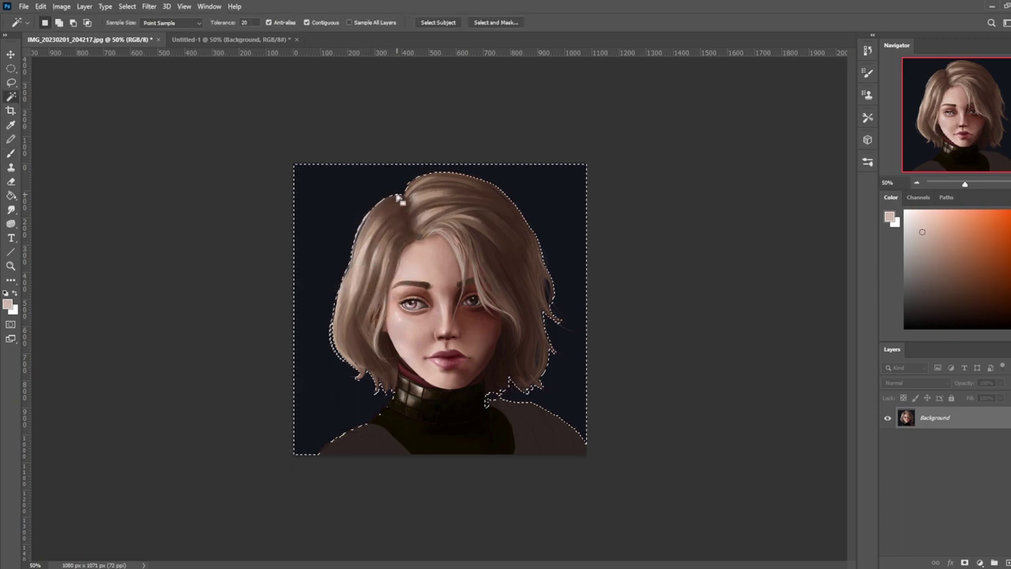
pyautogui.press('m')
pyautogui.rightClick(517, 307)
pyautogui.click(556, 325)
pyautogui.hotkey('ctrl', 'd')
# - Try painting light beige highlight strands on the upper lit side of the hair, and undo them
pyautogui.press('b')
pyautogui.moveTo(365, 210); pyautogui.dragTo(368, 226)
pyautogui.hotkey('ctrl', 'z')
pyautogui.moveTo(374, 212); pyautogui.dragTo(360, 233)
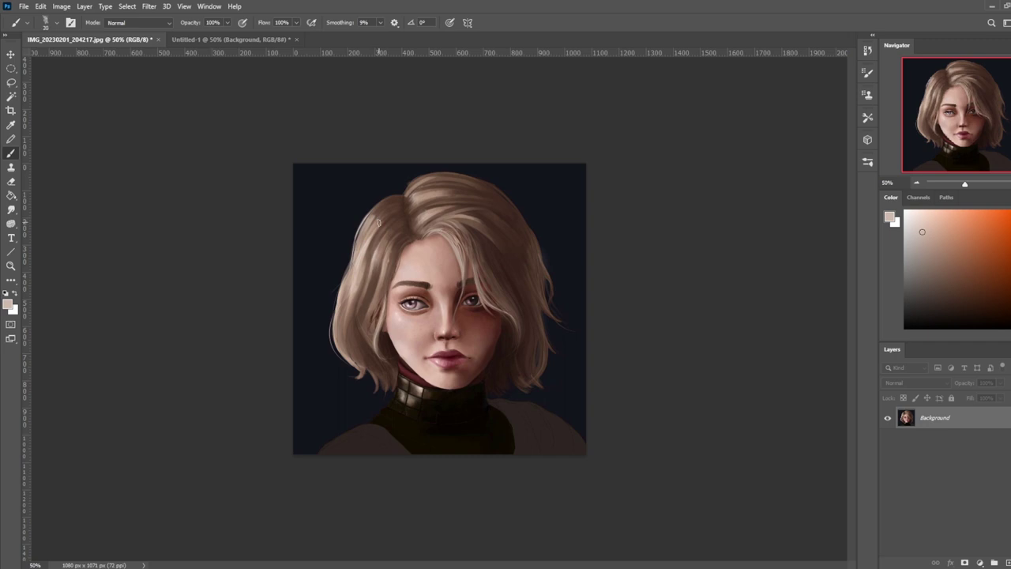
pyautogui.moveTo(367, 211)
pyautogui.mouseDown()
pyautogui.moveTo(398, 268)
pyautogui.moveTo(402, 259)
pyautogui.moveTo(395, 291)
pyautogui.mouseUp()
pyautogui.hotkey('ctrl', 'z')
pyautogui.hotkey('ctrl', 'z')
pyautogui.hotkey('ctrl', 'z')
# - Sample browns from the crown and paint a short strand rising from the parting, then pick up a light beige
pyautogui.keyDown('alt'); pyautogui.click(472, 190); pyautogui.keyUp('alt')
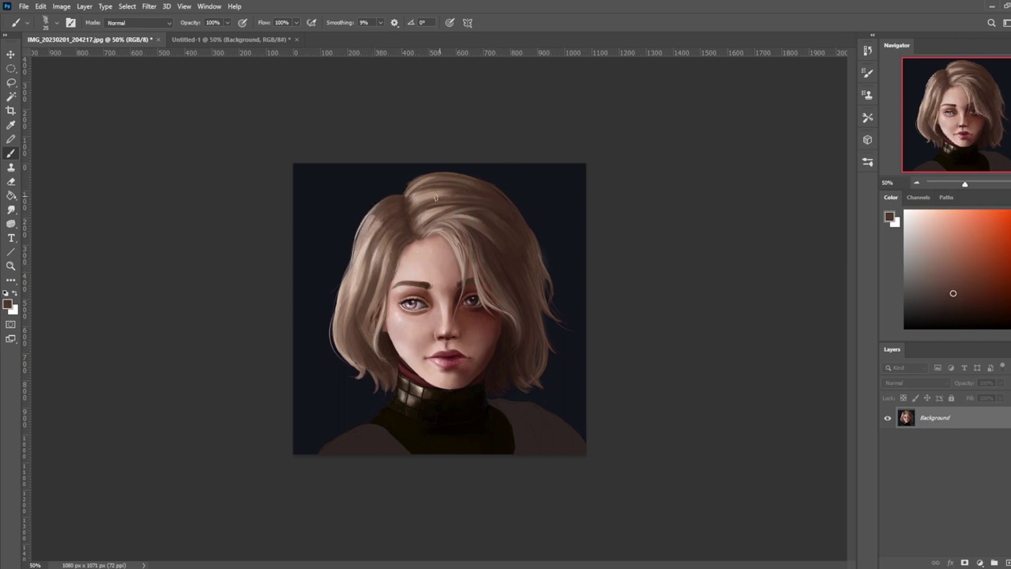
pyautogui.keyDown('alt'); pyautogui.click(407, 198); pyautogui.keyUp('alt')
pyautogui.moveTo(409, 205); pyautogui.dragTo(429, 192)
pyautogui.keyDown('alt'); pyautogui.click(429, 220); pyautogui.keyUp('alt')
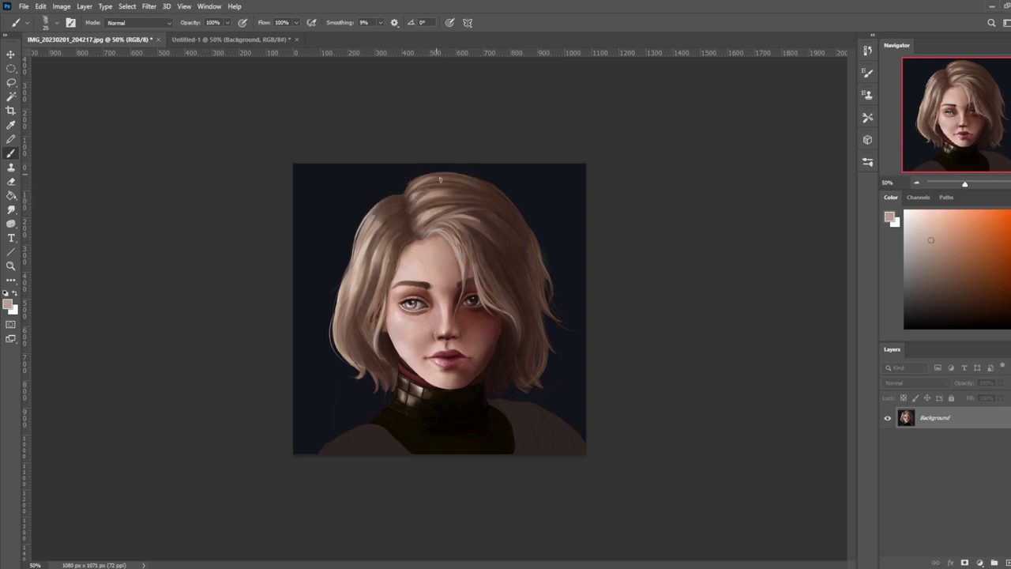
# - Enlarge the brush, set its opacity to 38%, and paint a soft beige stroke across the hair above the fringe
pyautogui.press(']')
pyautogui.press(']')
pyautogui.press(']')
pyautogui.press(']')
pyautogui.press(']')
pyautogui.press(']')
pyautogui.press(']')
pyautogui.press(']')
pyautogui.press(']')
pyautogui.click(418, 190)
pyautogui.click(227, 23)
pyautogui.moveTo(228, 28); pyautogui.dragTo(182, 57)
pyautogui.moveTo(426, 216)
pyautogui.mouseDown()
pyautogui.moveTo(427, 205)
pyautogui.moveTo(460, 215)
pyautogui.mouseUp()
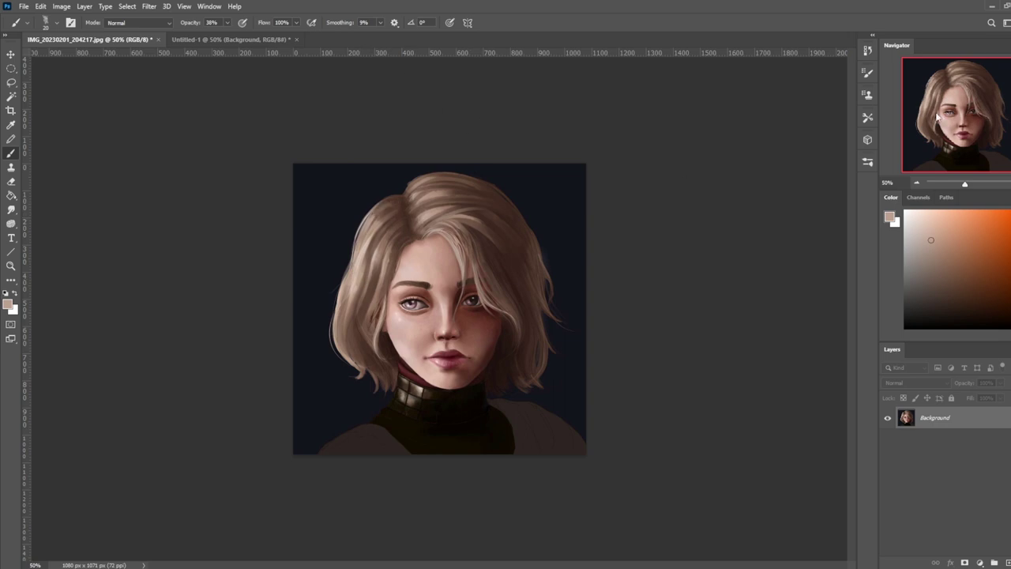
# - Set the brush opacity to 70% and touch up the fringe with sampled hair tones, undoing the last change
pyautogui.keyDown('alt'); pyautogui.click(463, 237); pyautogui.keyUp('alt')
pyautogui.moveTo(463, 238)
pyautogui.mouseDown()
pyautogui.moveTo(452, 231)
pyautogui.moveTo(461, 237)
pyautogui.mouseUp()
pyautogui.press('7')
pyautogui.press('alt')
pyautogui.keyDown('alt'); pyautogui.click(440, 231); pyautogui.keyUp('alt')
pyautogui.keyDown('alt'); pyautogui.click(462, 261); pyautogui.keyUp('alt')
pyautogui.hotkey('ctrl', 'z')
# - Try blending a wider stroke of sampled colour into the root of the fringe, and undo it
pyautogui.keyDown('alt'); pyautogui.click(474, 226); pyautogui.keyUp('alt')
pyautogui.press(']')
pyautogui.press(']')
pyautogui.moveTo(440, 229)
pyautogui.mouseDown()
pyautogui.moveTo(461, 289)
pyautogui.moveTo(459, 246)
pyautogui.moveTo(446, 231)
pyautogui.mouseUp()
pyautogui.hotkey('ctrl', 'z')
# - Sample dark browns around the fringe and shaded side, and darken the larger clumps on the shaded side with a wider brush
pyautogui.keyDown('alt'); pyautogui.click(482, 276); pyautogui.keyUp('alt')
pyautogui.keyDown('alt'); pyautogui.click(474, 244); pyautogui.keyUp('alt')
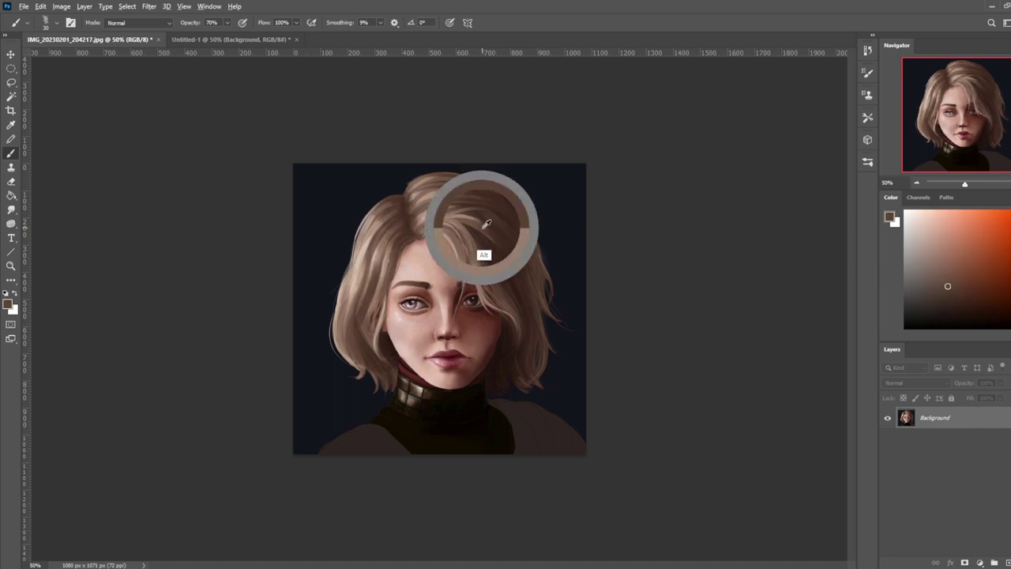
pyautogui.keyDown('alt'); pyautogui.click(542, 300); pyautogui.keyUp('alt')
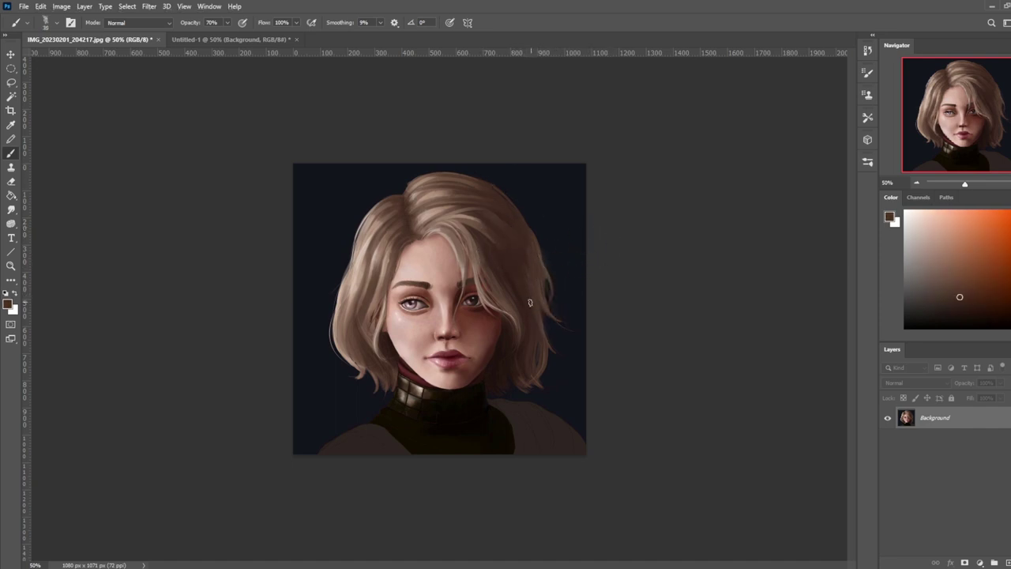
pyautogui.keyDown('alt'); pyautogui.click(544, 312); pyautogui.keyUp('alt')
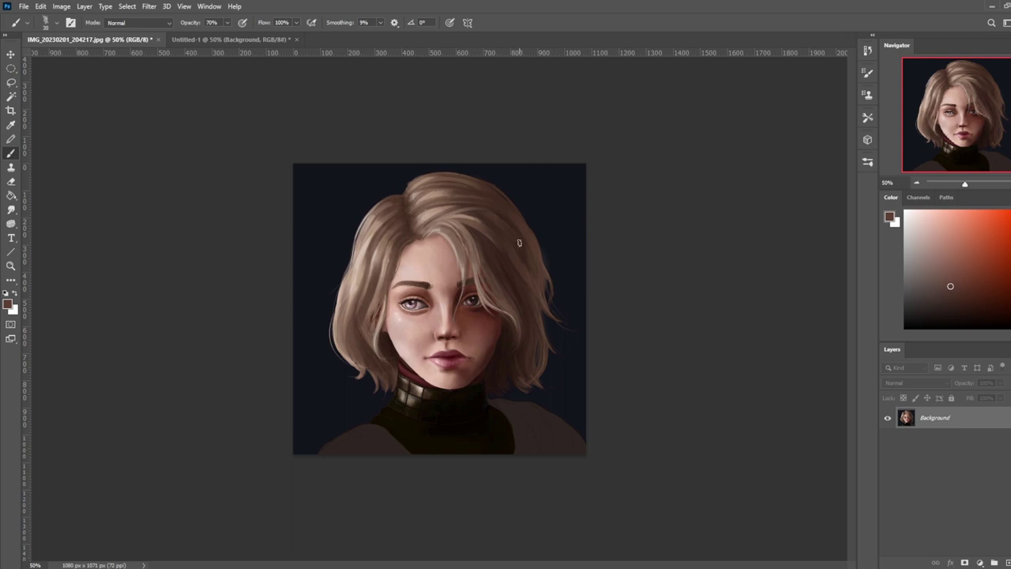
pyautogui.press('[')
pyautogui.press(']')
pyautogui.press(']')
pyautogui.press(']')
pyautogui.keyDown('alt'); pyautogui.click(513, 326); pyautogui.keyUp('alt')
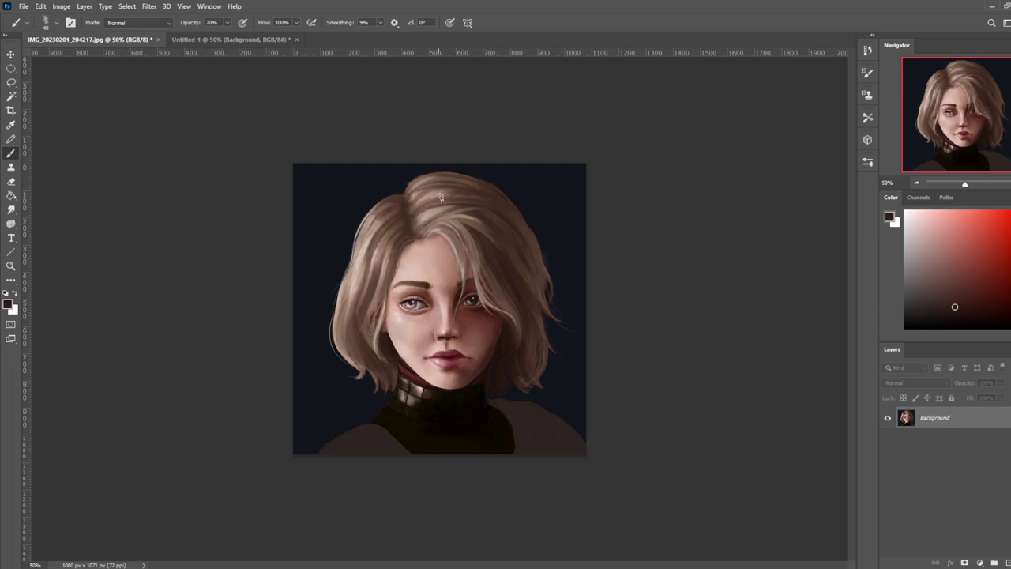
# - Paint a light beige strand down the outer lit side of the hair and sample browns for the adjoining shadows
pyautogui.keyDown('alt'); pyautogui.click(355, 295); pyautogui.keyUp('alt')
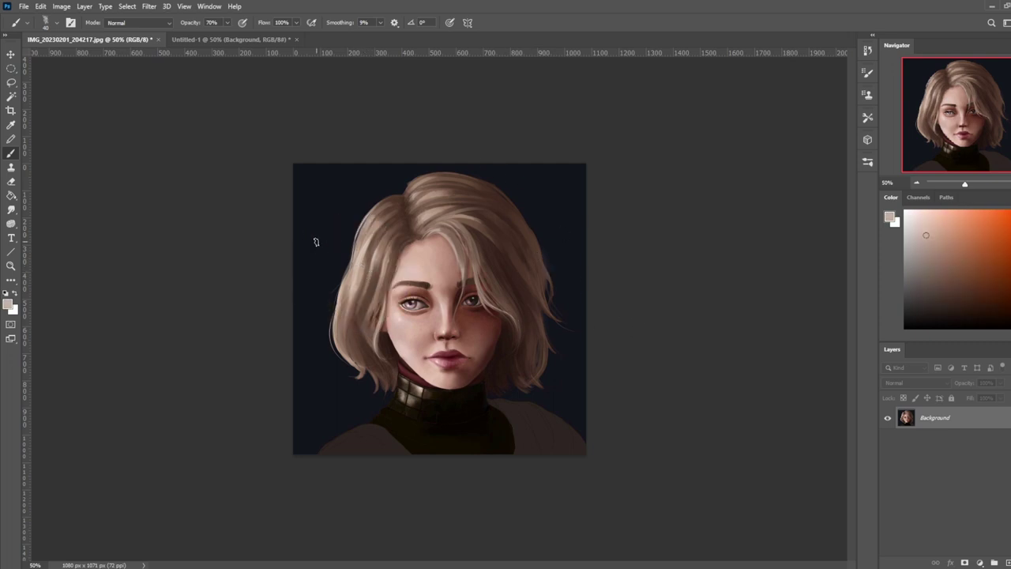
pyautogui.press('[')
pyautogui.press('[')
pyautogui.moveTo(349, 314); pyautogui.dragTo(344, 359)
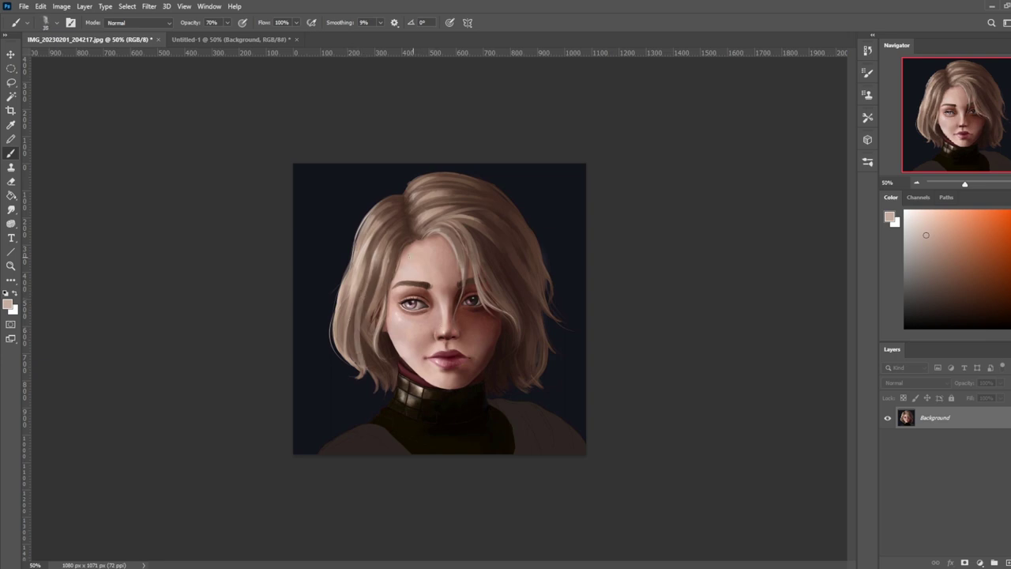
pyautogui.keyDown('alt'); pyautogui.click(374, 315); pyautogui.keyUp('alt')
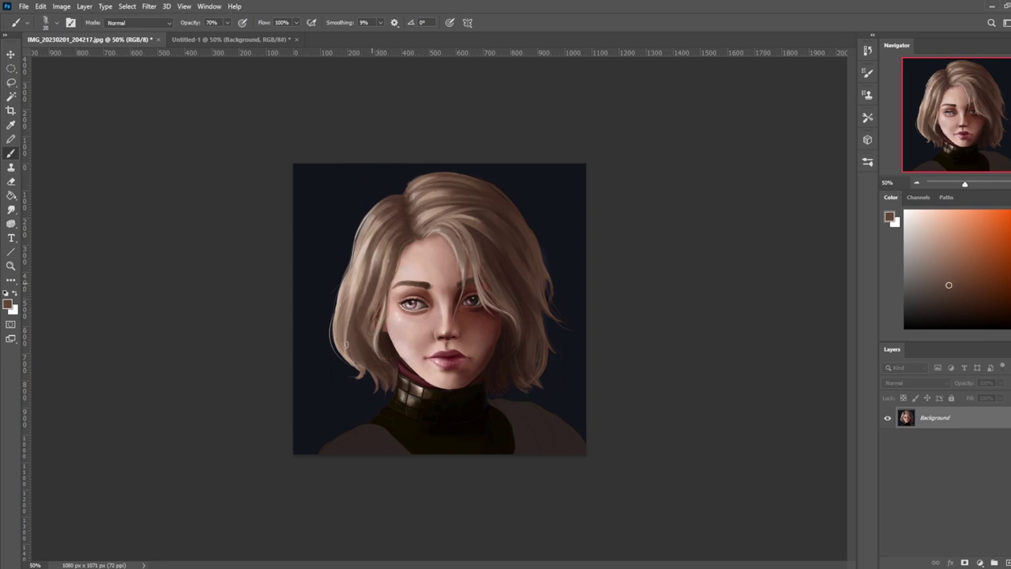
pyautogui.keyDown('alt'); pyautogui.click(391, 369); pyautogui.keyUp('alt')
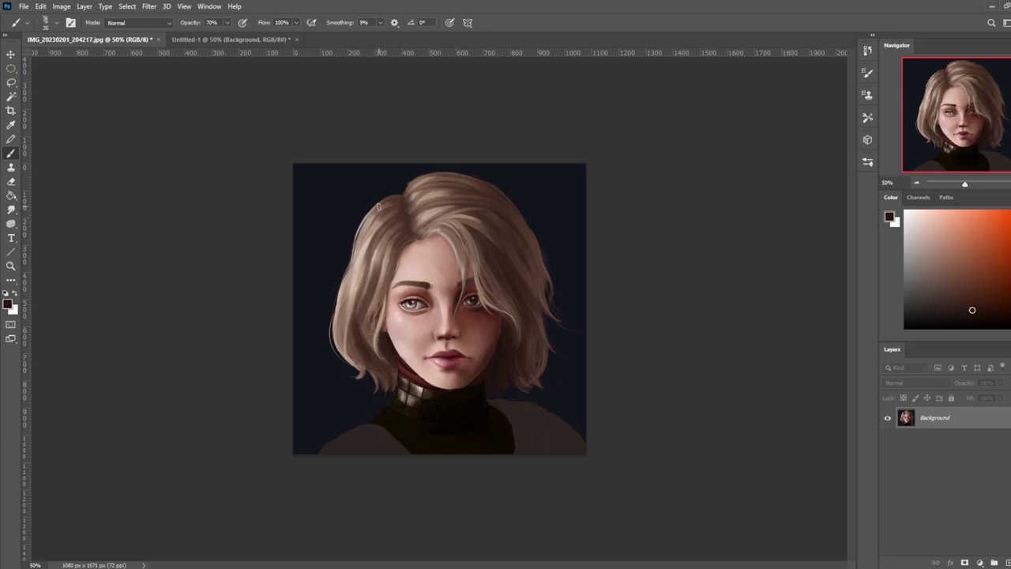
# - Deepen the shadows between the lower clumps on the lit side with sampled dark browns
pyautogui.keyDown('alt'); pyautogui.click(377, 317); pyautogui.keyUp('alt')
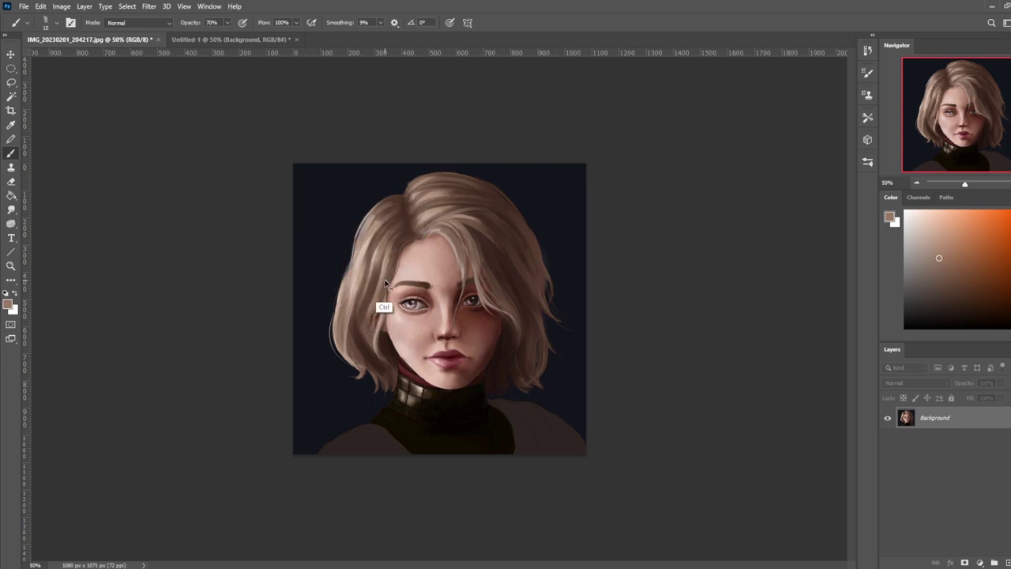
pyautogui.keyDown('alt'); pyautogui.click(361, 343); pyautogui.keyUp('alt')
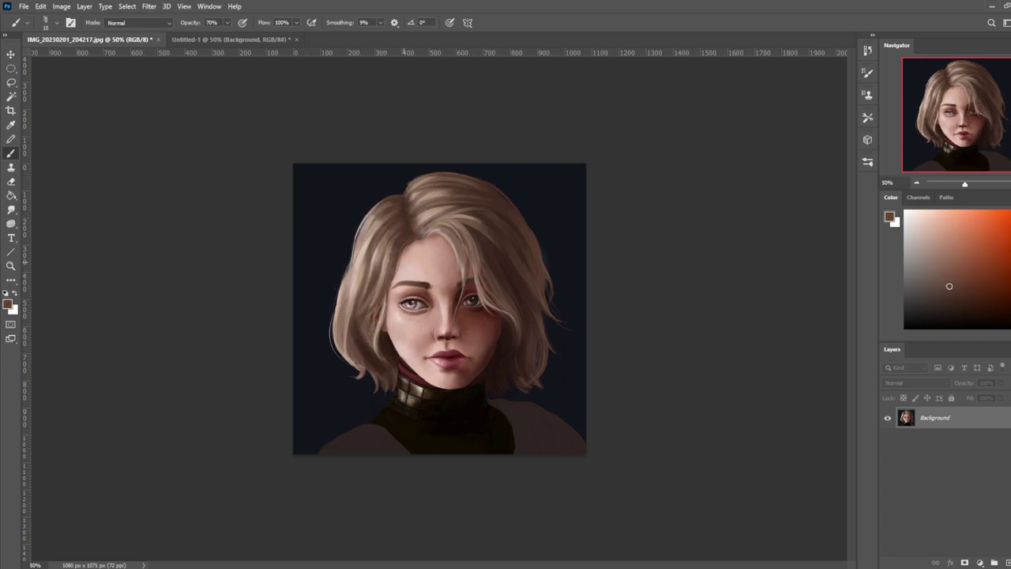
pyautogui.keyDown('alt'); pyautogui.click(364, 345); pyautogui.keyUp('alt')
pyautogui.keyDown('alt'); pyautogui.click(382, 372); pyautogui.keyUp('alt')
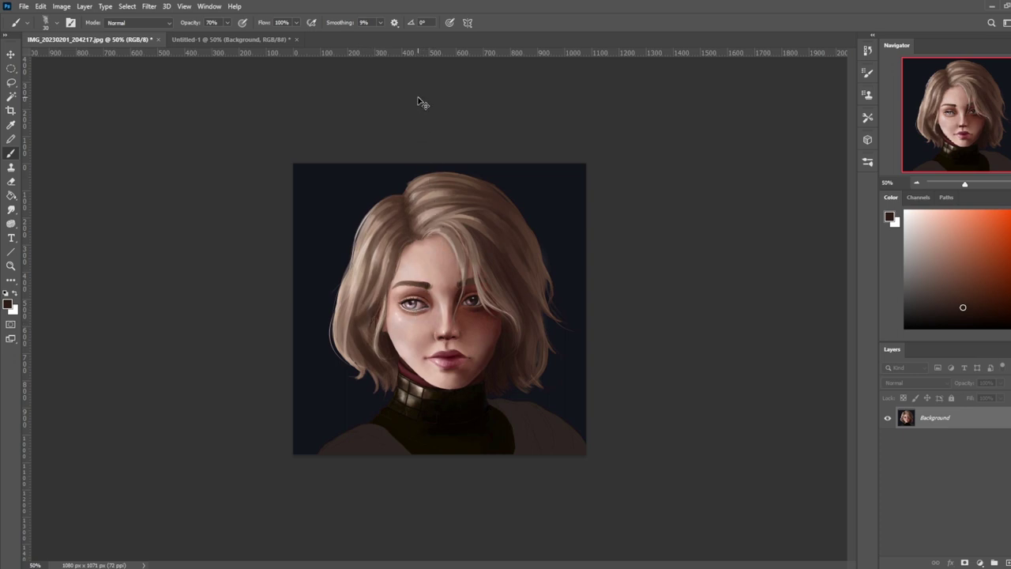
pyautogui.keyDown('alt'); pyautogui.click(383, 347); pyautogui.keyUp('alt')
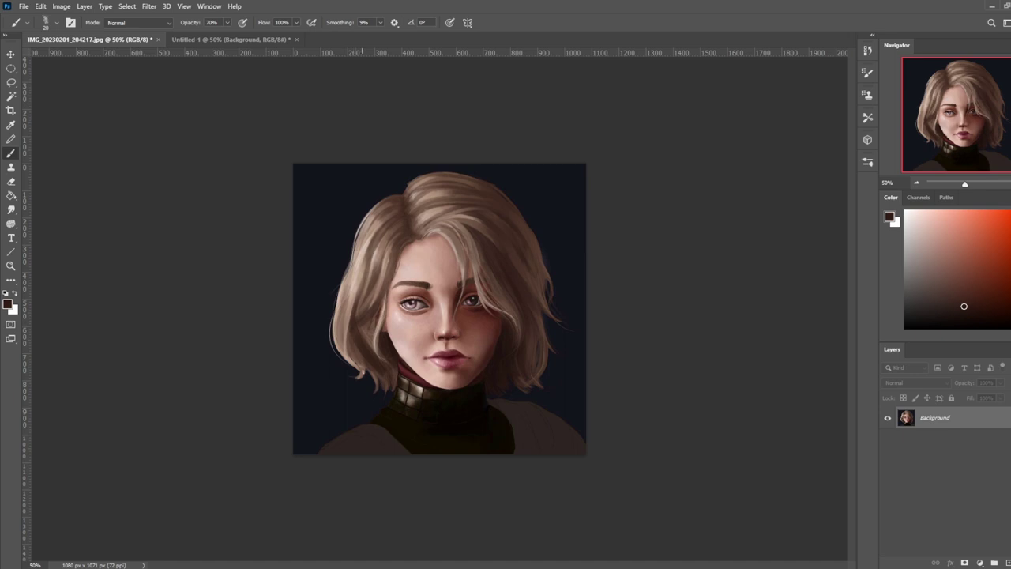
pyautogui.moveTo(351, 325); pyautogui.dragTo(372, 367)
# - Refine the light strands on the lit side with sampled beiges and clear any active selection
pyautogui.keyDown('alt'); pyautogui.click(353, 280); pyautogui.keyUp('alt')
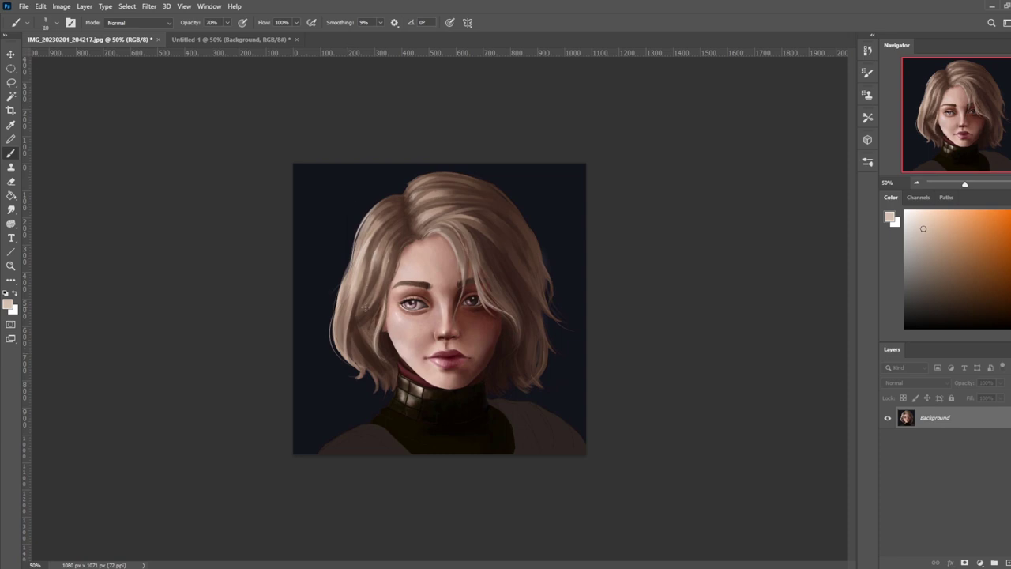
pyautogui.keyDown('alt'); pyautogui.click(342, 321); pyautogui.keyUp('alt')
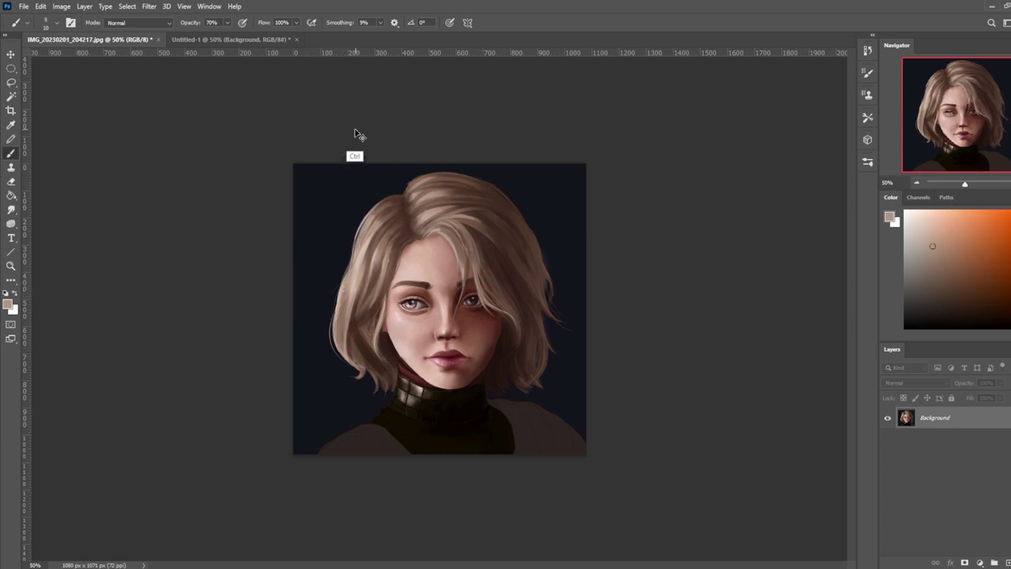
pyautogui.rightClick(464, 295)
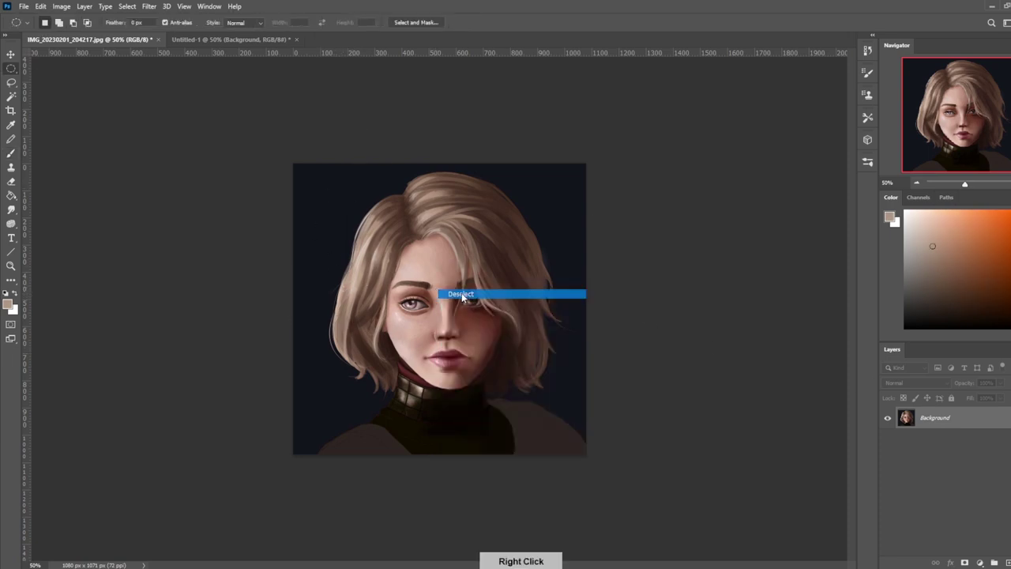
pyautogui.press('Escape')
# - Create a new layer and paint a beige flyaway strand curling out from the outer edge of the lit side
pyautogui.keyDown('alt'); pyautogui.click(353, 279); pyautogui.keyUp('alt')
pyautogui.moveTo(329, 286); pyautogui.dragTo(335, 338)
pyautogui.hotkey('ctrl', 'z')
pyautogui.click(1008, 563)
pyautogui.moveTo(343, 278); pyautogui.dragTo(330, 324)
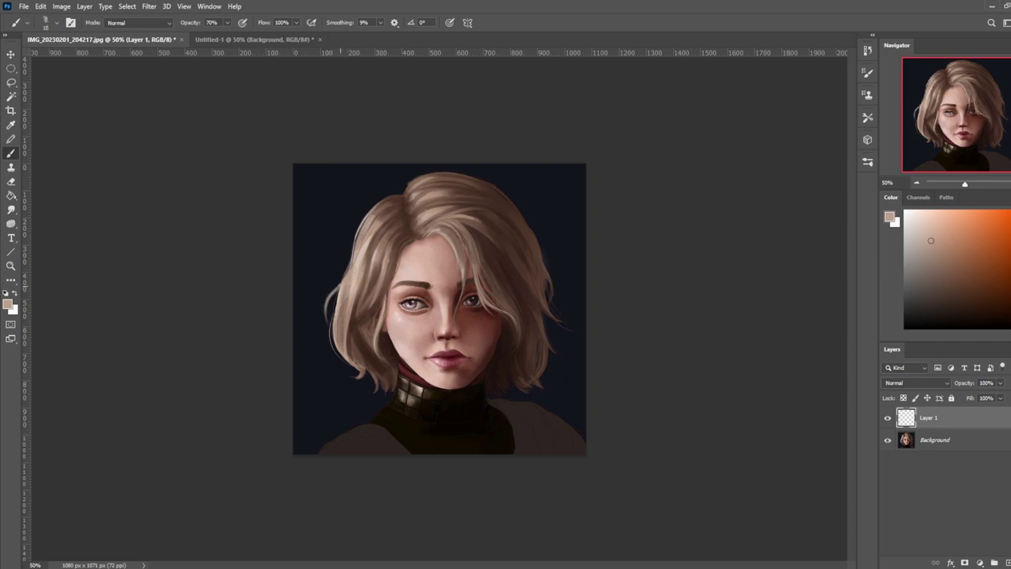
# - Shape the flyaway strand on the lit outer edge with thin sampled beige strokes, undoing the unwanted ones
pyautogui.keyDown('alt'); pyautogui.click(343, 290); pyautogui.keyUp('alt')
pyautogui.press('[')
pyautogui.moveTo(341, 282); pyautogui.dragTo(359, 221)
pyautogui.hotkey('ctrl', 'z')
pyautogui.moveTo(340, 294)
pyautogui.mouseDown()
pyautogui.moveTo(332, 315)
pyautogui.moveTo(351, 343)
pyautogui.mouseUp()
pyautogui.hotkey('ctrl', 'z')
pyautogui.moveTo(343, 291); pyautogui.dragTo(334, 320)
pyautogui.moveTo(349, 263); pyautogui.dragTo(332, 320)
pyautogui.hotkey('ctrl', 'z')
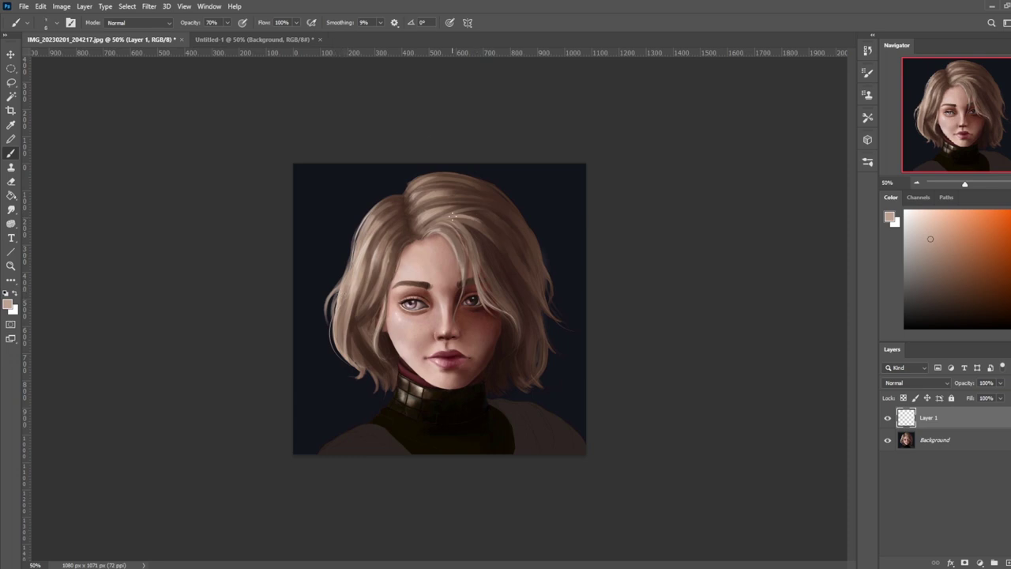
# - Check the hair references in Untitled-1, return to the portrait, and add another thin stray strand beside the lit outer edge
pyautogui.click(262, 39)
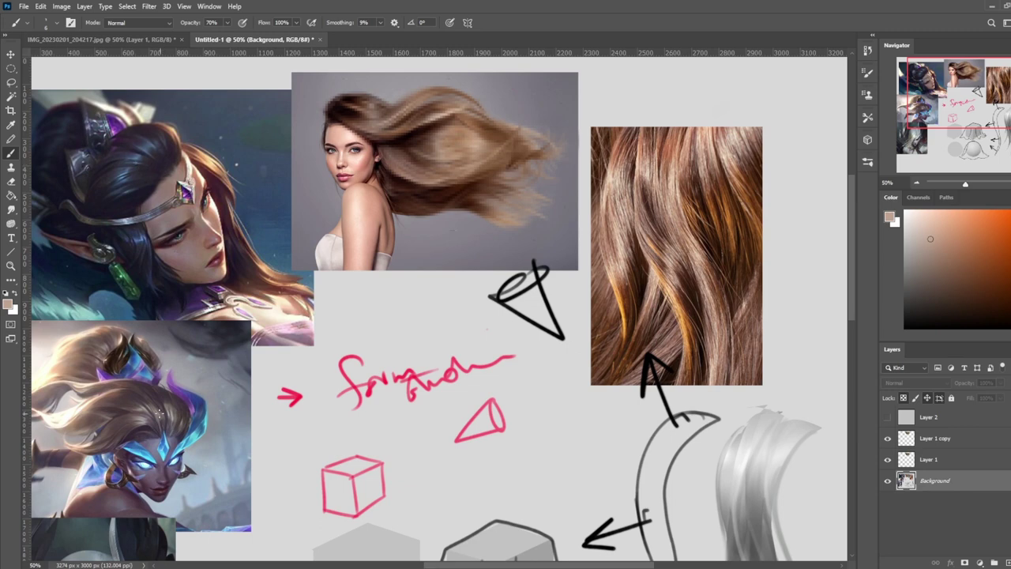
pyautogui.click(147, 41)
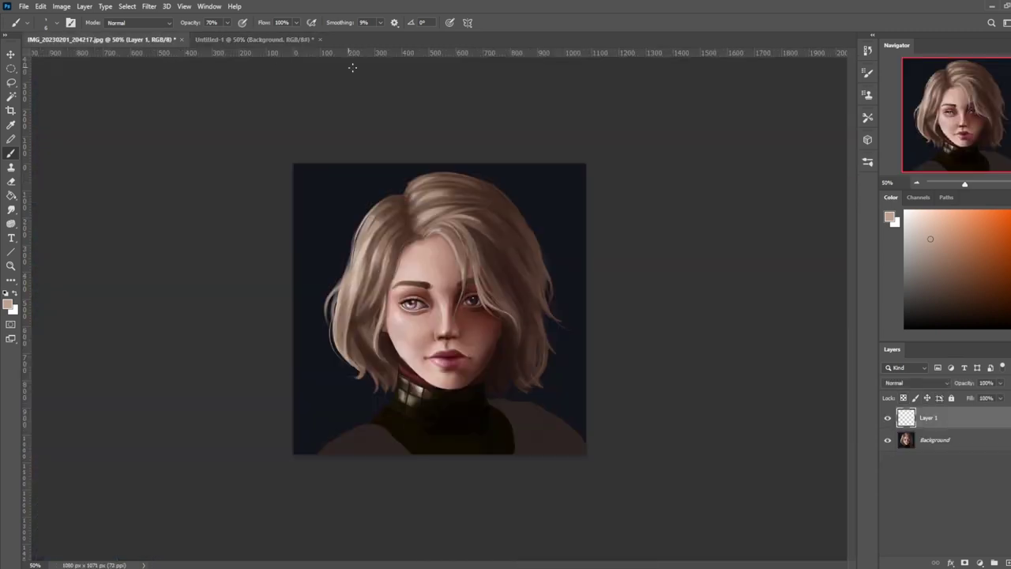
pyautogui.keyDown('alt'); pyautogui.click(340, 307); pyautogui.keyUp('alt')
pyautogui.moveTo(329, 314)
pyautogui.mouseDown()
pyautogui.moveTo(322, 362)
pyautogui.moveTo(328, 324)
pyautogui.mouseUp()
pyautogui.hotkey('ctrl', 'z')
pyautogui.hotkey('ctrl', 'z')
pyautogui.press(']')
pyautogui.hotkey('ctrl', 'shift', 'z')
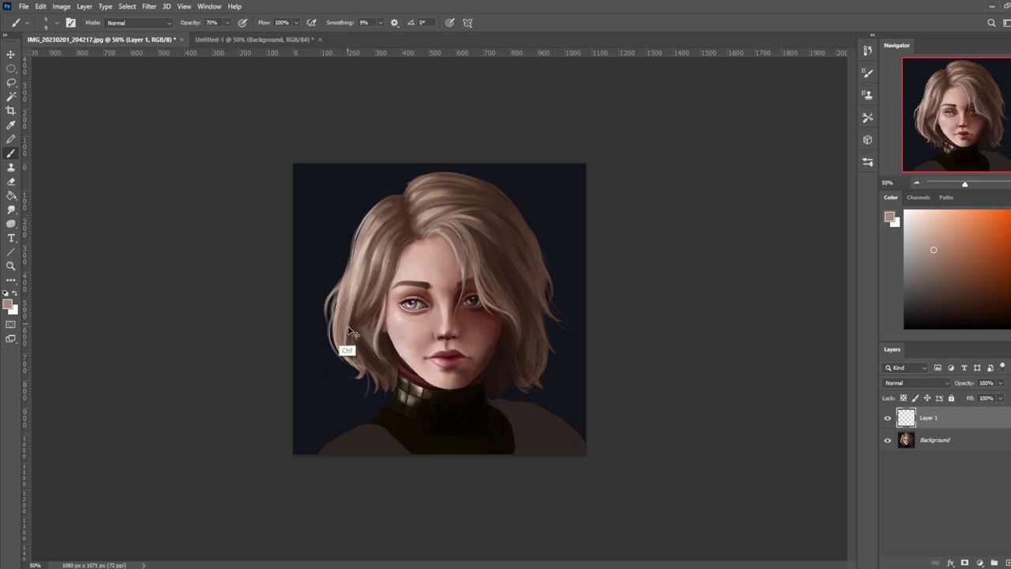
# - Set the brush opacity to 100% and tidy the lower hair tips on the lit side with the dark background colour
pyautogui.press('d')
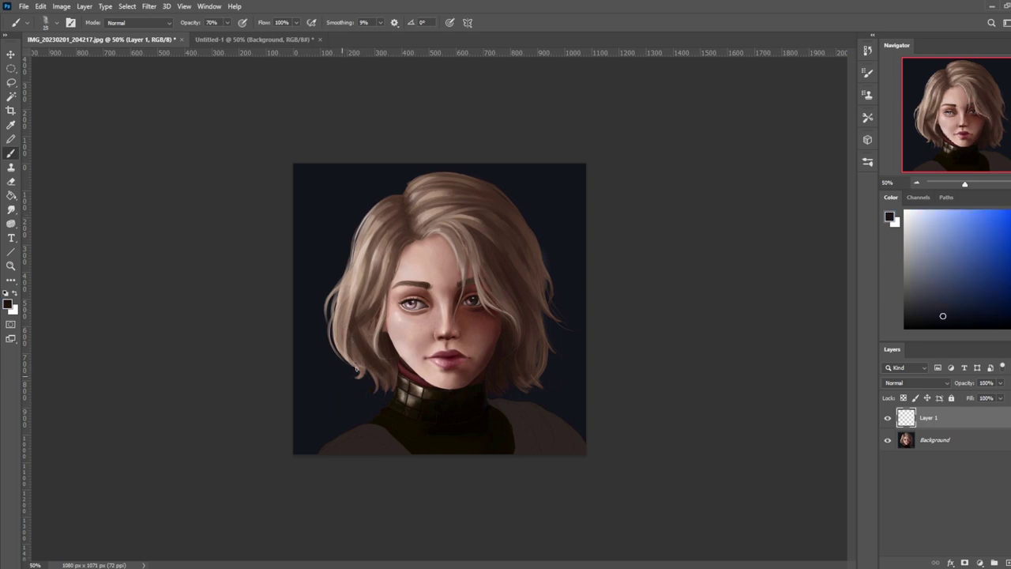
pyautogui.click(227, 23)
pyautogui.moveTo(228, 36); pyautogui.dragTo(257, 40)
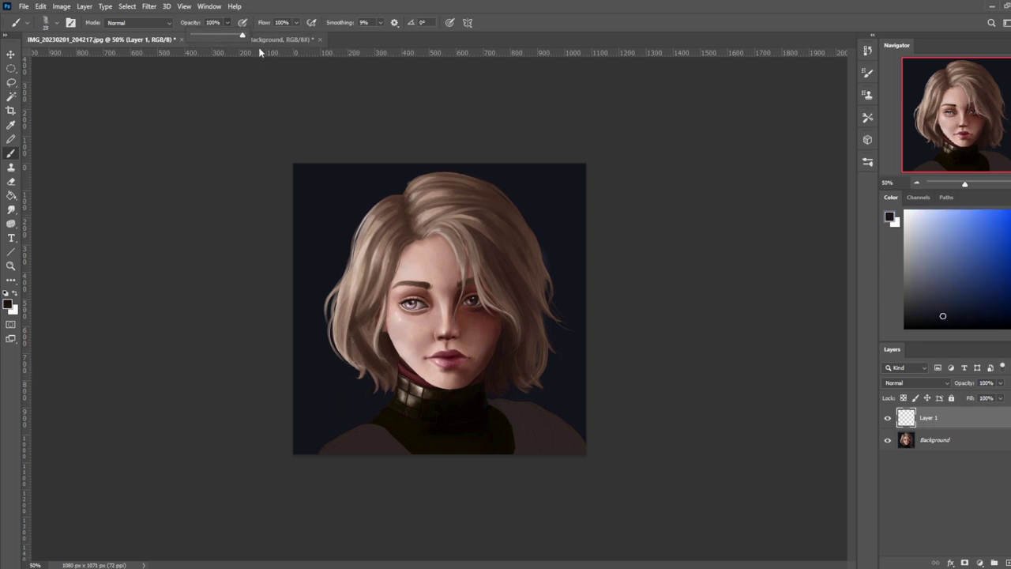
pyautogui.keyDown('alt'); pyautogui.click(369, 391); pyautogui.keyUp('alt')
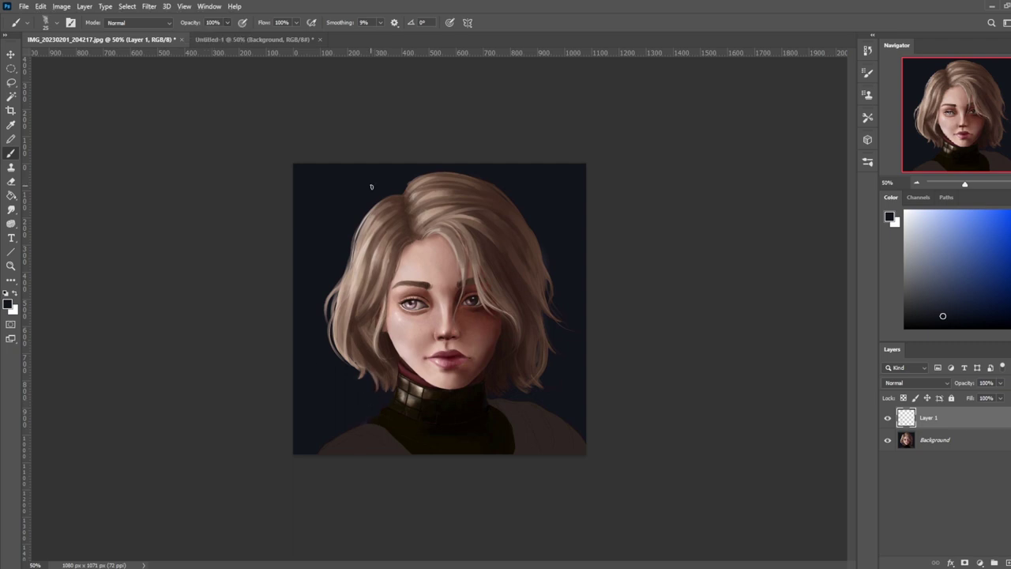
# - Sample dark brown from the hair shadows and paint a thin dark strand curving down from the parting on the lit side
pyautogui.keyDown('alt'); pyautogui.click(406, 219); pyautogui.keyUp('alt')
pyautogui.press('[')
pyautogui.press('[')
pyautogui.keyDown('alt'); pyautogui.click(388, 342); pyautogui.keyUp('alt')
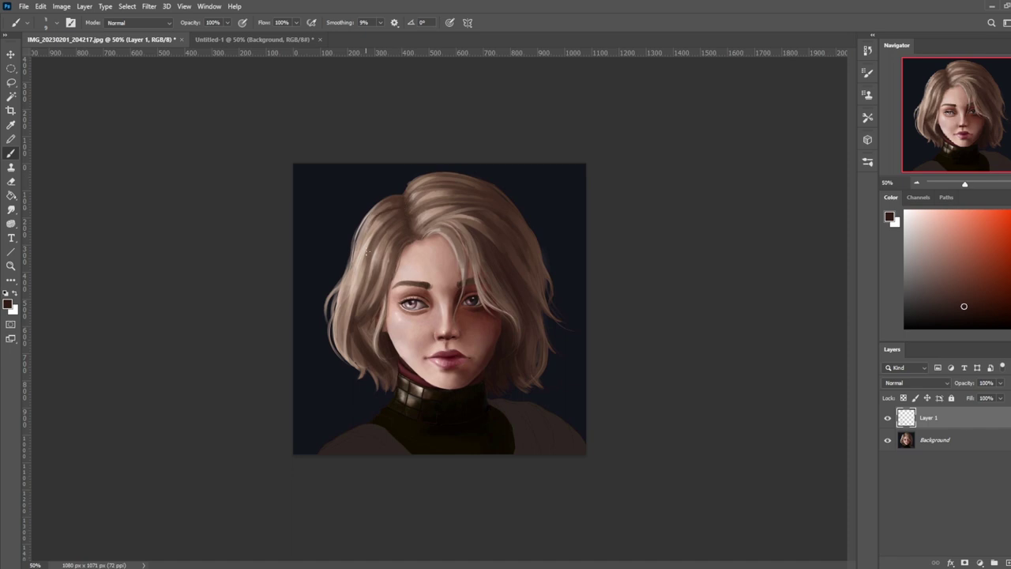
pyautogui.moveTo(386, 208); pyautogui.dragTo(369, 229)
pyautogui.press('p')
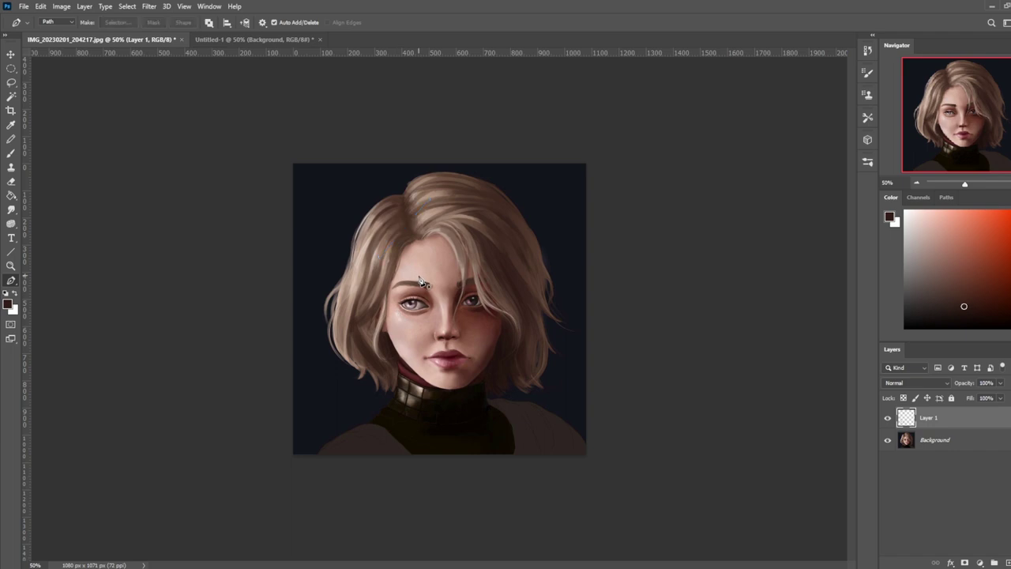
pyautogui.press('b')
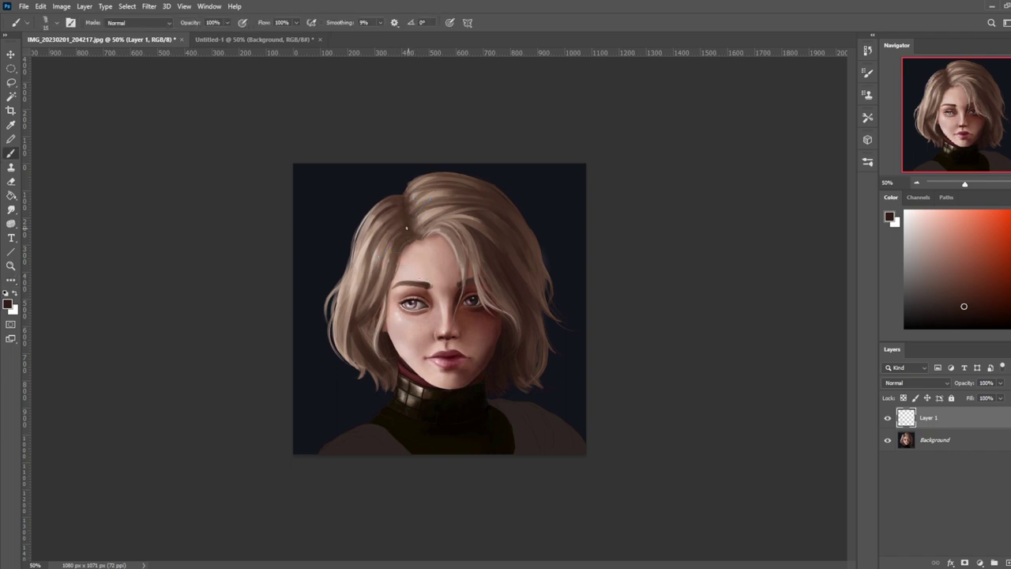
# - Paint dark brown strands beside the forehead and down the middle of the lit side, redoing one stroke, and sample a softer brown
pyautogui.moveTo(399, 248); pyautogui.dragTo(386, 274)
pyautogui.moveTo(371, 230); pyautogui.dragTo(363, 289)
pyautogui.hotkey('ctrl', 'z')
pyautogui.moveTo(368, 245); pyautogui.dragTo(362, 296)
pyautogui.keyDown('alt'); pyautogui.click(368, 282); pyautogui.keyUp('alt')
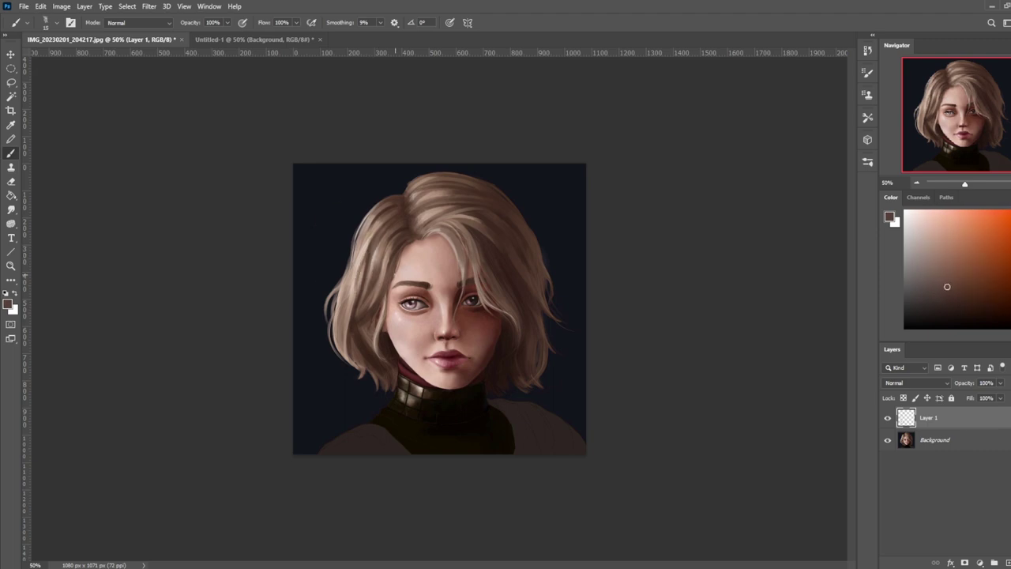
# - Switch to the Dodge tool with the Highlights range and merge Layer 1 down into the Background
pyautogui.click(11, 223)
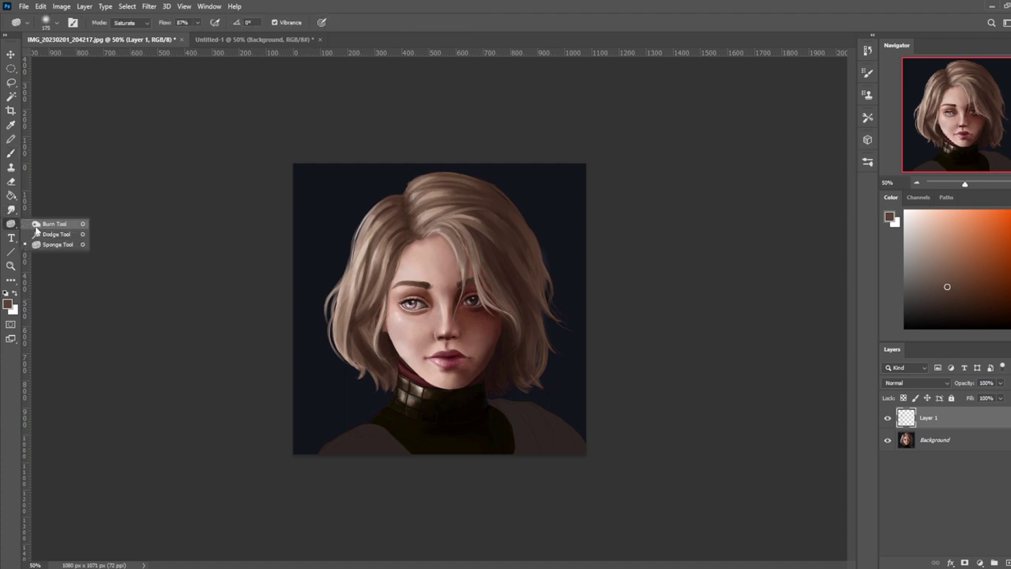
pyautogui.click(56, 235)
pyautogui.press('[')
pyautogui.press('[')
pyautogui.press('[')
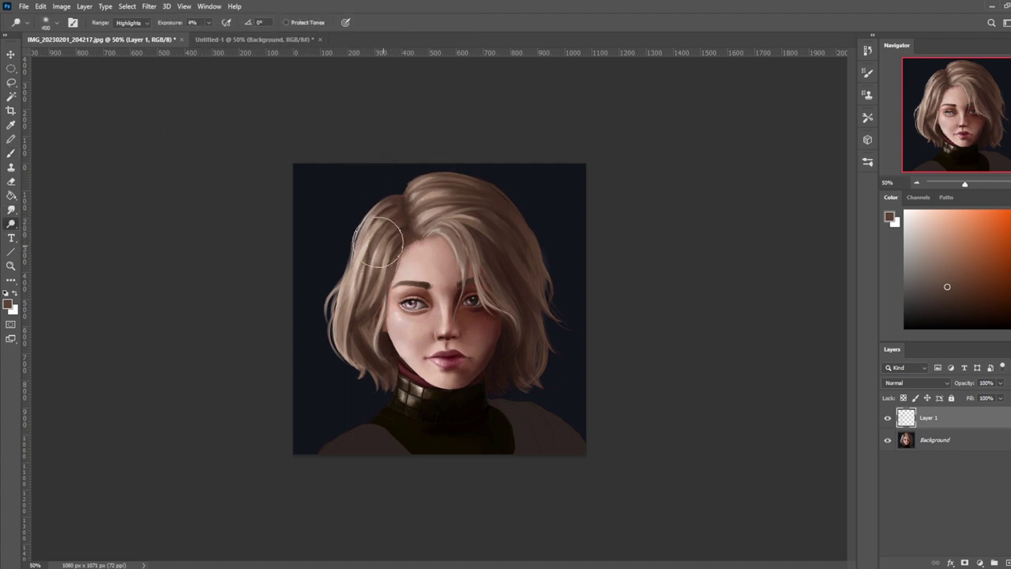
pyautogui.rightClick(943, 419)
pyautogui.click(823, 431)
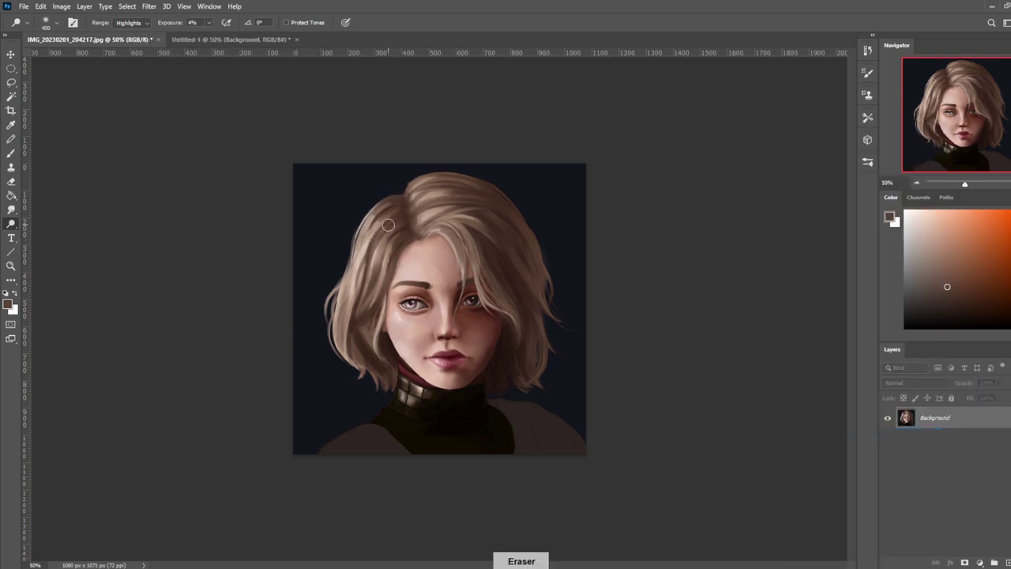
# - Set the Dodge exposure to 18% and the brush size to 200, and brighten the highlight on the lit hair beside the parting
pyautogui.click(209, 23)
pyautogui.moveTo(207, 35); pyautogui.dragTo(217, 34)
pyautogui.press('[')
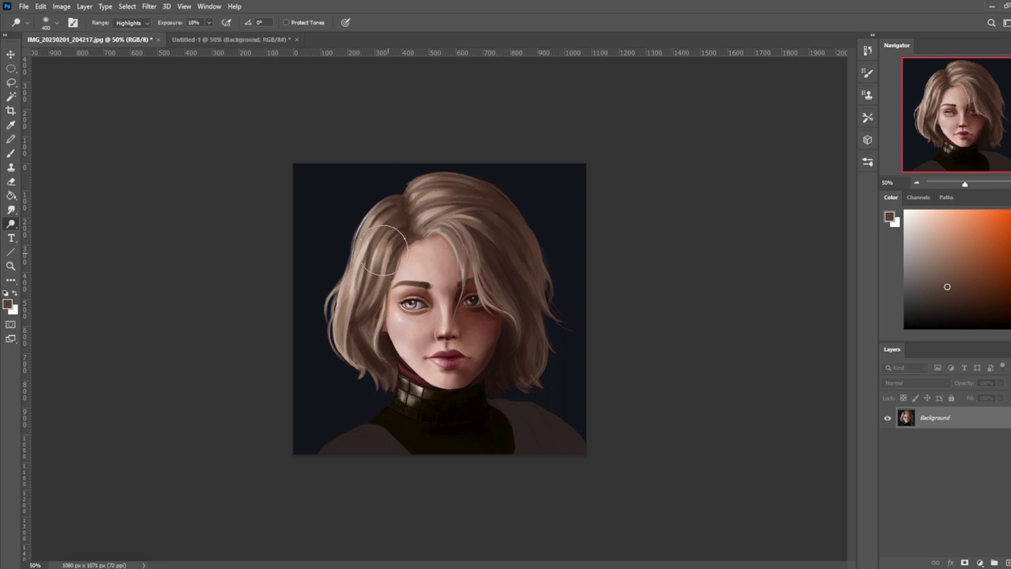
pyautogui.press(']')
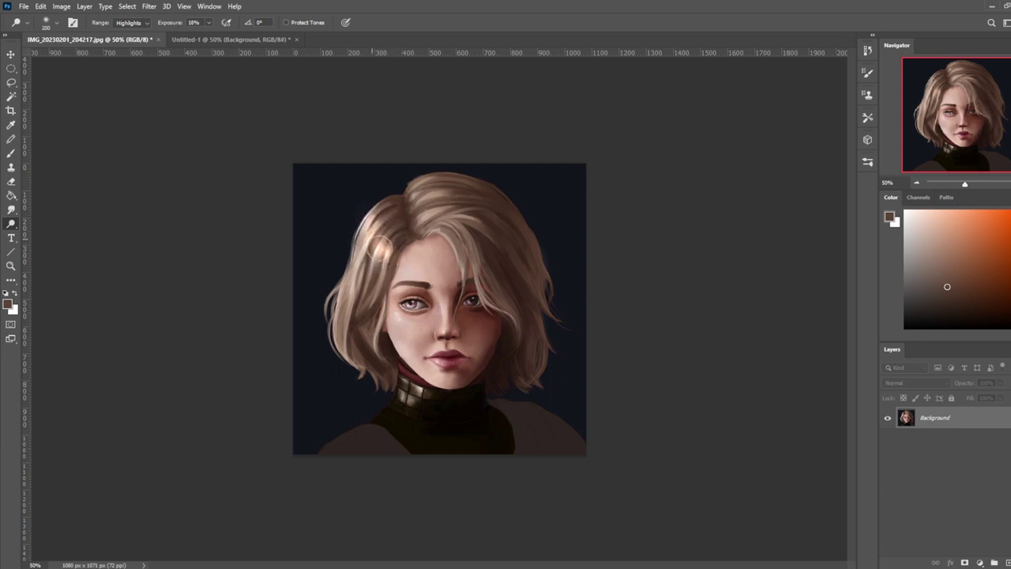
# - Undo the last dodge stroke, adjust the exposure and dodge the lit hair highlight beside the forehead again
pyautogui.hotkey('ctrl', 'z')
pyautogui.press('[')
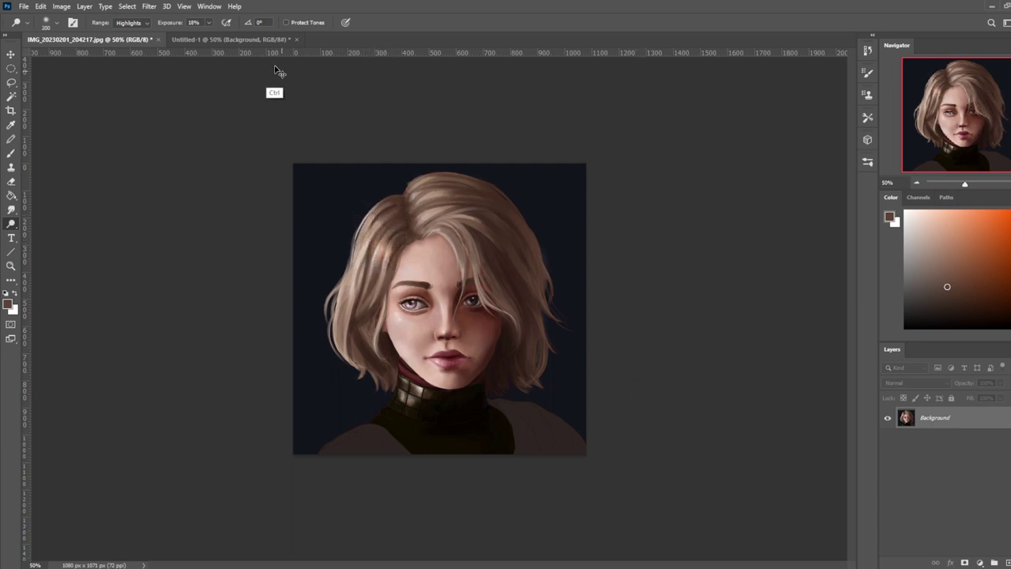
pyautogui.click(209, 23)
pyautogui.click(215, 35)
pyautogui.click(390, 253)
pyautogui.click(383, 248)
pyautogui.click(381, 252)
# - Set the Dodge exposure to 19% and brighten the highlight band across the lit hair below the parting
pyautogui.click(208, 22)
pyautogui.moveTo(208, 35); pyautogui.dragTo(204, 35)
pyautogui.click(369, 247)
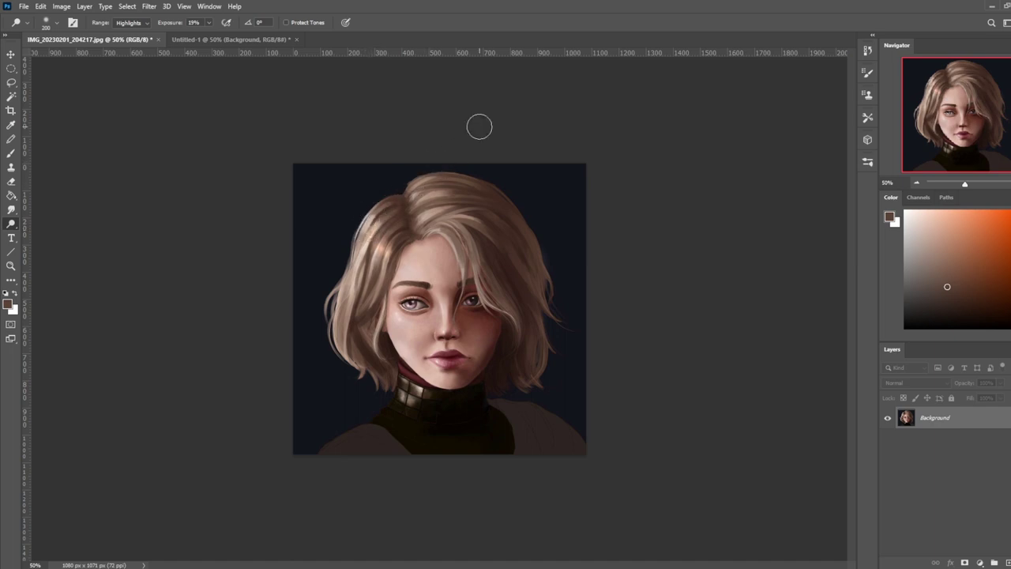
pyautogui.click(379, 249)
pyautogui.moveTo(369, 222); pyautogui.dragTo(361, 226)
# - Load the soft 500 px blending brush for the Brush tool and set its blending mode to Color
pyautogui.press('b')
pyautogui.rightClick(393, 226)
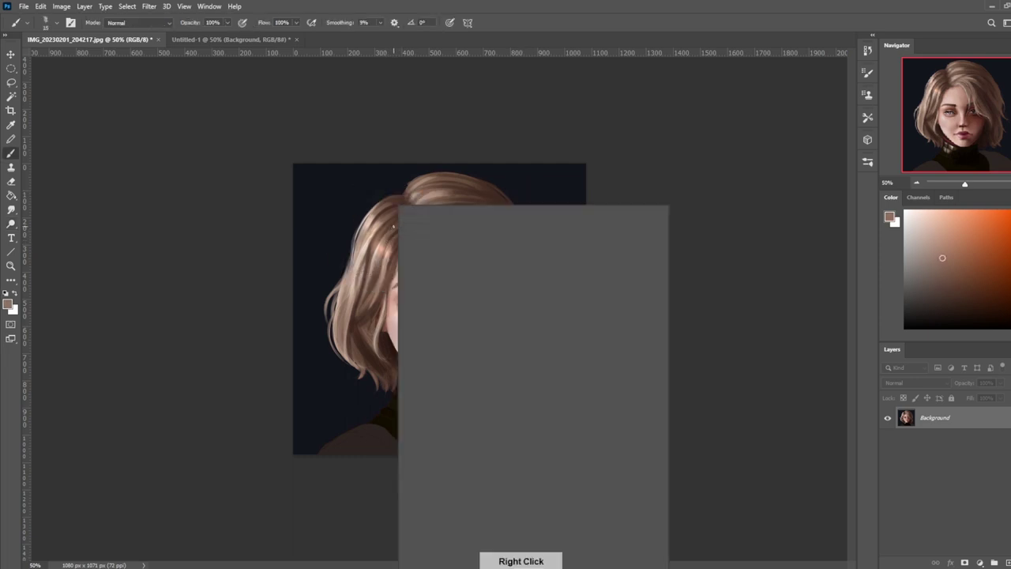
pyautogui.click(449, 378)
pyautogui.click(571, 119)
pyautogui.click(165, 23)
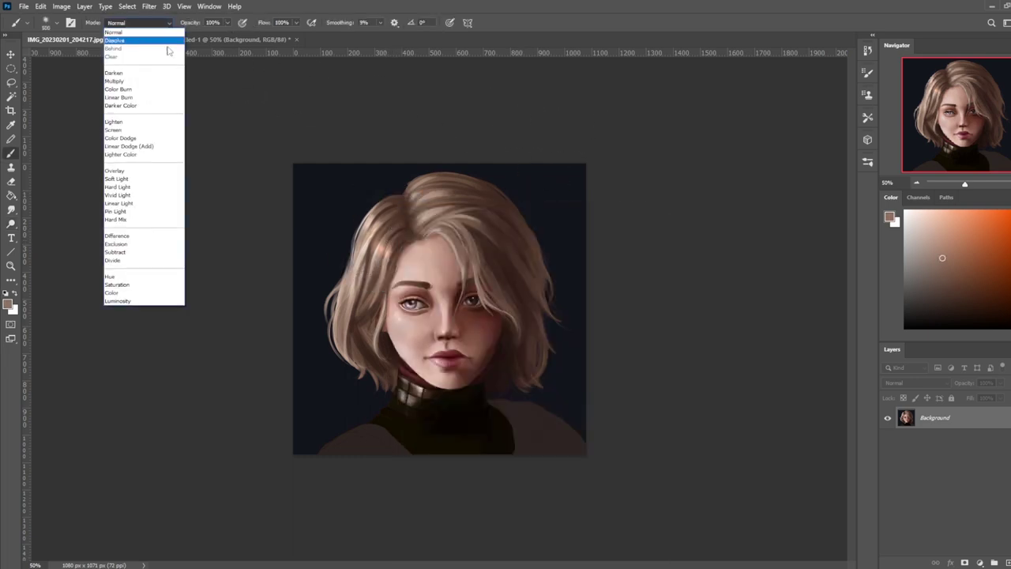
pyautogui.click(131, 292)
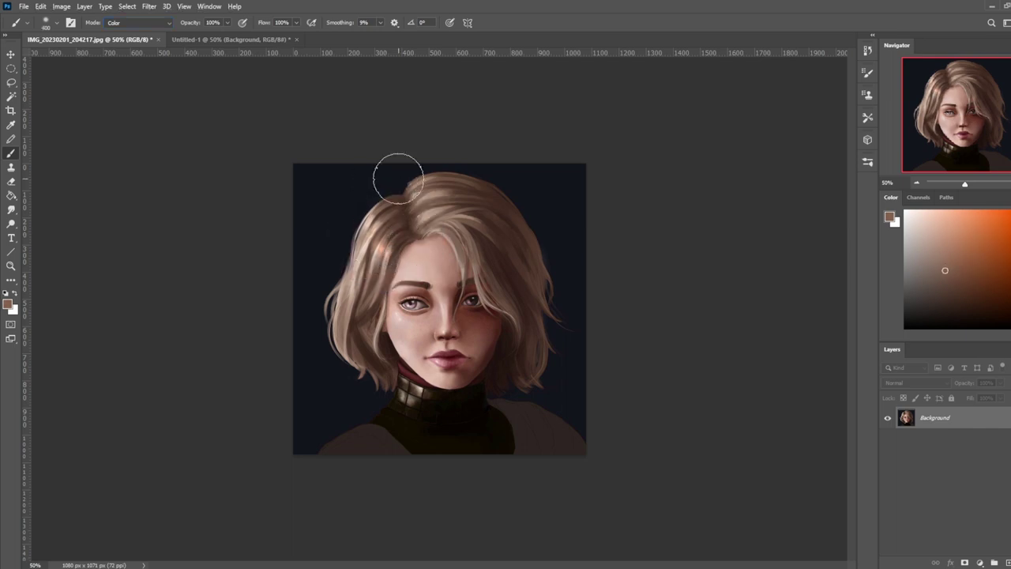
# - Reduce the brush to 175 px and tint the orange dodged highlights with the brown hair colour
pyautogui.press('[')
pyautogui.press('[')
pyautogui.press('[')
pyautogui.press('[')
pyautogui.moveTo(428, 294); pyautogui.dragTo(416, 287)
# - Lower the flow of the Sponge tool in Saturate mode, work it over the lit hair and return to the Dodge tool
pyautogui.click(12, 225)
pyautogui.click(55, 244)
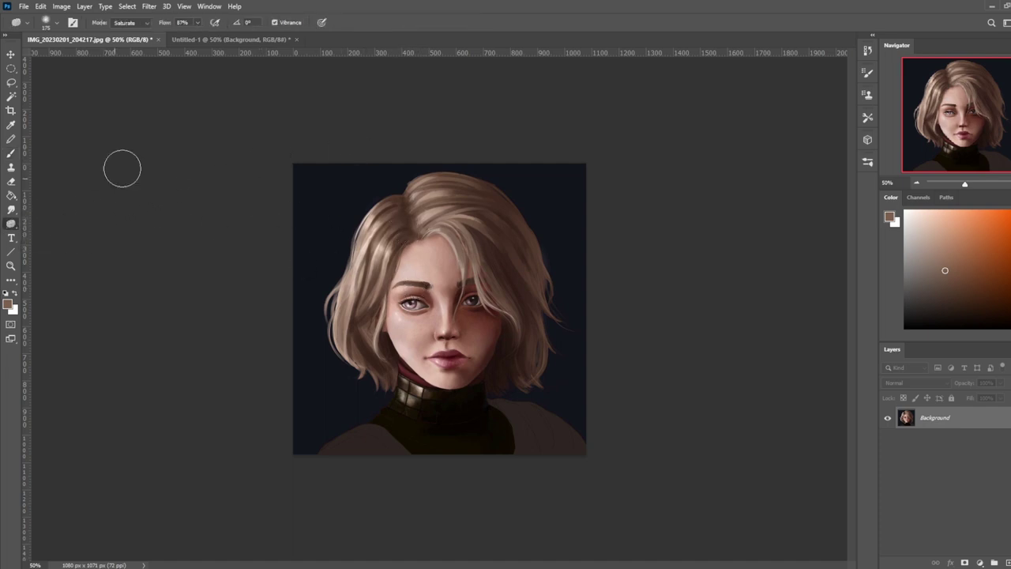
pyautogui.press('[')
pyautogui.press('[')
pyautogui.click(197, 23)
pyautogui.moveTo(198, 28); pyautogui.dragTo(183, 35)
pyautogui.click(382, 212)
pyautogui.rightClick(11, 224)
pyautogui.click(49, 224)
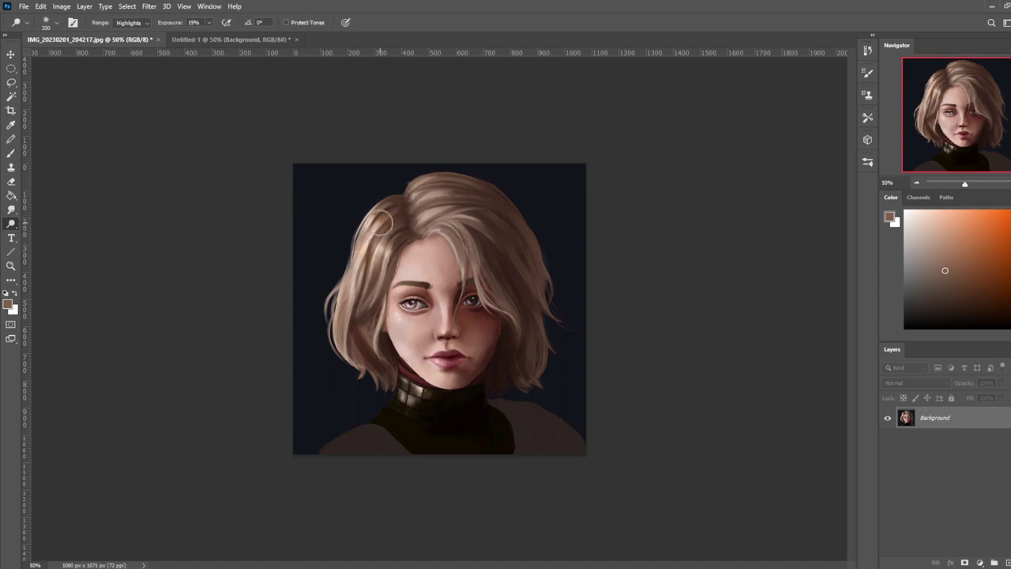
# - Choose the 30 px sketching brush for the Brush tool and switch to the Smudge tool
pyautogui.press('b')
pyautogui.rightClick(387, 249)
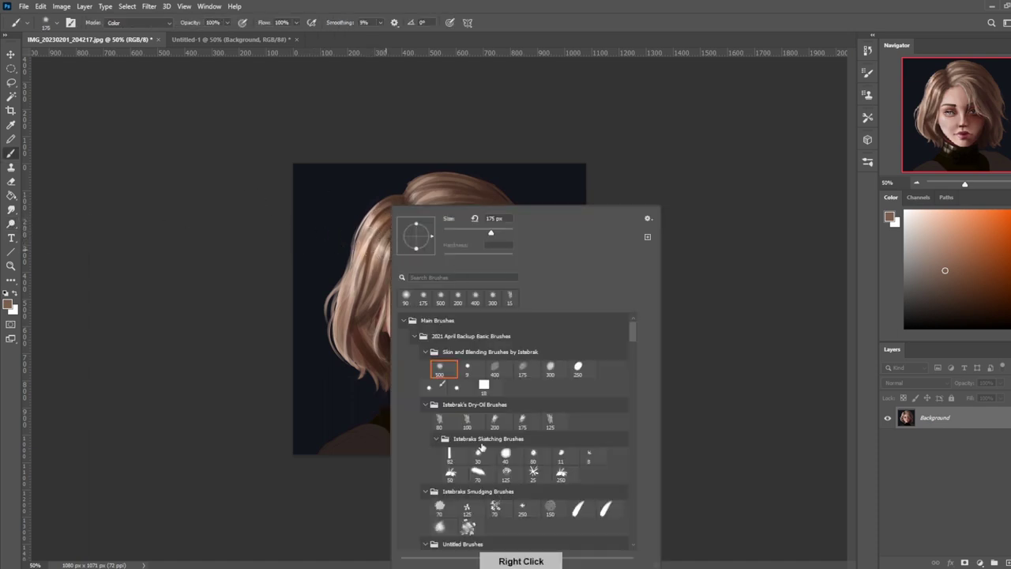
pyautogui.click(478, 455)
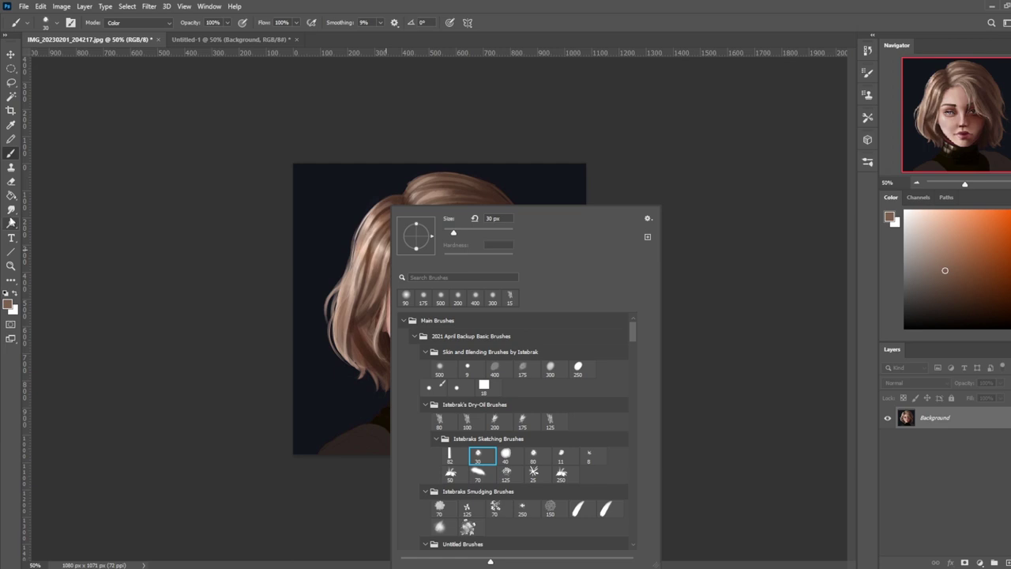
pyautogui.click(13, 226)
pyautogui.click(11, 209)
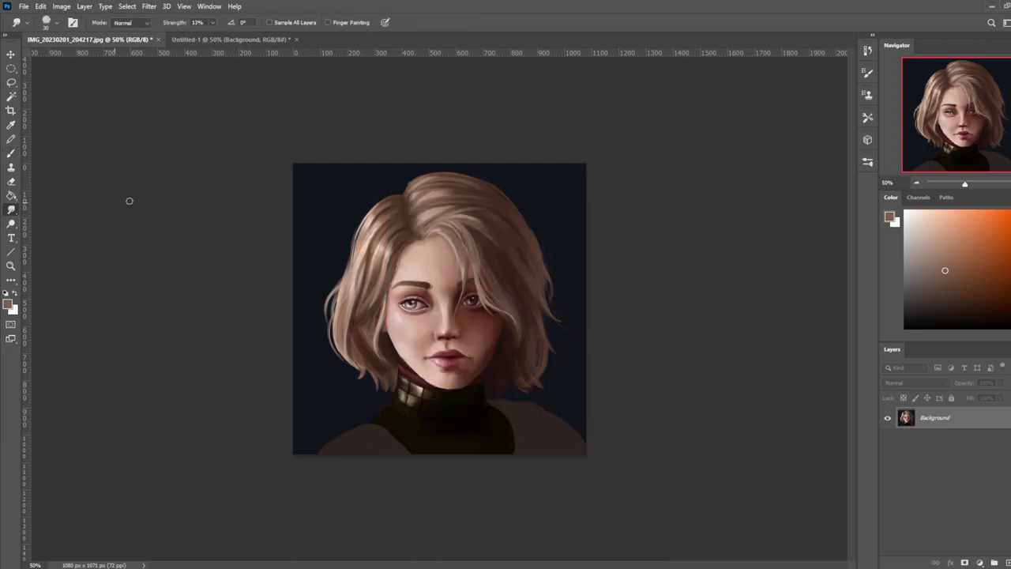
# - Set the Smudge strength to 24% and blend the lit hair highlight with a smaller brush
pyautogui.click(211, 23)
pyautogui.click(384, 237)
pyautogui.press('[')
pyautogui.press('[')
pyautogui.press('[')
# - Load the soft 500 px skin and blending brush for the Smudge tool
pyautogui.press('e')
pyautogui.rightClick(410, 236)
pyautogui.click(32, 208)
pyautogui.rightClick(399, 228)
pyautogui.click(460, 369)
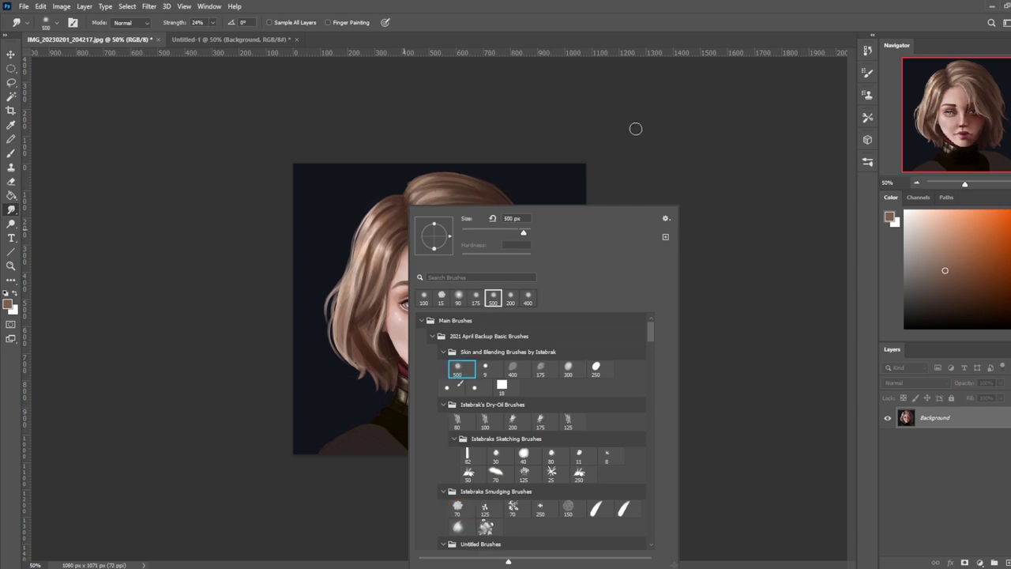
pyautogui.click(636, 129)
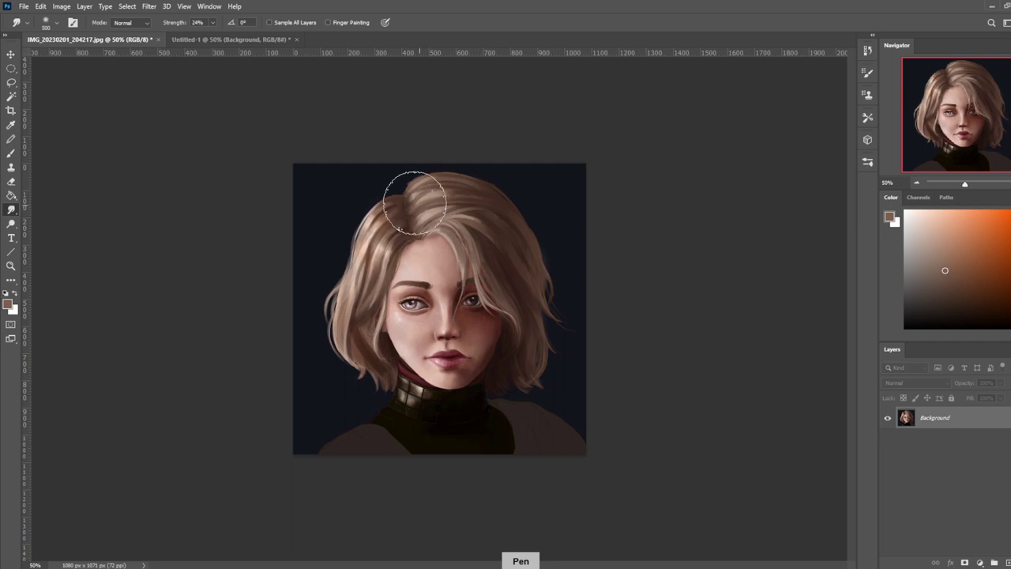
pyautogui.rightClick(416, 227)
pyautogui.click(663, 135)
# - Reduce the smudge brush to 50 px, set the strength to 47% and blend the lit hair near the parting
pyautogui.press('[')
pyautogui.press('[')
pyautogui.press('[')
pyautogui.press('[')
pyautogui.press('[')
pyautogui.press('[')
pyautogui.press('[')
pyautogui.press('[')
pyautogui.press('[')
pyautogui.press('[')
pyautogui.click(211, 22)
pyautogui.moveTo(212, 35); pyautogui.dragTo(223, 37)
pyautogui.press('[')
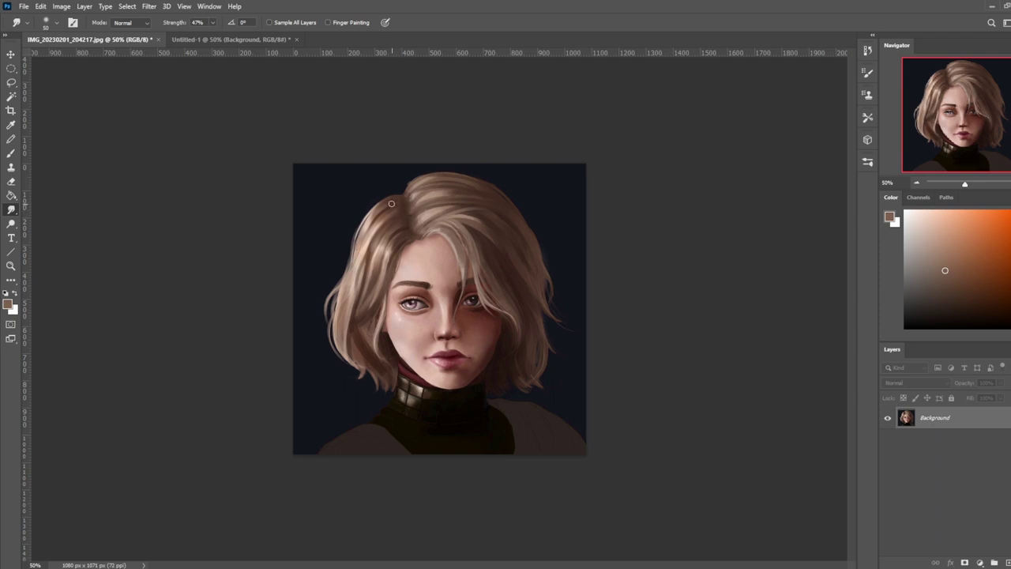
# - Return the Brush tool to Normal mode and sample brown from the hair near the parting
pyautogui.press('b')
pyautogui.keyDown('alt'); pyautogui.click(388, 250); pyautogui.keyUp('alt')
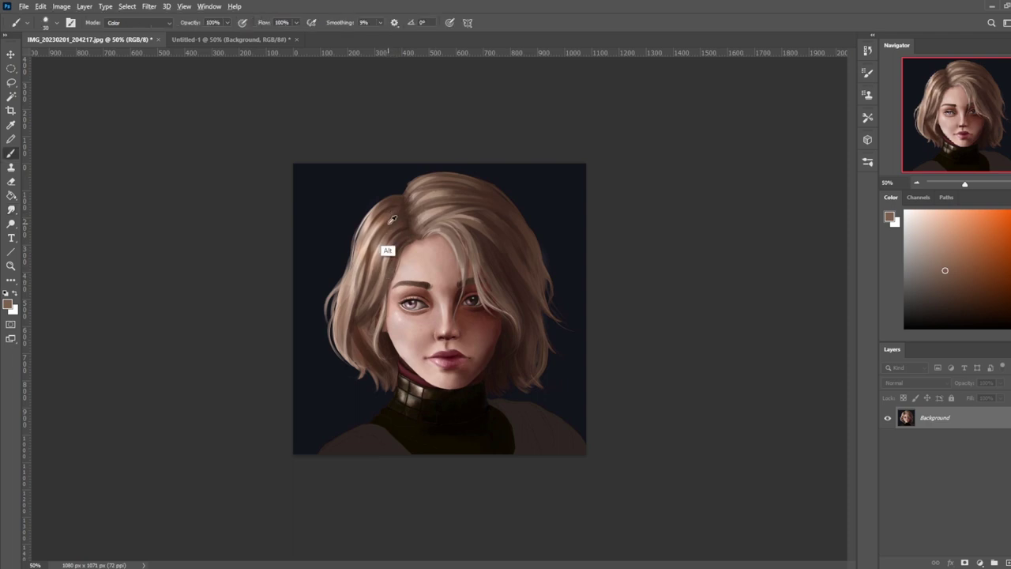
pyautogui.keyDown('alt'); pyautogui.click(389, 212); pyautogui.keyUp('alt')
pyautogui.click(138, 22)
pyautogui.click(118, 25)
pyautogui.keyDown('alt'); pyautogui.click(388, 228); pyautogui.keyUp('alt')
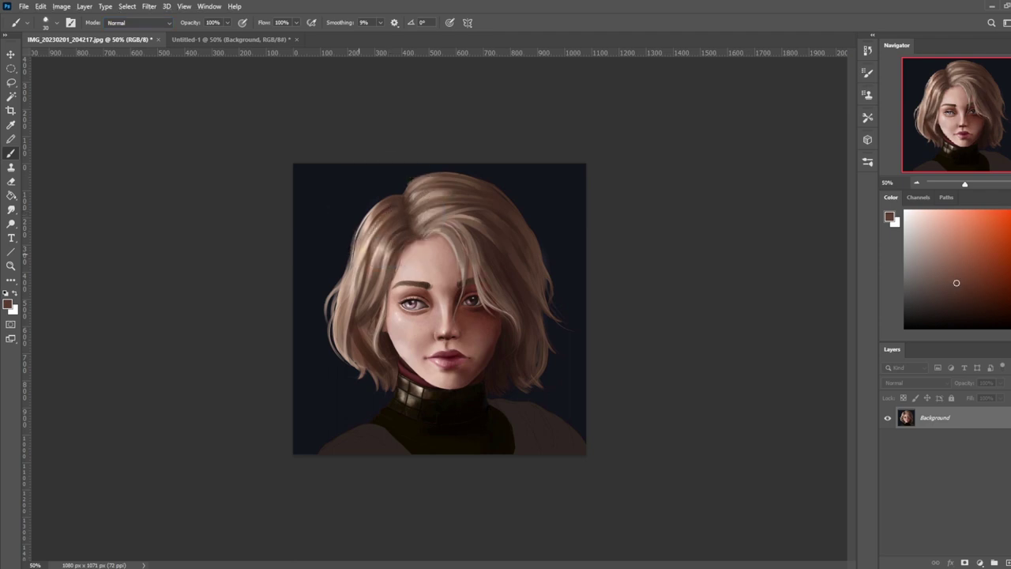
# - Paint dark brown strands through the dodged highlight on the lit side, resampling browns from the surrounding hair
pyautogui.keyDown('alt'); pyautogui.click(379, 253); pyautogui.keyUp('alt')
pyautogui.moveTo(385, 231); pyautogui.dragTo(372, 256)
pyautogui.keyDown('alt'); pyautogui.click(389, 251); pyautogui.keyUp('alt')
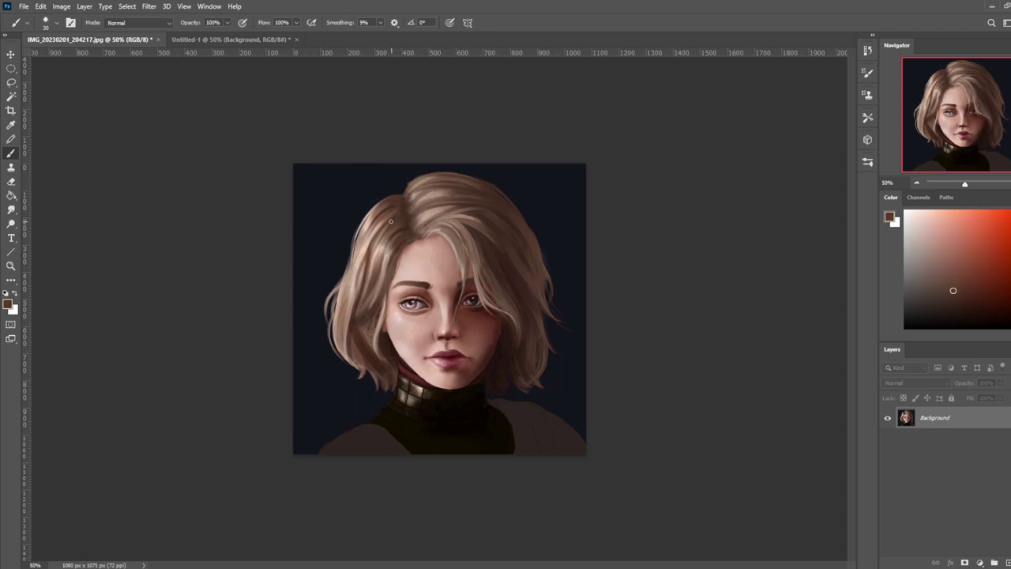
pyautogui.keyDown('alt'); pyautogui.click(387, 256); pyautogui.keyUp('alt')
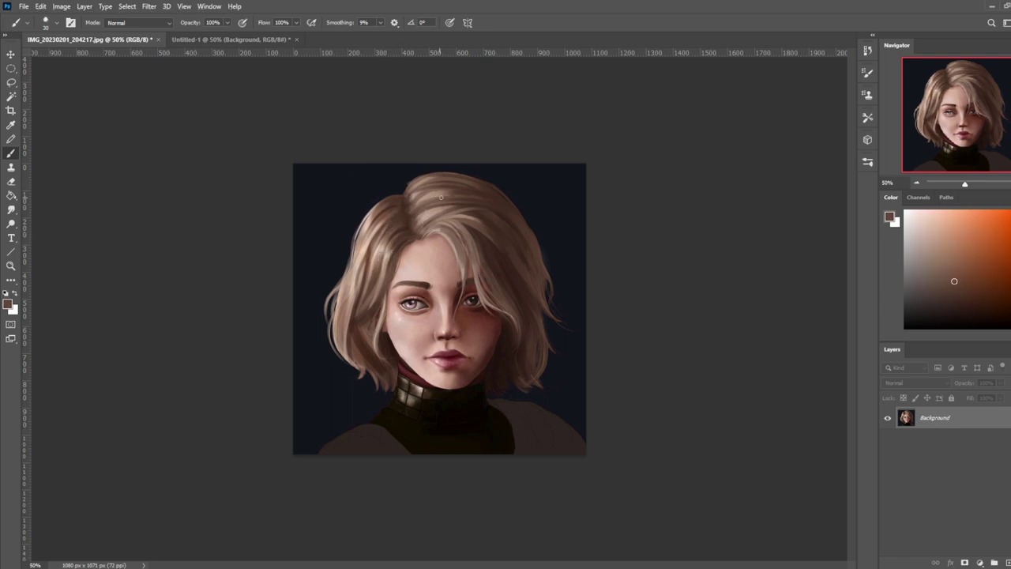
pyautogui.keyDown('alt'); pyautogui.click(391, 251); pyautogui.keyUp('alt')
pyautogui.keyDown('alt'); pyautogui.click(364, 294); pyautogui.keyUp('alt')
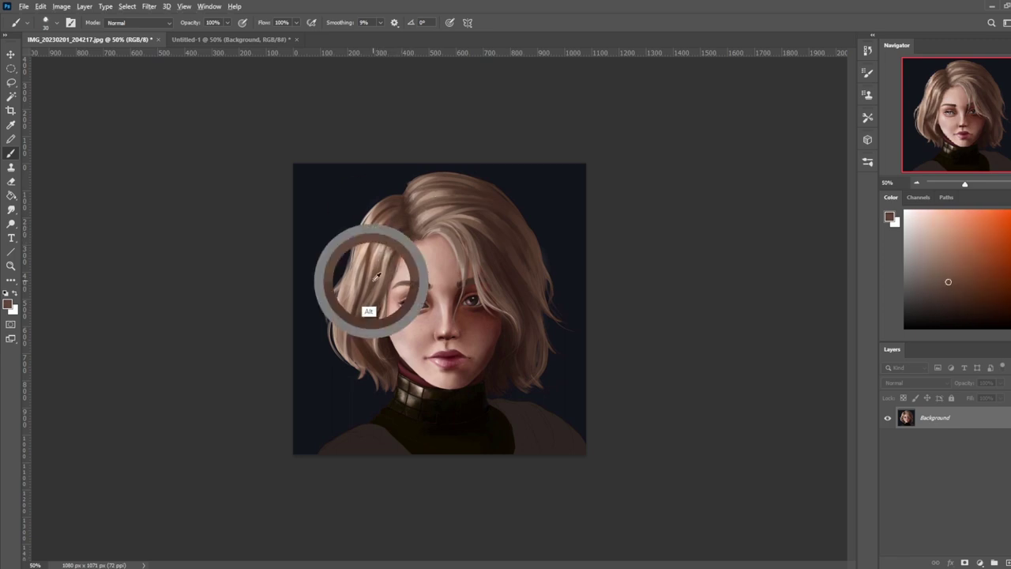
pyautogui.keyDown('alt'); pyautogui.click(392, 252); pyautogui.keyUp('alt')
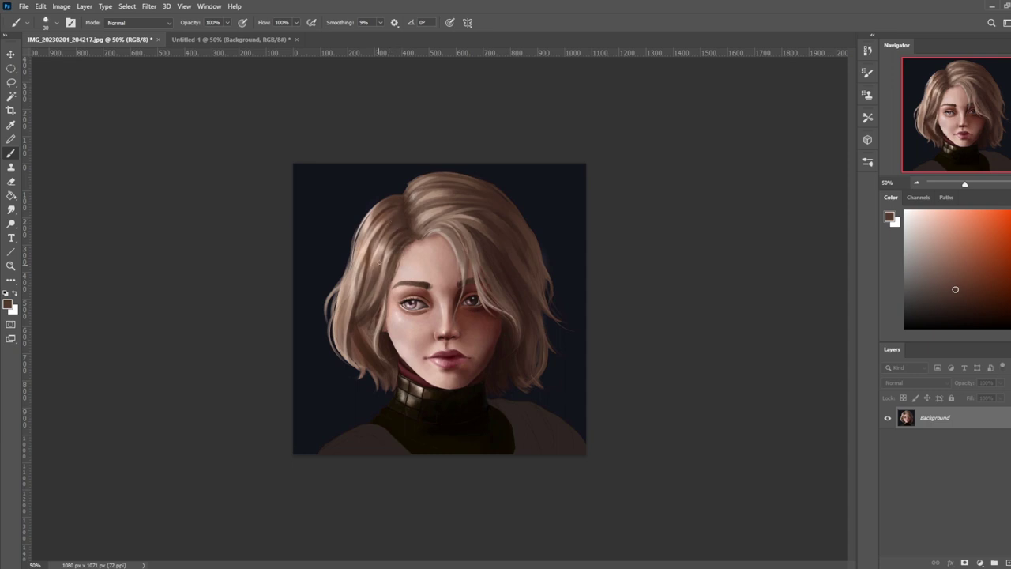
# - Paint thin light beige strands along the outer lit hair with a 15 px brush and switch to the Smudge tool
pyautogui.keyDown('alt'); pyautogui.click(402, 208); pyautogui.keyUp('alt')
pyautogui.press('[')
pyautogui.keyDown('alt'); pyautogui.click(357, 280); pyautogui.keyUp('alt')
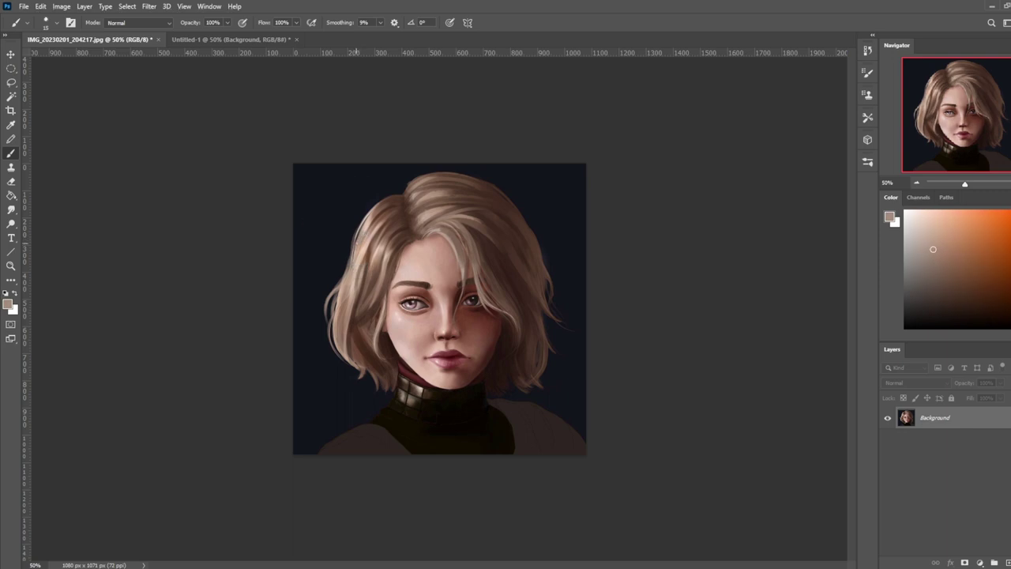
pyautogui.click(11, 209)
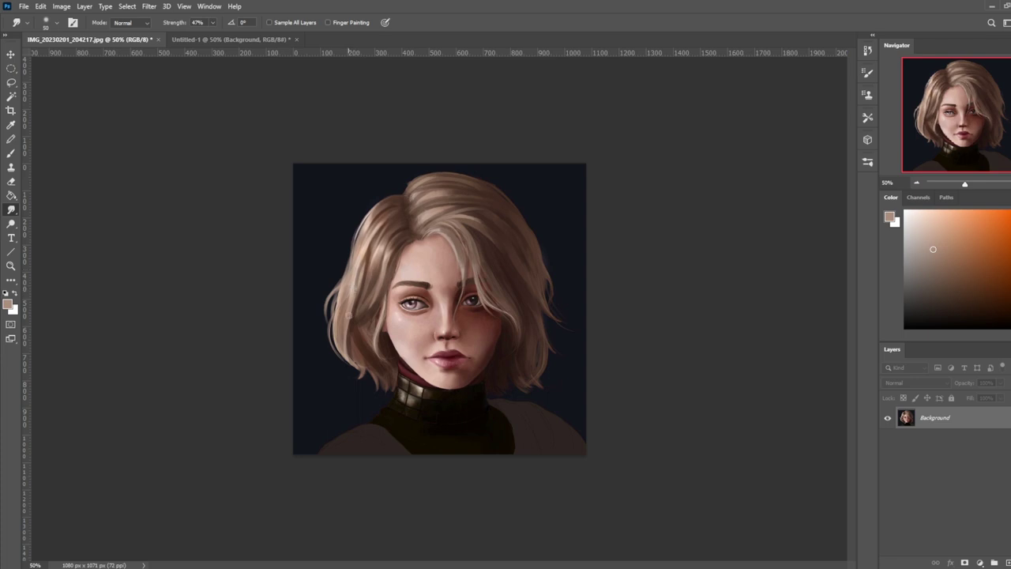
# - Sample light peach and mid-brown hair tones and paint thin strands on the lit side with the Brush tool
pyautogui.press('b')
pyautogui.keyDown('alt'); pyautogui.click(364, 279); pyautogui.keyUp('alt')
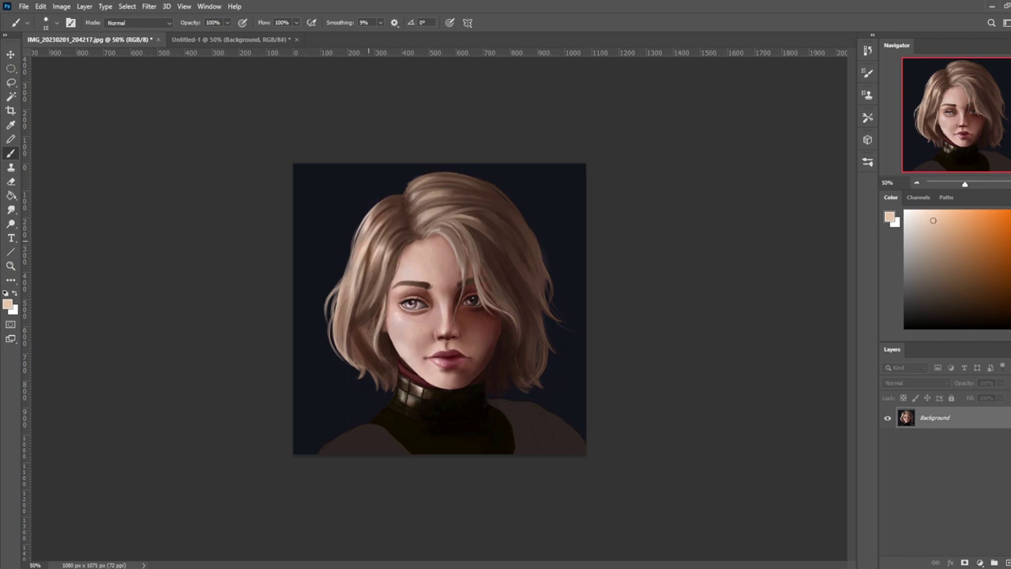
pyautogui.keyDown('alt'); pyautogui.click(361, 288); pyautogui.keyUp('alt')
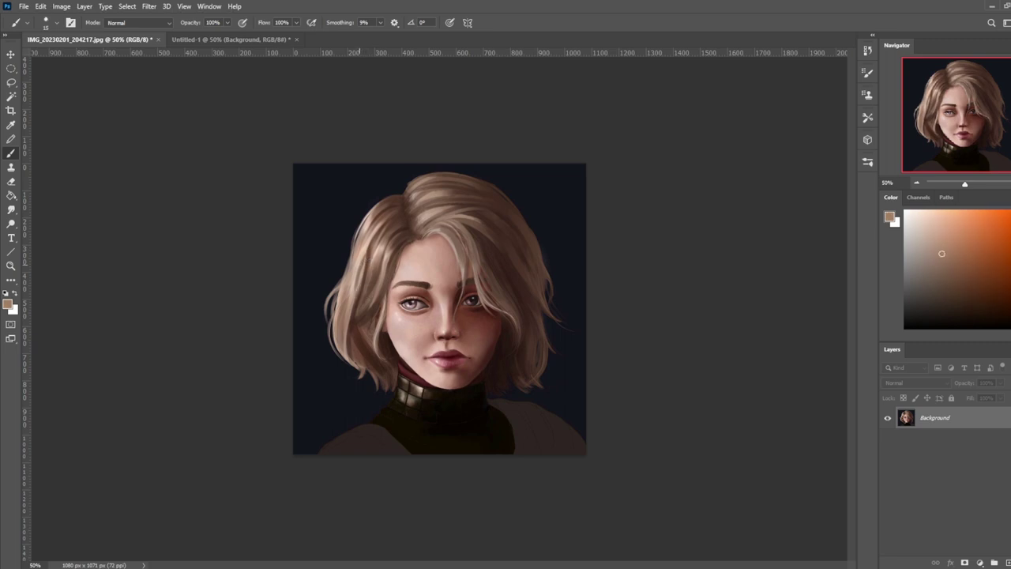
# - Sample dark brown, paint strands down the lit hair and soften them with the Smudge tool
pyautogui.hotkey('ctrl', '-')
pyautogui.hotkey('ctrl', '-')
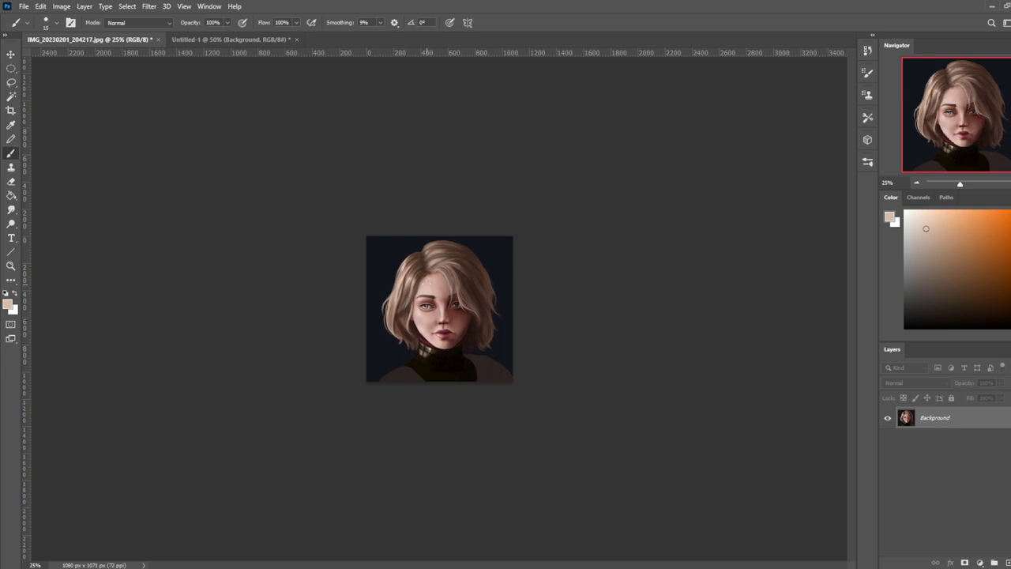
pyautogui.press('z')
pyautogui.moveTo(359, 232)
pyautogui.mouseDown()
pyautogui.moveTo(436, 296)
pyautogui.moveTo(451, 229)
pyautogui.mouseUp()
pyautogui.press('b')
pyautogui.keyDown('alt'); pyautogui.click(434, 300); pyautogui.keyUp('alt')
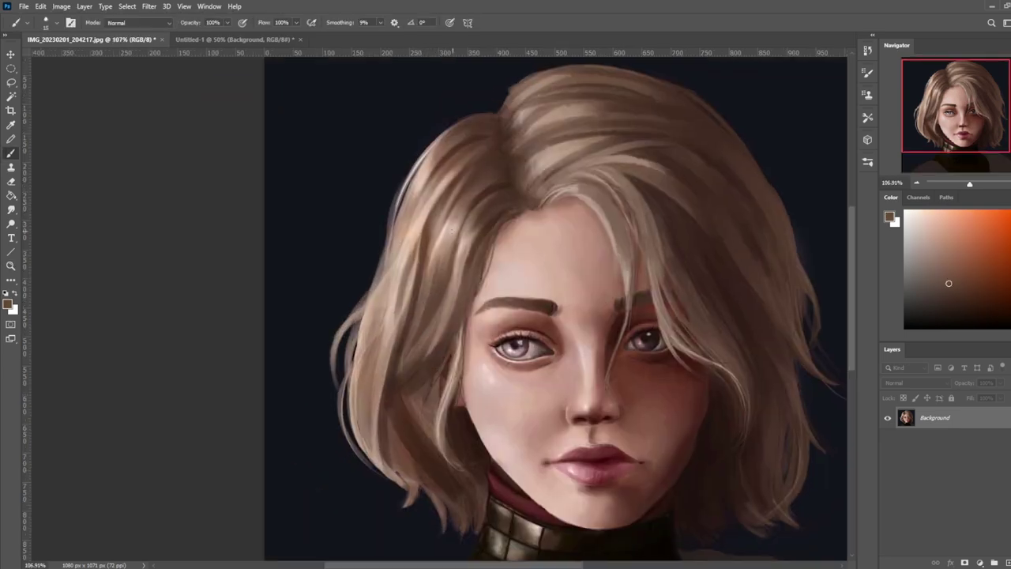
pyautogui.click(14, 210)
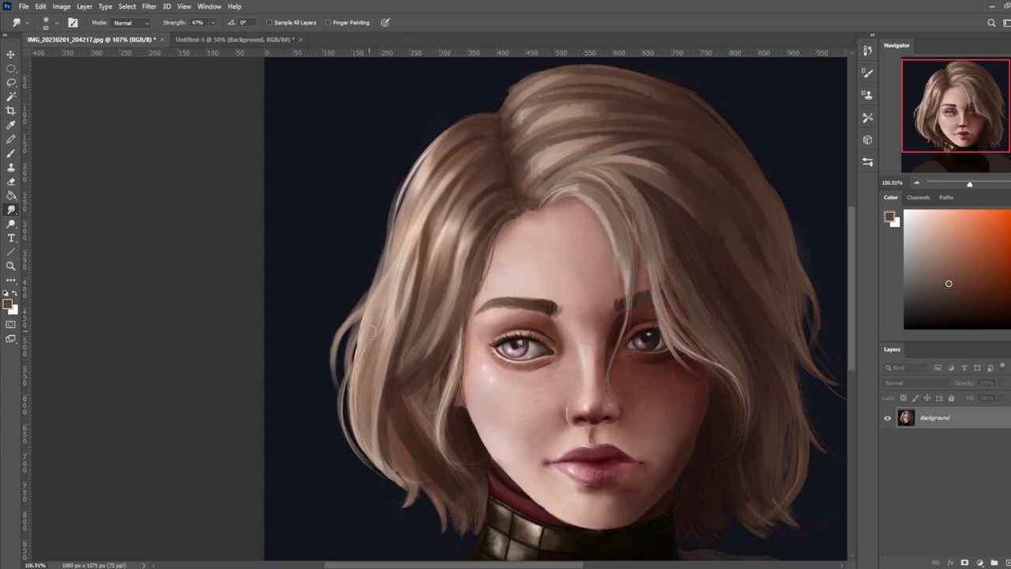
# - Paint brown shadow strands down the middle and lower part of the lit hair, sampling each tone from nearby locks
pyautogui.press('b')
pyautogui.keyDown('alt'); pyautogui.click(448, 249); pyautogui.keyUp('alt')
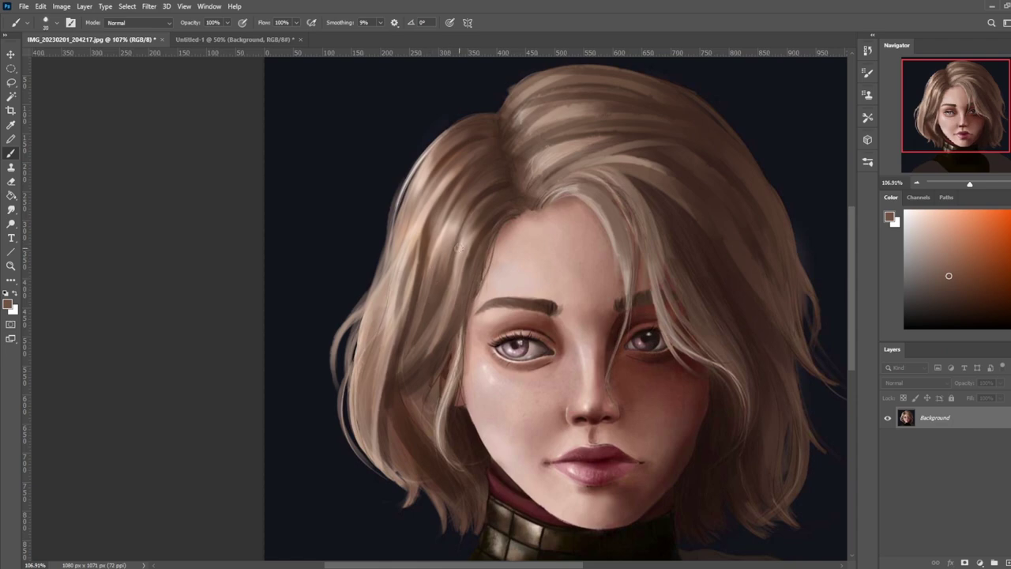
pyautogui.keyDown('alt'); pyautogui.click(447, 280); pyautogui.keyUp('alt')
pyautogui.keyDown('alt'); pyautogui.click(437, 339); pyautogui.keyUp('alt')
pyautogui.keyDown('alt'); pyautogui.click(440, 316); pyautogui.keyUp('alt')
pyautogui.keyDown('alt'); pyautogui.click(426, 317); pyautogui.keyUp('alt')
pyautogui.keyDown('alt'); pyautogui.click(395, 406); pyautogui.keyUp('alt')
# - Sample a pale pinkish highlight tone and paint thin light strands on the lit side with a 15 px brush
pyautogui.hotkey('ctrl', '-')
pyautogui.hotkey('ctrl', '-')
pyautogui.hotkey('ctrl', '-')
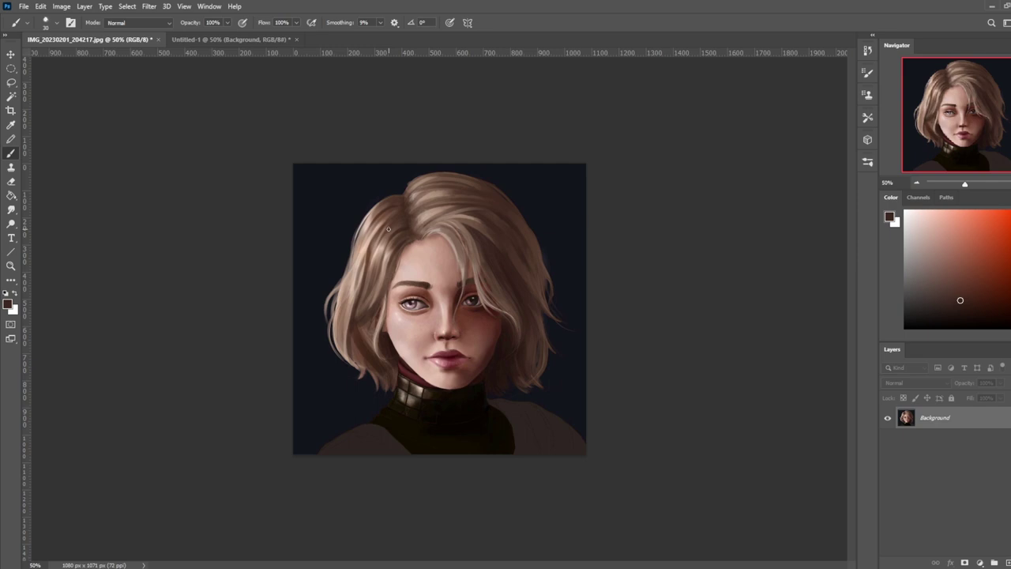
pyautogui.keyDown('alt'); pyautogui.click(379, 223); pyautogui.keyUp('alt')
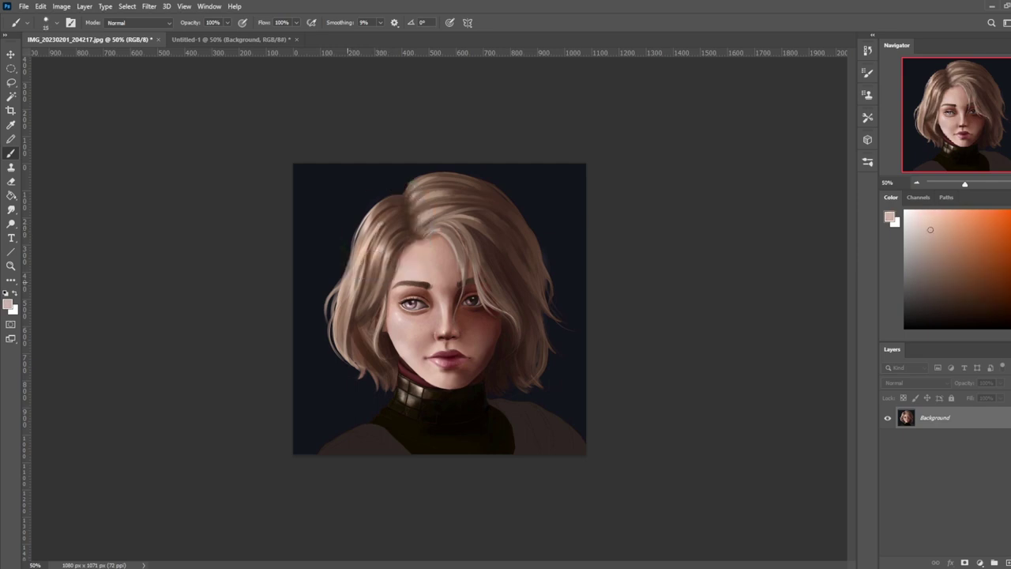
pyautogui.press('ctrl')
pyautogui.press('ctrl')
pyautogui.keyDown('alt'); pyautogui.click(391, 279); pyautogui.keyUp('alt')
# - Paint soft strokes near the parting at lowered brush opacity, resample the hair tone and raise the opacity again
pyautogui.click(227, 23)
pyautogui.moveTo(222, 35); pyautogui.dragTo(199, 35)
pyautogui.click(399, 207)
pyautogui.keyDown('alt'); pyautogui.click(366, 252); pyautogui.keyUp('alt')
pyautogui.click(227, 22)
pyautogui.moveTo(226, 37); pyautogui.dragTo(245, 37)
pyautogui.click(393, 200)
# - Sample light hair tones, restore the brush opacity to 100% and paint a light strand down the outer lit edge
pyautogui.keyDown('alt'); pyautogui.click(366, 266); pyautogui.keyUp('alt')
pyautogui.keyDown('alt'); pyautogui.click(351, 319); pyautogui.keyUp('alt')
pyautogui.click(227, 22)
pyautogui.moveTo(226, 30); pyautogui.dragTo(239, 30)
pyautogui.keyDown('alt'); pyautogui.click(352, 316); pyautogui.keyUp('alt')
pyautogui.keyDown('alt'); pyautogui.click(355, 314); pyautogui.keyUp('alt')
pyautogui.moveTo(336, 330); pyautogui.dragTo(342, 360)
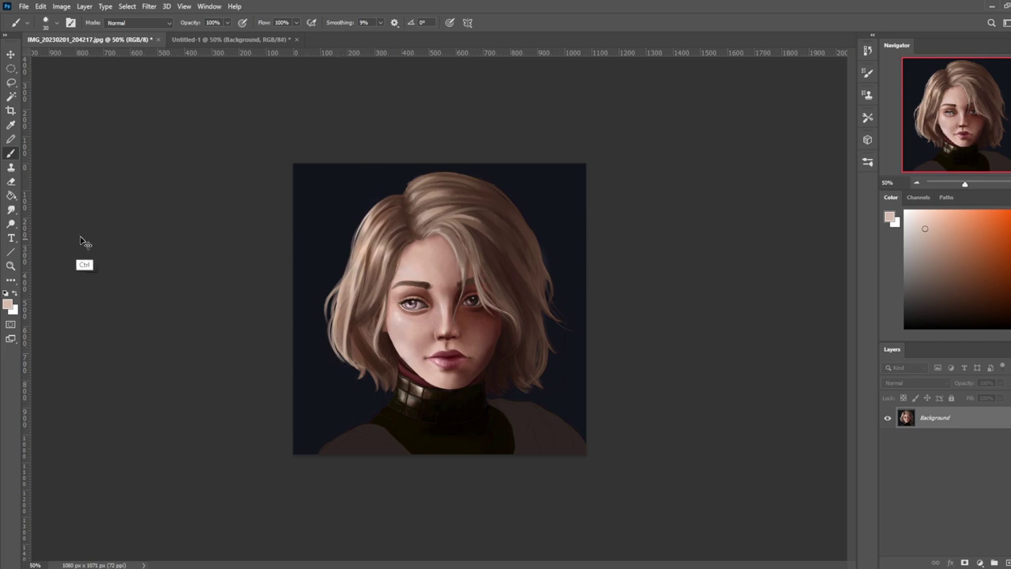
# - Soften the new outer strand with the Smudge tool at a brush size of 35
pyautogui.click(11, 209)
pyautogui.press('[')
pyautogui.moveTo(343, 355); pyautogui.dragTo(336, 351)
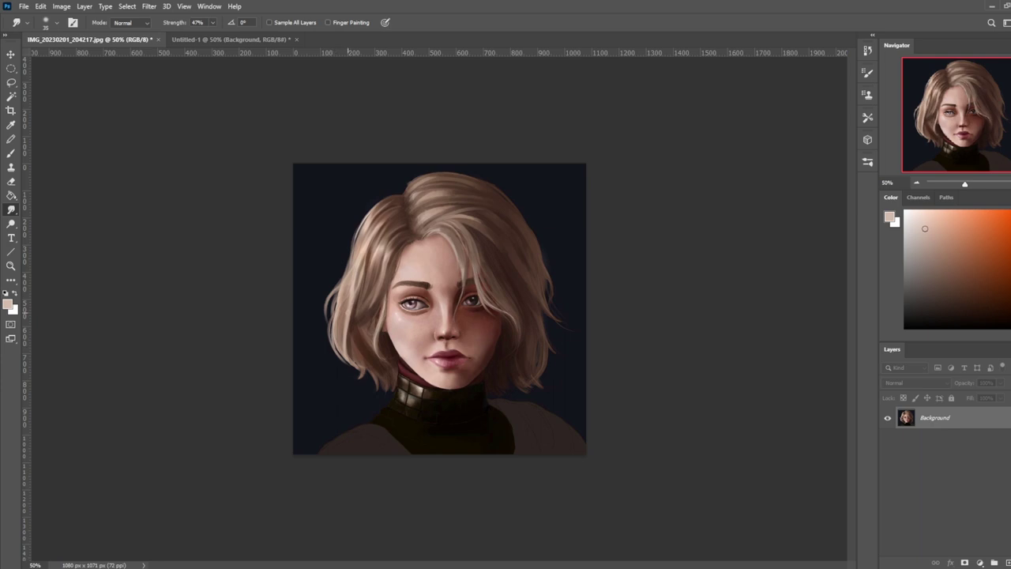
# - Paint light flyaway strands along the outer edge of the lit hair beside the cheek
pyautogui.press('b')
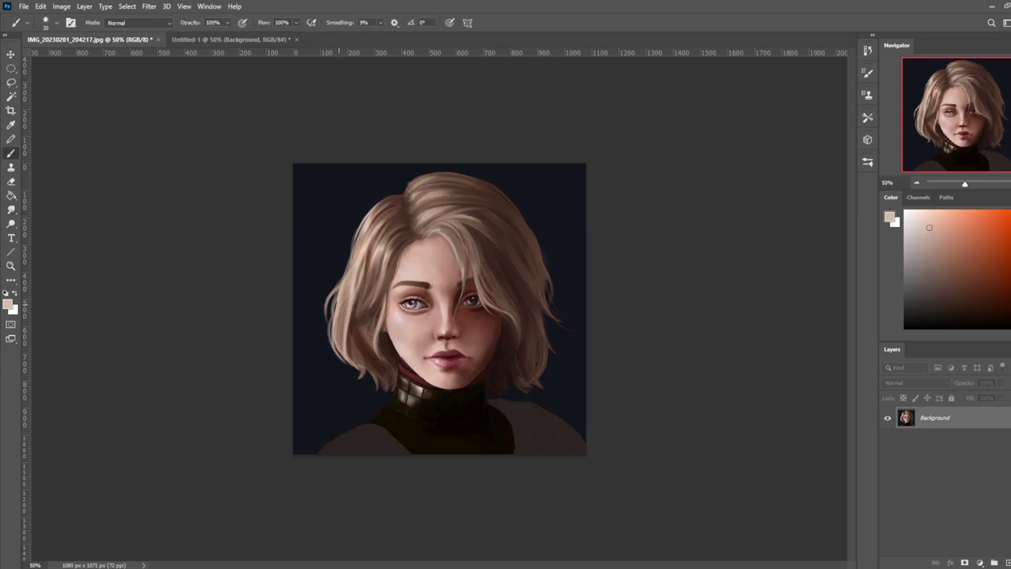
pyautogui.moveTo(341, 293); pyautogui.dragTo(326, 339)
pyautogui.moveTo(332, 314); pyautogui.dragTo(331, 338)
# - Flip the canvas horizontally to check the portrait, and open it in the Liquify filter
pyautogui.hotkey('ctrl', '-')
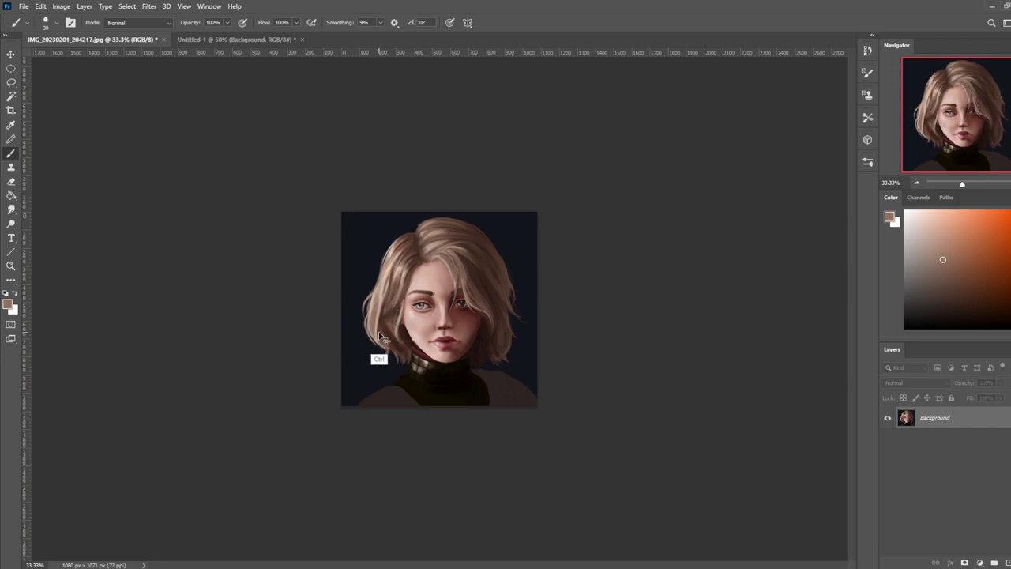
pyautogui.hotkey('ctrl', 'f')
pyautogui.keyDown('alt'); pyautogui.click(502, 343); pyautogui.keyUp('alt')
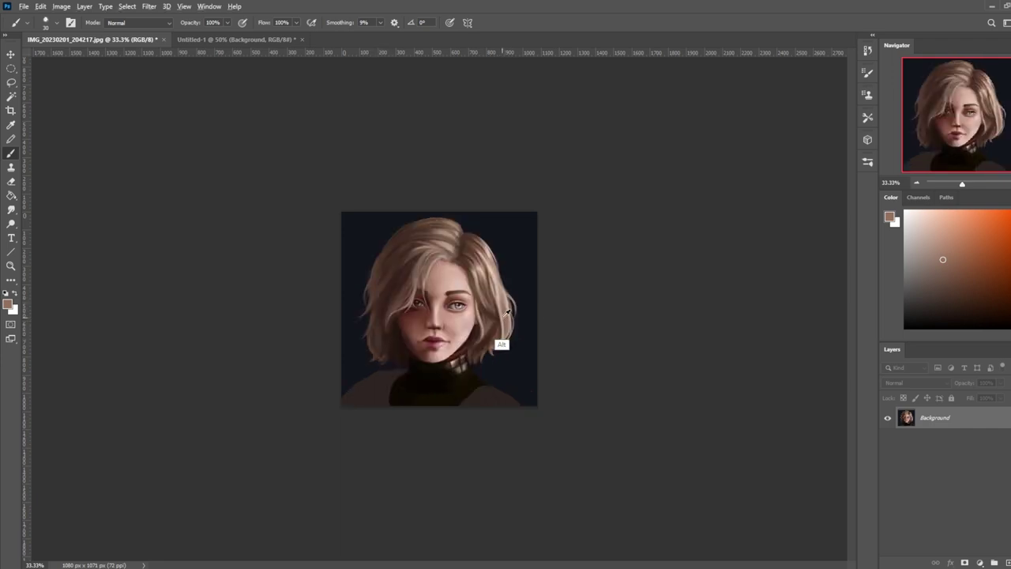
pyautogui.click(149, 6)
pyautogui.click(168, 109)
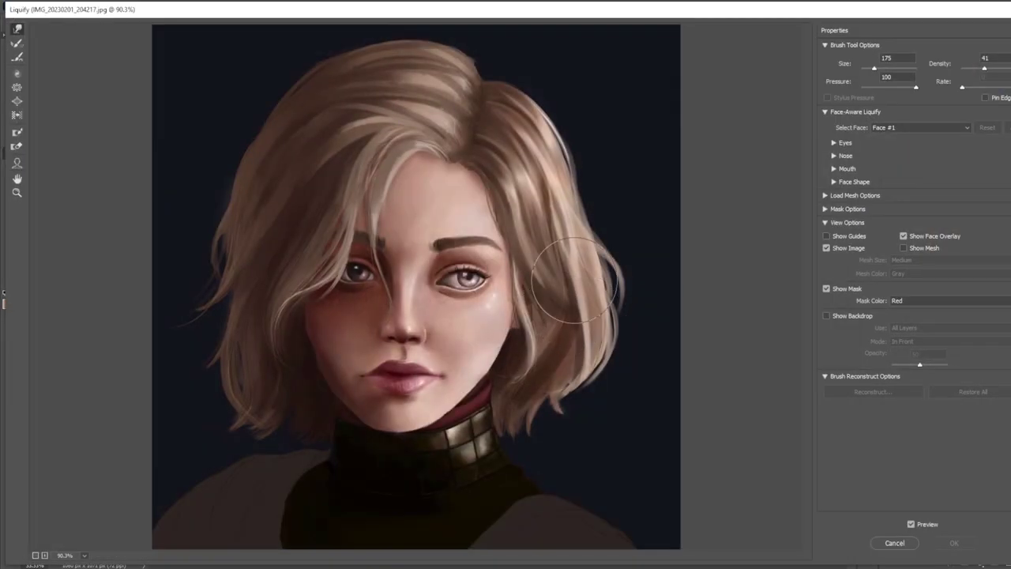
# - Warp the lower clump of the lit hair beside the jaw, refining its tips with the Liquify brush reduced to size 90
pyautogui.press('[')
pyautogui.press('[')
pyautogui.press('[')
pyautogui.press(']')
pyautogui.press(']')
pyautogui.press(']')
pyautogui.press(']')
pyautogui.press('[')
pyautogui.press('[')
pyautogui.moveTo(577, 362); pyautogui.dragTo(567, 387)
pyautogui.press('[')
pyautogui.press('[')
pyautogui.press('[')
pyautogui.press(']')
pyautogui.press(']')
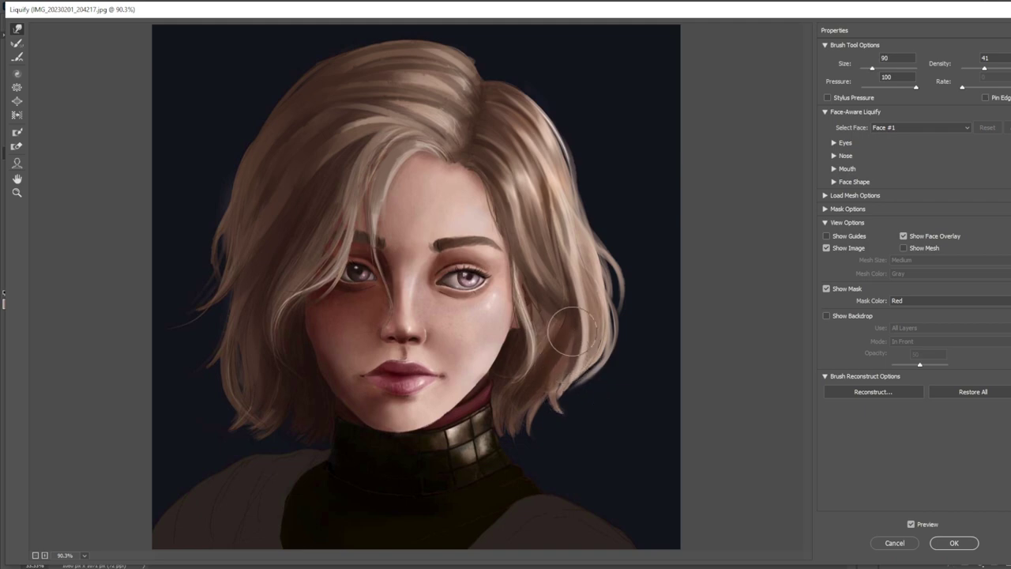
# - Adjust the outer contour of the lit hair with the Liquify brush enlarged to size 500, and apply the warp
pyautogui.press(']')
pyautogui.press(']')
pyautogui.press(']')
pyautogui.press(']')
pyautogui.press(']')
pyautogui.press(']')
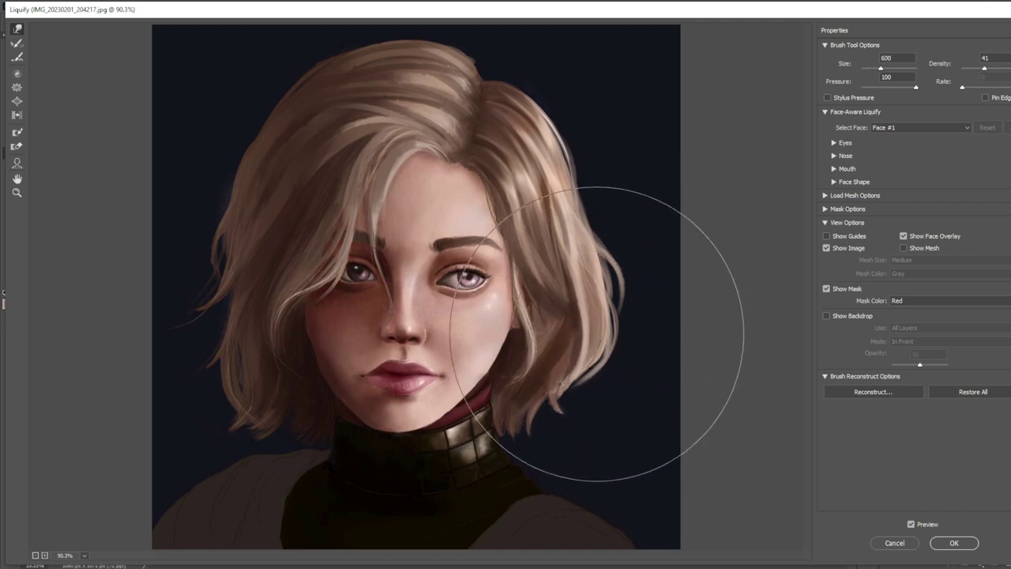
pyautogui.press('[')
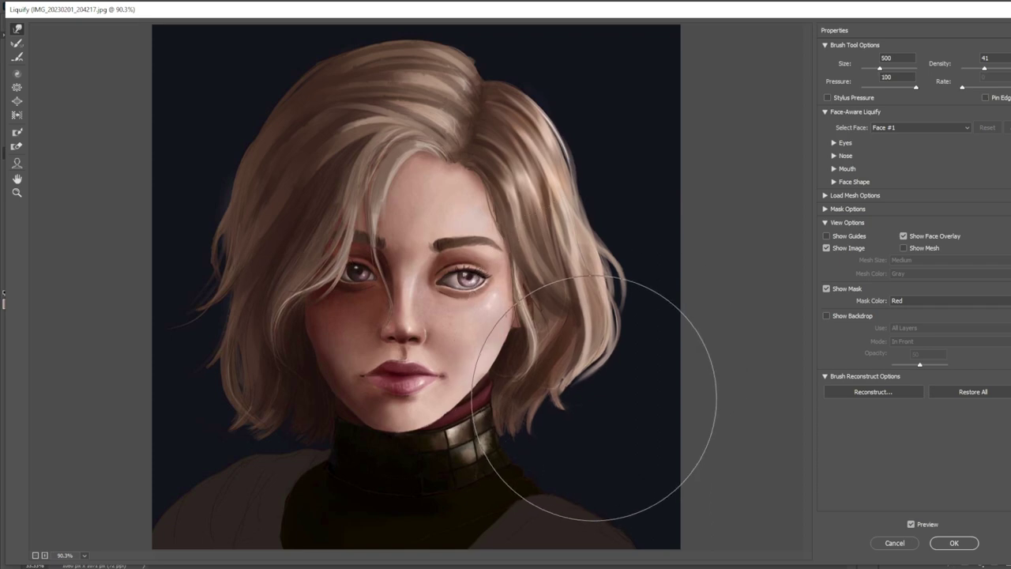
pyautogui.click(940, 543)
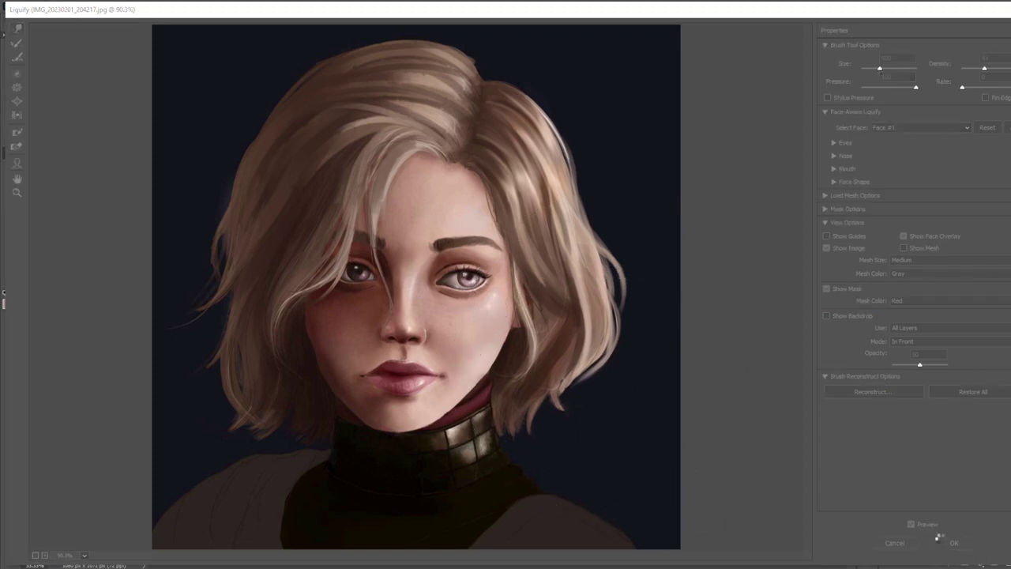
# - Flip the canvas back to its original orientation and reopen the portrait in Liquify
pyautogui.hotkey('ctrl', 'shift', 'h')
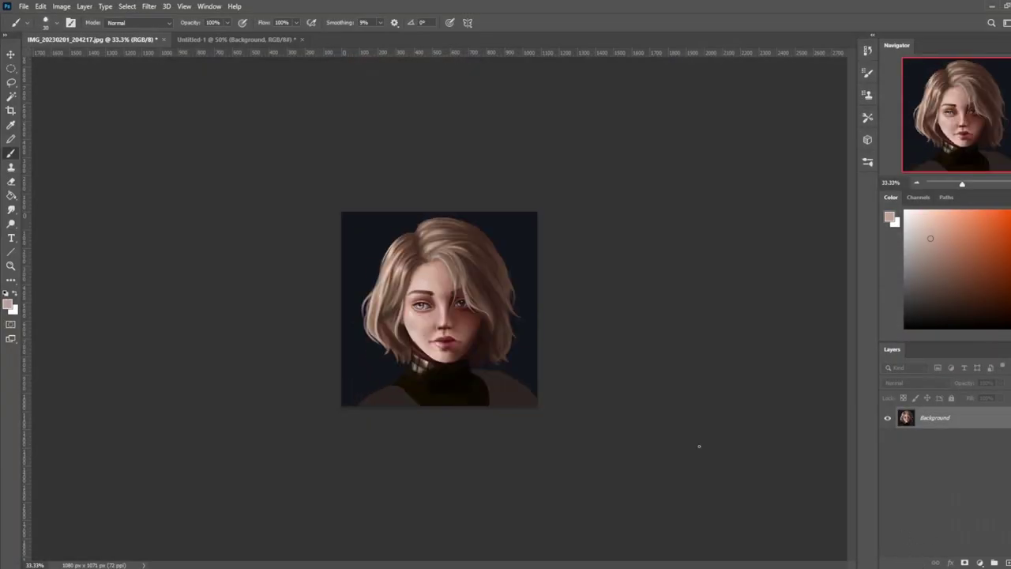
pyautogui.keyDown('alt'); pyautogui.click(377, 343); pyautogui.keyUp('alt')
pyautogui.click(148, 6)
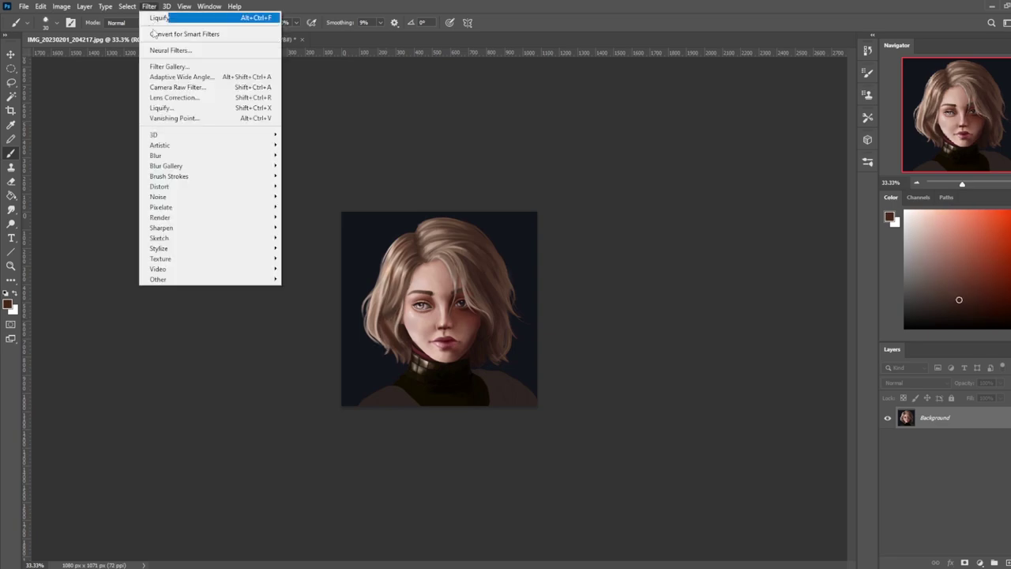
pyautogui.click(173, 111)
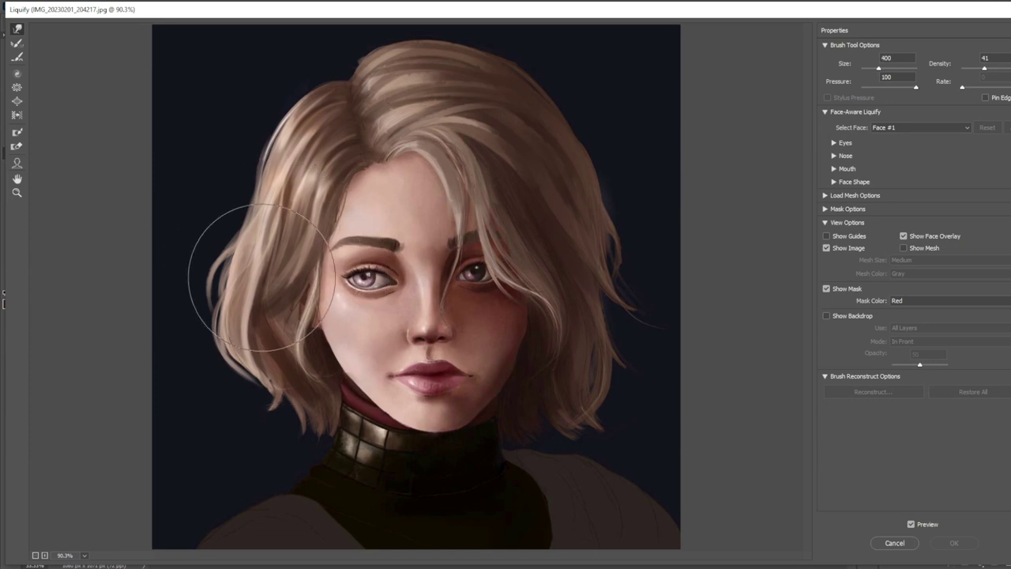
# - Push the lit hair's outer clumps beside the cheek into shape with a Liquify brush of size 175, and apply the warp
pyautogui.press('[')
pyautogui.press('[')
pyautogui.press('[')
pyautogui.press('[')
pyautogui.press('[')
pyautogui.moveTo(255, 319); pyautogui.dragTo(266, 244)
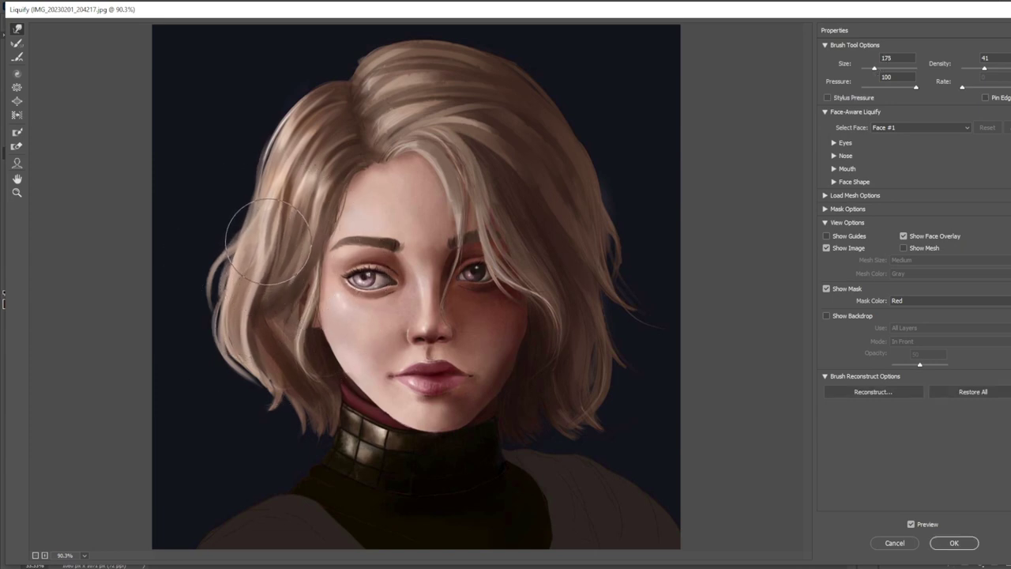
pyautogui.moveTo(254, 284); pyautogui.dragTo(257, 280)
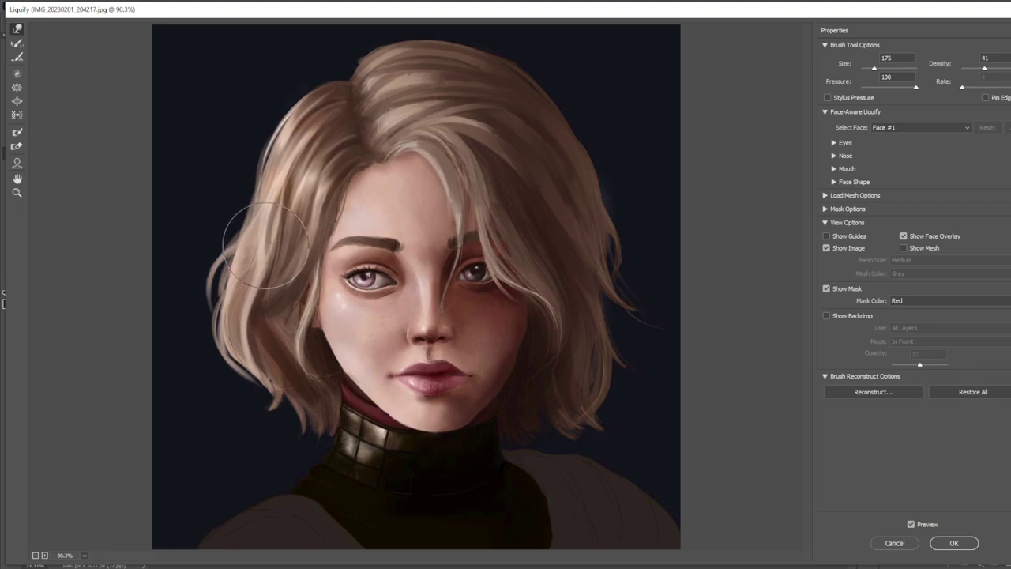
pyautogui.click(949, 542)
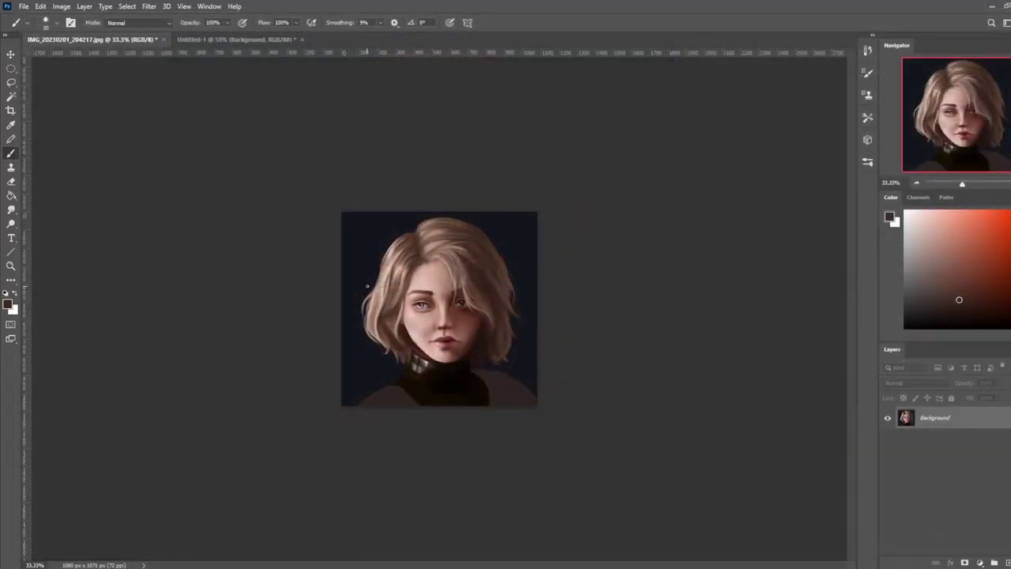
# - Try light brush strokes on the lit hair, and revert the portrait to the last Liquify state in its history
pyautogui.keyDown('alt'); pyautogui.click(399, 295); pyautogui.keyUp('alt')
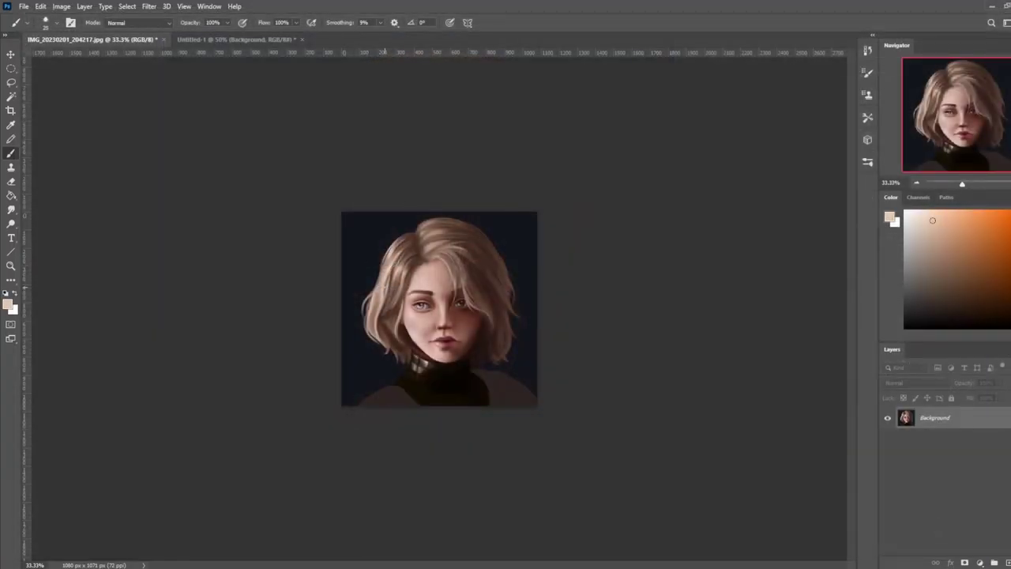
pyautogui.keyDown('alt'); pyautogui.click(383, 316); pyautogui.keyUp('alt')
pyautogui.click(867, 51)
pyautogui.click(794, 478)
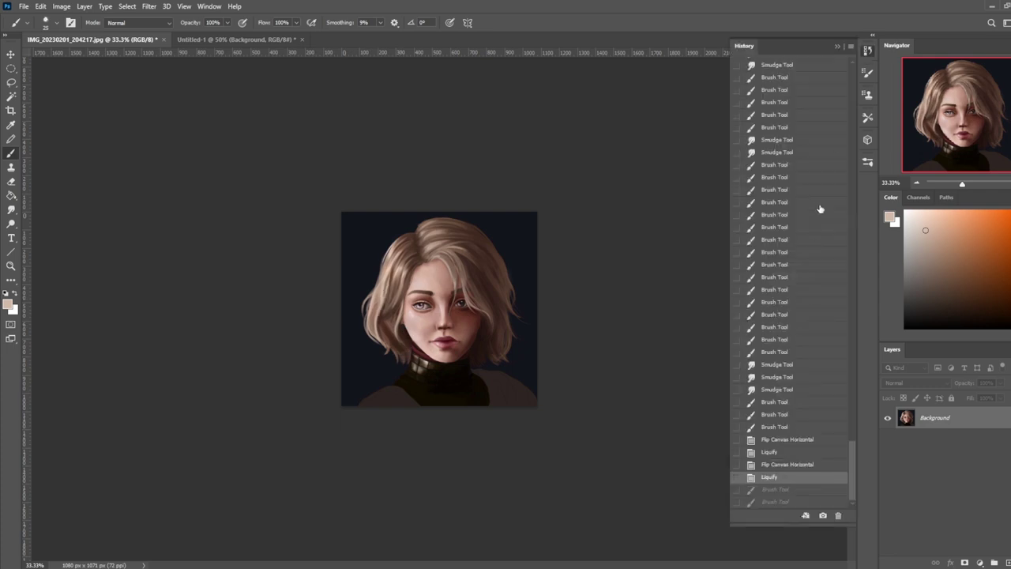
pyautogui.click(837, 49)
# - Sample light and mid hair tones and paint strands in the lit hair beside the cheek, undoing the stray stroke across the face
pyautogui.keyDown('alt'); pyautogui.click(377, 305); pyautogui.keyUp('alt')
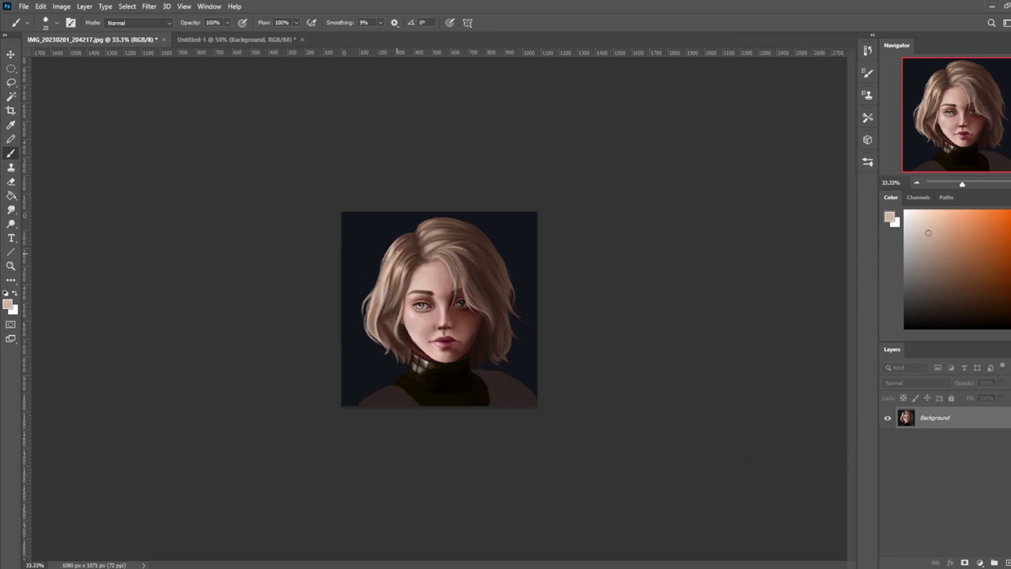
pyautogui.keyDown('alt'); pyautogui.click(390, 308); pyautogui.keyUp('alt')
pyautogui.keyDown('alt'); pyautogui.click(395, 301); pyautogui.keyUp('alt')
pyautogui.moveTo(433, 294); pyautogui.dragTo(405, 291)
pyautogui.hotkey('ctrl', 'z')
pyautogui.keyDown('alt'); pyautogui.click(404, 313); pyautogui.keyUp('alt')
pyautogui.keyDown('alt'); pyautogui.click(403, 319); pyautogui.keyUp('alt')
# - Compare the portrait's hair with the whole sheet of hair references and form studies, and return to the portrait
pyautogui.click(260, 39)
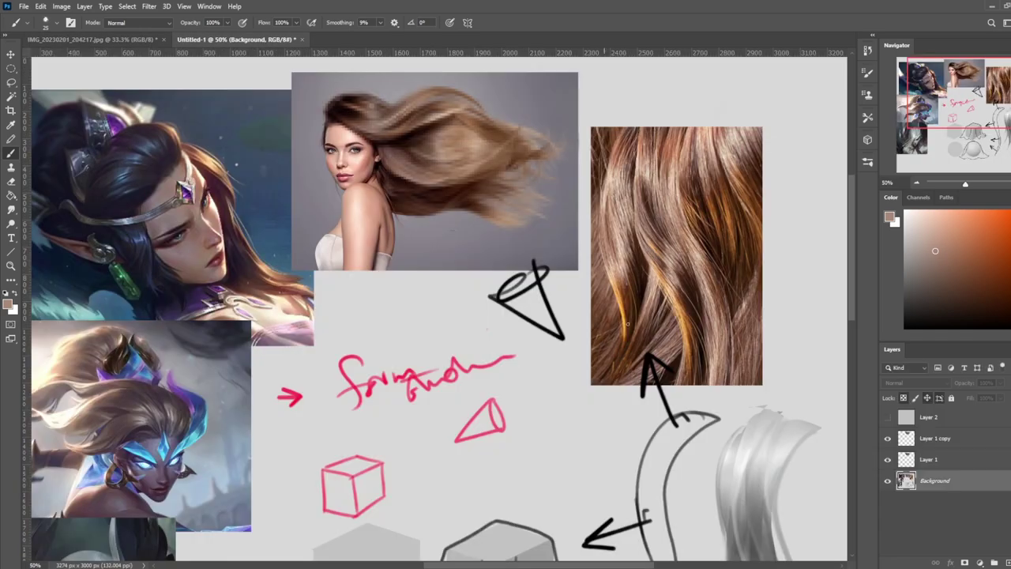
pyautogui.hotkey('ctrl', '0')
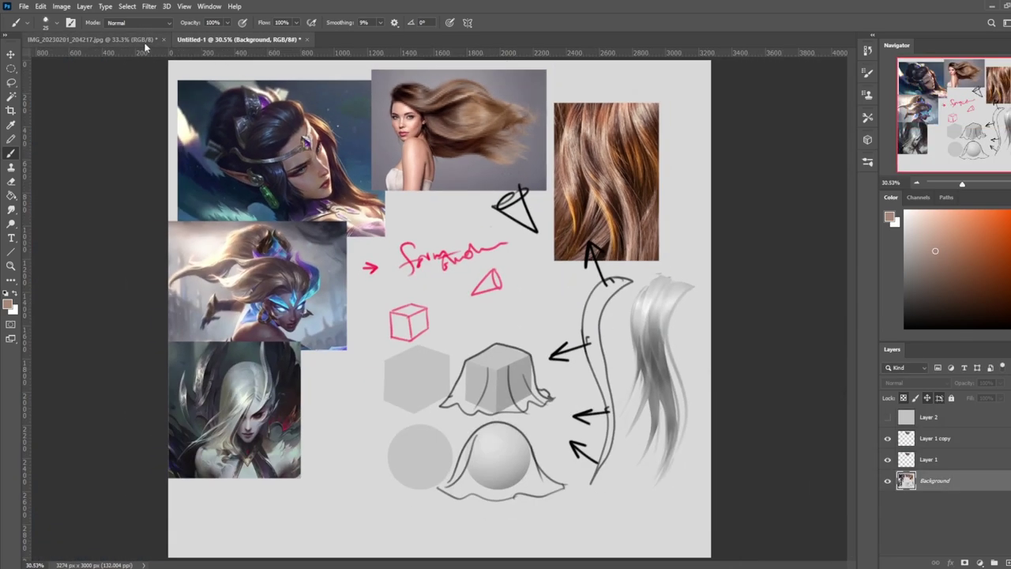
pyautogui.click(91, 39)
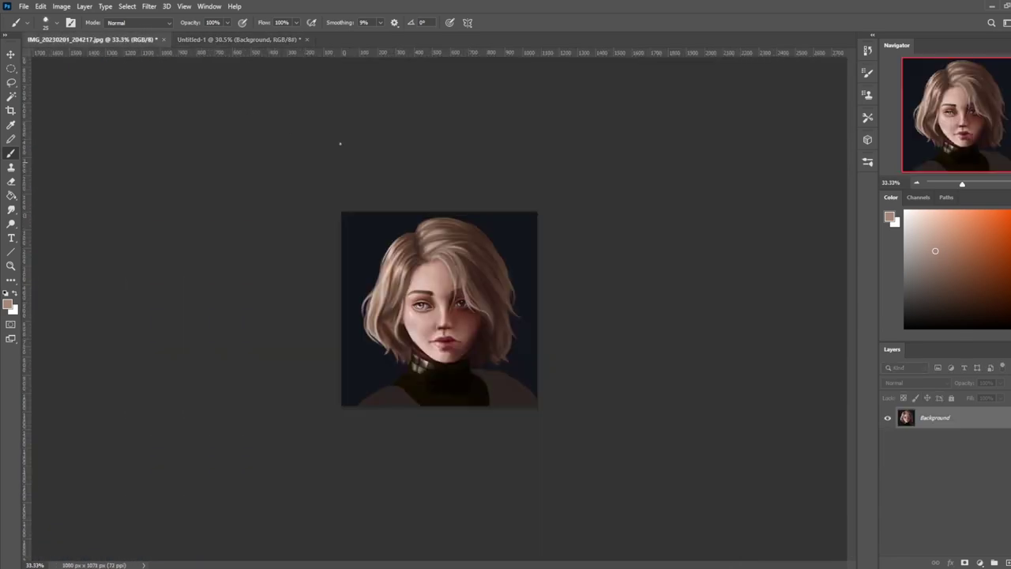
pyautogui.click(264, 40)
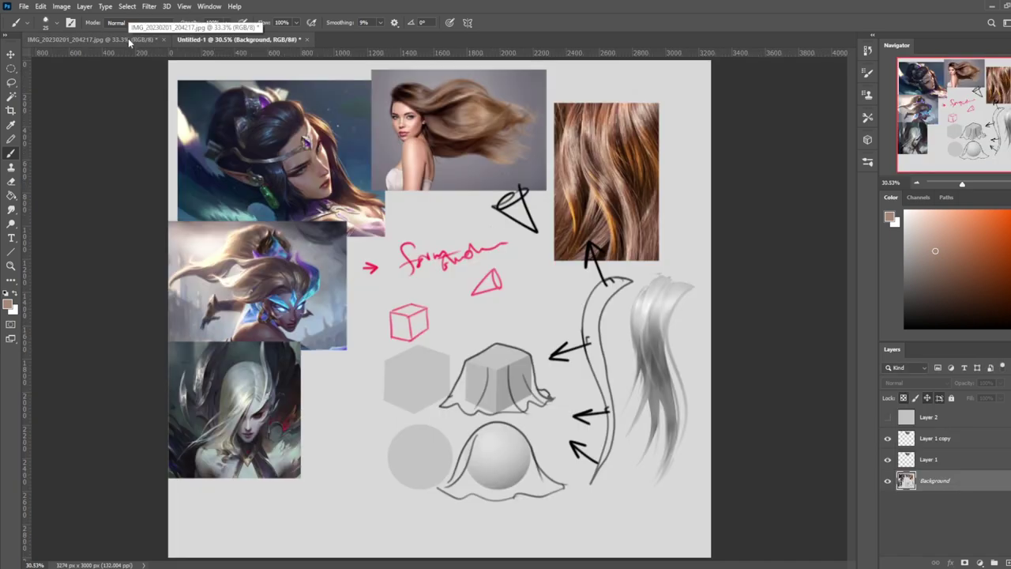
pyautogui.click(128, 40)
# - Sample hair tones, lower the brush opacity to 43% and paint a soft strand down the outer lit hair
pyautogui.keyDown('alt'); pyautogui.click(396, 326); pyautogui.keyUp('alt')
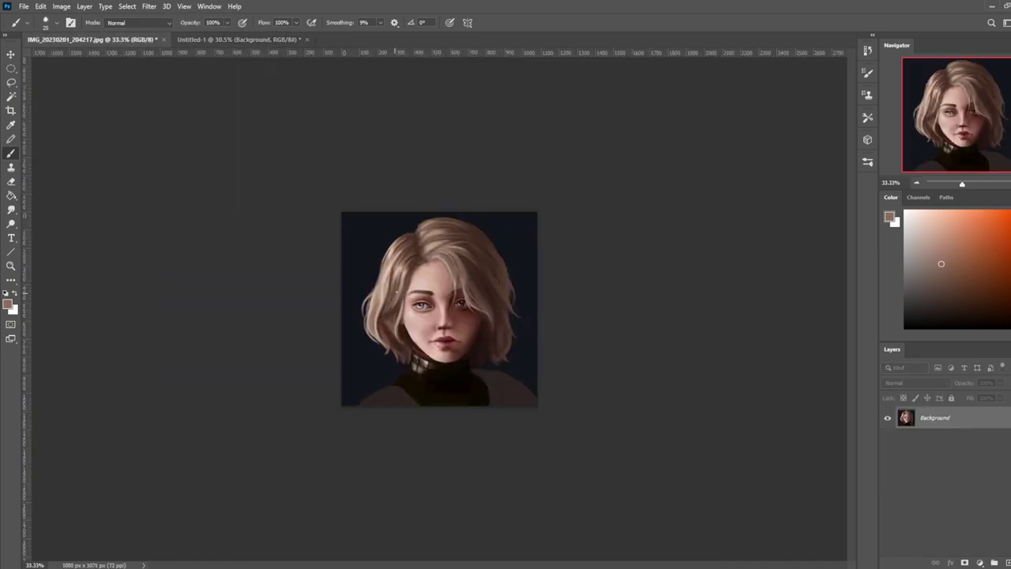
pyautogui.keyDown('alt'); pyautogui.click(384, 329); pyautogui.keyUp('alt')
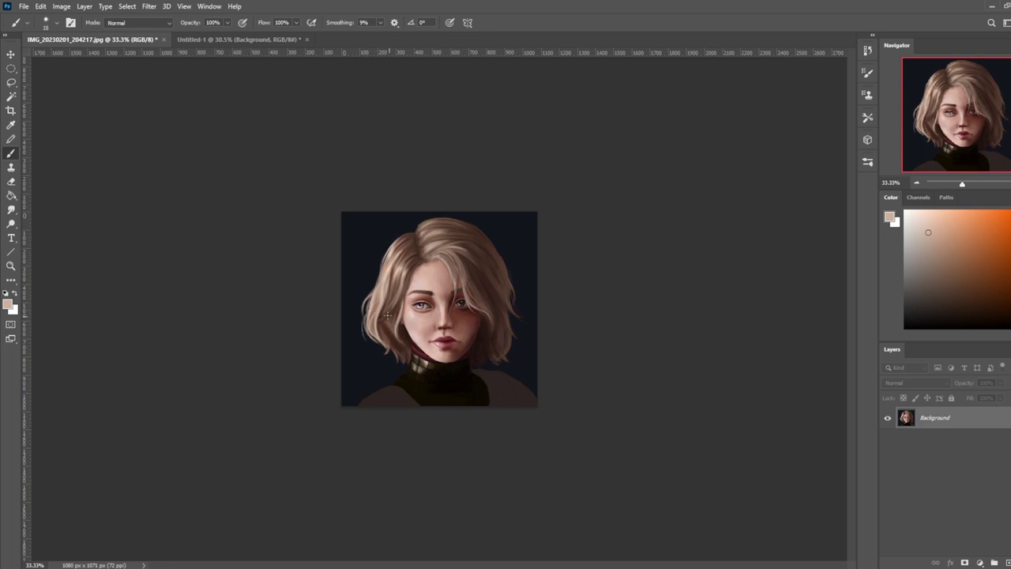
pyautogui.moveTo(228, 22); pyautogui.dragTo(199, 35)
pyautogui.moveTo(371, 310)
pyautogui.mouseDown()
pyautogui.moveTo(360, 335)
pyautogui.moveTo(372, 344)
pyautogui.mouseUp()
pyautogui.keyDown('alt'); pyautogui.click(386, 340); pyautogui.keyUp('alt')
# - Sample a brown shadow tone, raise the brush opacity to 70% and paint shading into the lower lit hair near the jaw
pyautogui.press('ctrl')
pyautogui.press('ctrl')
pyautogui.press('ctrl')
pyautogui.hotkey('ctrl', '+')
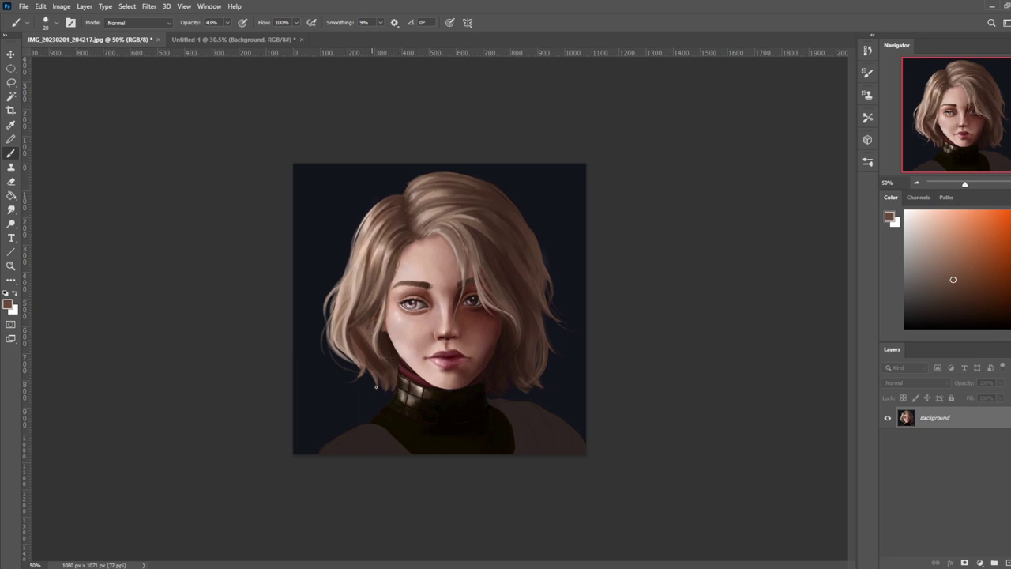
pyautogui.keyDown('alt'); pyautogui.click(374, 374); pyautogui.keyUp('alt')
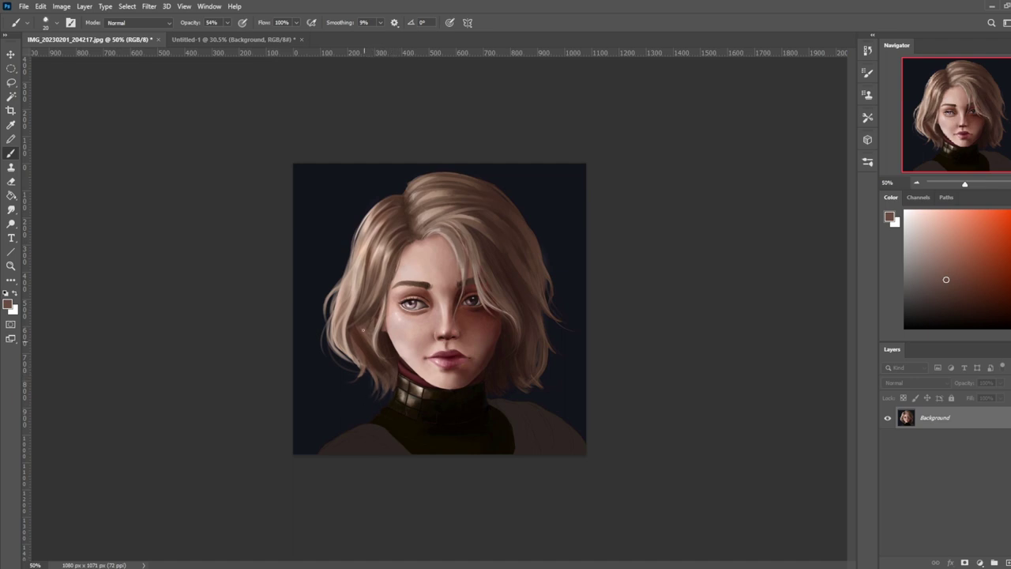
pyautogui.click(227, 22)
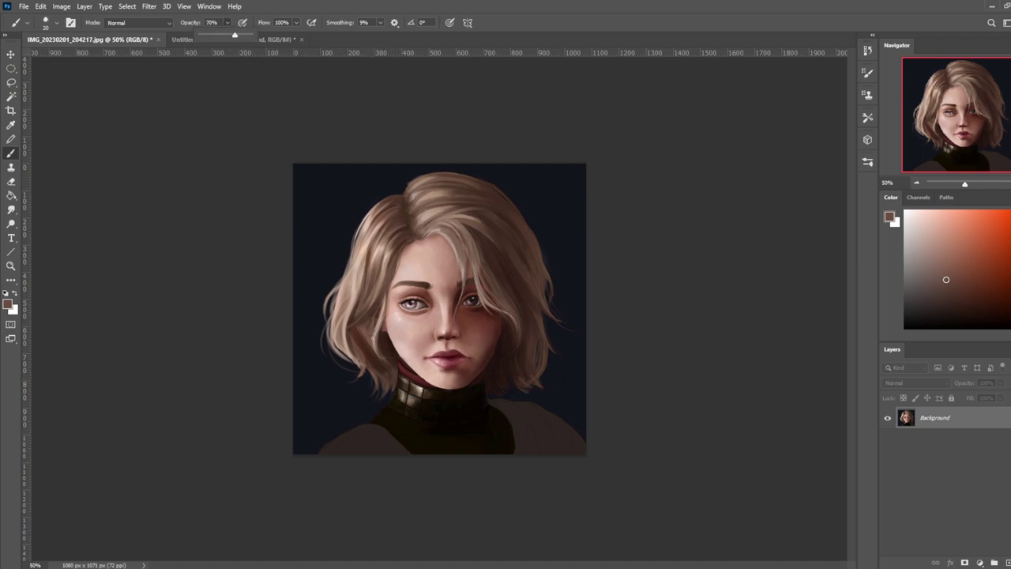
pyautogui.click(369, 371)
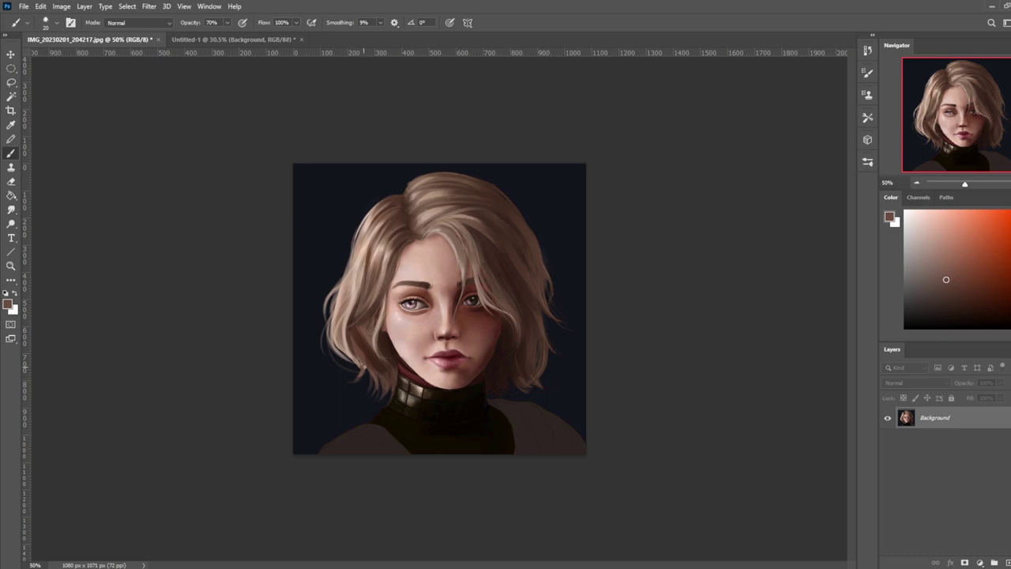
# - Blend the lower lit hair with the Smudge tool at an adjusted strength, and resume brushing with a sampled dark tone
pyautogui.click(11, 209)
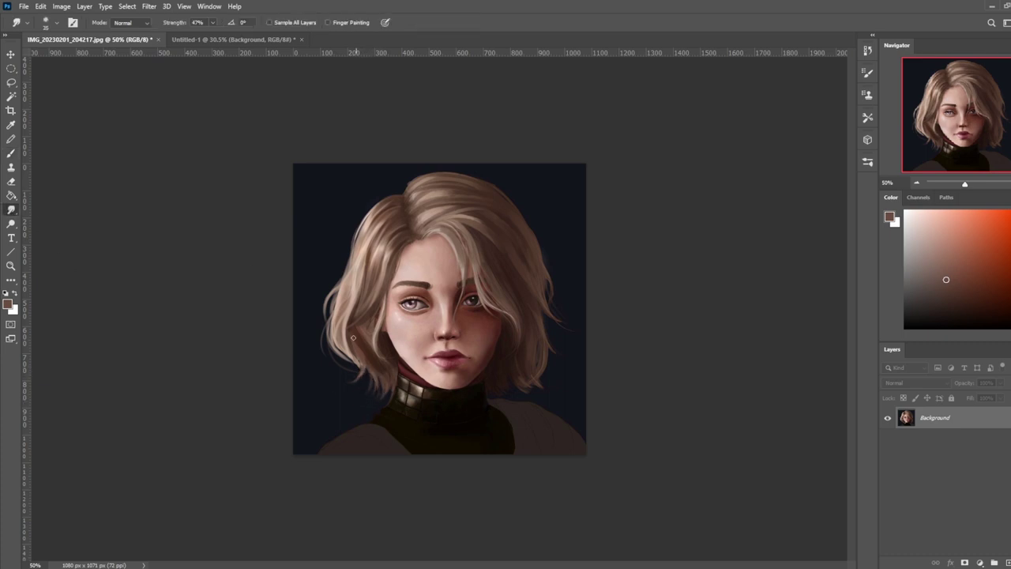
pyautogui.moveTo(216, 33); pyautogui.dragTo(222, 35)
pyautogui.press('b')
pyautogui.keyDown('alt'); pyautogui.click(353, 386); pyautogui.keyUp('alt')
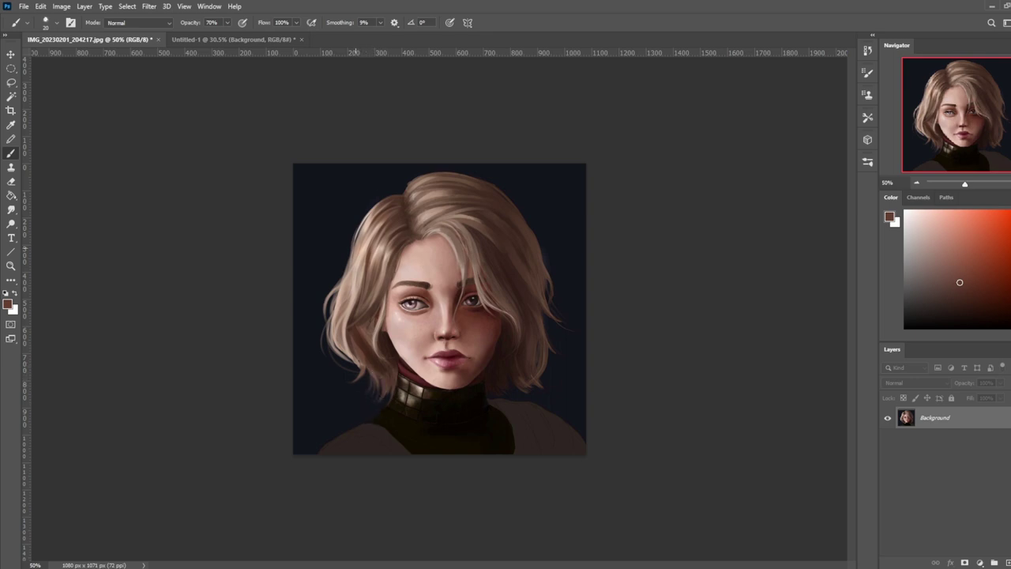
# - Add a new layer and paint thin light flyaway strands along the outer lit hair with a brush of size 9
pyautogui.keyDown('alt'); pyautogui.click(355, 264); pyautogui.keyUp('alt')
pyautogui.hotkey('ctrl', '-')
pyautogui.click(1007, 562)
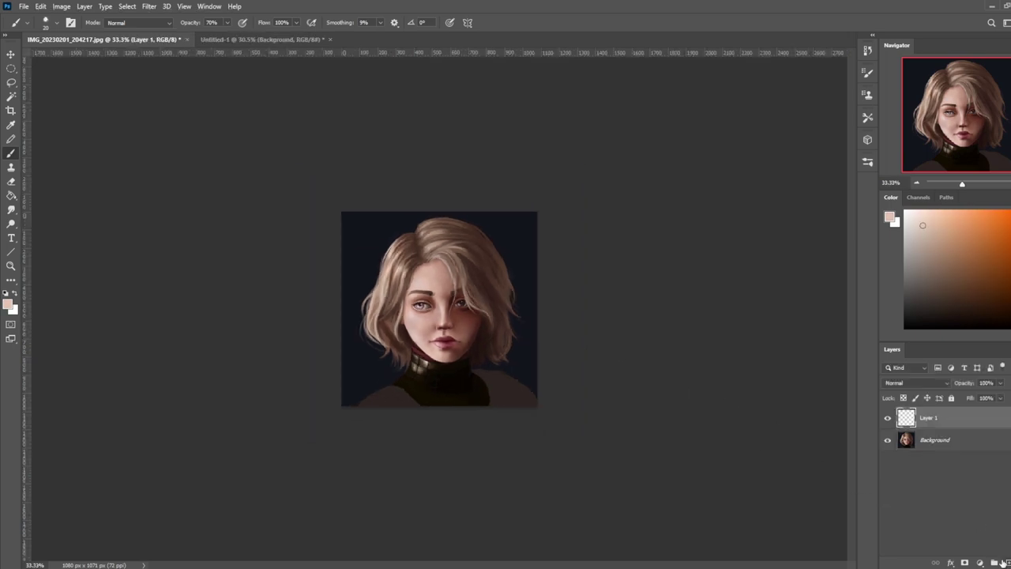
pyautogui.hotkey('ctrl', '+')
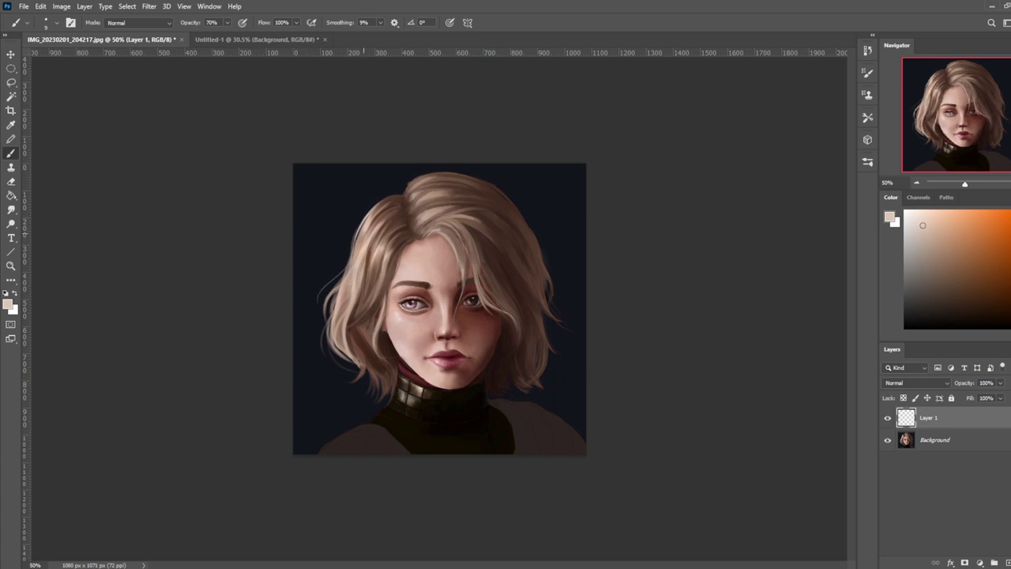
pyautogui.keyDown('alt'); pyautogui.click(390, 226); pyautogui.keyUp('alt')
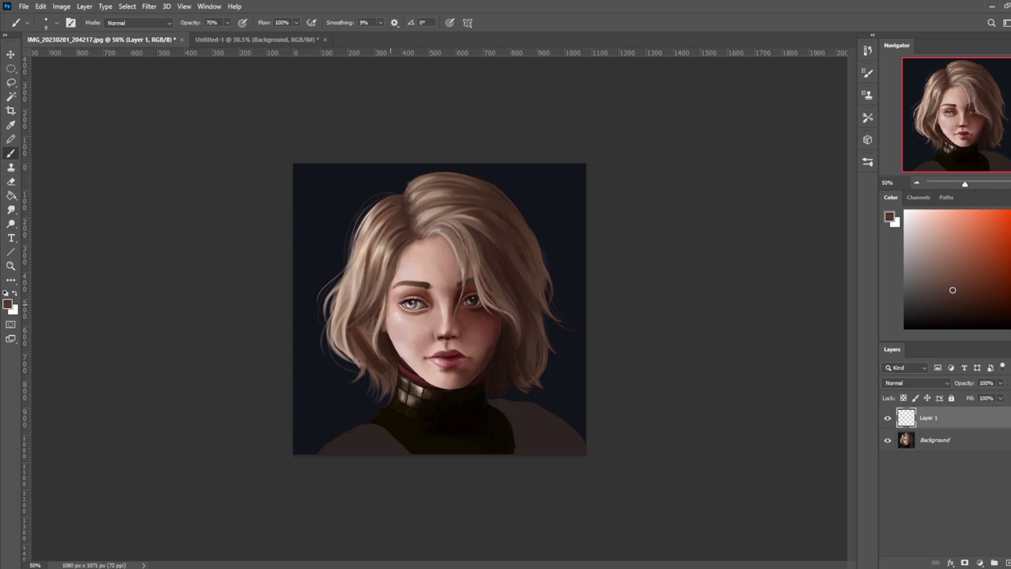
# - Resample hair tones and paint more fine flyaways beside the lit hair, undoing the stroke near the crown
pyautogui.keyDown('alt'); pyautogui.click(362, 248); pyautogui.keyUp('alt')
pyautogui.moveTo(362, 220); pyautogui.dragTo(398, 198)
pyautogui.hotkey('ctrl', 'z')
pyautogui.keyDown('alt'); pyautogui.click(402, 228); pyautogui.keyUp('alt')
pyautogui.keyDown('alt'); pyautogui.click(368, 250); pyautogui.keyUp('alt')
pyautogui.moveTo(338, 281); pyautogui.dragTo(319, 327)
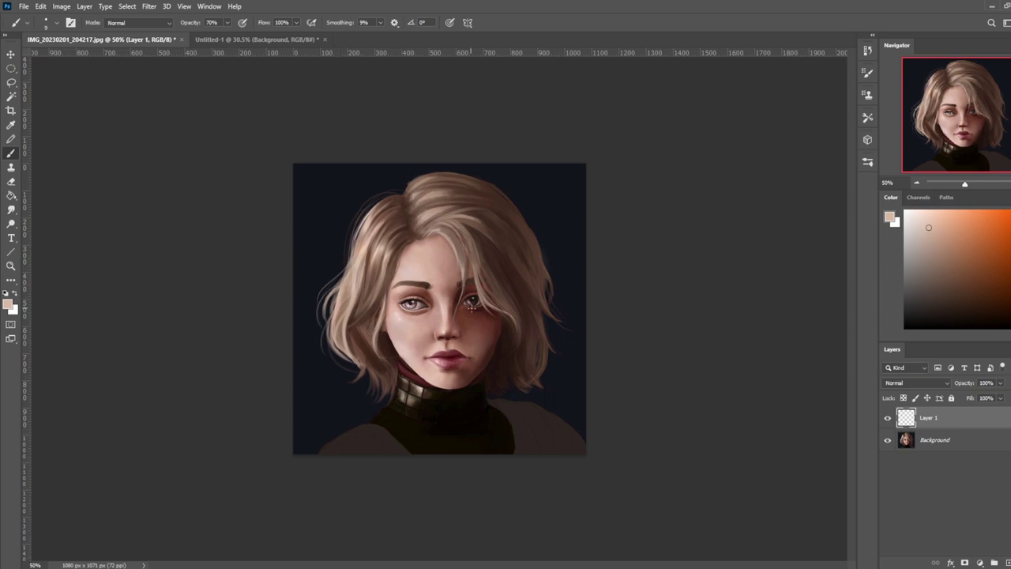
# - Sample dark and light hair tones at the parting and paint fine flyaway strands along the lit hair's outer edge
pyautogui.hotkey('ctrl', '+')
pyautogui.hotkey('ctrl', '-')
pyautogui.hotkey('ctrl', '-')
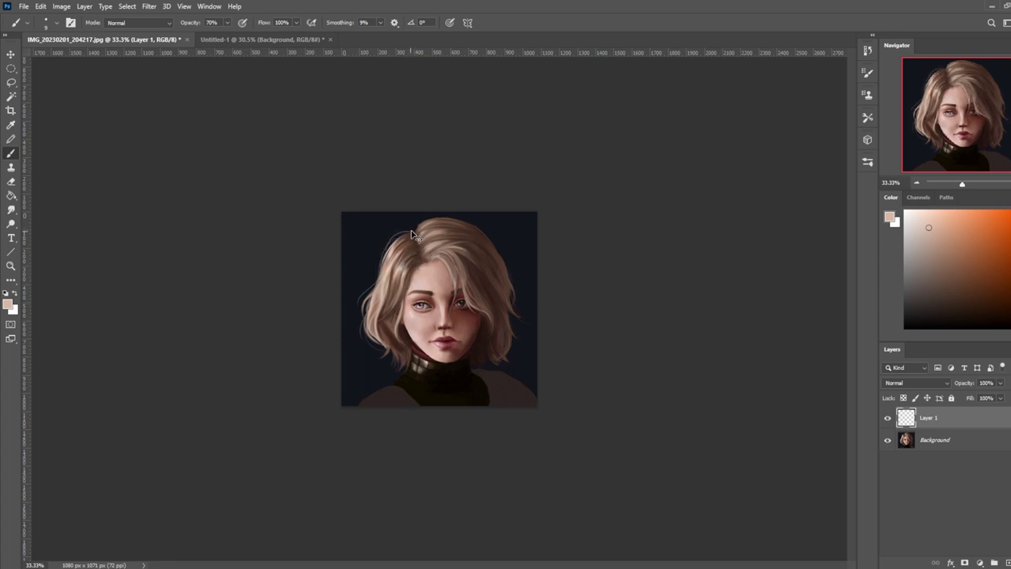
pyautogui.keyDown('alt'); pyautogui.click(412, 229); pyautogui.keyUp('alt')
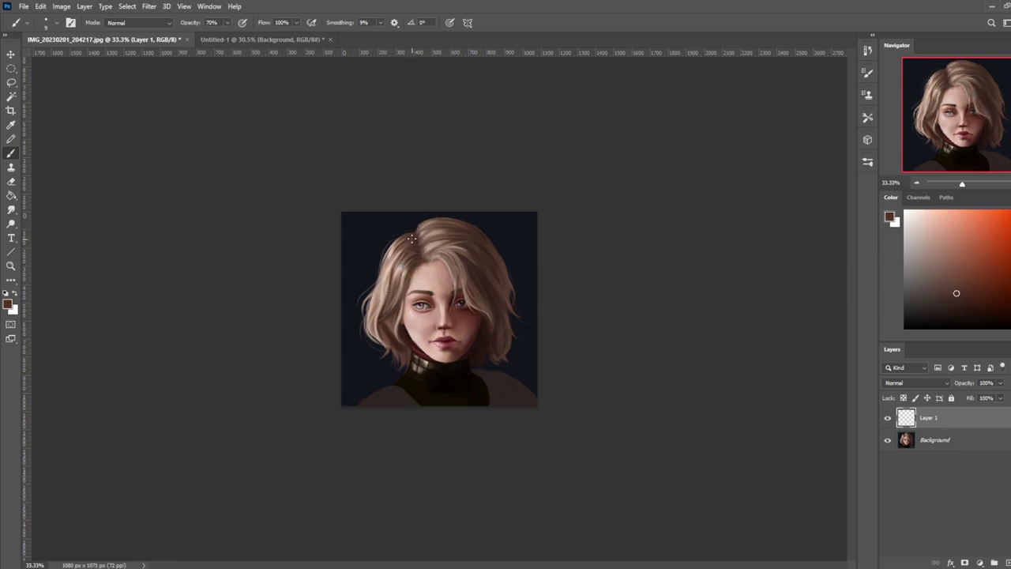
pyautogui.keyDown('alt'); pyautogui.click(409, 229); pyautogui.keyUp('alt')
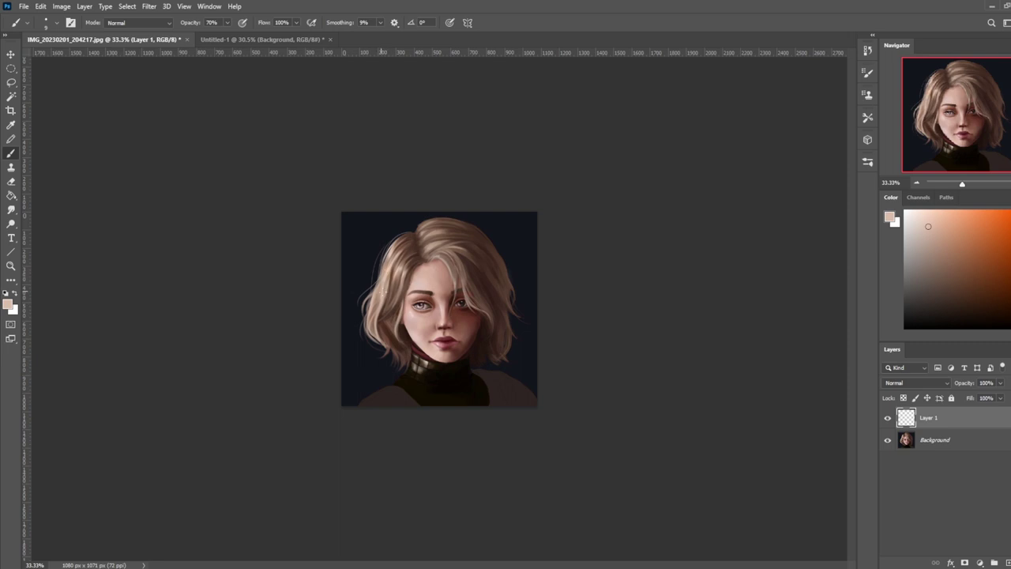
# - Undo the last stroke, soften the flyaway strand layer with a slight Gaussian Blur, and merge it down into the Background
pyautogui.hotkey('ctrl', 'z')
pyautogui.keyDown('alt'); pyautogui.click(418, 266); pyautogui.keyUp('alt')
pyautogui.click(154, 7)
pyautogui.moveTo(260, 156)
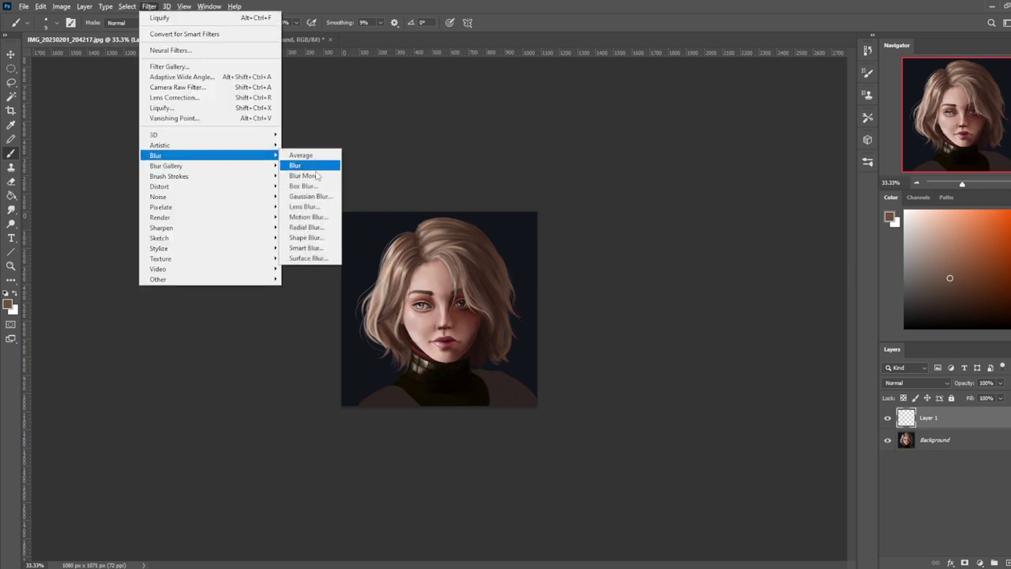
pyautogui.click(312, 196)
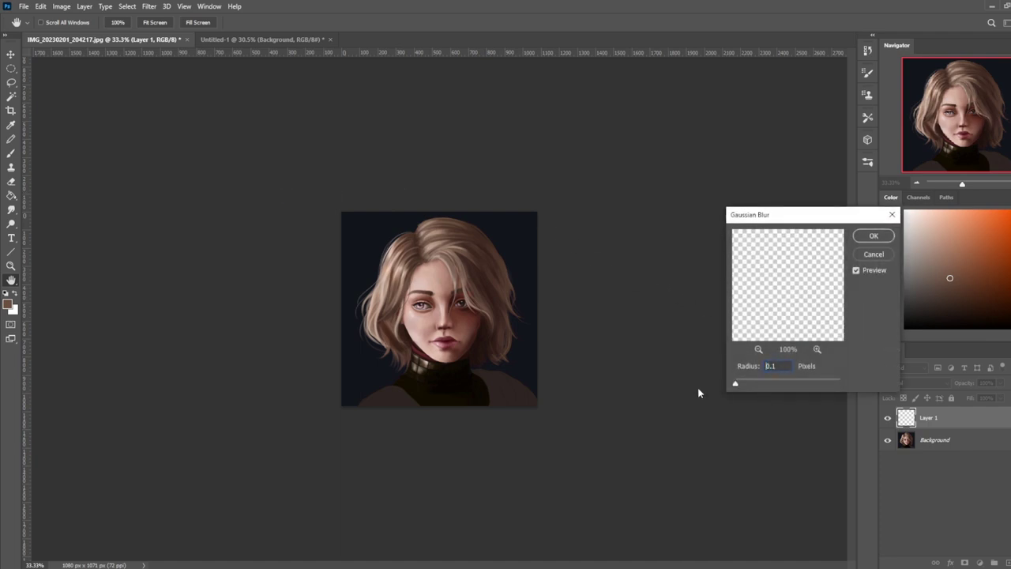
pyautogui.moveTo(735, 383); pyautogui.dragTo(739, 384)
pyautogui.click(874, 236)
pyautogui.press('b')
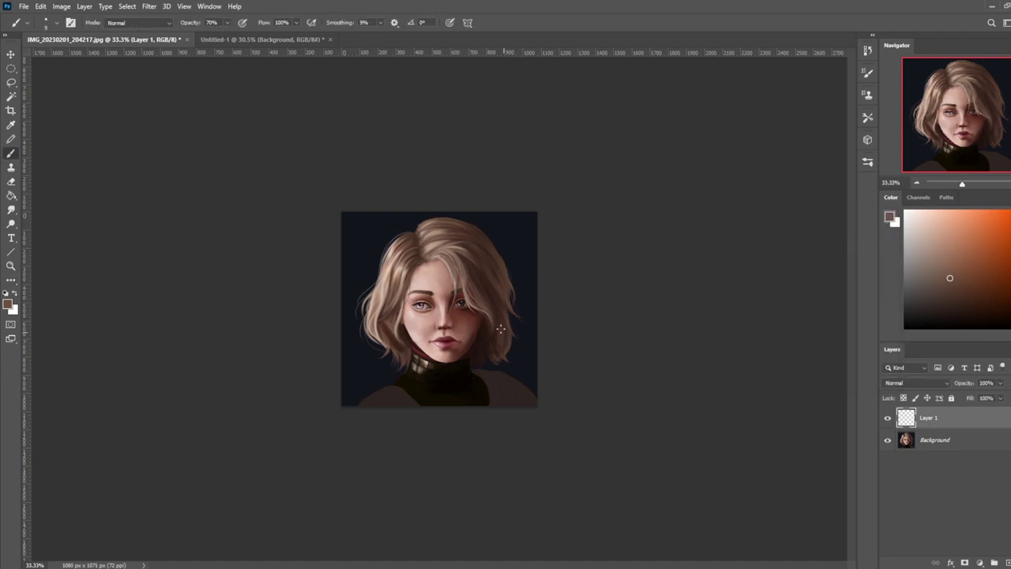
pyautogui.rightClick(929, 417)
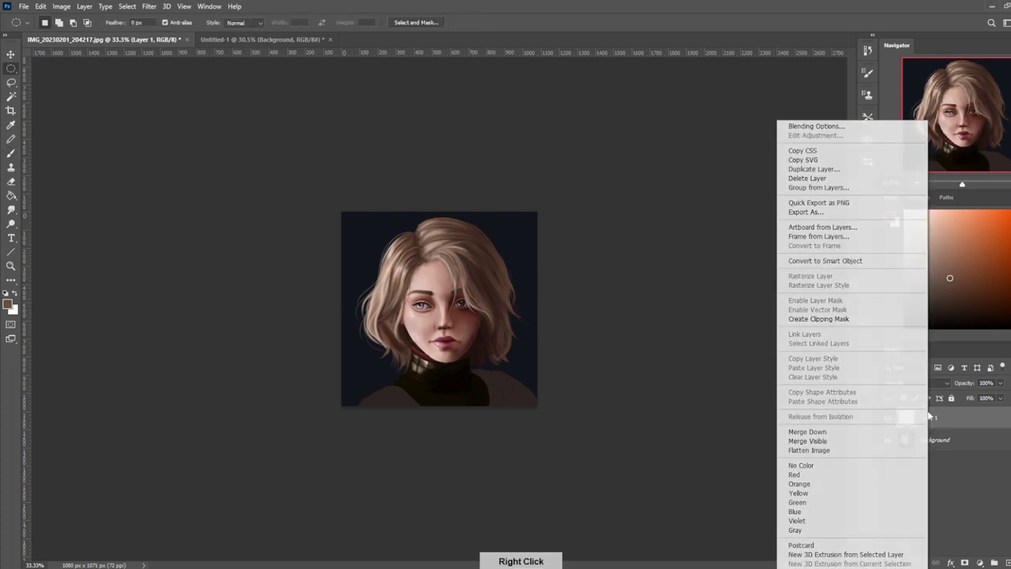
pyautogui.click(876, 431)
# - Sample hair tones along the lit hair, paint further strands with a small brush, and flip the canvas horizontally
pyautogui.keyDown('alt'); pyautogui.click(375, 310); pyautogui.keyUp('alt')
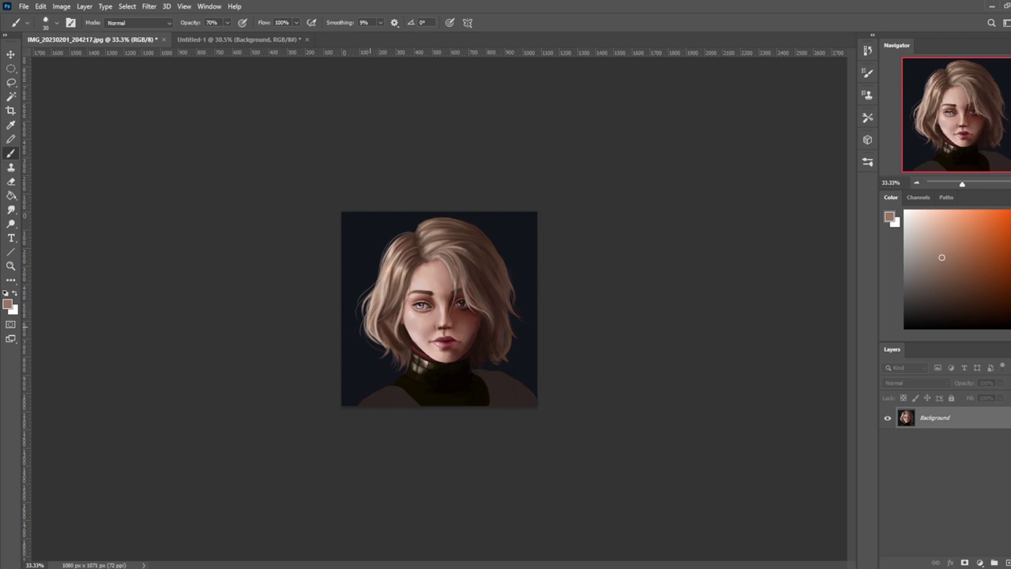
pyautogui.hotkey('ctrl', '+')
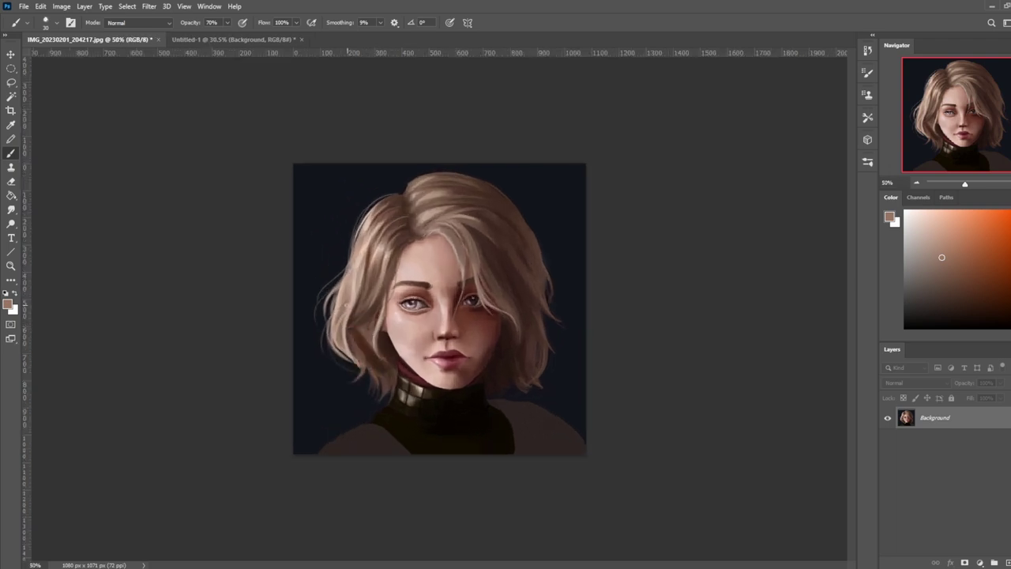
pyautogui.keyDown('alt'); pyautogui.click(356, 298); pyautogui.keyUp('alt')
pyautogui.hotkey('ctrl', 'shift', 'h')
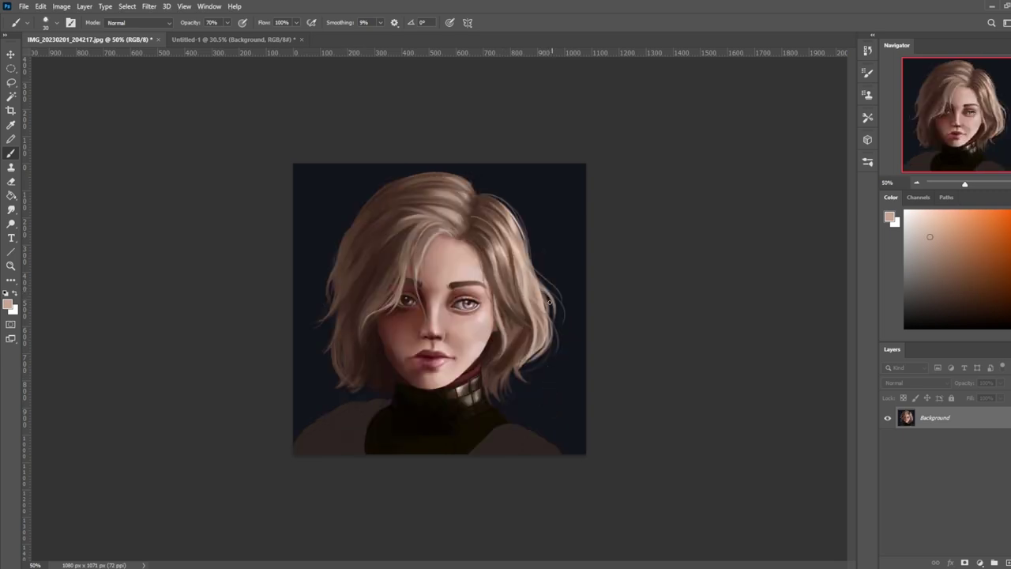
pyautogui.keyDown('alt'); pyautogui.click(528, 289); pyautogui.keyUp('alt')
pyautogui.press('[')
# - Brighten the upper lit hair with the Dodge tool, using the Highlights range at 9% exposure and adjusting the brush size
pyautogui.click(11, 223)
pyautogui.click(209, 23)
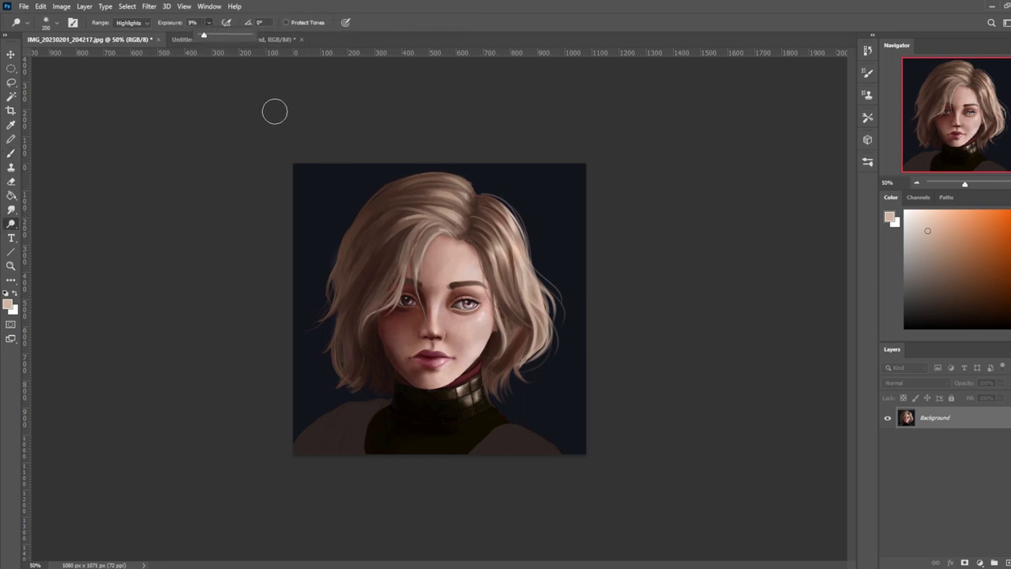
pyautogui.press('[')
pyautogui.press('[')
pyautogui.press('[')
pyautogui.press('[')
pyautogui.press('[')
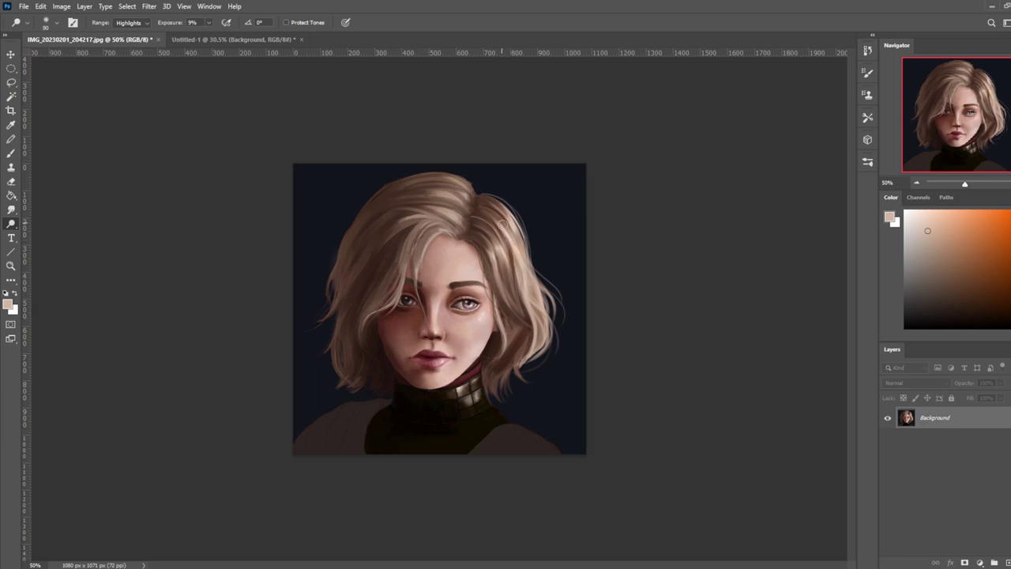
pyautogui.press('[')
pyautogui.press('[')
pyautogui.press(']')
pyautogui.press(']')
pyautogui.press(']')
pyautogui.press(']')
pyautogui.press(']')
pyautogui.press(']')
pyautogui.press(']')
pyautogui.press(']')
pyautogui.press(']')
pyautogui.press(']')
pyautogui.press(']')
pyautogui.press(']')
pyautogui.press(']')
pyautogui.moveTo(513, 218); pyautogui.dragTo(505, 242)
pyautogui.moveTo(515, 205)
pyautogui.mouseDown()
pyautogui.moveTo(504, 233)
pyautogui.moveTo(512, 227)
pyautogui.mouseUp()
# - Glaze a sampled pale tone over the upper lit hair with a size 500 brush at 9% opacity, flip the canvas back, and select the Dodge tool
pyautogui.press('b')
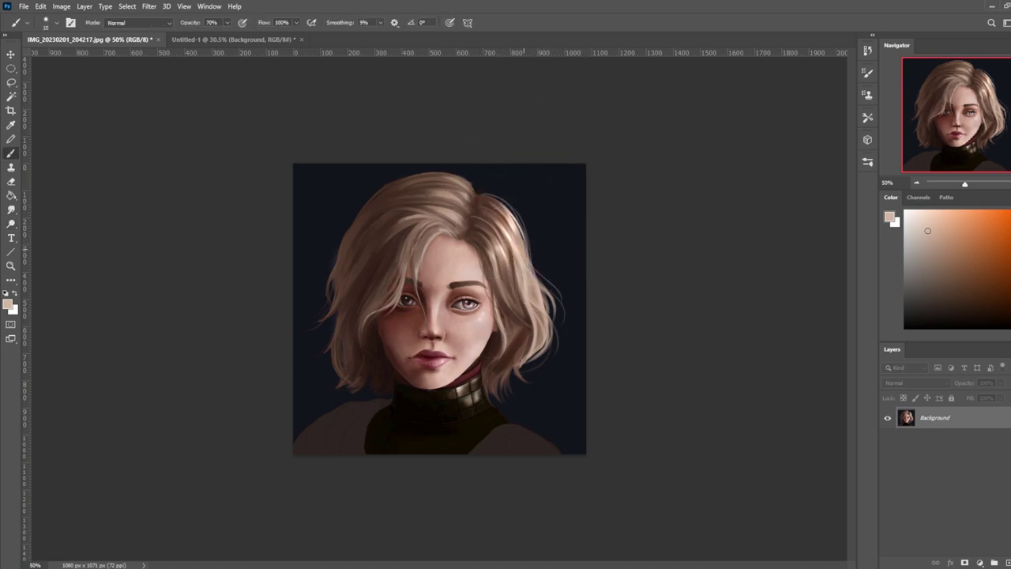
pyautogui.rightClick(528, 207)
pyautogui.press('Escape')
pyautogui.keyDown('alt'); pyautogui.click(510, 227); pyautogui.keyUp('alt')
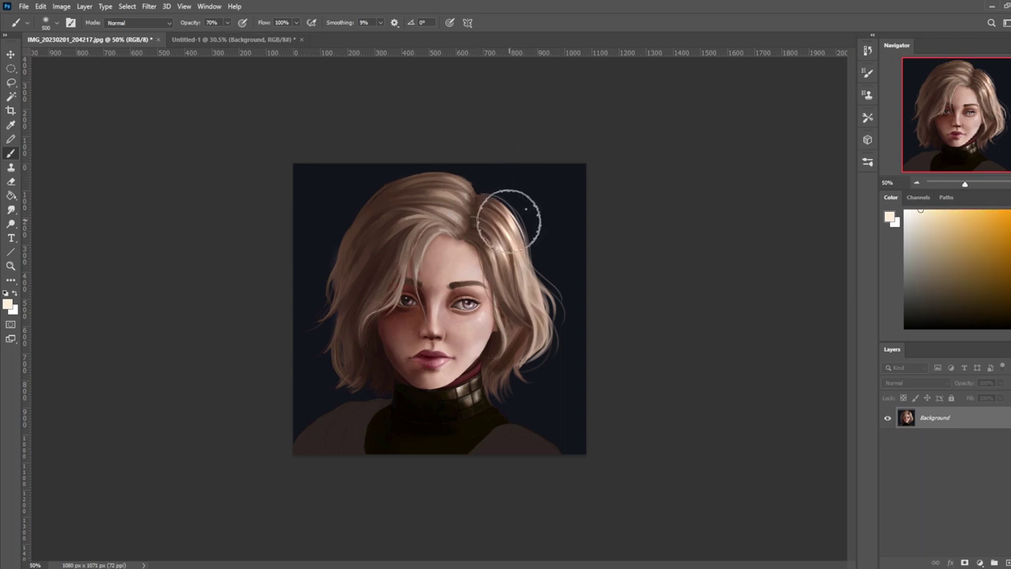
pyautogui.click(227, 23)
pyautogui.click(197, 35)
pyautogui.click(179, 85)
pyautogui.hotkey('ctrl', 'z')
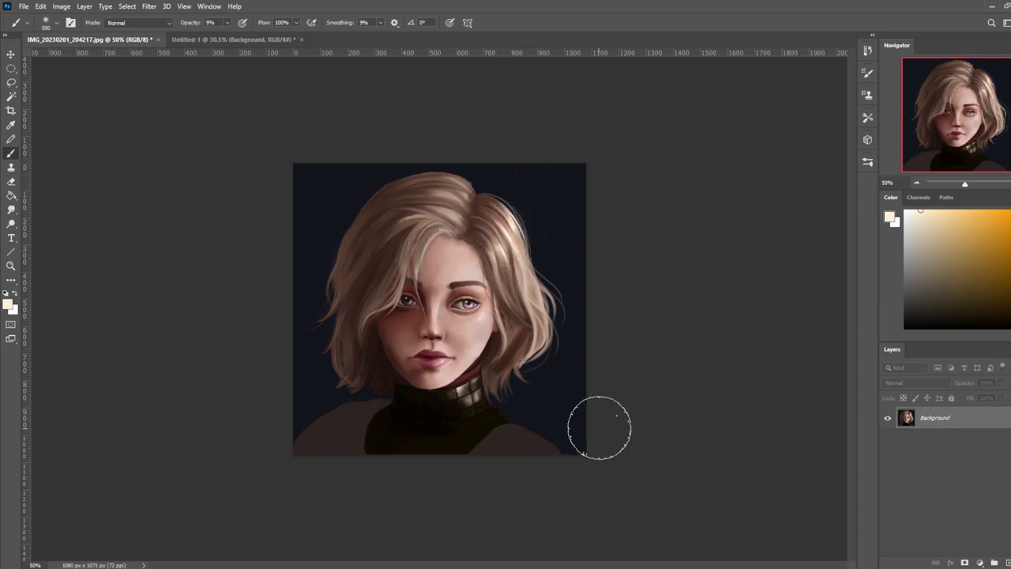
pyautogui.hotkey('ctrl', '-')
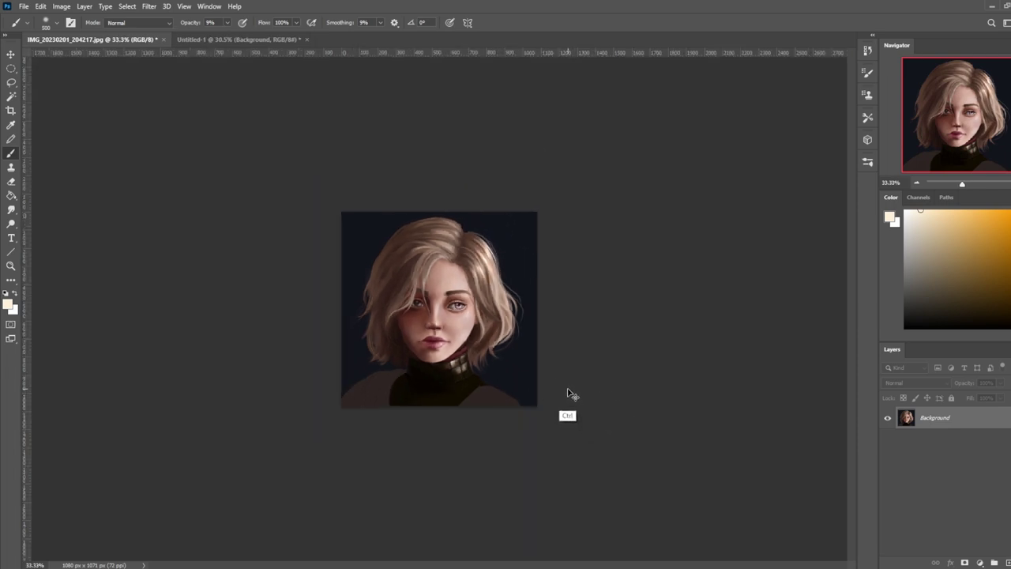
pyautogui.hotkey('ctrl', 'f')
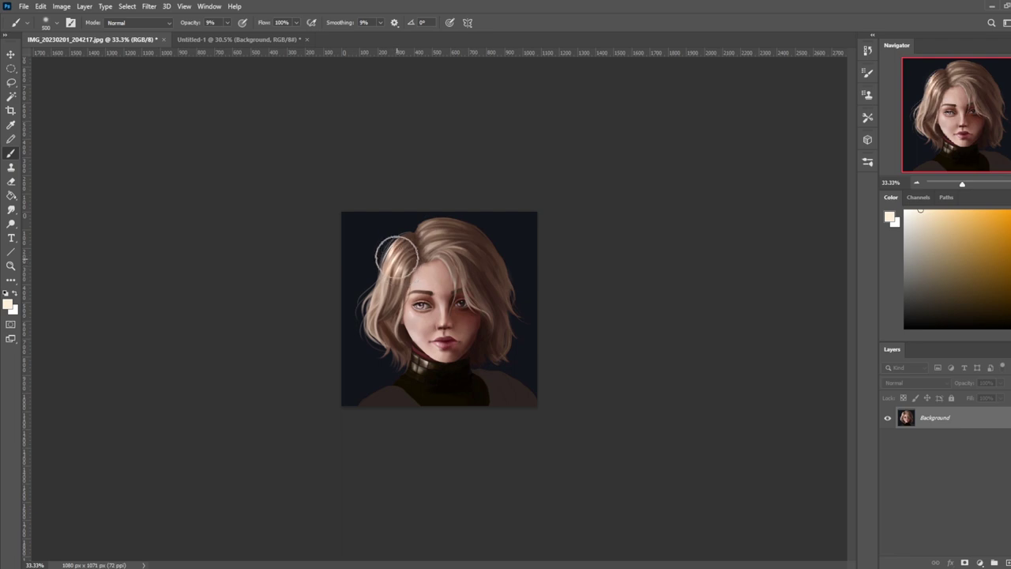
pyautogui.moveTo(397, 262); pyautogui.dragTo(393, 253)
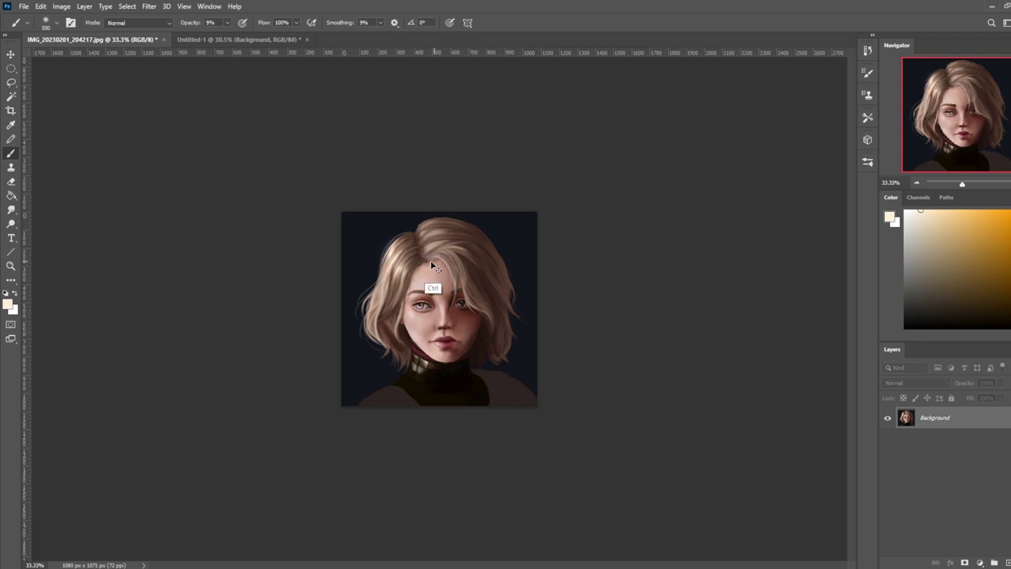
pyautogui.click(11, 224)
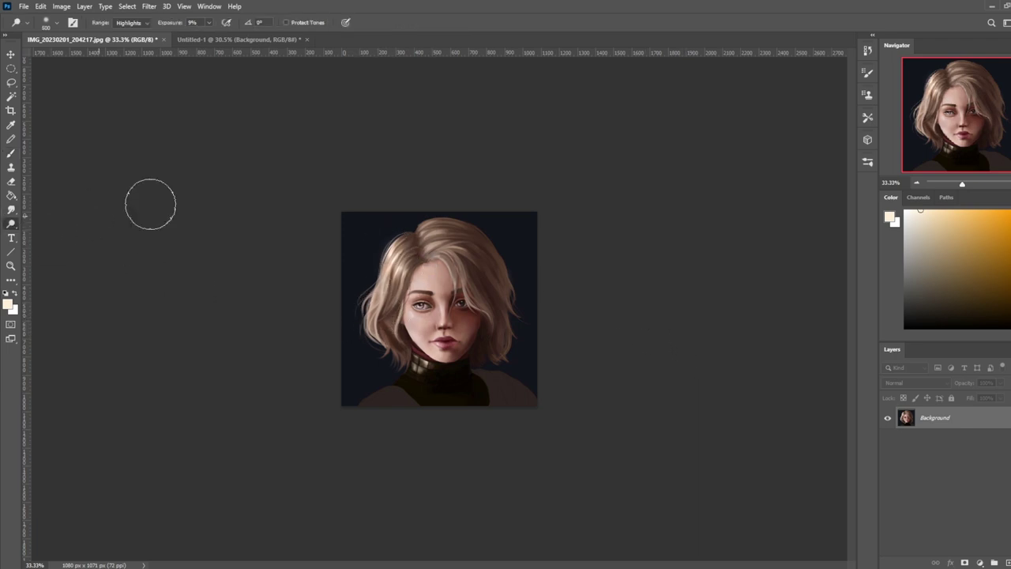
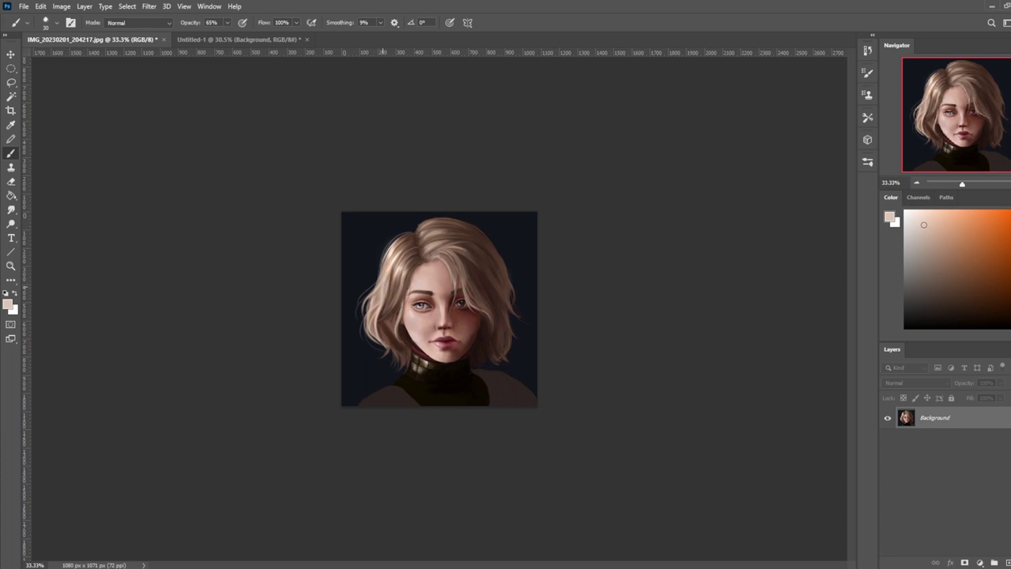
# - Set the brush opacity to 84% and paint strands in the lit hair with sampled tones, flipping the canvas to work from both views
pyautogui.click(227, 23)
pyautogui.click(238, 36)
pyautogui.keyDown('ctrl'); pyautogui.click(383, 288); pyautogui.keyUp('ctrl')
pyautogui.keyDown('alt'); pyautogui.click(394, 289); pyautogui.keyUp('alt')
pyautogui.keyDown('alt'); pyautogui.click(368, 303); pyautogui.keyUp('alt')
pyautogui.hotkey('ctrl', 'shift', 'h')
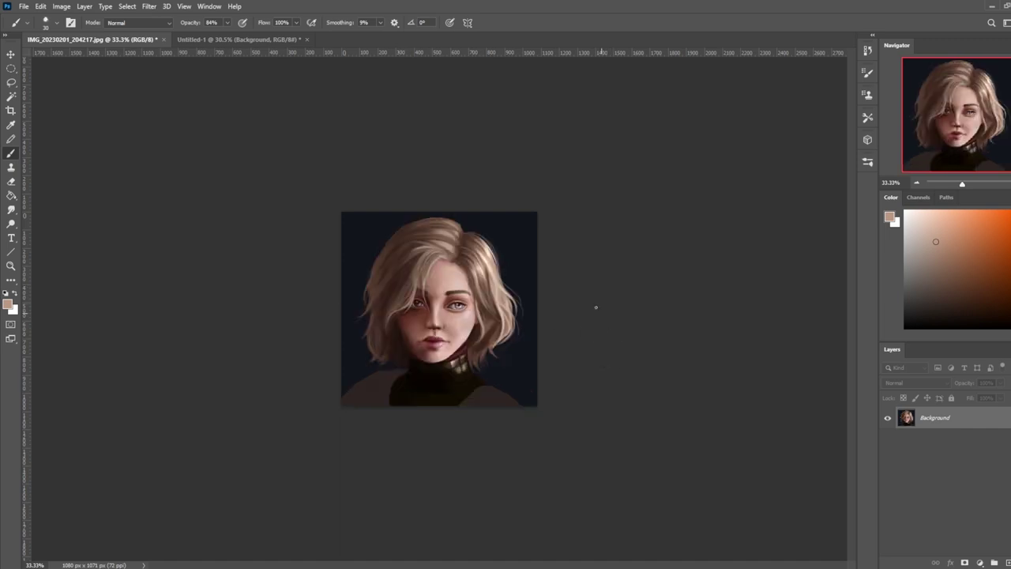
pyautogui.keyDown('alt'); pyautogui.click(509, 347); pyautogui.keyUp('alt')
pyautogui.hotkey('ctrl', 'shift', 'h')
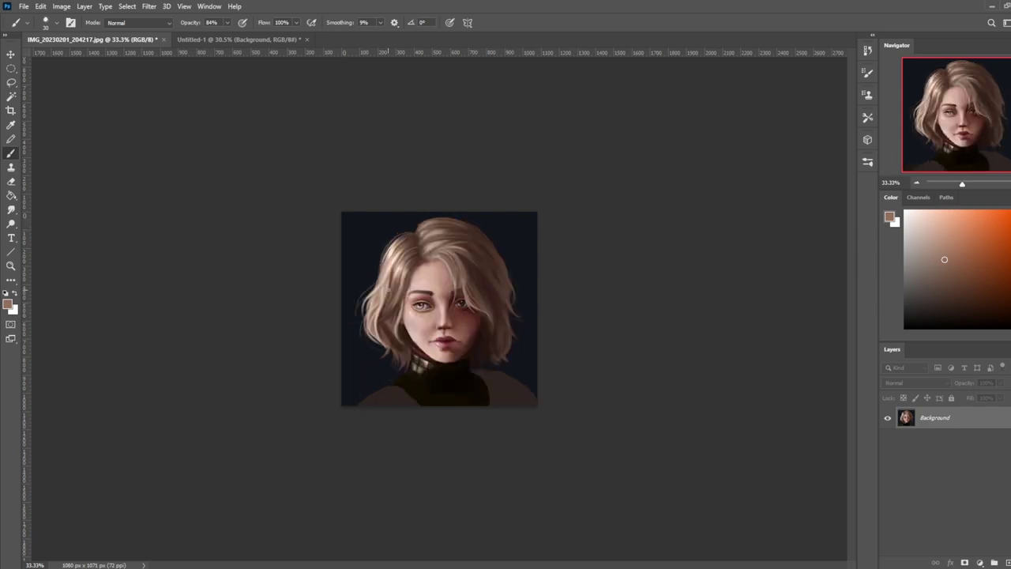
# - Sample light and dark hair tones and refine the lit strands and shadows beside the cheek
pyautogui.keyDown('alt'); pyautogui.click(387, 304); pyautogui.keyUp('alt')
pyautogui.keyDown('alt'); pyautogui.click(378, 315); pyautogui.keyUp('alt')
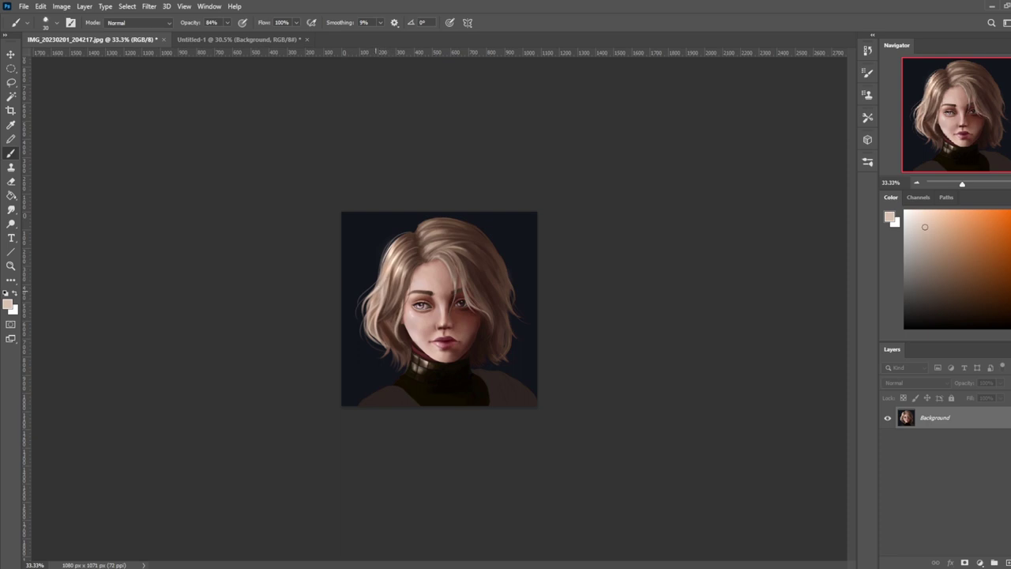
pyautogui.keyDown('alt'); pyautogui.click(394, 258); pyautogui.keyUp('alt')
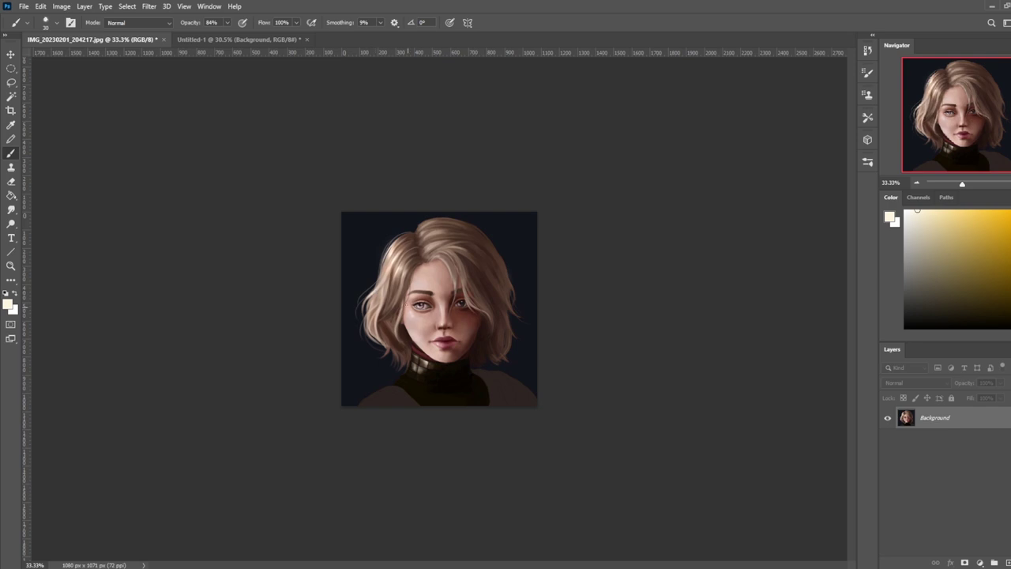
pyautogui.keyDown('alt'); pyautogui.click(395, 308); pyautogui.keyUp('alt')
pyautogui.keyDown('alt'); pyautogui.click(385, 331); pyautogui.keyUp('alt')
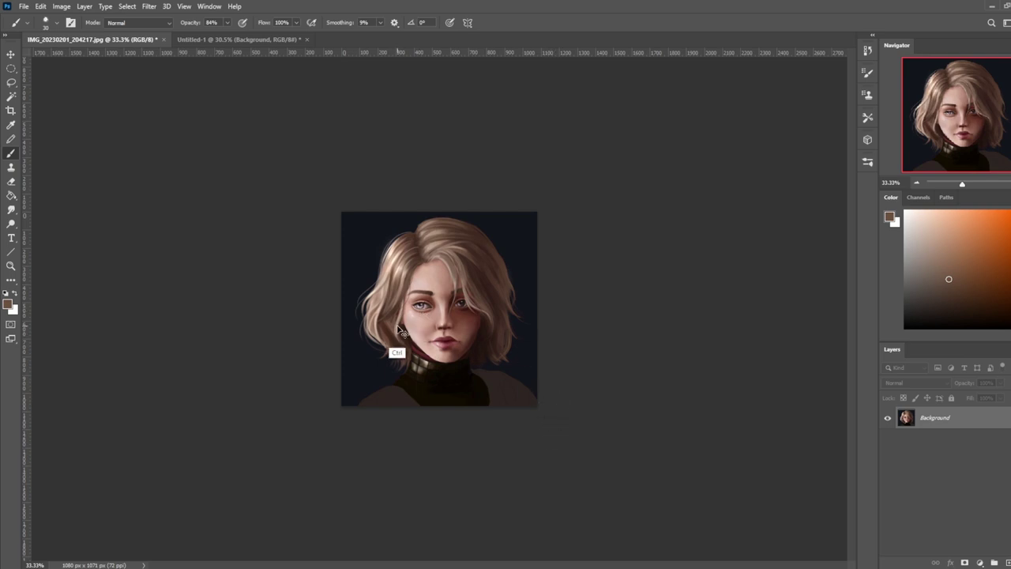
pyautogui.keyDown('alt'); pyautogui.click(382, 296); pyautogui.keyUp('alt')
pyautogui.hotkey('ctrl', '+')
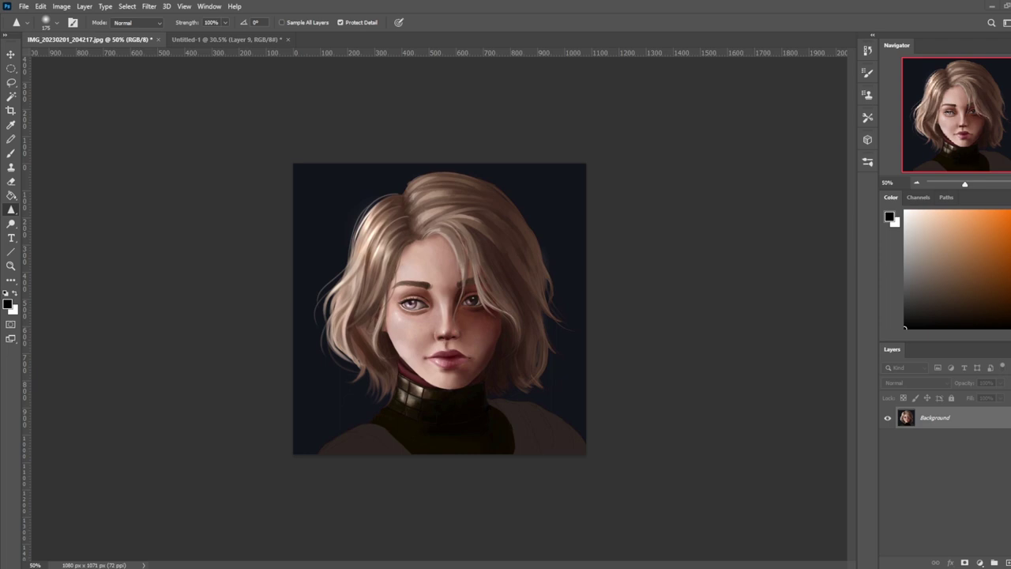
# - Sketch a white circle, a box, a large arrowhead and a column of small arrows around the upper hair
pyautogui.press('x')
pyautogui.press('b')
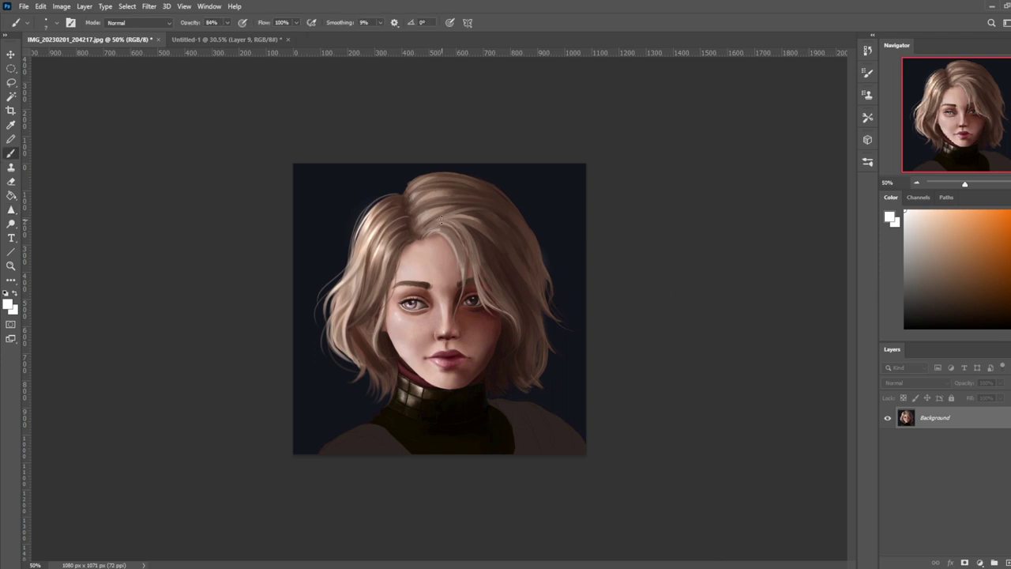
pyautogui.moveTo(337, 174); pyautogui.dragTo(373, 208)
pyautogui.moveTo(368, 173)
pyautogui.mouseDown()
pyautogui.moveTo(405, 201)
pyautogui.moveTo(385, 167)
pyautogui.mouseUp()
pyautogui.moveTo(397, 172)
pyautogui.mouseDown()
pyautogui.moveTo(410, 166)
pyautogui.moveTo(418, 188)
pyautogui.moveTo(408, 203)
pyautogui.mouseUp()
pyautogui.moveTo(441, 168); pyautogui.dragTo(498, 187)
pyautogui.moveTo(497, 187); pyautogui.dragTo(450, 207)
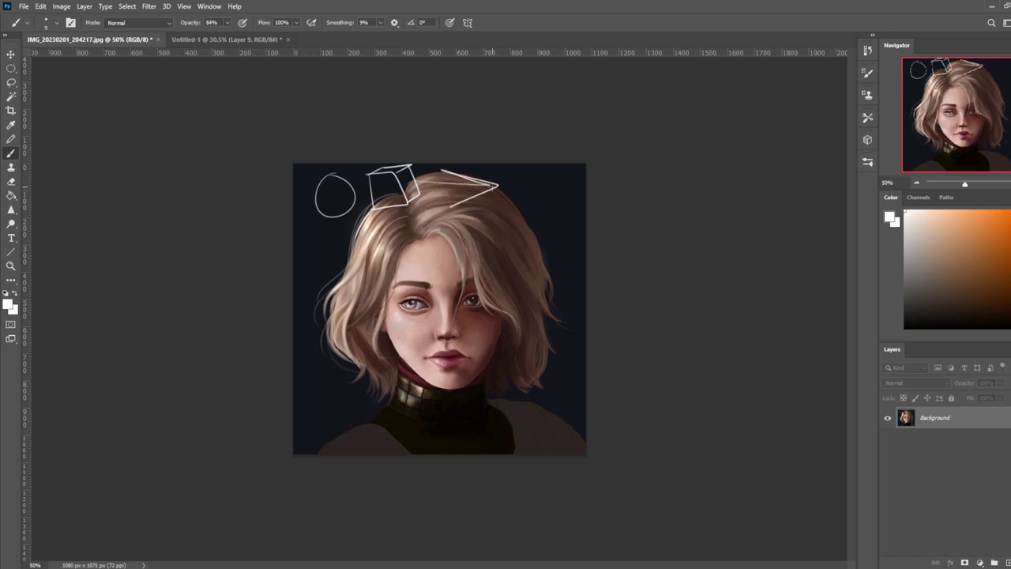
pyautogui.moveTo(504, 168)
pyautogui.mouseDown()
pyautogui.moveTo(521, 172)
pyautogui.moveTo(507, 177)
pyautogui.moveTo(529, 191)
pyautogui.moveTo(513, 198)
pyautogui.moveTo(528, 209)
pyautogui.moveTo(512, 217)
pyautogui.moveTo(534, 230)
pyautogui.moveTo(513, 238)
pyautogui.moveTo(537, 252)
pyautogui.moveTo(513, 259)
pyautogui.mouseUp()
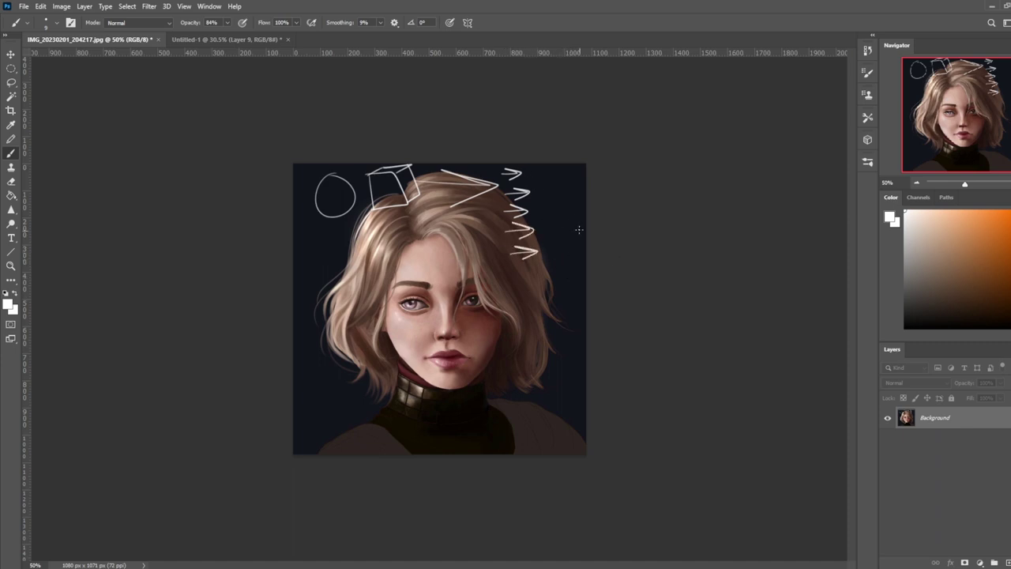
# - Sketch a white cylinder over the lit hair beside the parting, undoing and redrawing its sides
pyautogui.moveTo(408, 211)
pyautogui.mouseDown()
pyautogui.moveTo(371, 218)
pyautogui.moveTo(409, 215)
pyautogui.mouseUp()
pyautogui.moveTo(370, 224)
pyautogui.mouseDown()
pyautogui.moveTo(359, 264)
pyautogui.moveTo(395, 270)
pyautogui.mouseUp()
pyautogui.moveTo(409, 221)
pyautogui.mouseDown()
pyautogui.moveTo(397, 268)
pyautogui.moveTo(378, 267)
pyautogui.mouseUp()
pyautogui.hotkey('ctrl', 'z')
pyautogui.hotkey('ctrl', 'z')
pyautogui.moveTo(371, 221); pyautogui.dragTo(360, 263)
pyautogui.moveTo(408, 207); pyautogui.dragTo(398, 271)
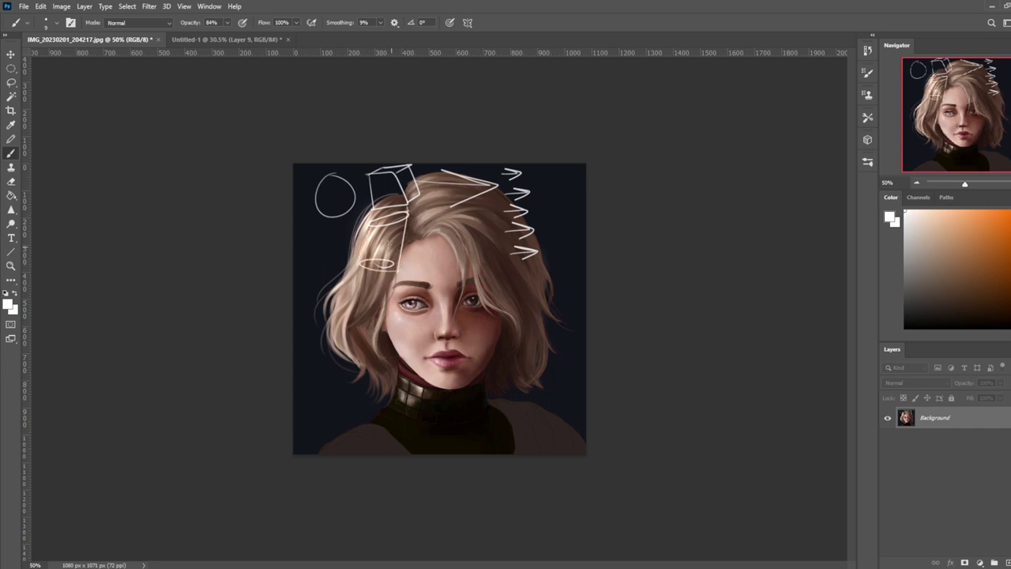
# - Add contour lines to the circle and sketch small boxes over the hair above the forehead
pyautogui.moveTo(328, 173); pyautogui.dragTo(339, 220)
pyautogui.moveTo(355, 186)
pyautogui.mouseDown()
pyautogui.moveTo(317, 255)
pyautogui.moveTo(344, 224)
pyautogui.mouseUp()
pyautogui.moveTo(417, 212); pyautogui.dragTo(447, 222)
pyautogui.moveTo(417, 223)
pyautogui.mouseDown()
pyautogui.moveTo(426, 250)
pyautogui.moveTo(454, 231)
pyautogui.mouseUp()
pyautogui.moveTo(451, 229)
pyautogui.mouseDown()
pyautogui.moveTo(440, 201)
pyautogui.moveTo(425, 227)
pyautogui.moveTo(436, 202)
pyautogui.moveTo(452, 230)
pyautogui.mouseUp()
pyautogui.moveTo(426, 222)
pyautogui.mouseDown()
pyautogui.moveTo(454, 234)
pyautogui.moveTo(428, 249)
pyautogui.mouseUp()
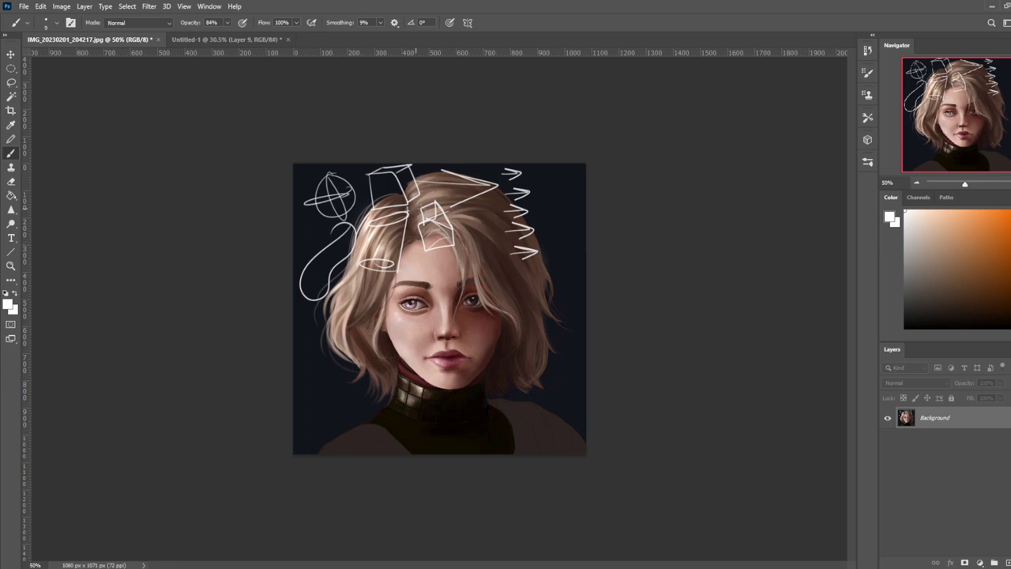
# - Sketch a large triangle over the face and a square over the collar, undoing the stray strokes
pyautogui.moveTo(531, 167); pyautogui.dragTo(545, 261)
pyautogui.hotkey('ctrl', 'z')
pyautogui.moveTo(395, 168); pyautogui.dragTo(435, 151)
pyautogui.hotkey('ctrl', 'z')
pyautogui.moveTo(351, 376)
pyautogui.mouseDown()
pyautogui.moveTo(326, 427)
pyautogui.moveTo(478, 402)
pyautogui.moveTo(327, 423)
pyautogui.moveTo(382, 454)
pyautogui.mouseUp()
pyautogui.moveTo(412, 452)
pyautogui.mouseDown()
pyautogui.moveTo(440, 446)
pyautogui.moveTo(358, 403)
pyautogui.moveTo(426, 438)
pyautogui.moveTo(372, 396)
pyautogui.mouseUp()
pyautogui.hotkey('ctrl', 'z')
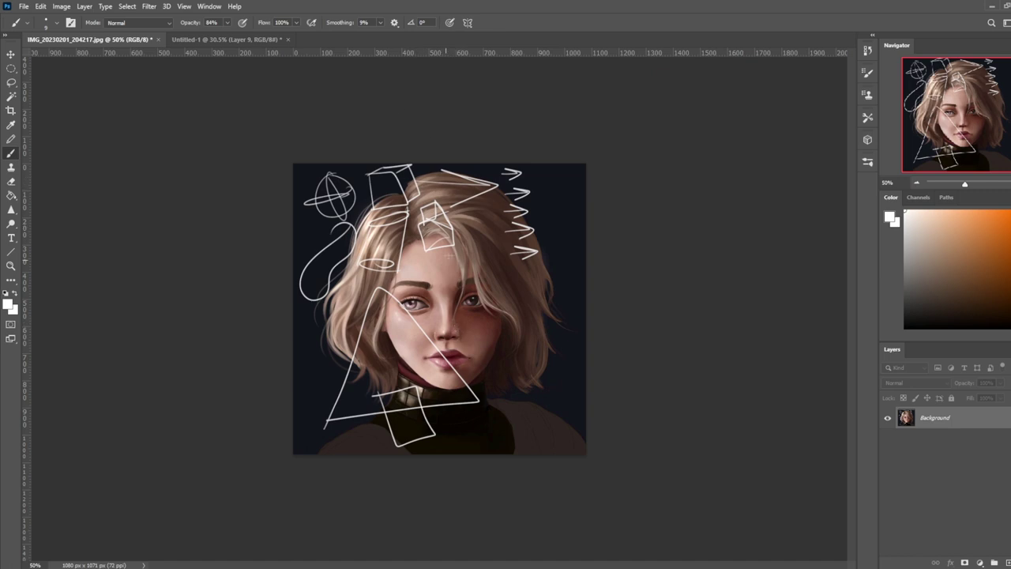
# - Draw large sweeping circles over the upper hair and loose S-shaped curves beside the face
pyautogui.moveTo(256, 222)
pyautogui.mouseDown()
pyautogui.moveTo(304, 181)
pyautogui.moveTo(316, 312)
pyautogui.moveTo(298, 304)
pyautogui.mouseUp()
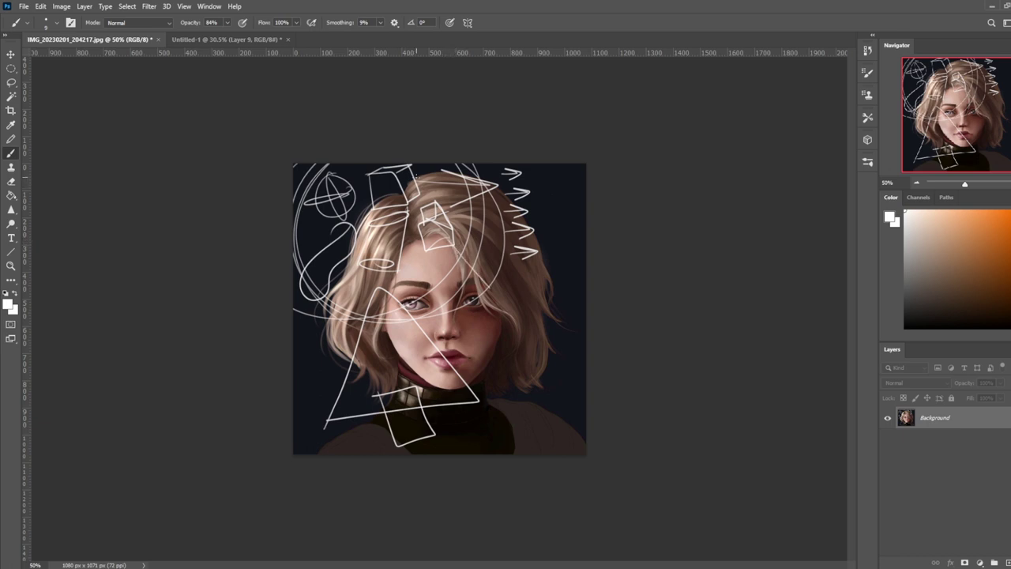
pyautogui.moveTo(466, 189)
pyautogui.mouseDown()
pyautogui.moveTo(548, 419)
pyautogui.moveTo(503, 351)
pyautogui.moveTo(493, 226)
pyautogui.moveTo(478, 190)
pyautogui.mouseUp()
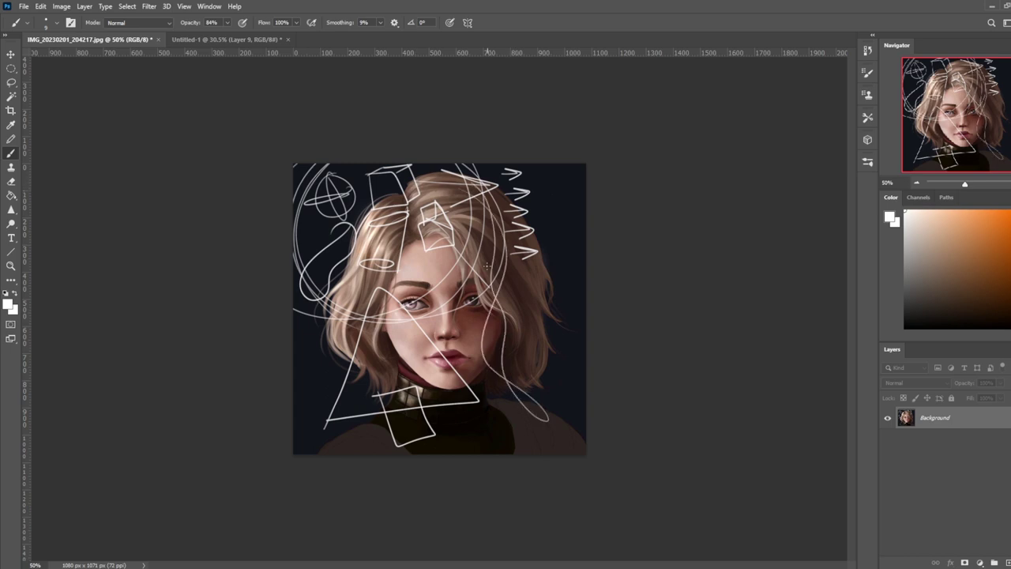
pyautogui.moveTo(352, 221)
pyautogui.mouseDown()
pyautogui.moveTo(308, 284)
pyautogui.moveTo(352, 237)
pyautogui.moveTo(393, 225)
pyautogui.mouseUp()
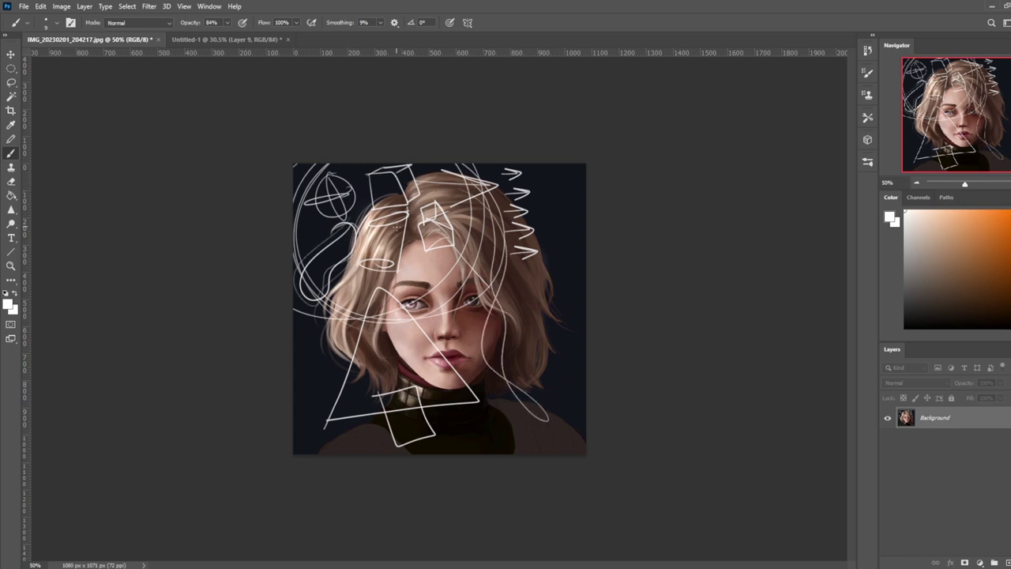
# - Draw a long tapered curve crossing the shadowed hair, undoing the first version and the extra stroke by the collar
pyautogui.moveTo(535, 251)
pyautogui.mouseDown()
pyautogui.moveTo(445, 447)
pyautogui.moveTo(561, 279)
pyautogui.moveTo(553, 242)
pyautogui.mouseUp()
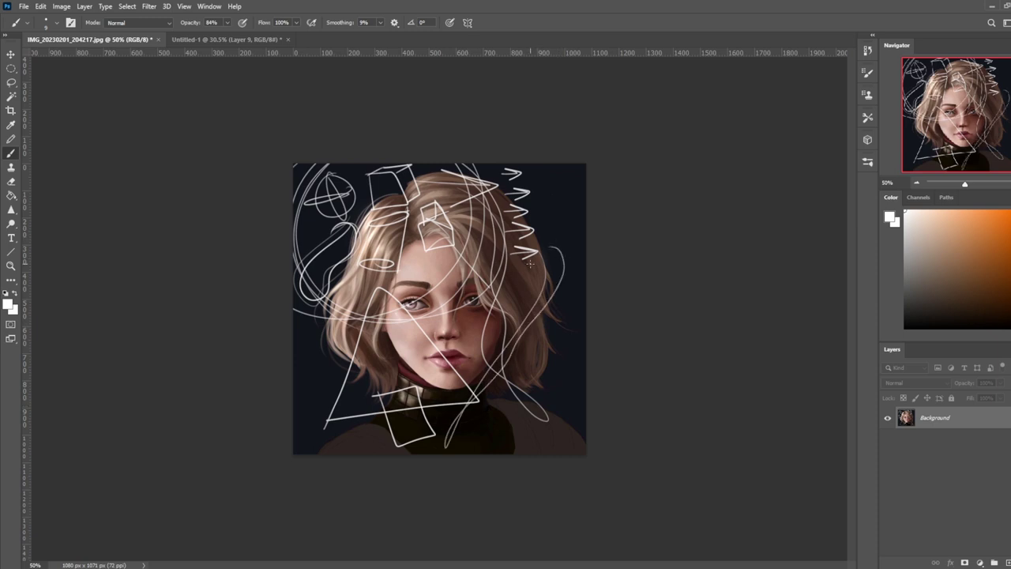
pyautogui.hotkey('ctrl', 'z')
pyautogui.moveTo(548, 242)
pyautogui.mouseDown()
pyautogui.moveTo(481, 390)
pyautogui.moveTo(544, 231)
pyautogui.mouseUp()
pyautogui.moveTo(478, 401); pyautogui.dragTo(506, 433)
pyautogui.hotkey('ctrl', 'z')
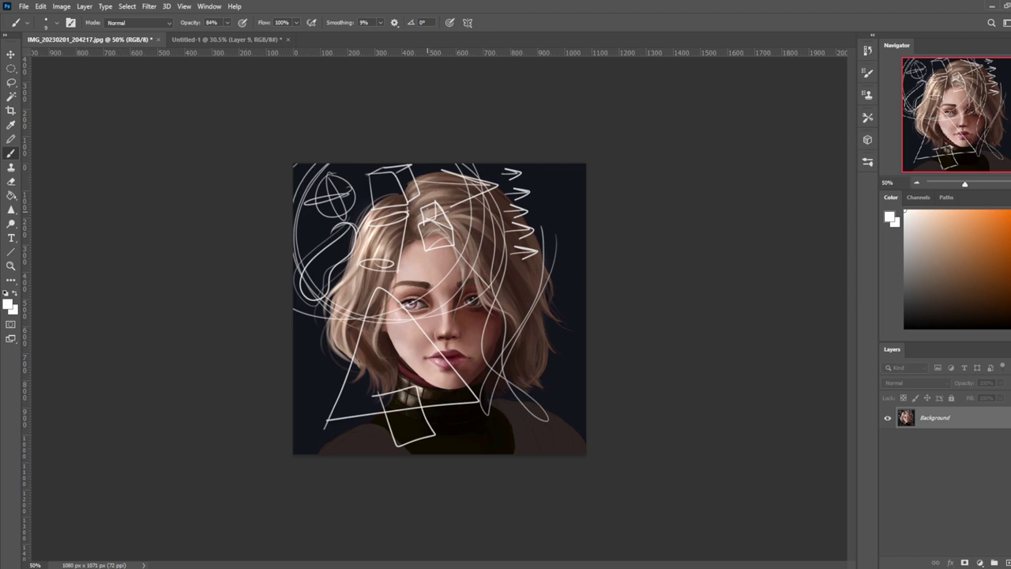
# - Add loose, long practice strokes and straight lines across the upper hair and the dark background beside it
pyautogui.moveTo(311, 164)
pyautogui.mouseDown()
pyautogui.moveTo(294, 181)
pyautogui.moveTo(477, 278)
pyautogui.moveTo(291, 291)
pyautogui.moveTo(443, 305)
pyautogui.mouseUp()
pyautogui.moveTo(433, 162); pyautogui.dragTo(444, 289)
pyautogui.moveTo(294, 166); pyautogui.dragTo(321, 164)
pyautogui.moveTo(300, 253); pyautogui.dragTo(395, 324)
pyautogui.moveTo(474, 306); pyautogui.dragTo(436, 163)
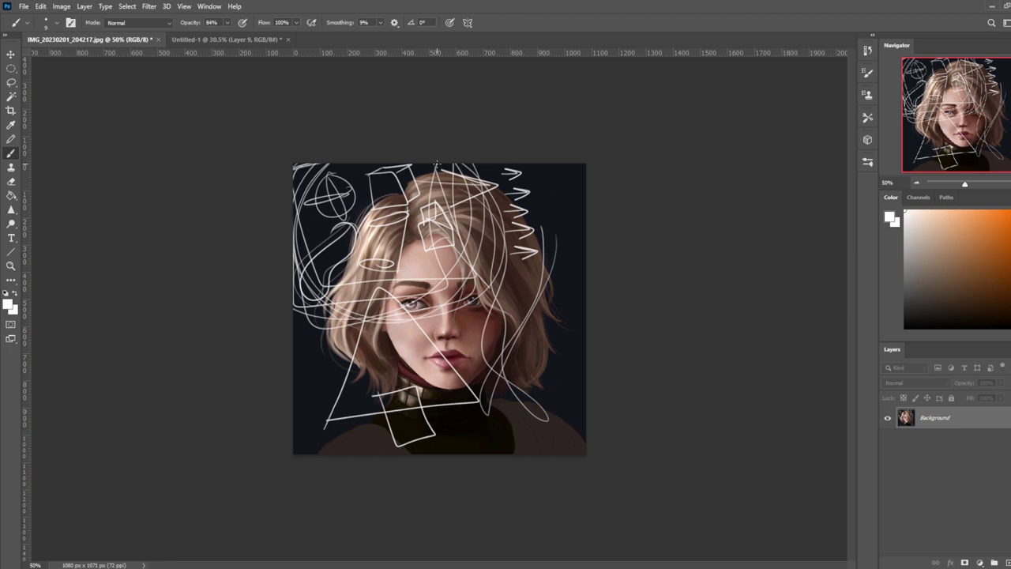
# - Add loose practice strokes along the upper edge of the portrait, above the hair and over the dark background
pyautogui.moveTo(438, 164)
pyautogui.mouseDown()
pyautogui.moveTo(363, 158)
pyautogui.moveTo(297, 232)
pyautogui.moveTo(459, 158)
pyautogui.moveTo(354, 330)
pyautogui.moveTo(462, 165)
pyautogui.moveTo(395, 314)
pyautogui.moveTo(393, 181)
pyautogui.mouseUp()
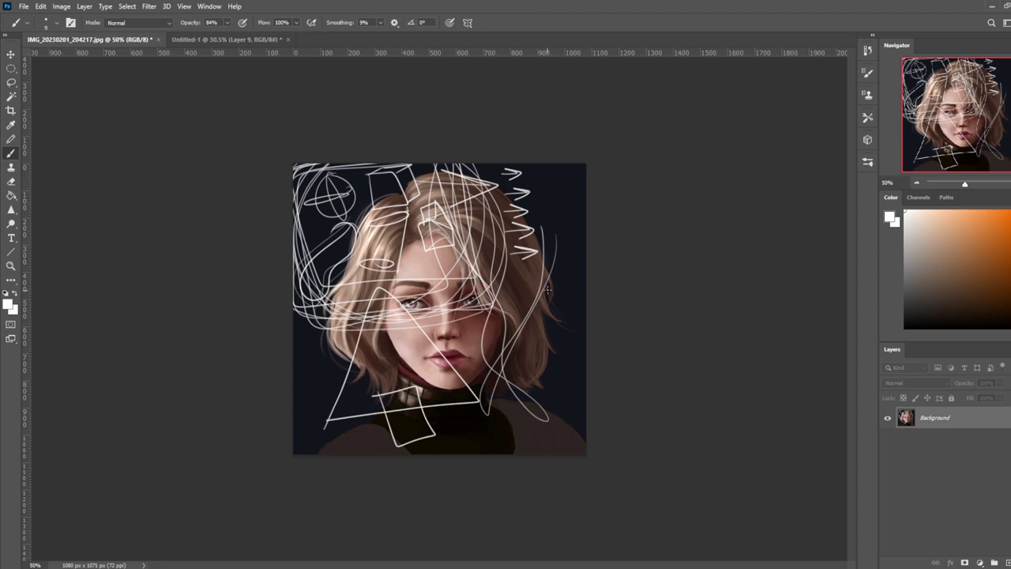
pyautogui.moveTo(586, 166)
pyautogui.mouseDown()
pyautogui.moveTo(586, 277)
pyautogui.moveTo(586, 204)
pyautogui.mouseUp()
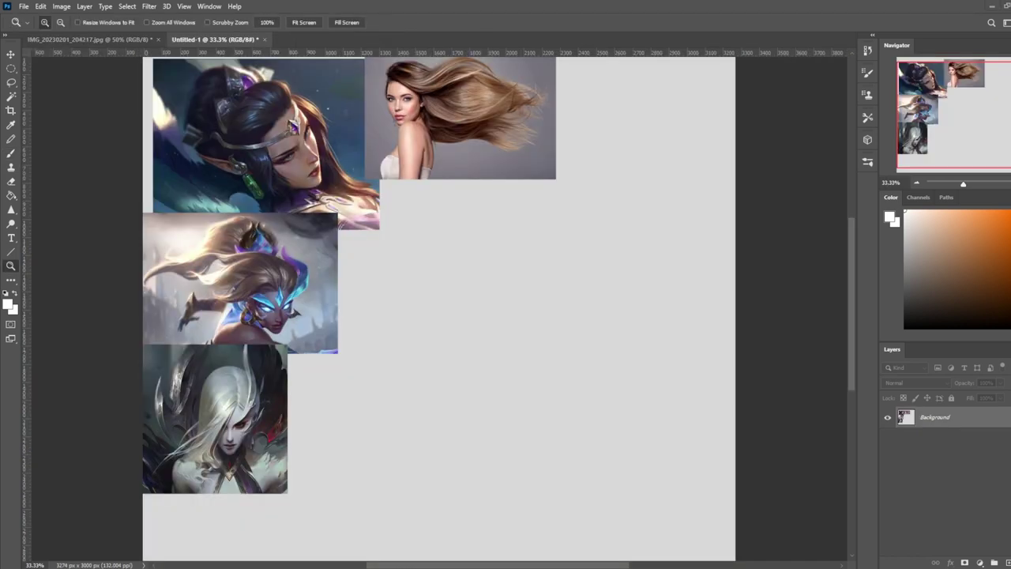
# - Switch to the browser and open the r/istebrak subreddit and the Community page of istebrak.com
pyautogui.hotkey('alt', 'Tab')
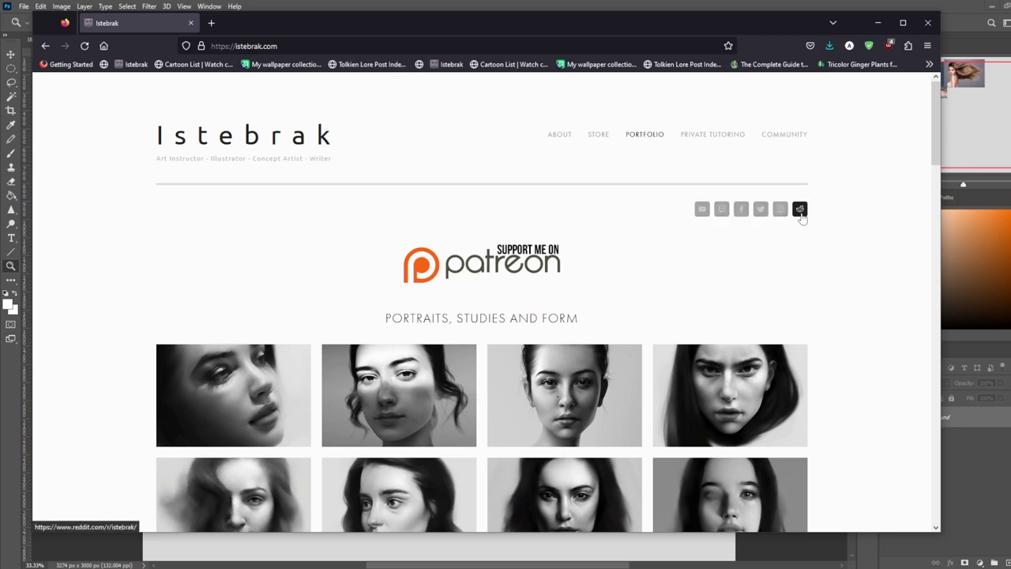
pyautogui.click(799, 209)
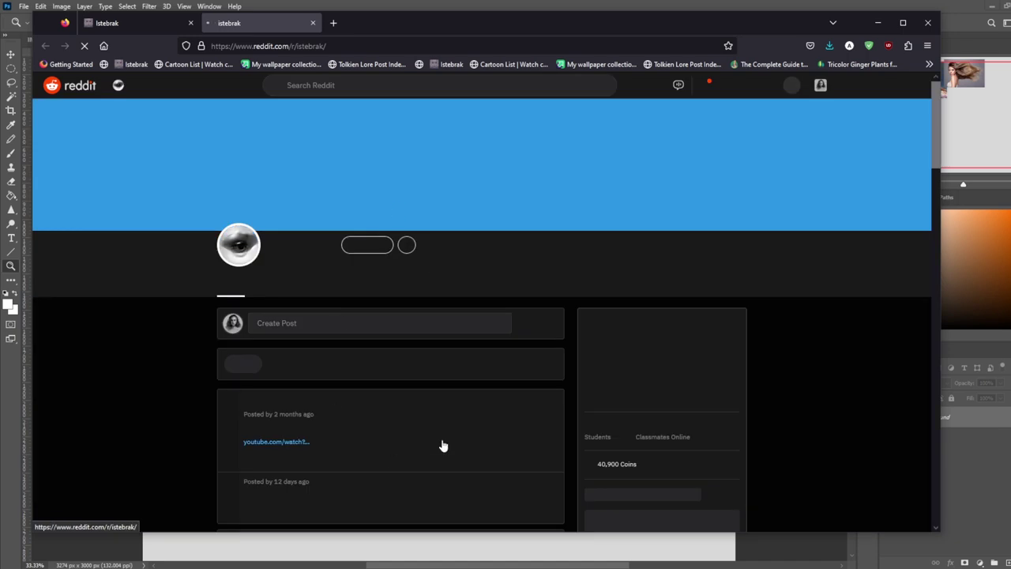
pyautogui.click(151, 22)
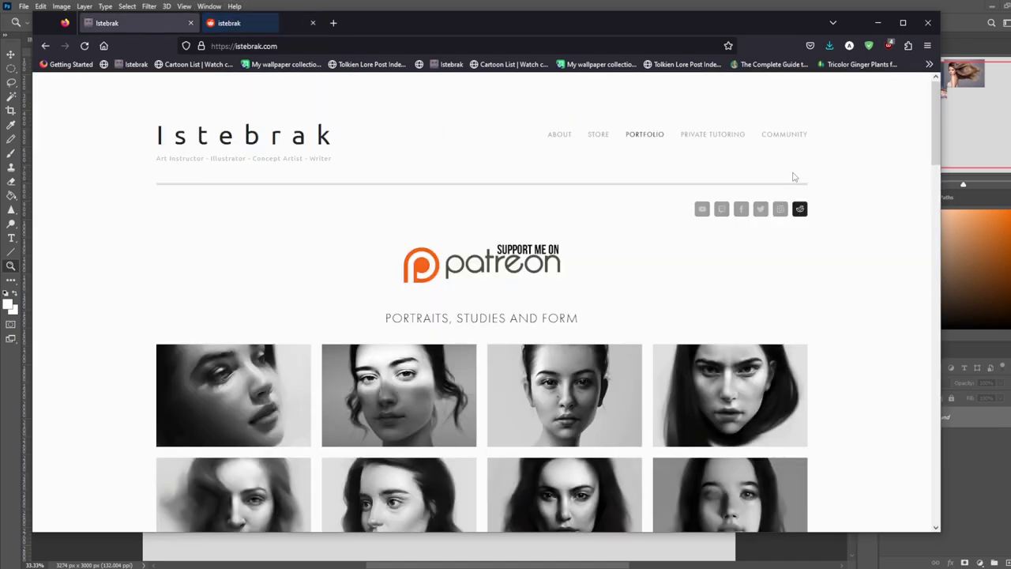
pyautogui.click(786, 136)
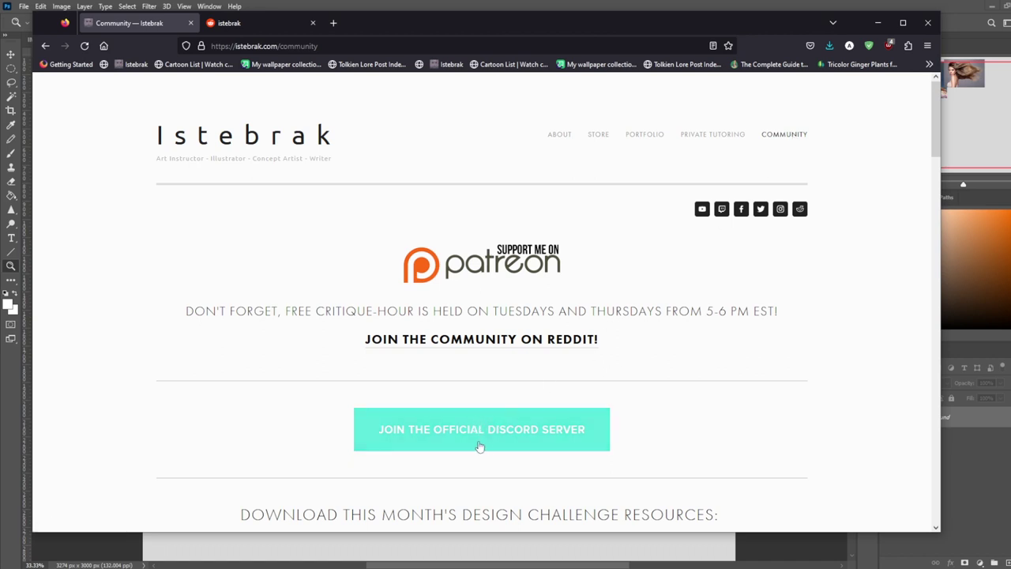
# - Open the subreddit post "Lets talk about textures!" and highlight the entries of its texture schedule, including Metallic surfaces and Clouds
pyautogui.click(260, 23)
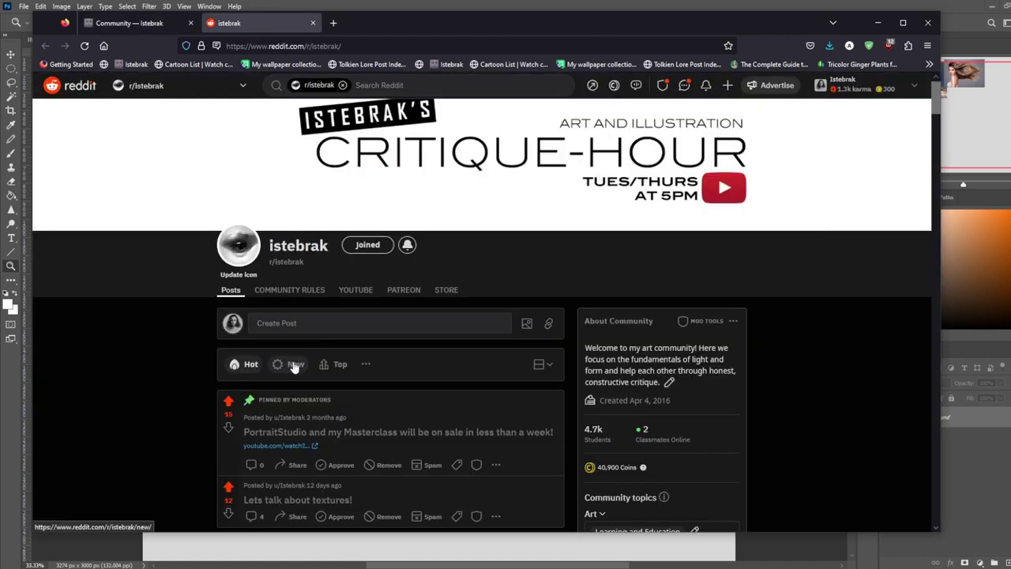
pyautogui.scroll(-2, 171, 345)
pyautogui.click(393, 385)
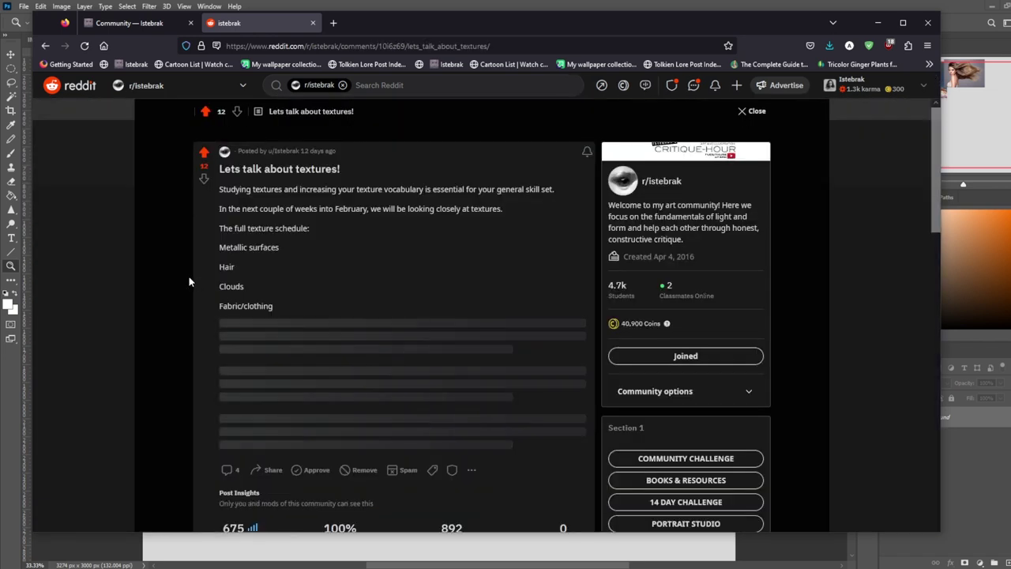
pyautogui.doubleClick(227, 268)
pyautogui.moveTo(283, 247); pyautogui.dragTo(219, 257)
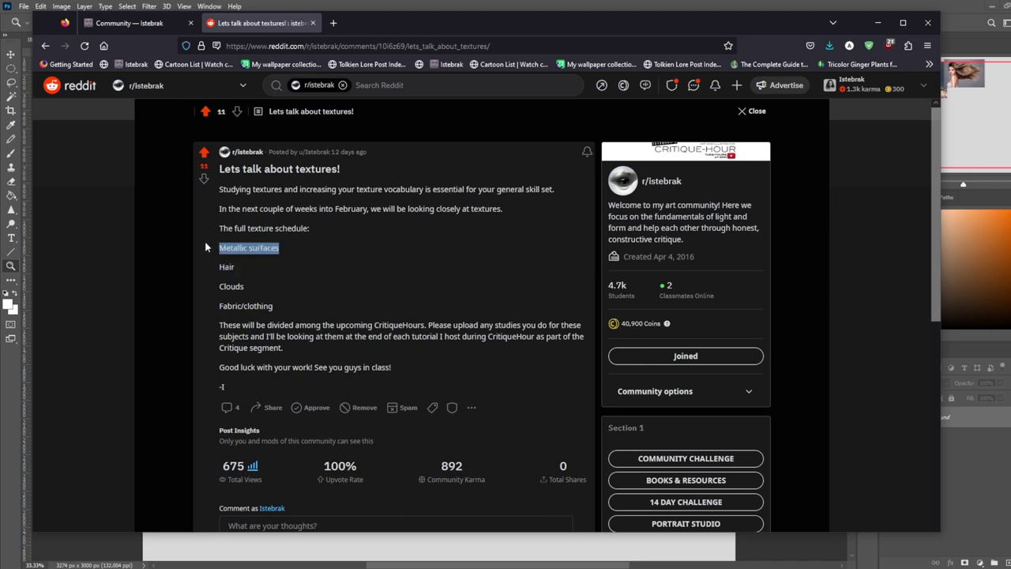
pyautogui.moveTo(246, 289); pyautogui.dragTo(220, 290)
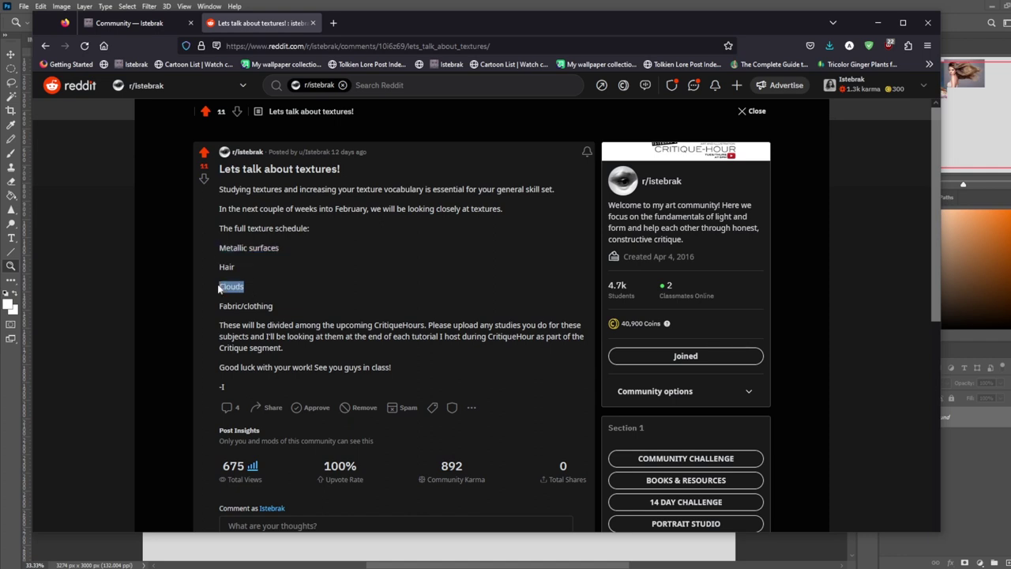
pyautogui.moveTo(245, 287); pyautogui.dragTo(209, 249)
pyautogui.click(210, 252)
# - Return to the istebrak.com Community page and check the current date and time in the system calendar
pyautogui.click(150, 23)
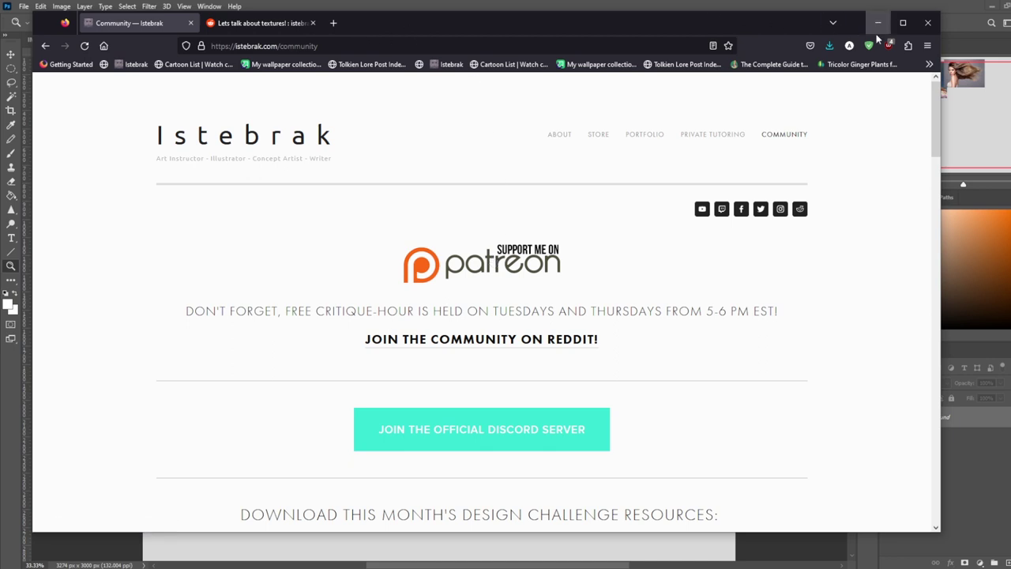
pyautogui.click(1001, 566)
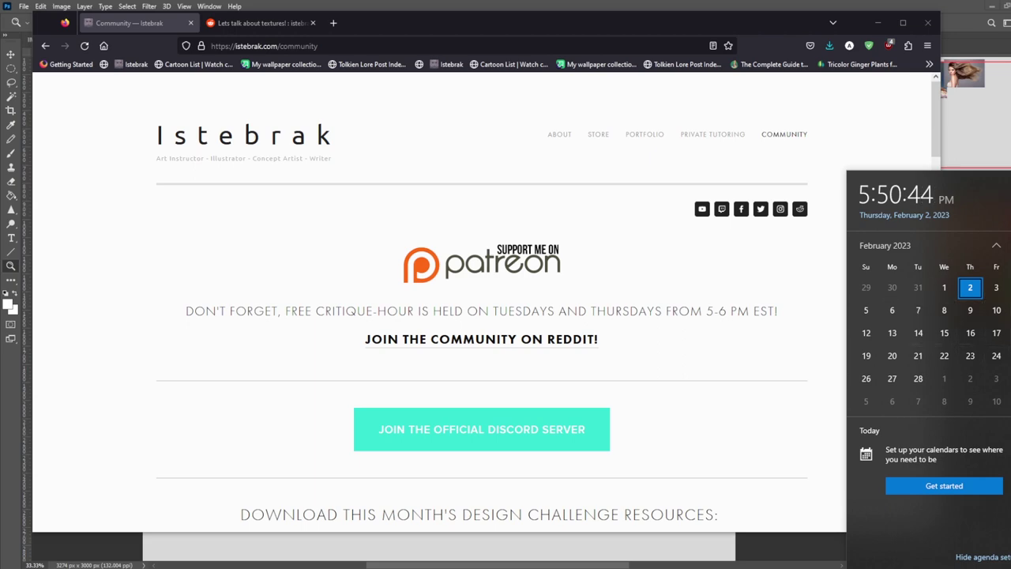
pyautogui.press('Escape')
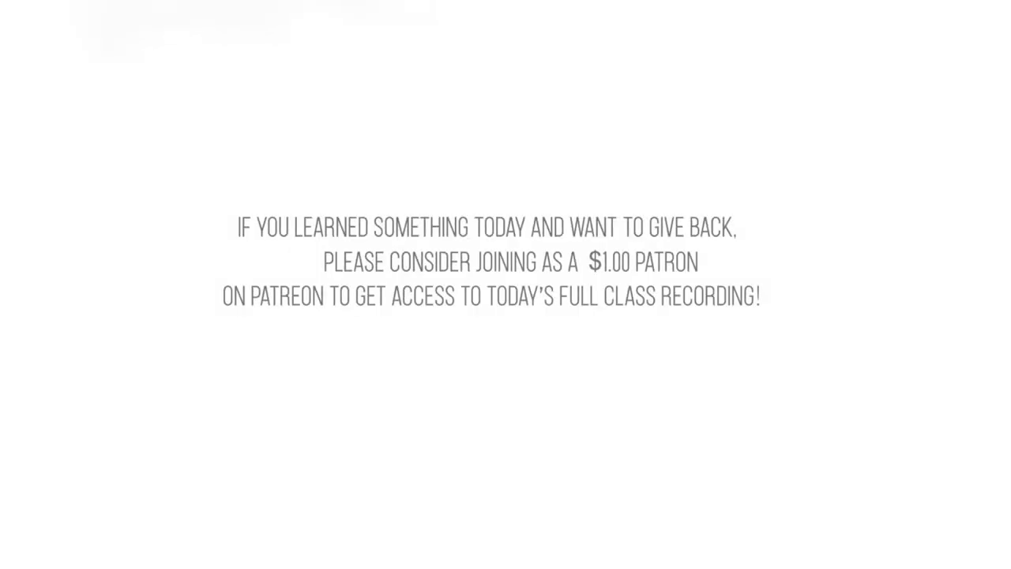